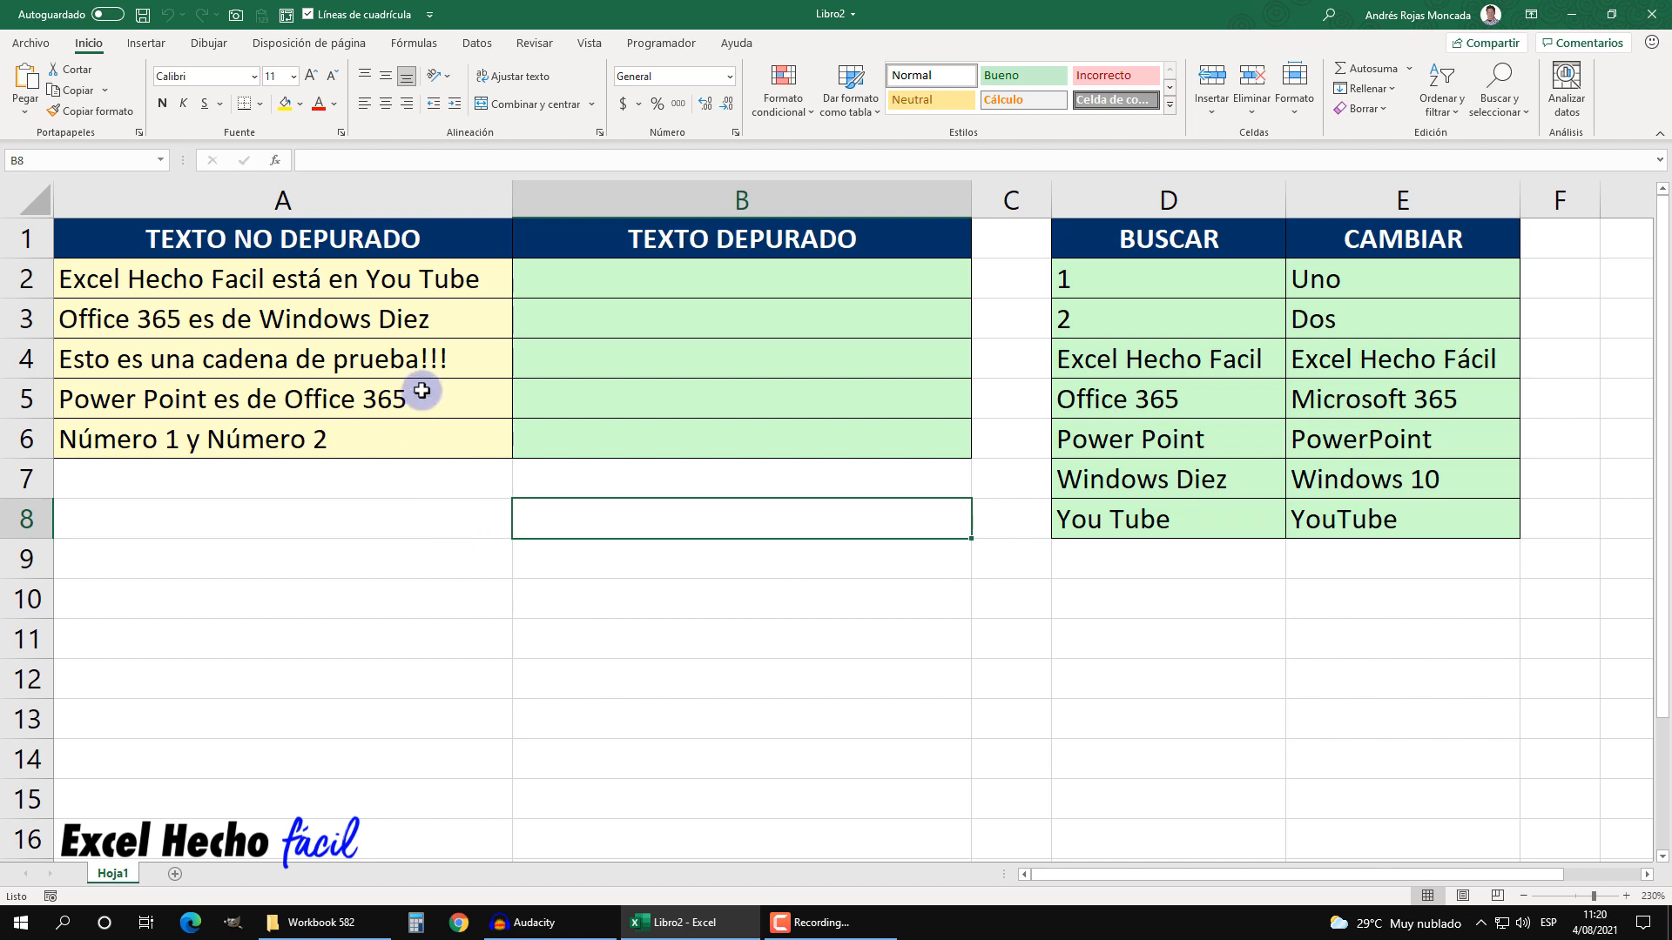
pyautogui.moveTo(416, 244); pyautogui.dragTo(415, 440)
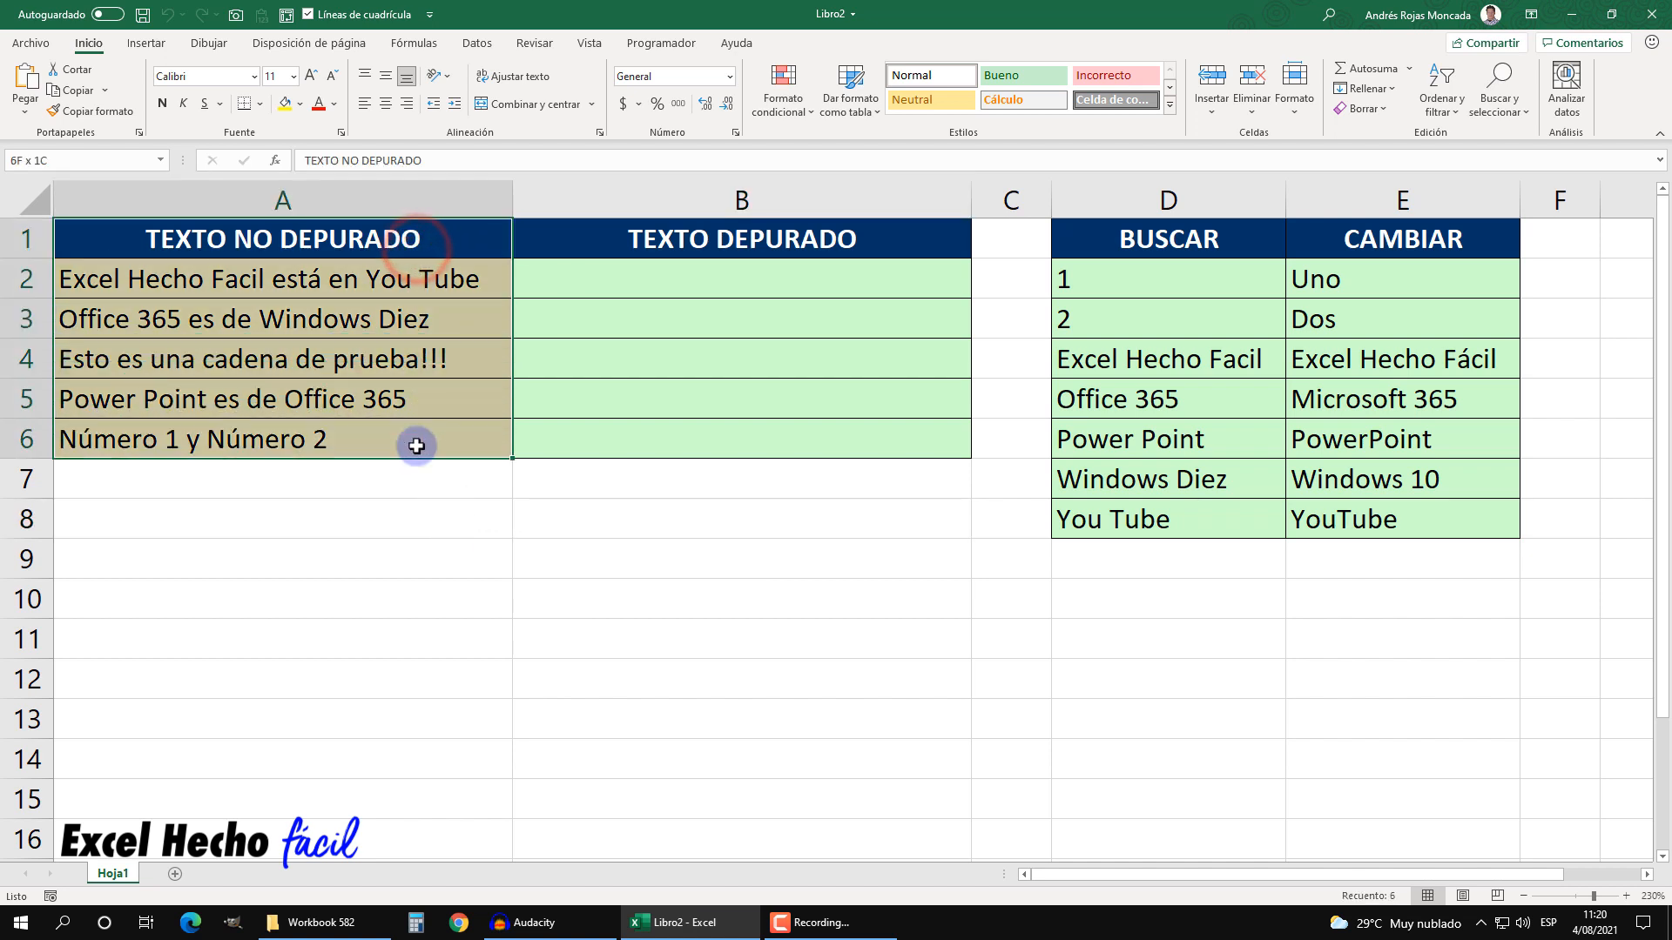
pyautogui.moveTo(388, 286); pyautogui.dragTo(391, 468)
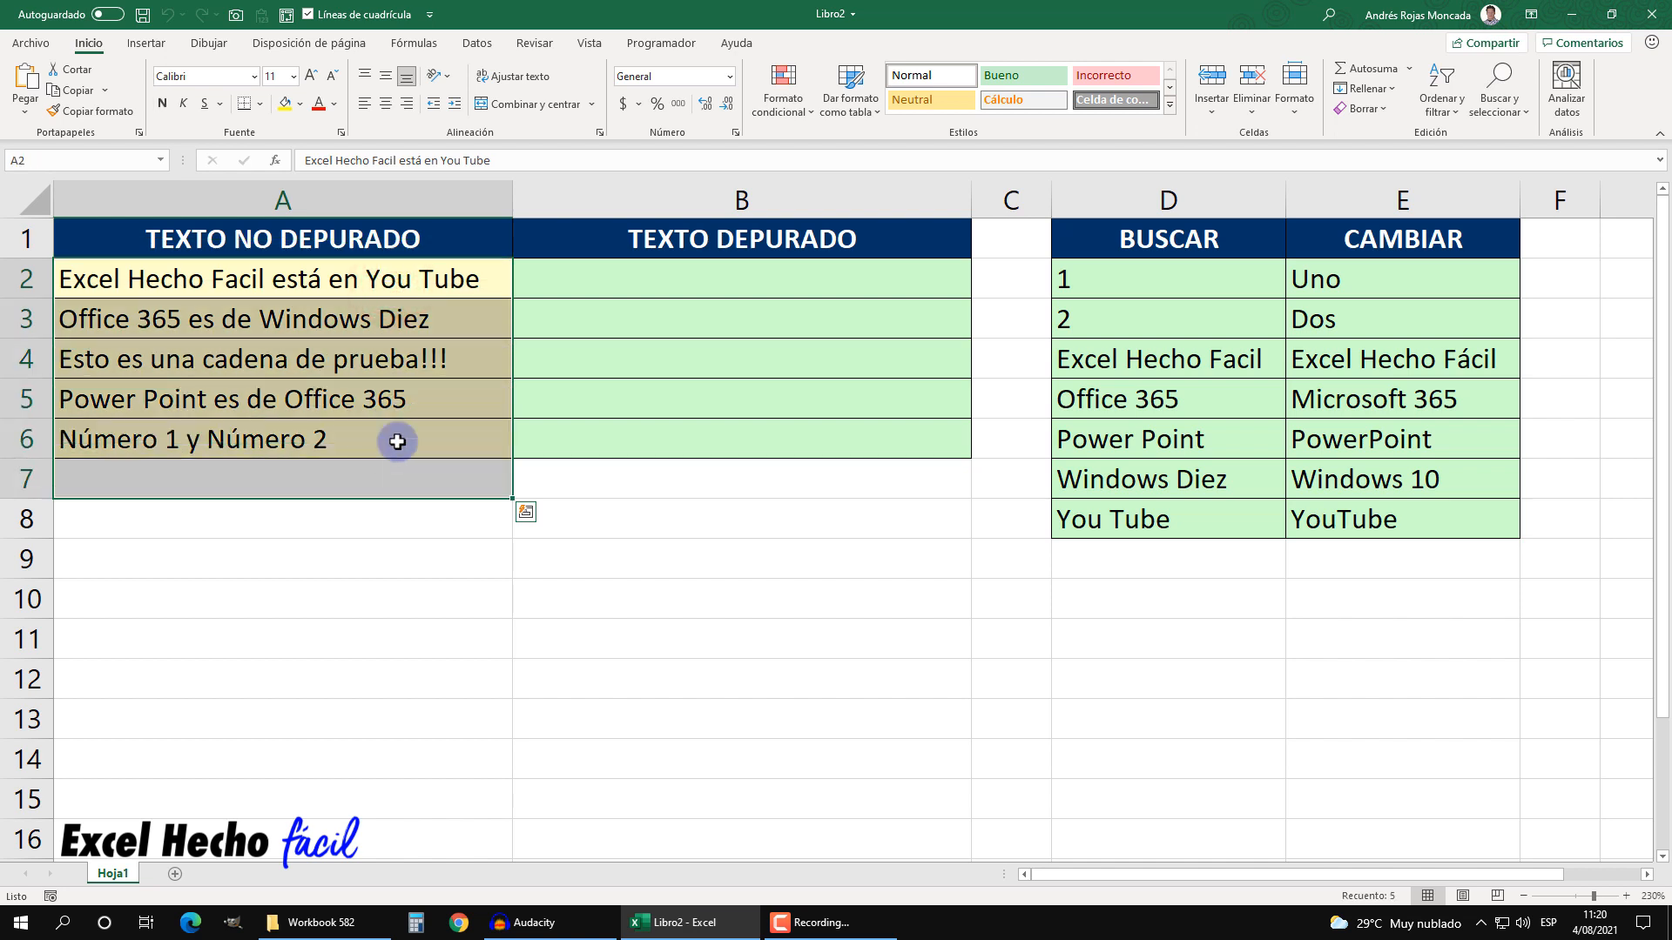
pyautogui.click(261, 288)
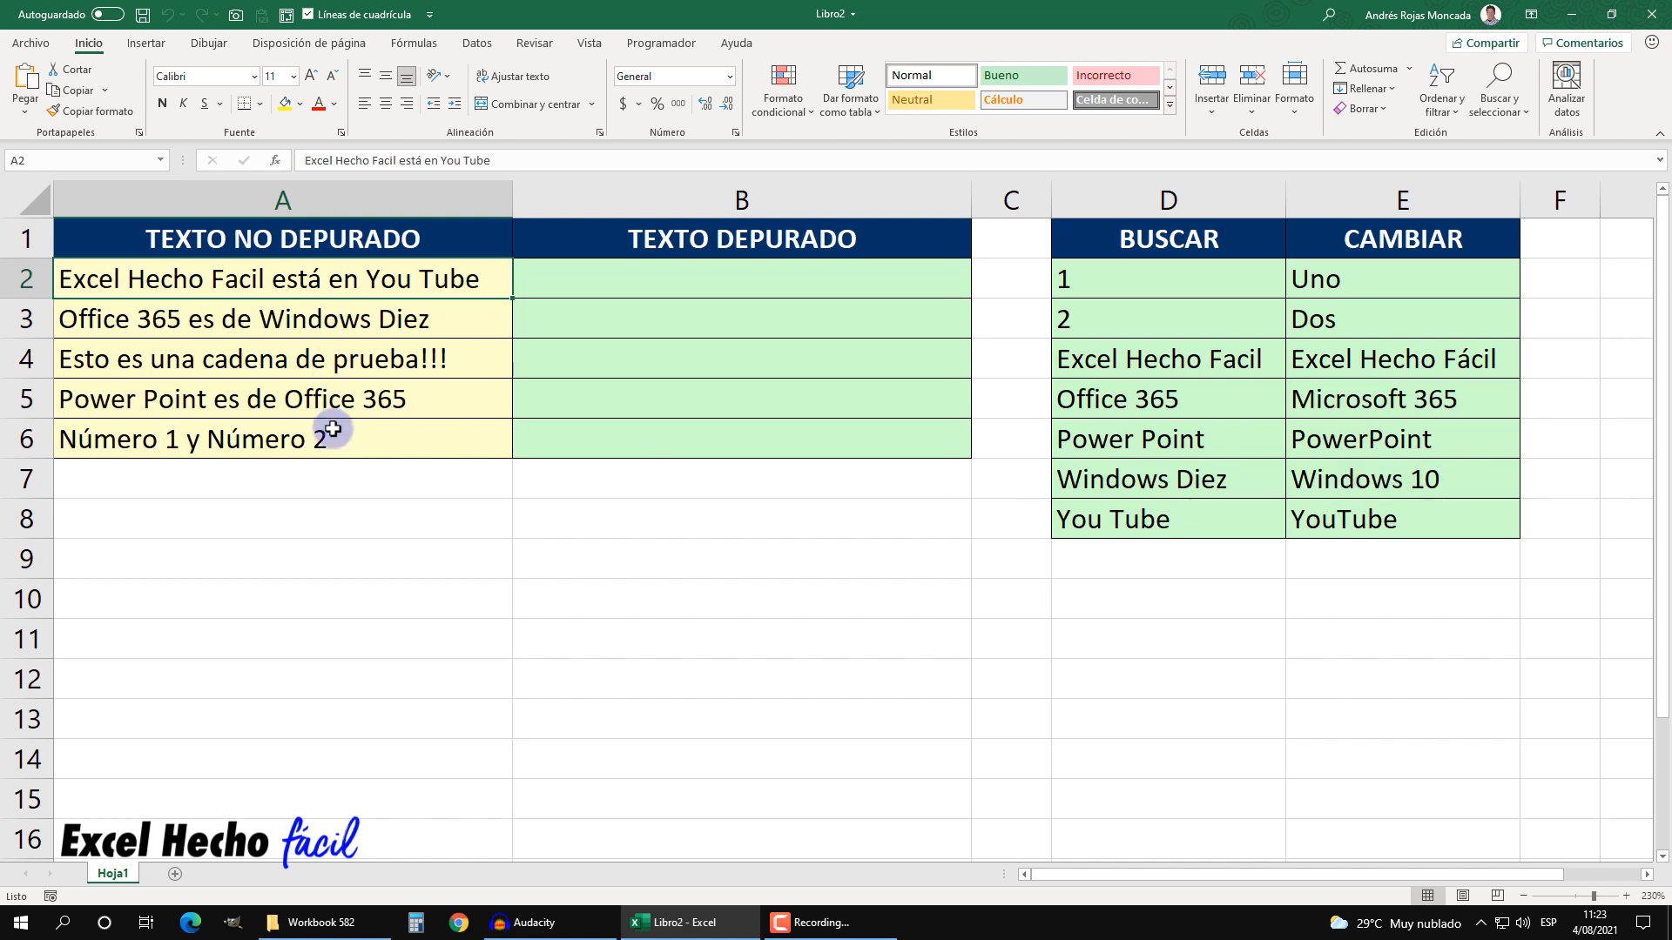
pyautogui.moveTo(338, 277); pyautogui.dragTo(343, 426)
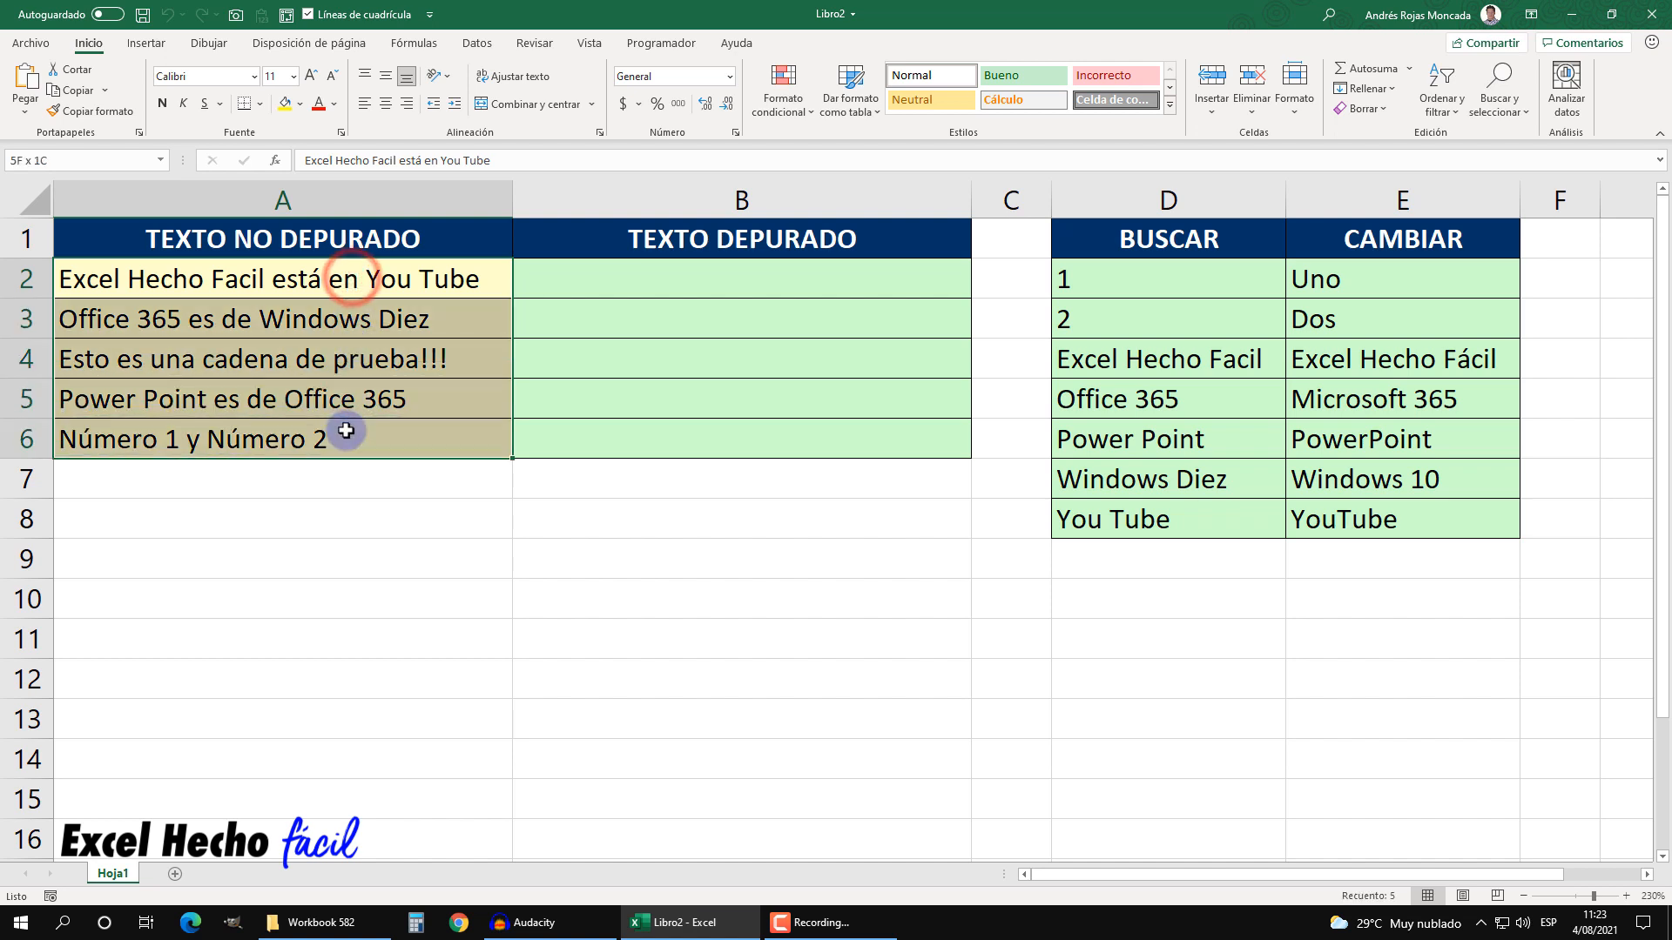
pyautogui.click(265, 348)
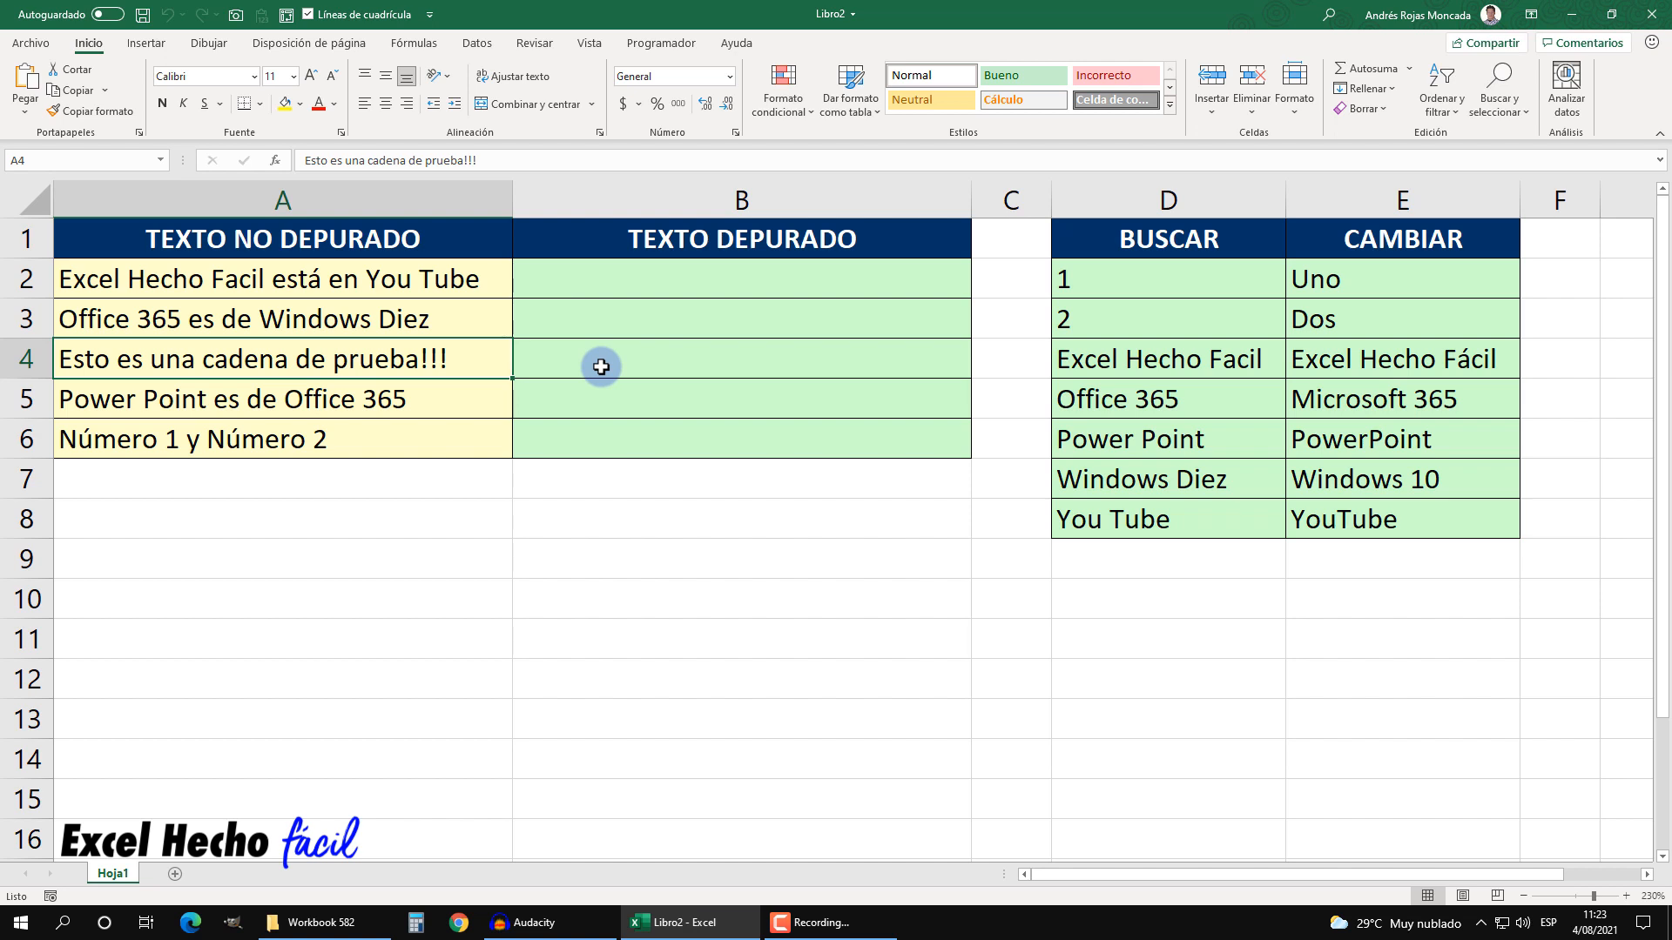
pyautogui.click(628, 509)
# - Enter the formula =SUSTITUIR(A2,D2,E2) in cell B10 to apply the first search-and-replace pair to the first text
pyautogui.click(633, 598)
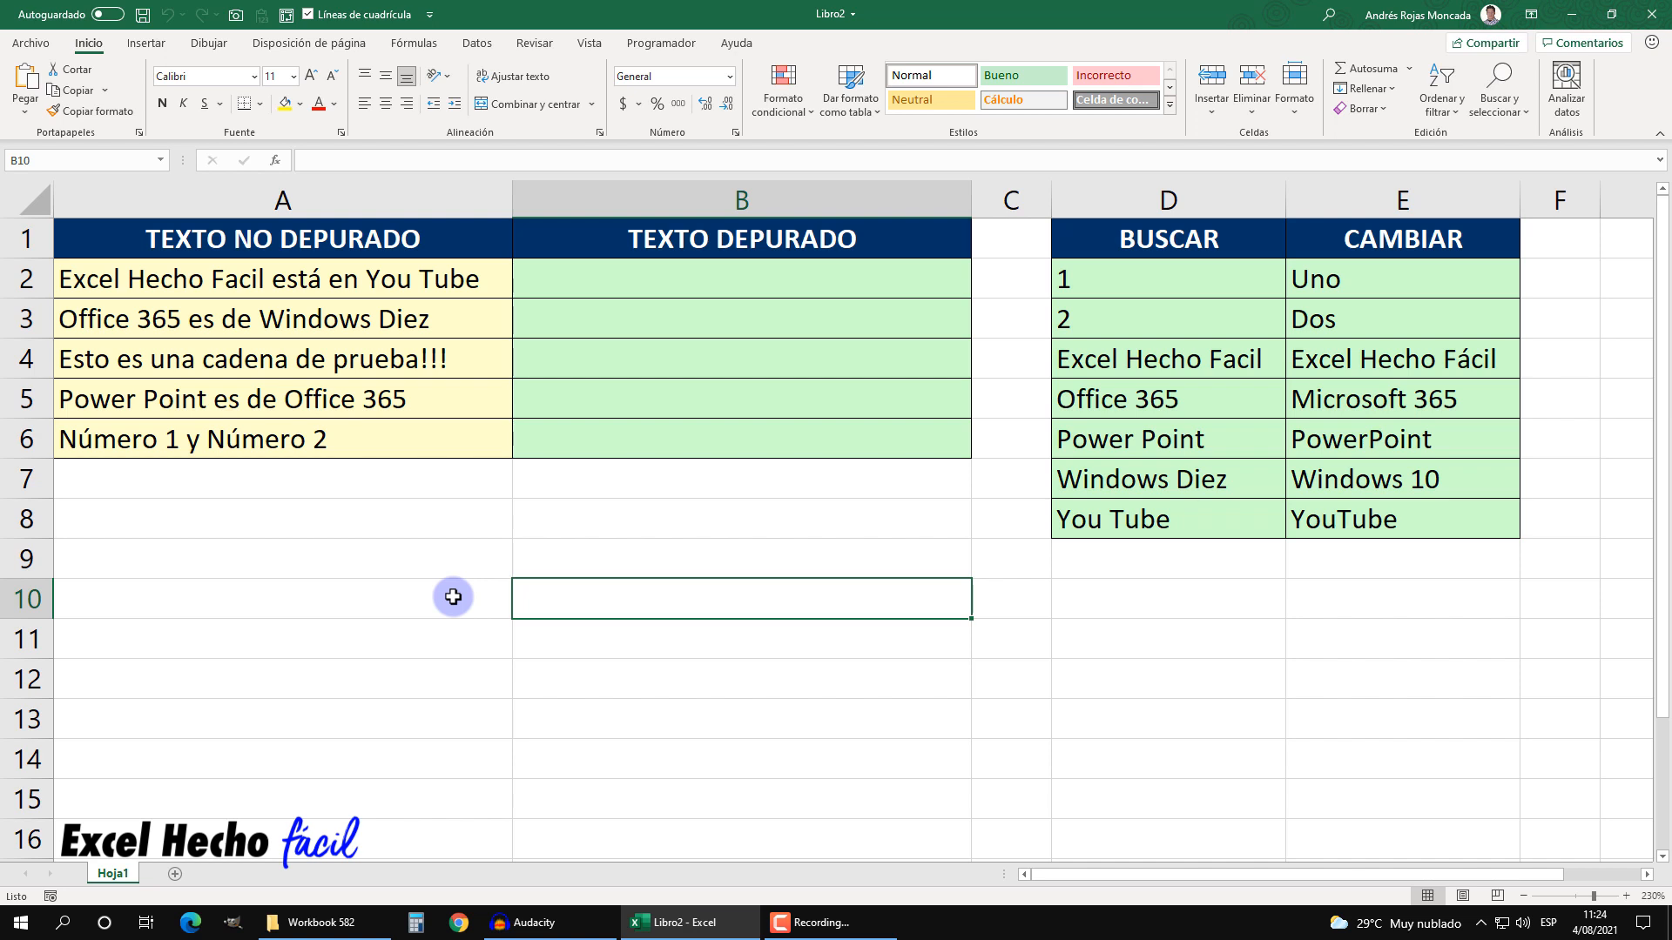
pyautogui.write('=sus')
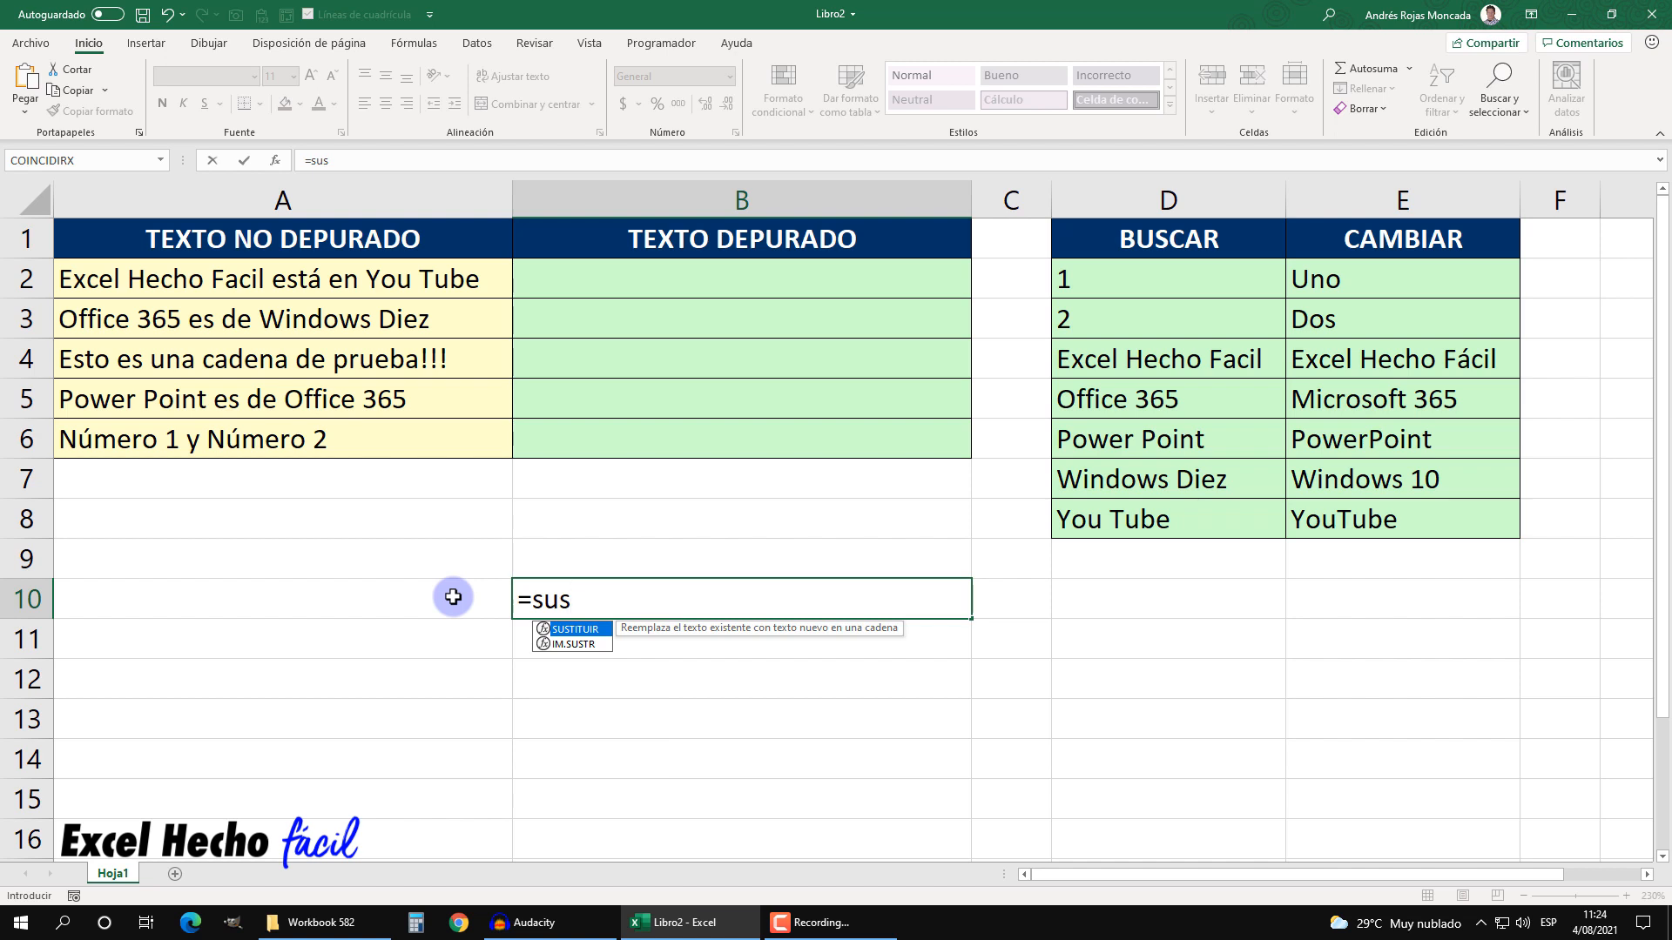
pyautogui.press('Tab')
pyautogui.press('BackSpace')
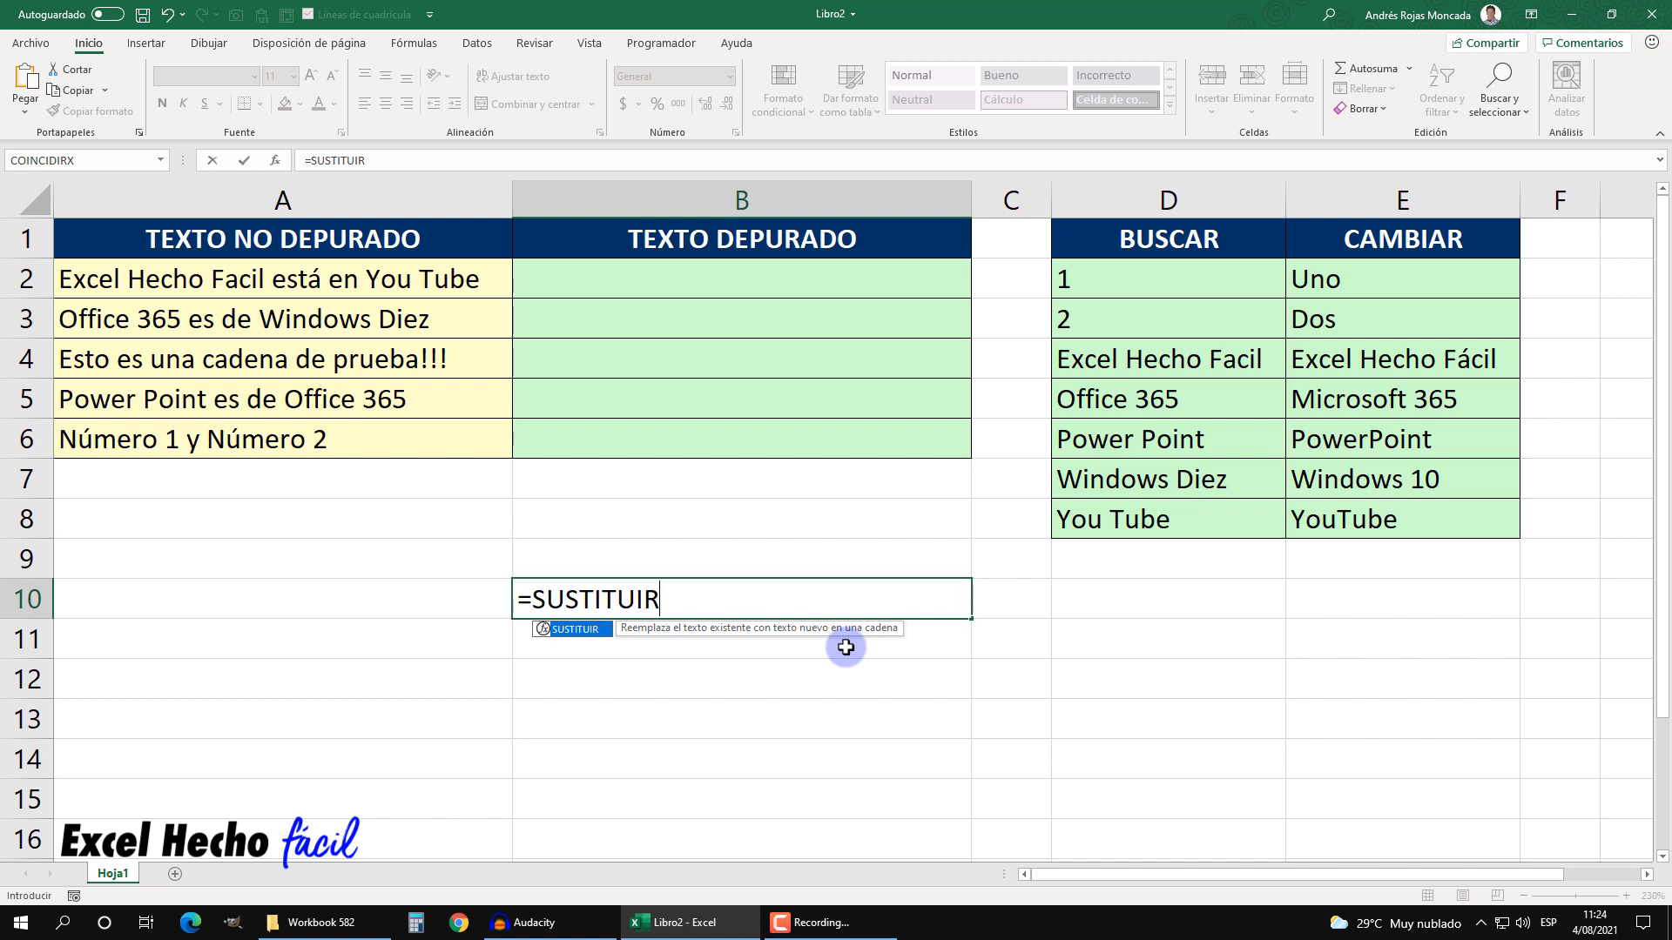
pyautogui.write('(')
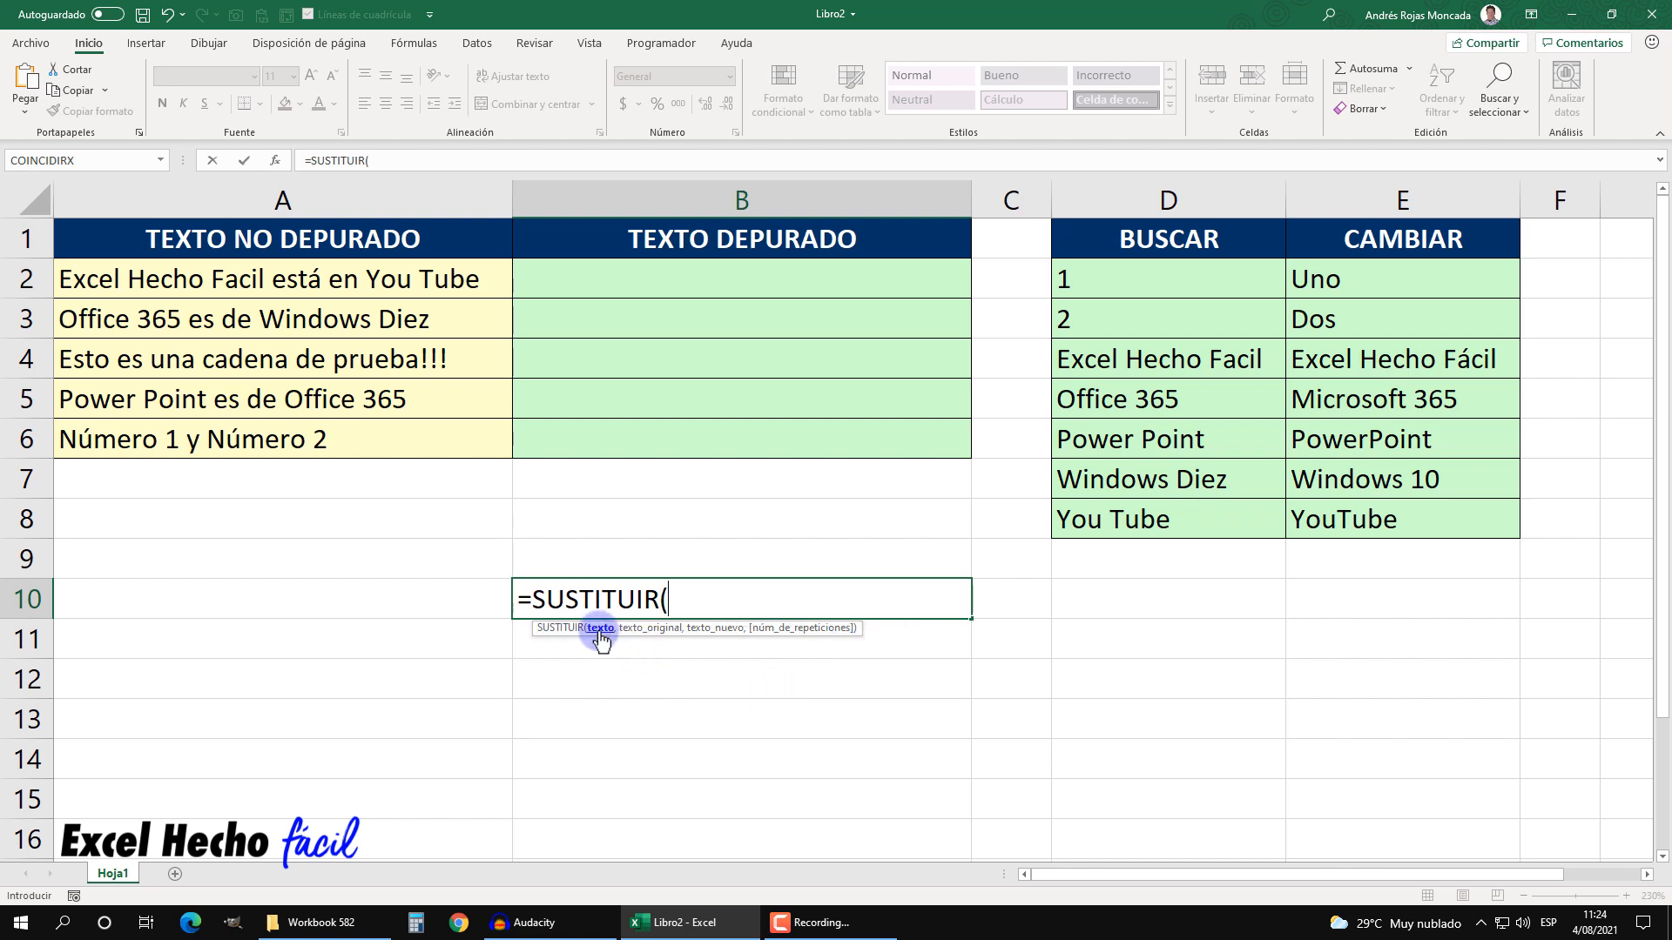
pyautogui.click(311, 279)
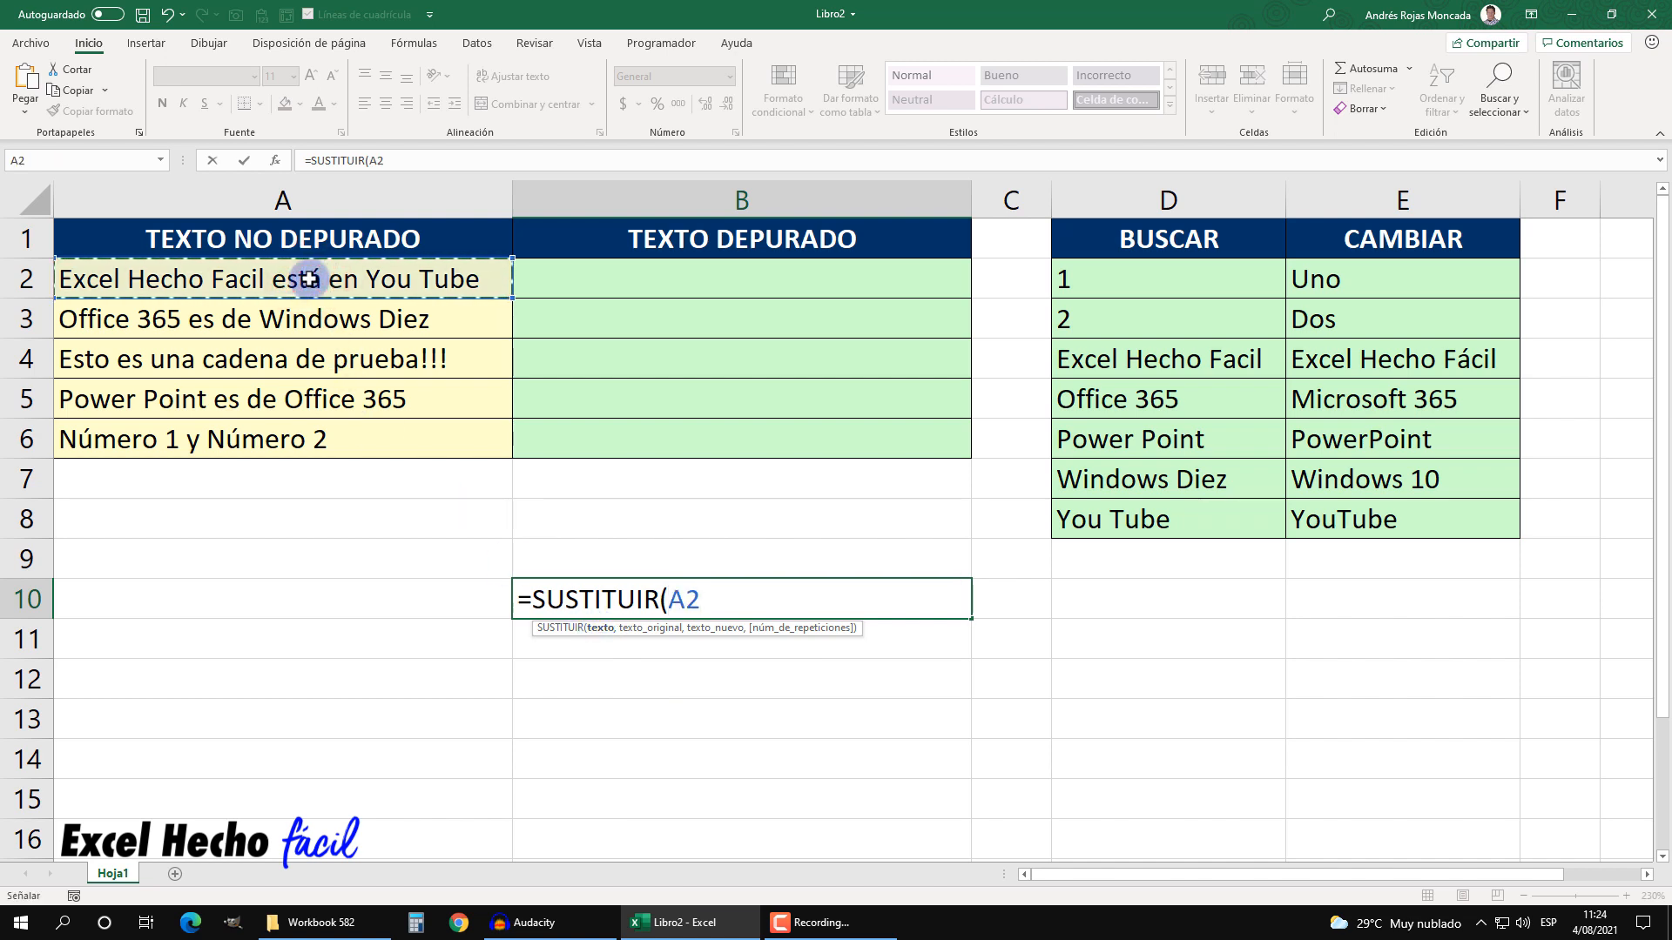
pyautogui.write(',')
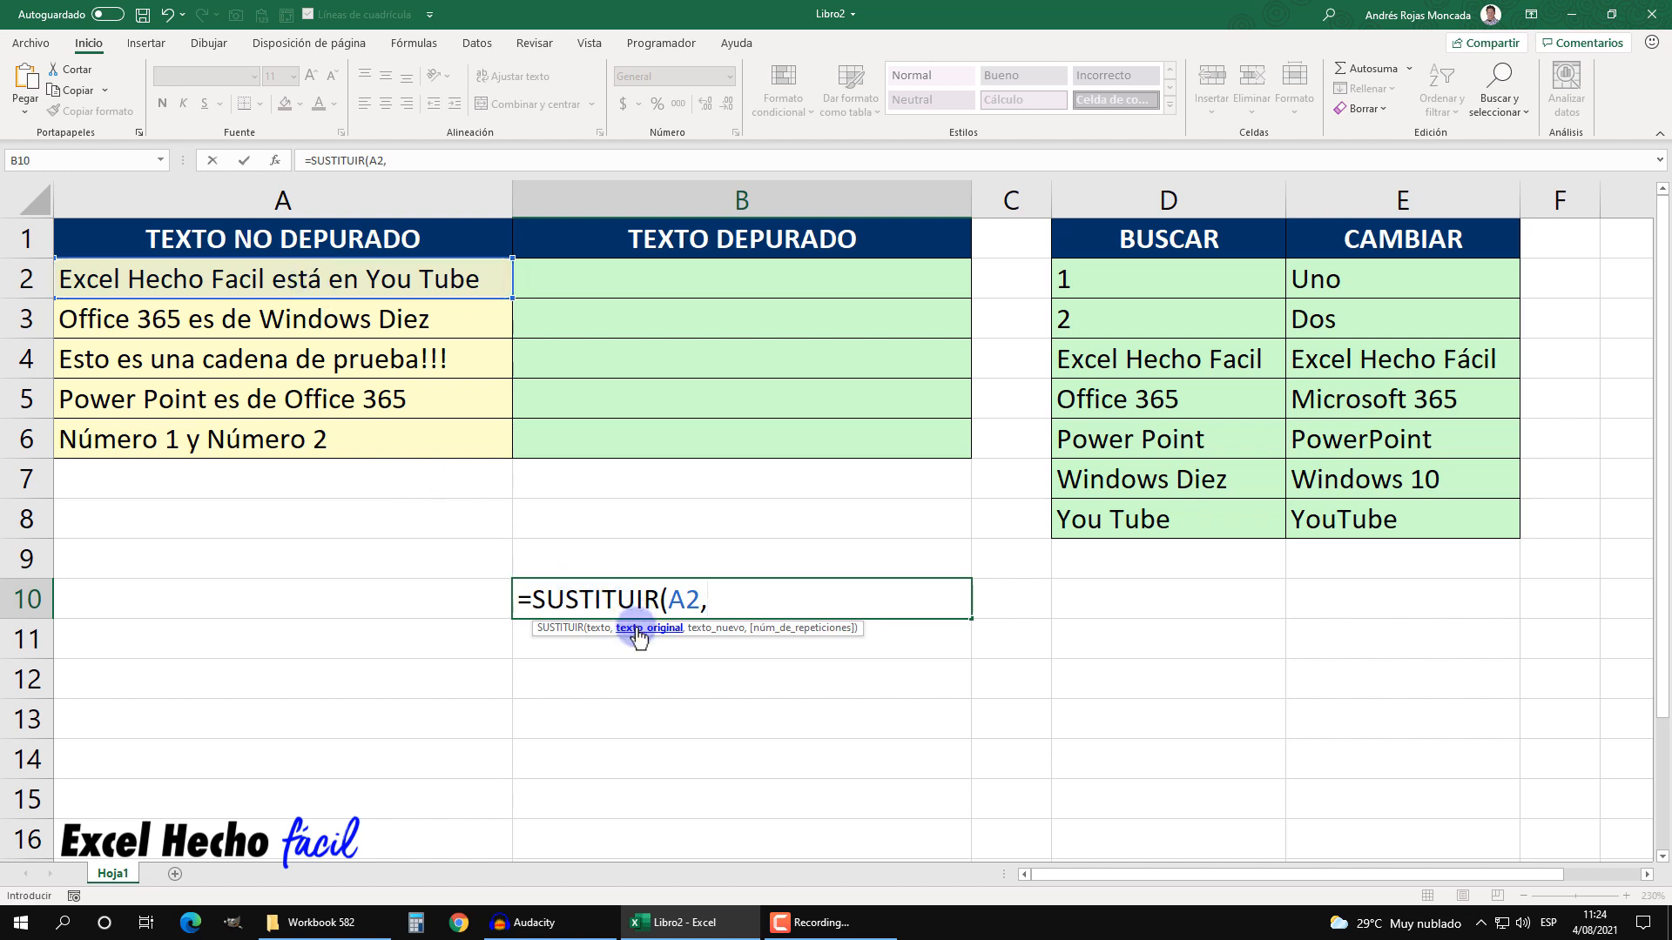
pyautogui.click(1169, 275)
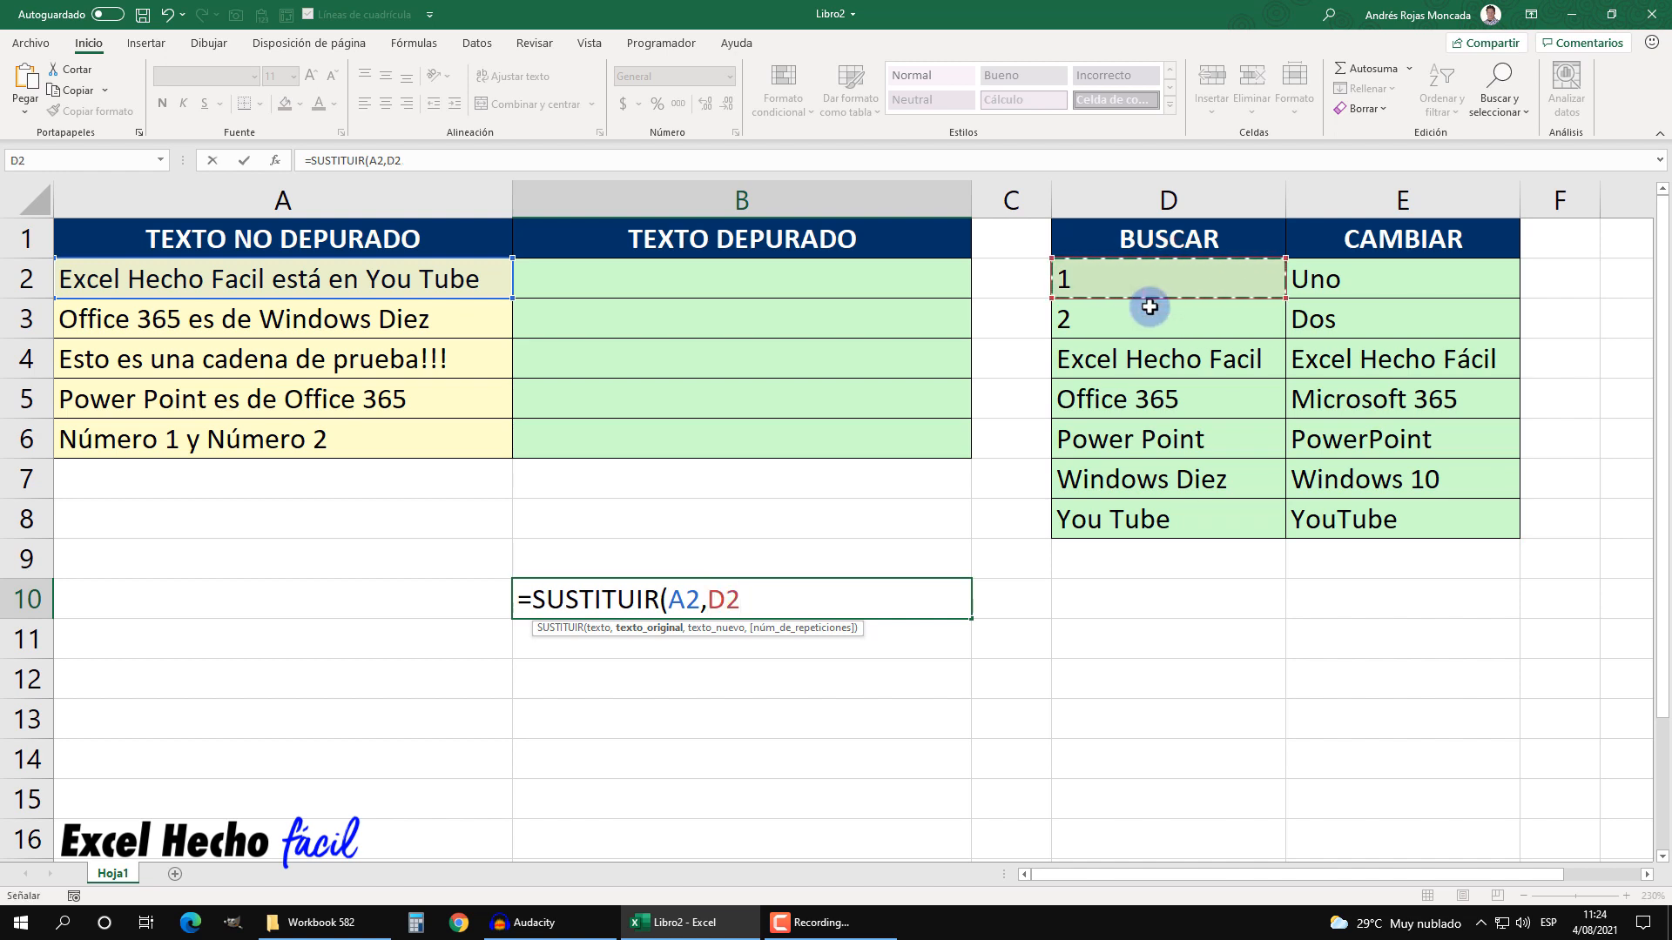
pyautogui.write(',')
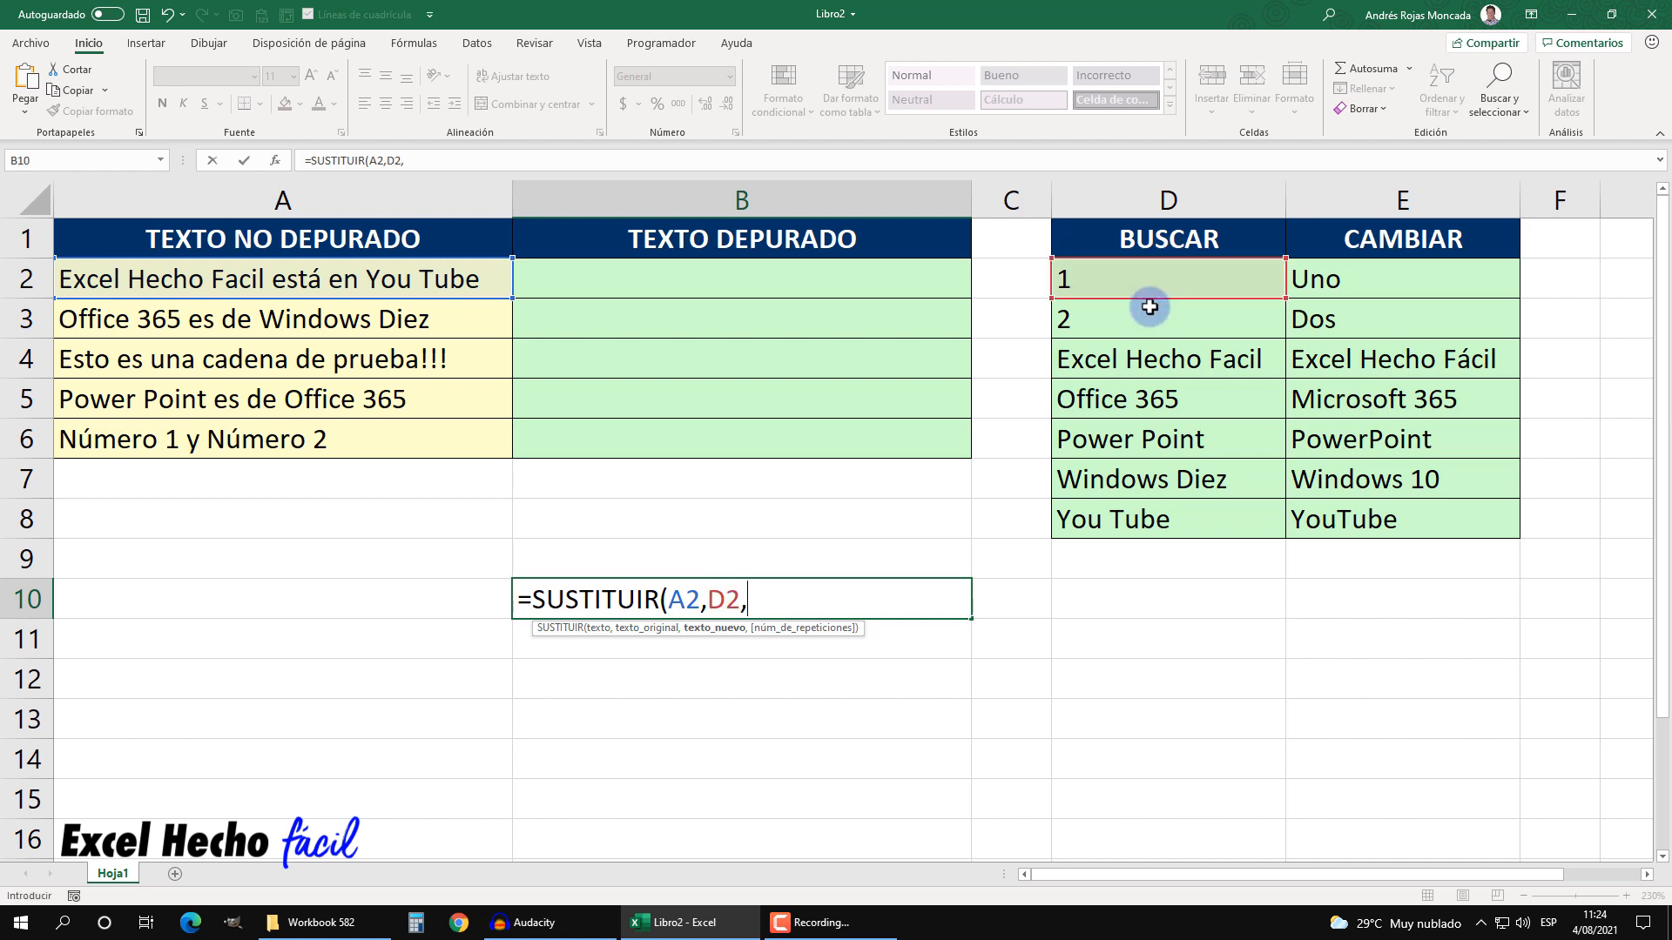
pyautogui.click(1330, 272)
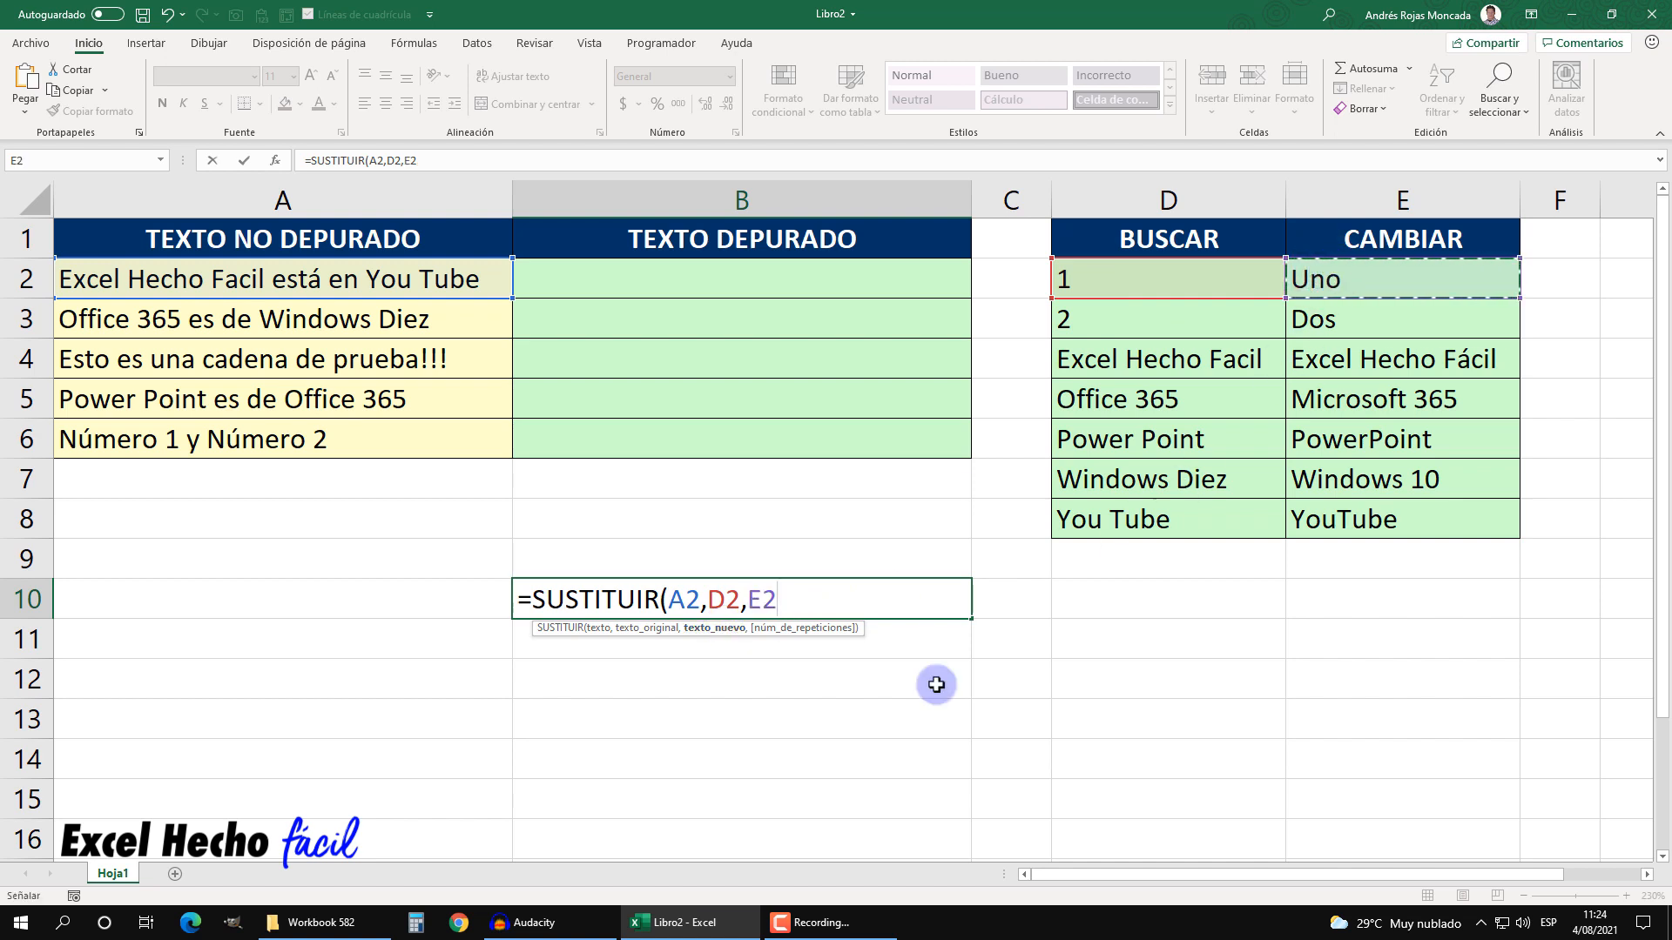
pyautogui.write(')')
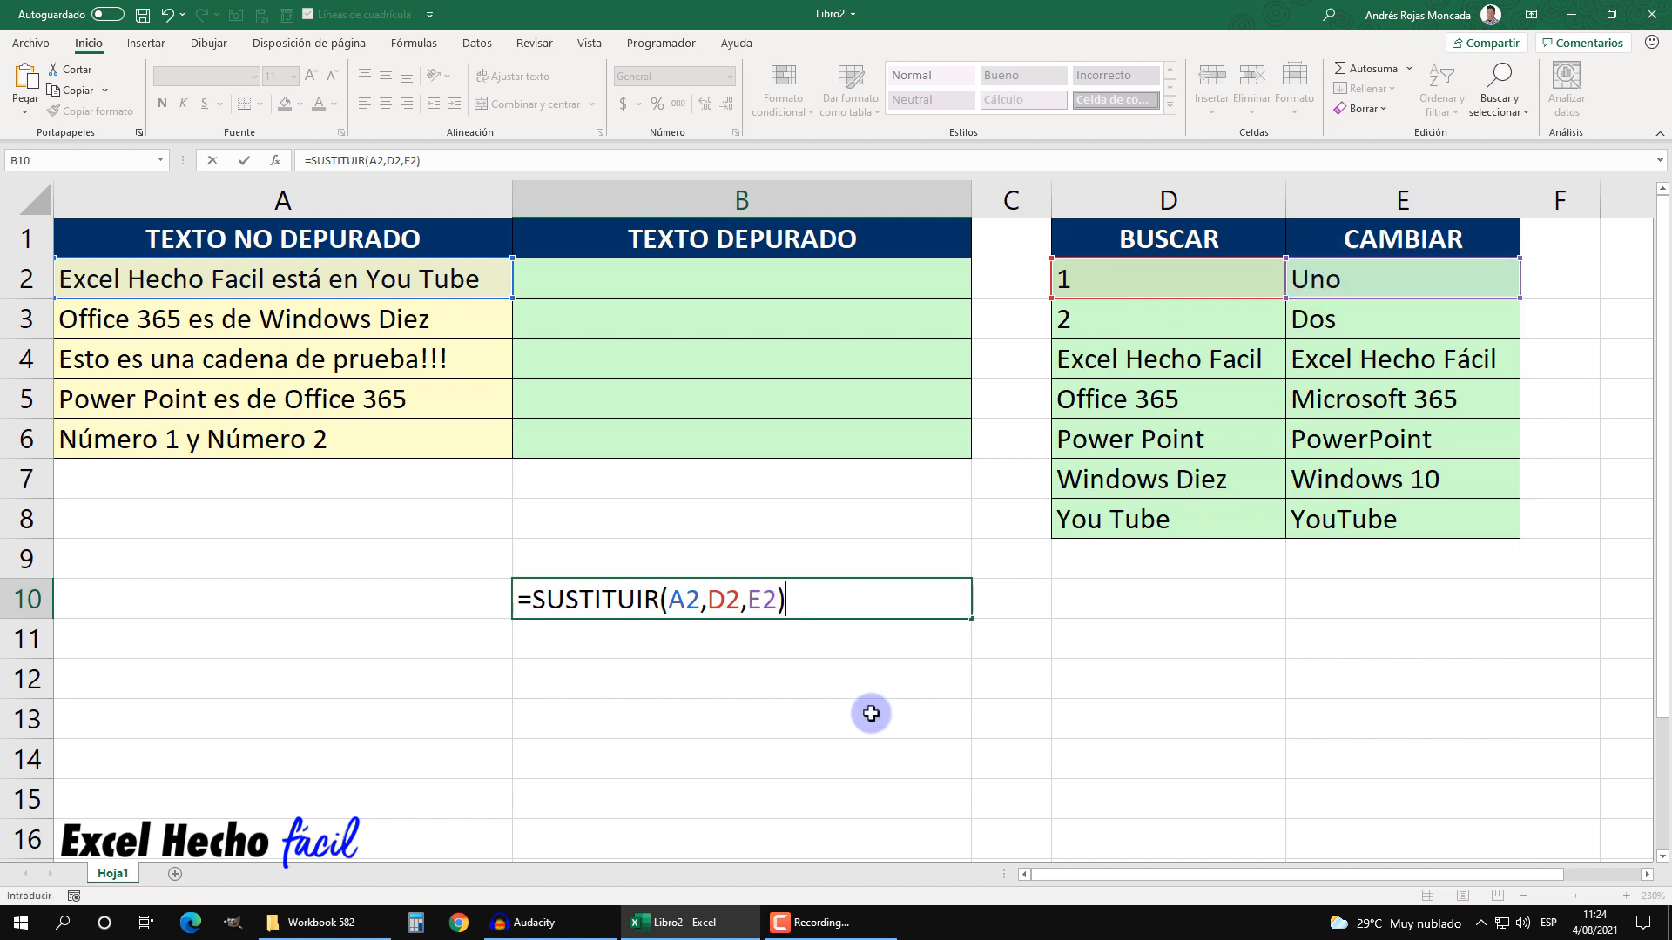
pyautogui.press('Return')
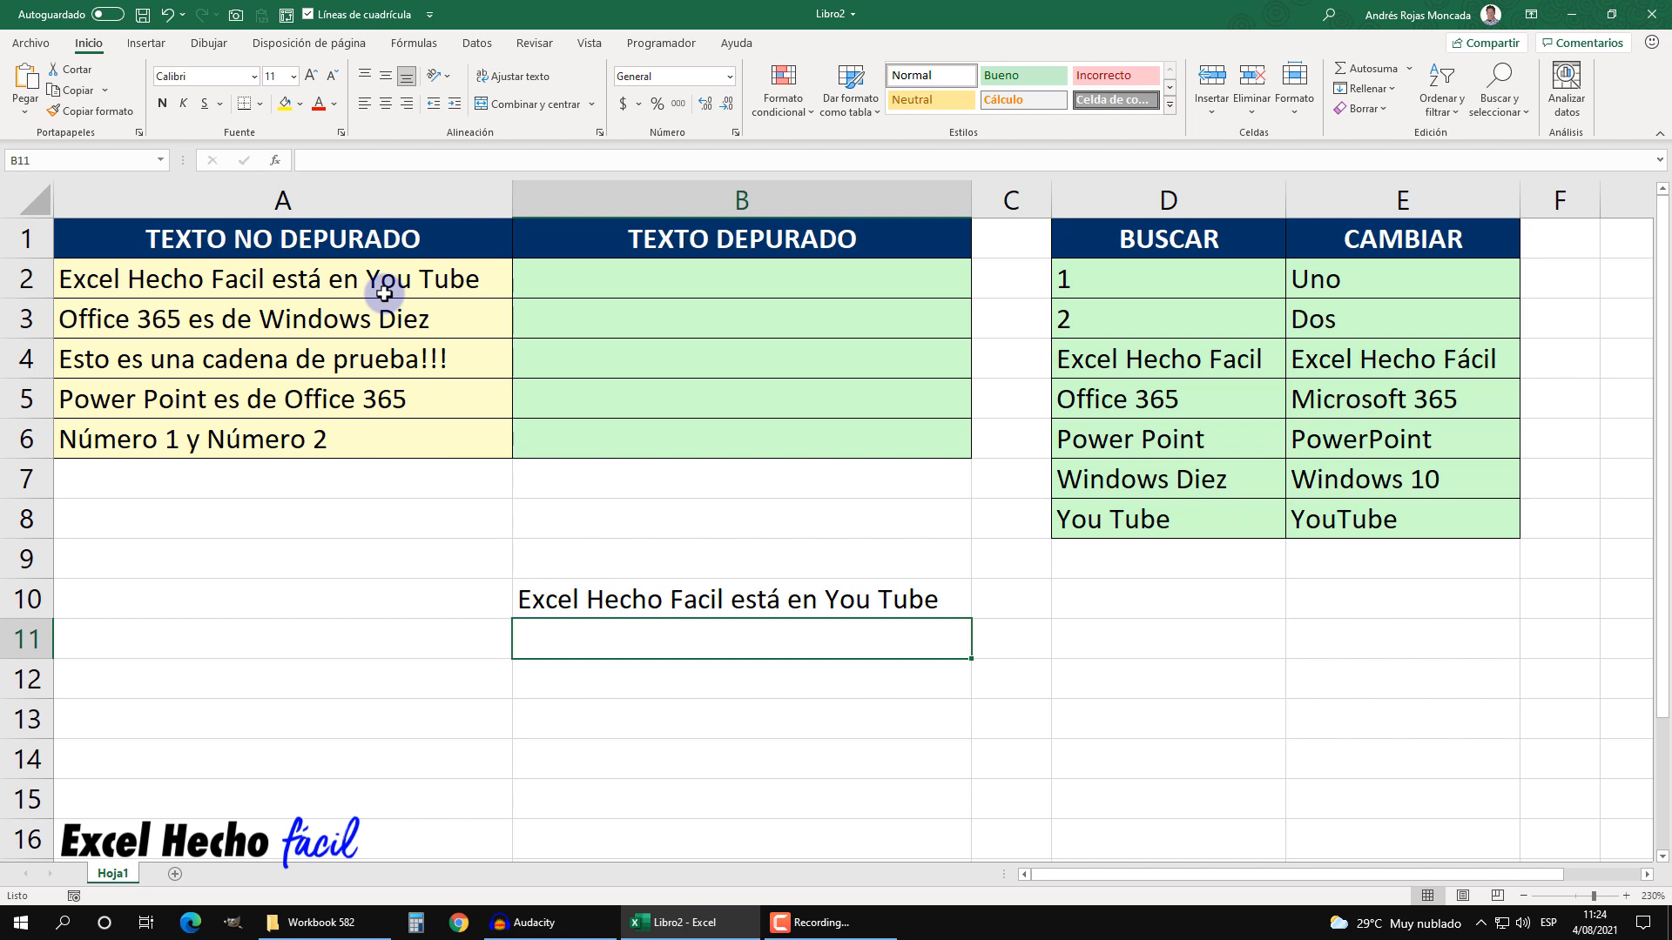
# - Enter =SUSTITUIR(B10,D3,E3) in cell B11 to apply the second replacement pair to the result in B10
pyautogui.write('=?')
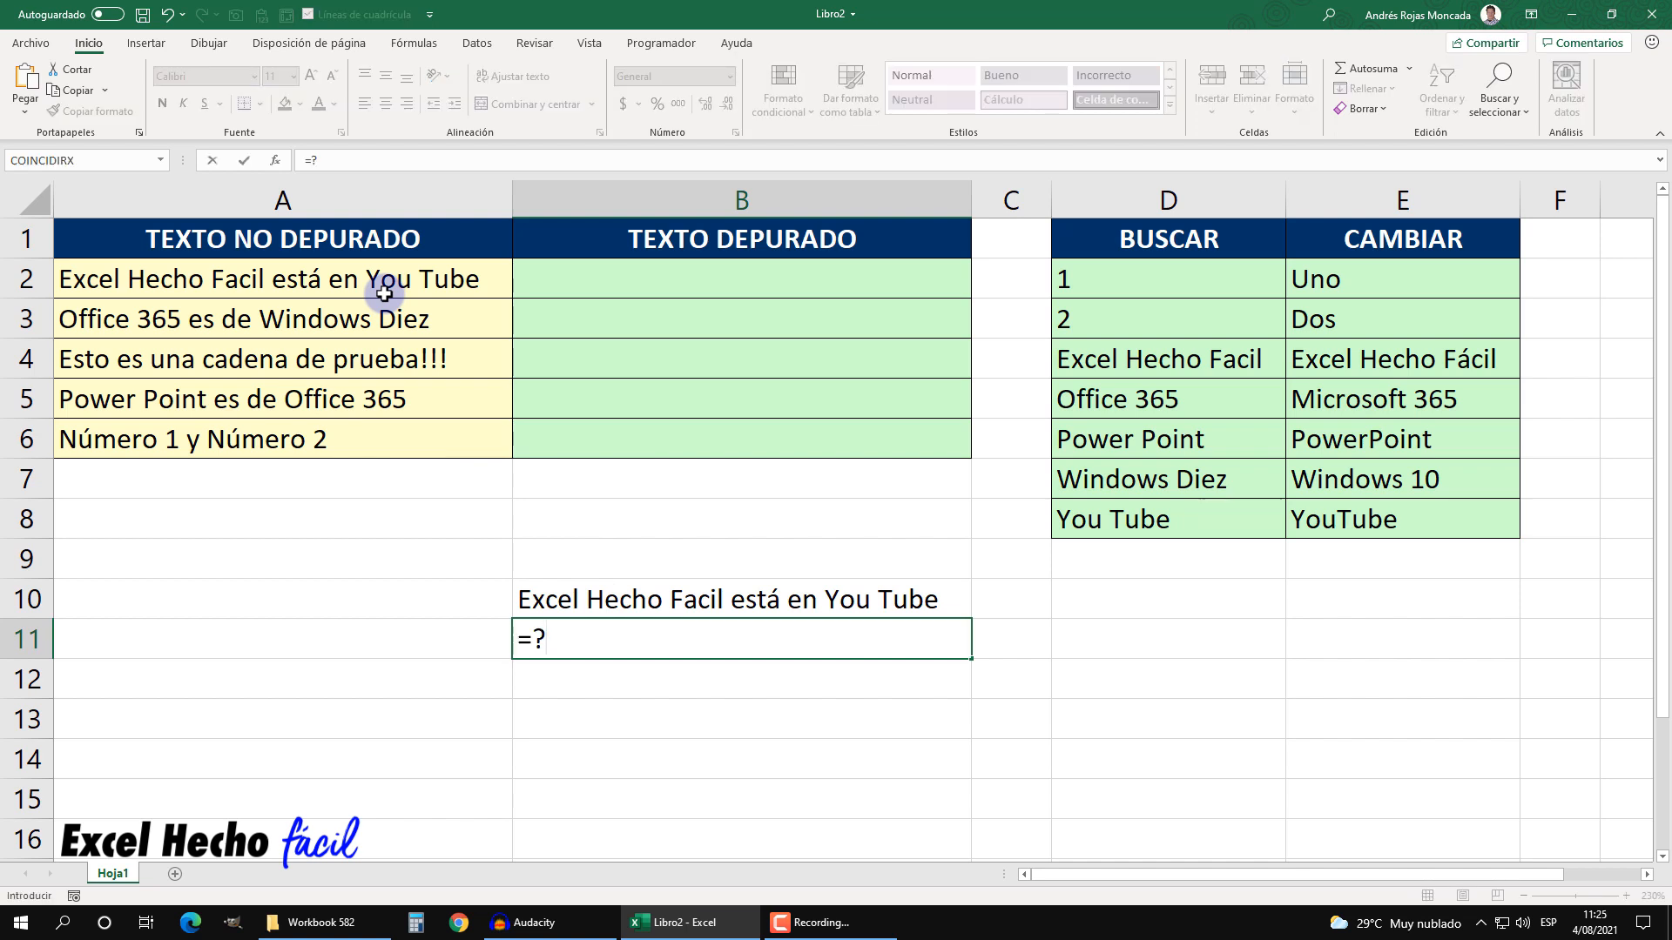
pyautogui.press('BackSpace')
pyautogui.write('sus')
pyautogui.press('Tab')
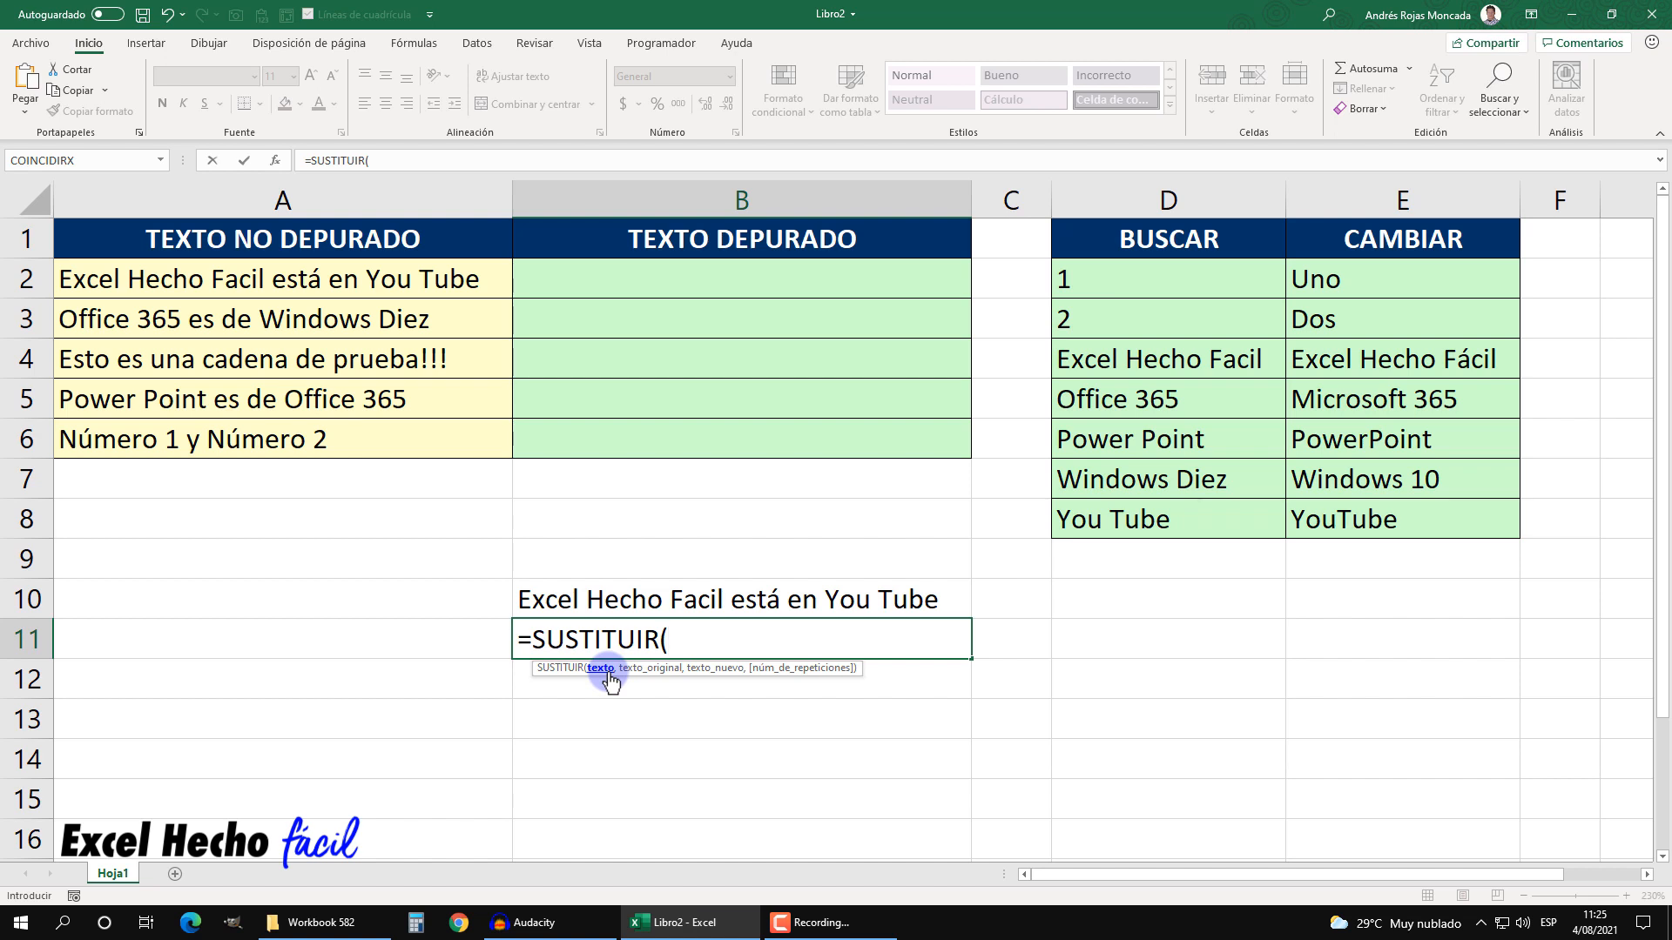
pyautogui.click(609, 601)
pyautogui.write(',')
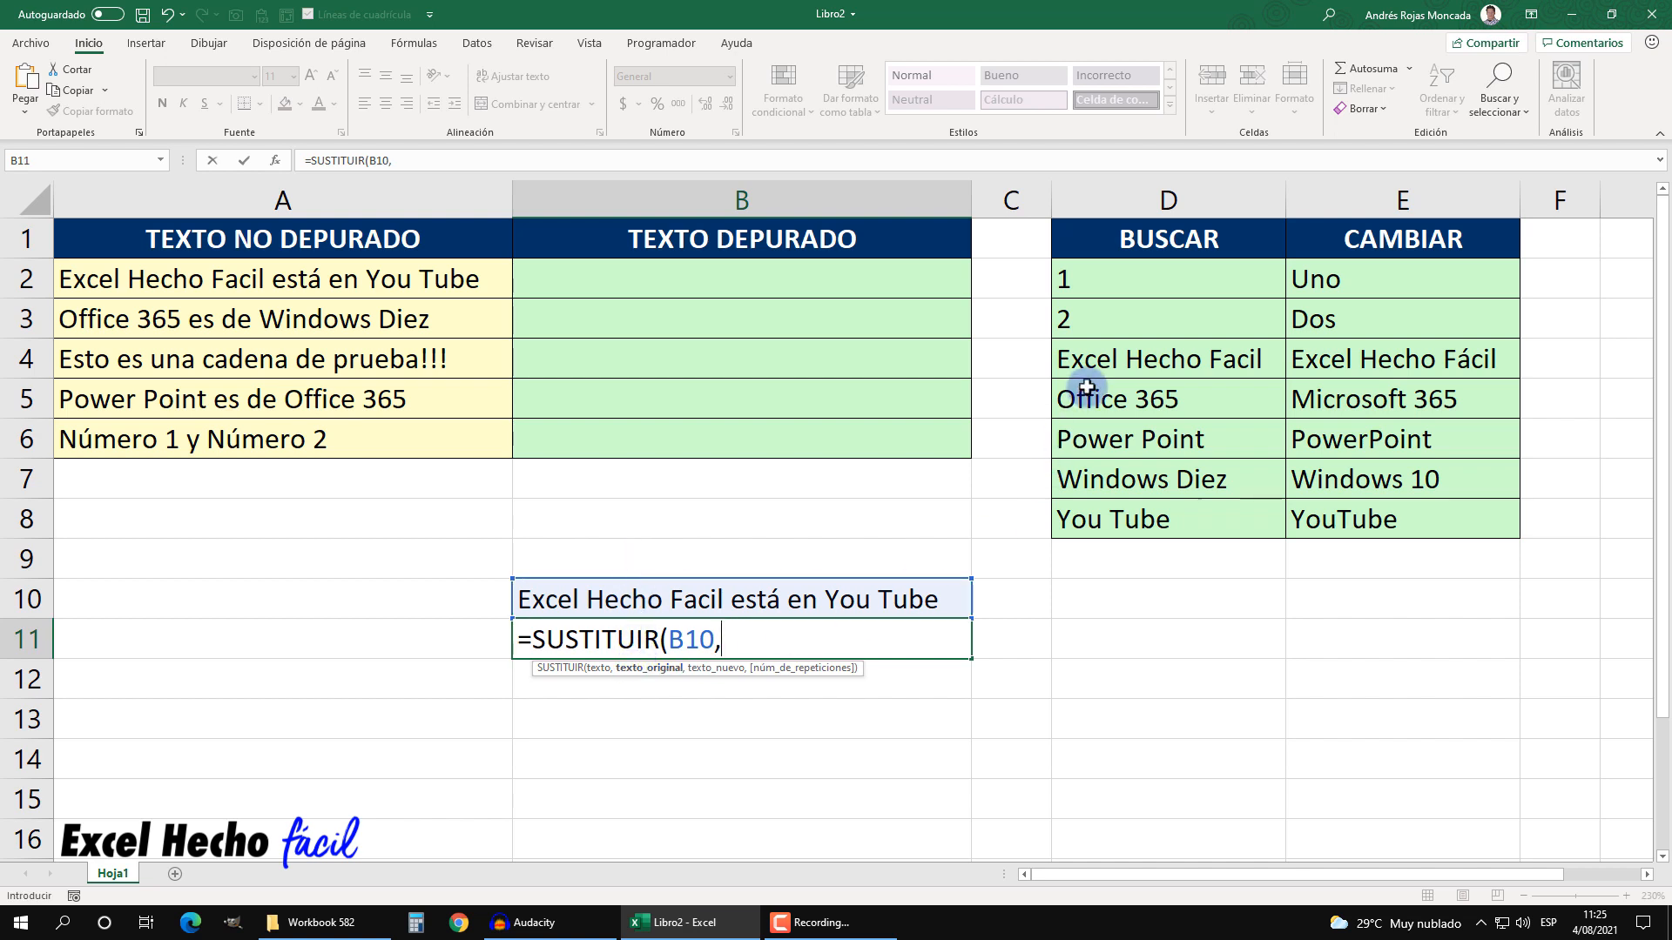
pyautogui.click(1108, 328)
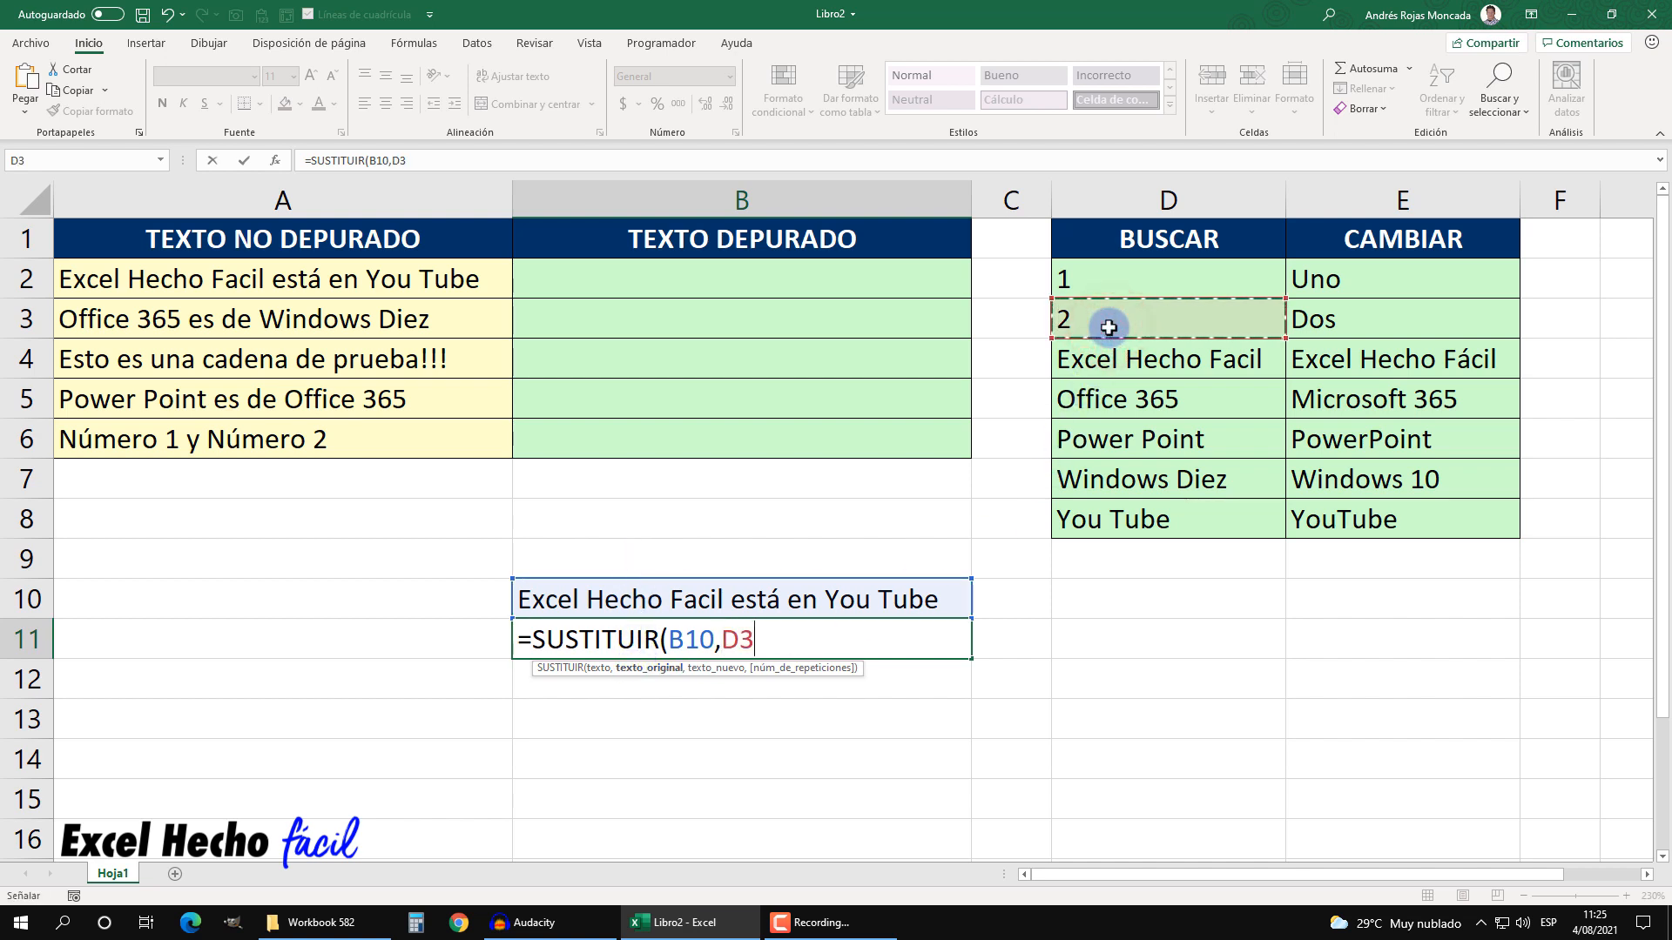
pyautogui.write(',')
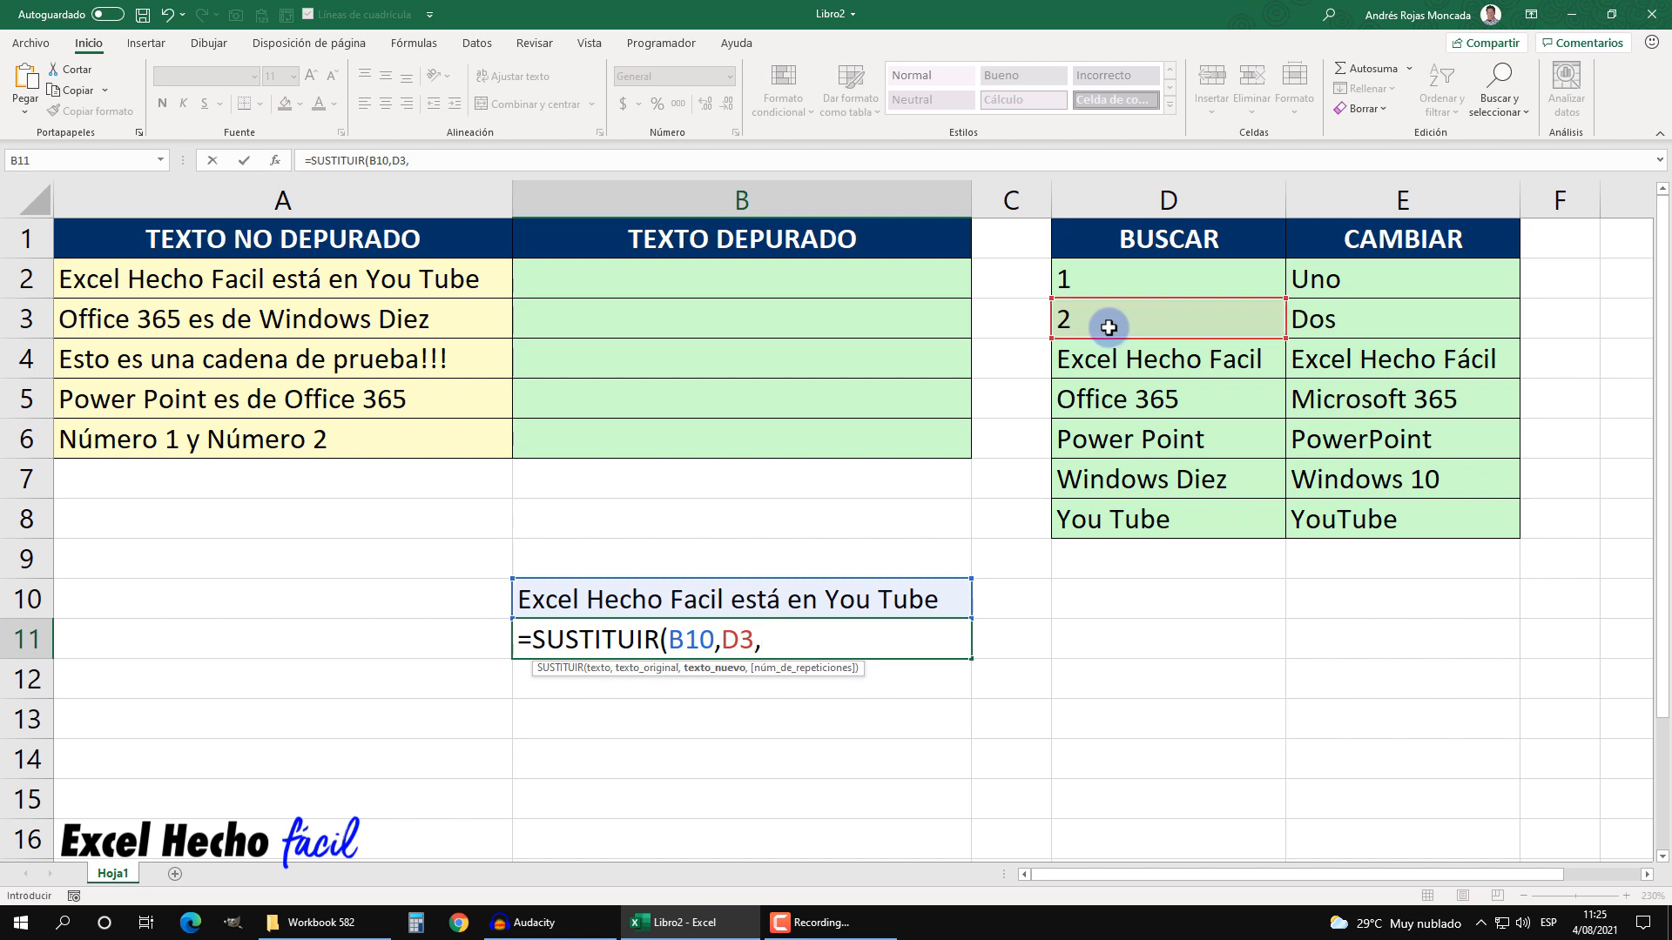
pyautogui.click(1330, 317)
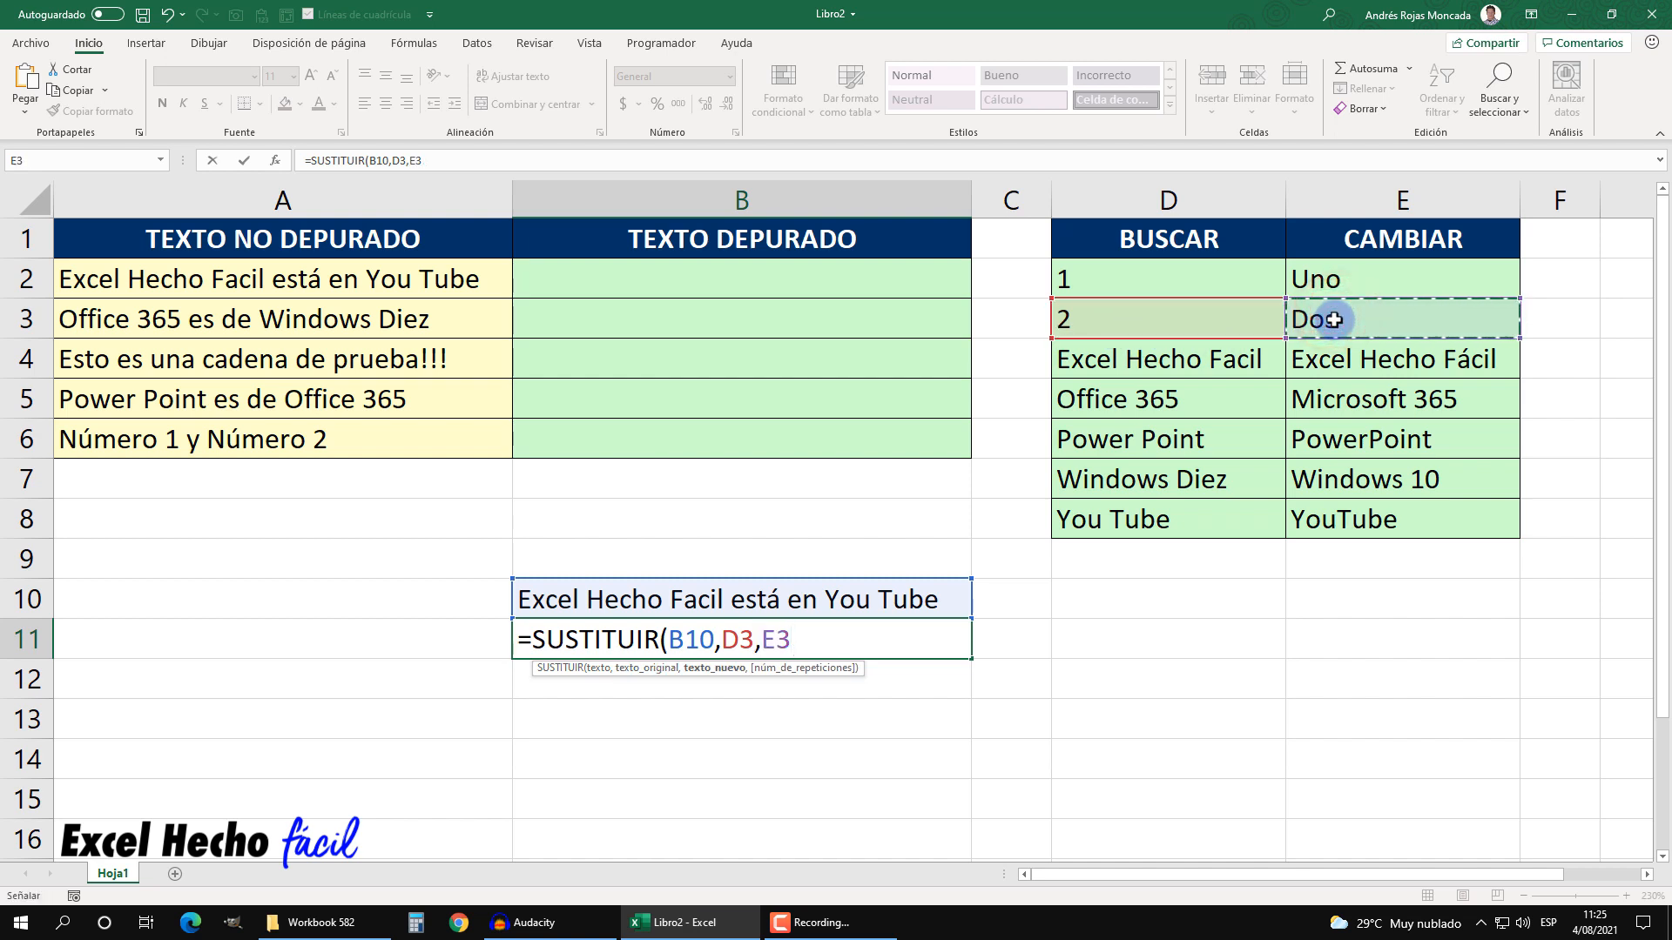
pyautogui.write(')')
pyautogui.press('Return')
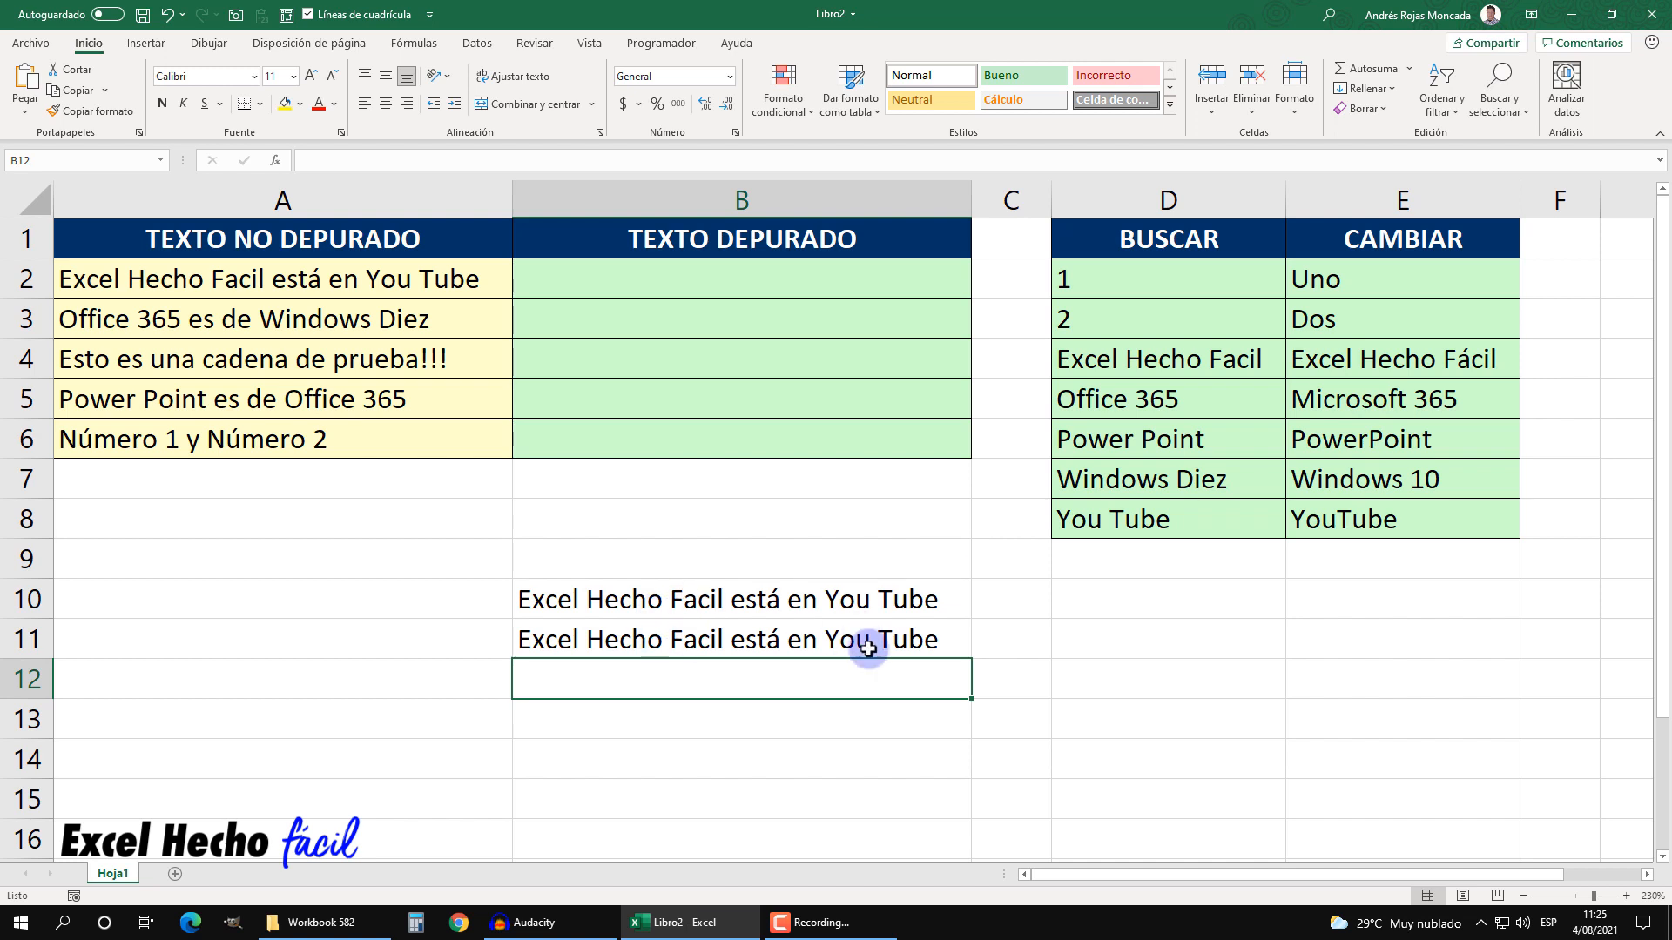
# - Enter =SUSTITUIR(B11,D4,E4) in cell B12 to apply the third replacement pair to the result in B11
pyautogui.write('=sus')
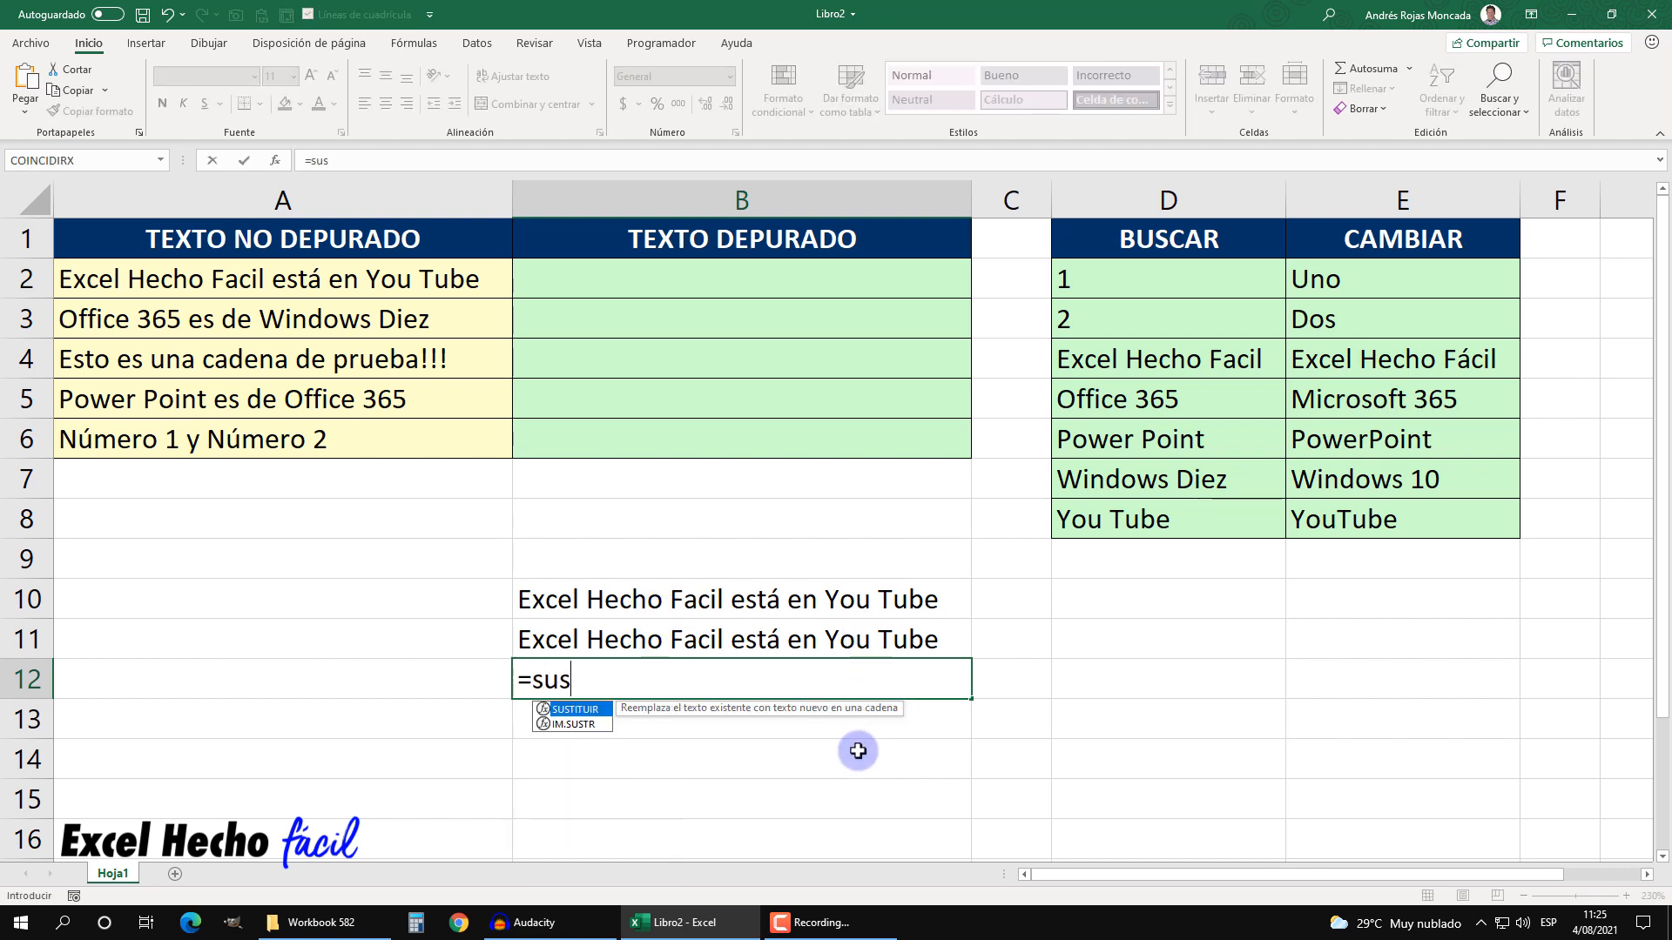
pyautogui.press('Tab')
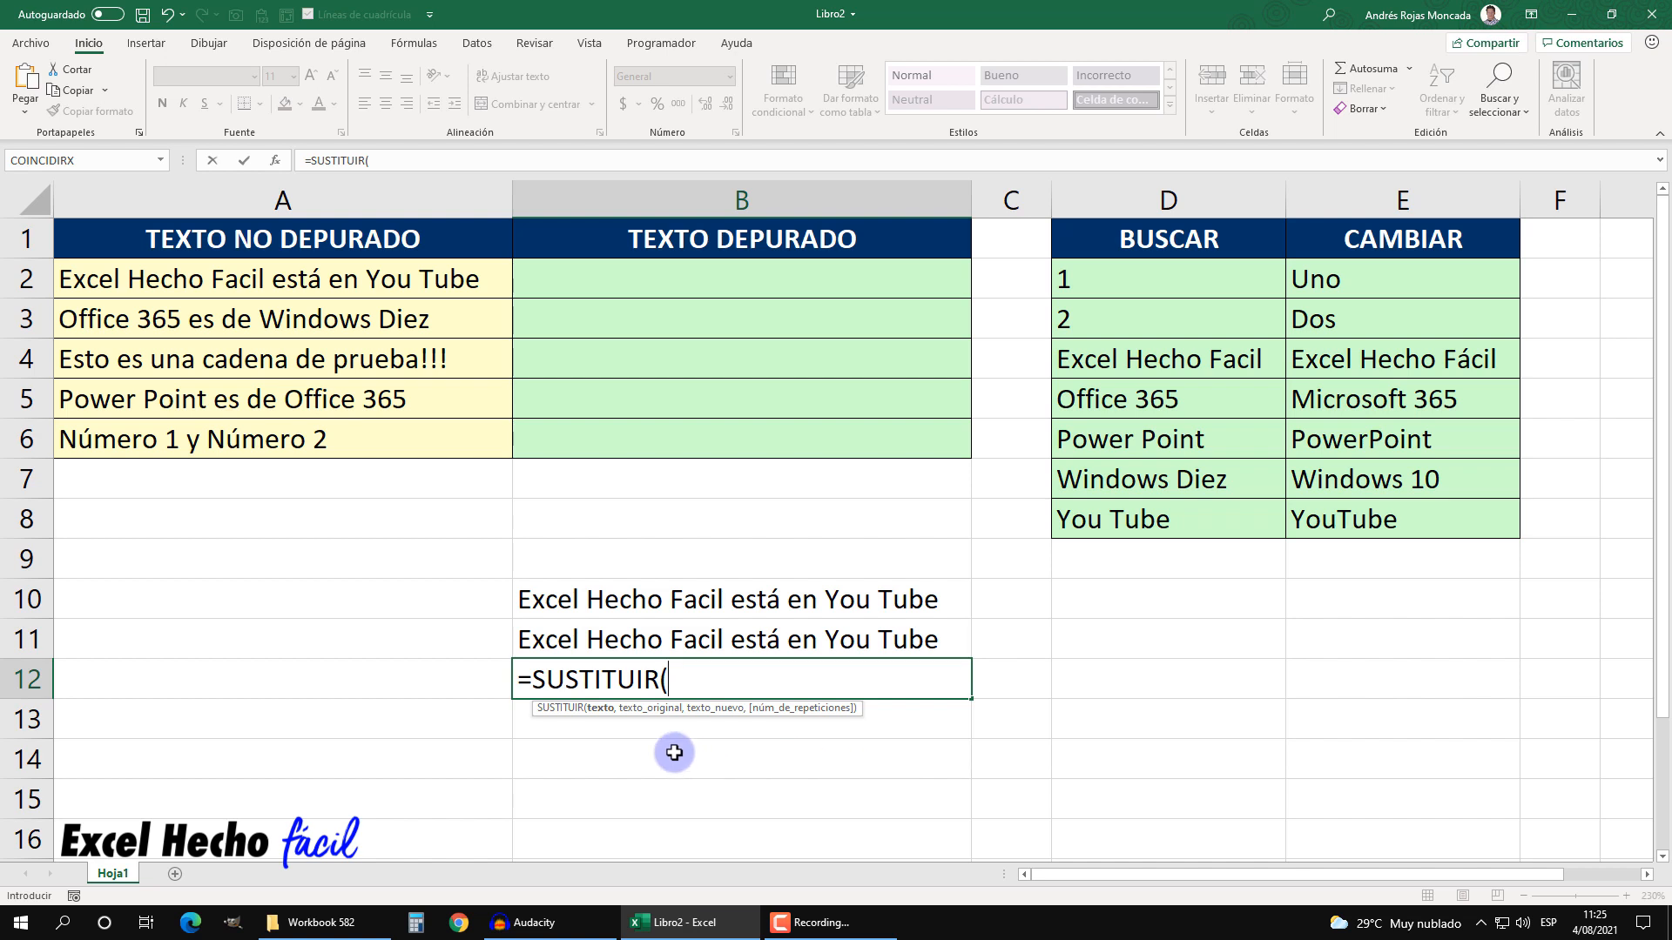
pyautogui.click(626, 649)
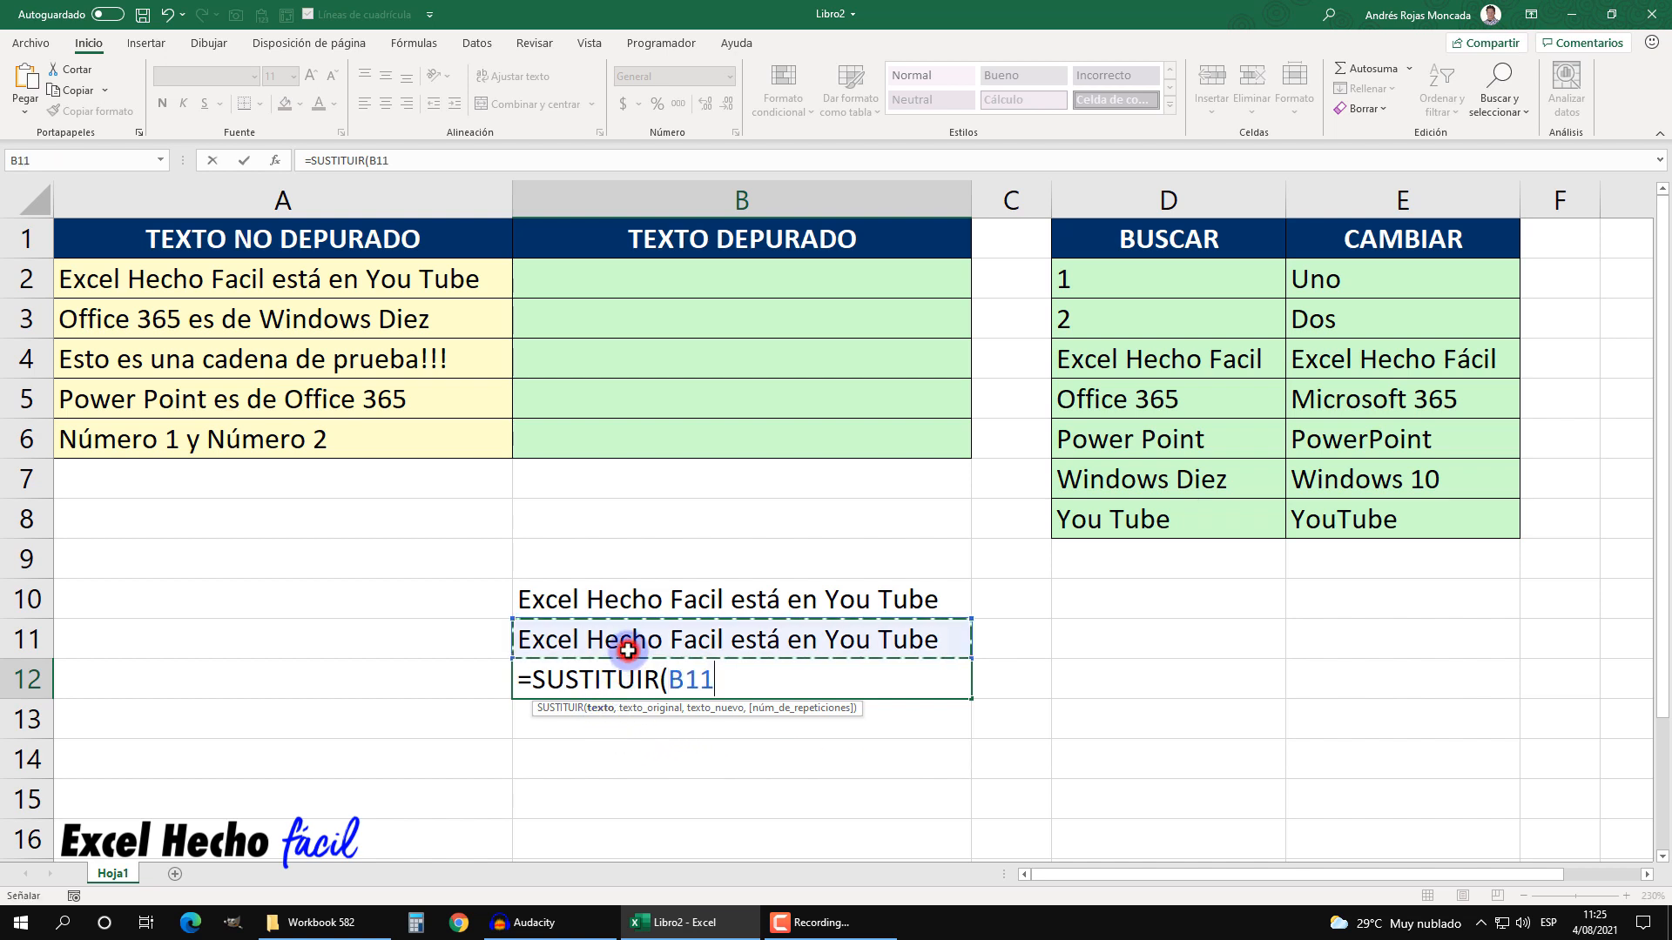
pyautogui.write(',')
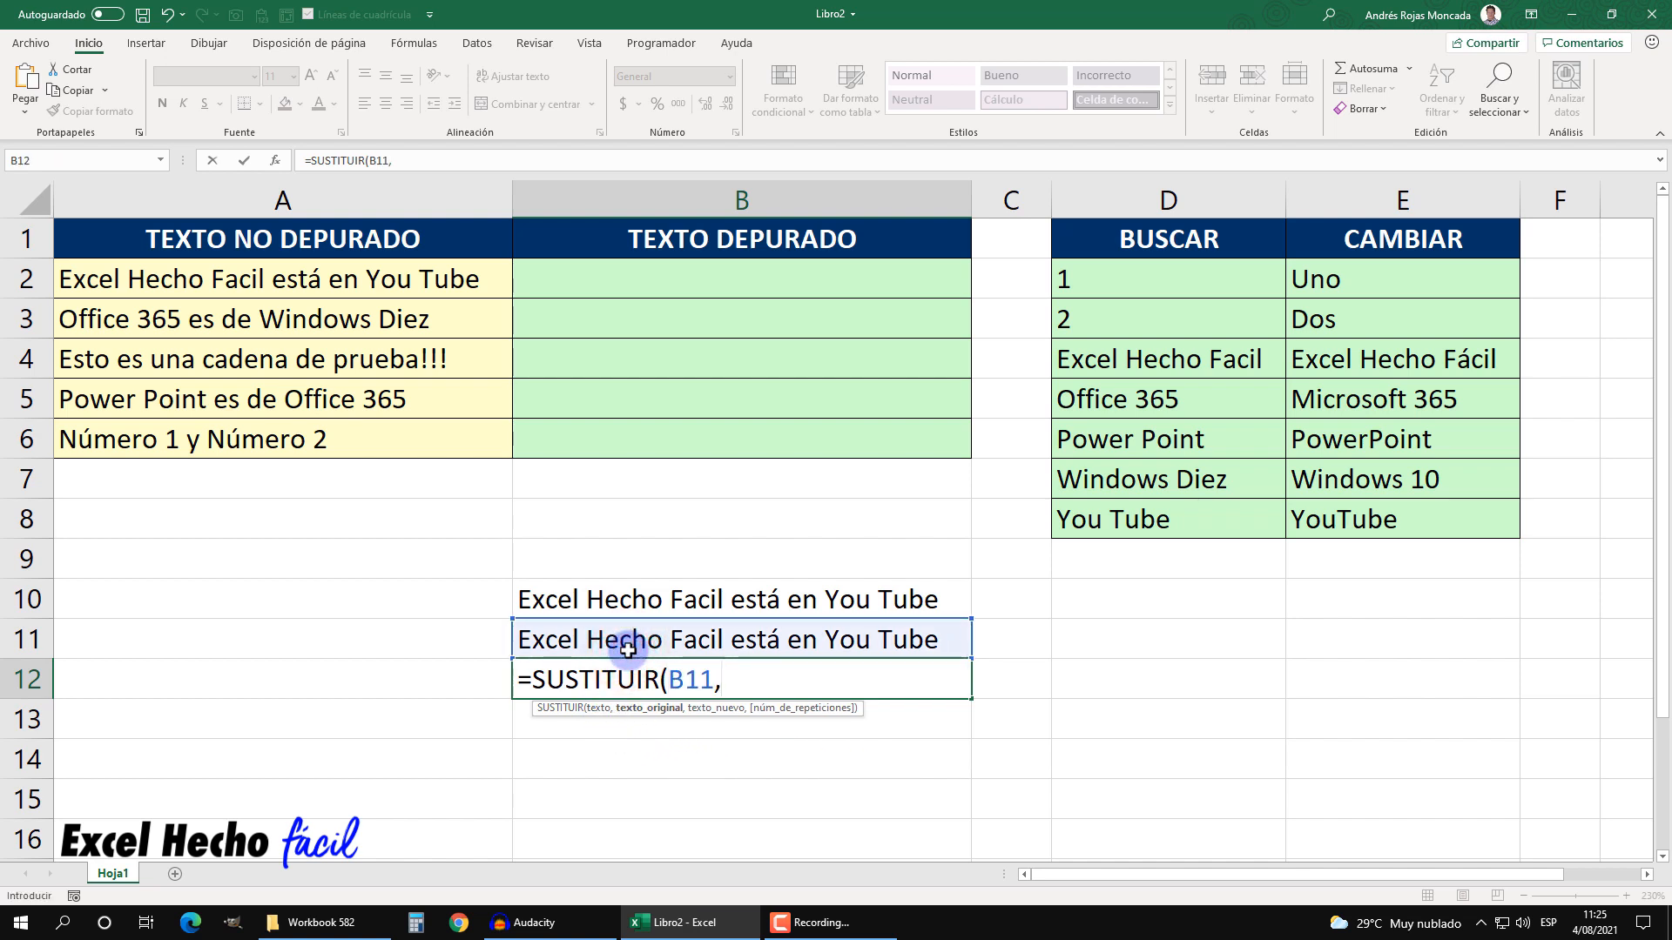
pyautogui.click(1228, 363)
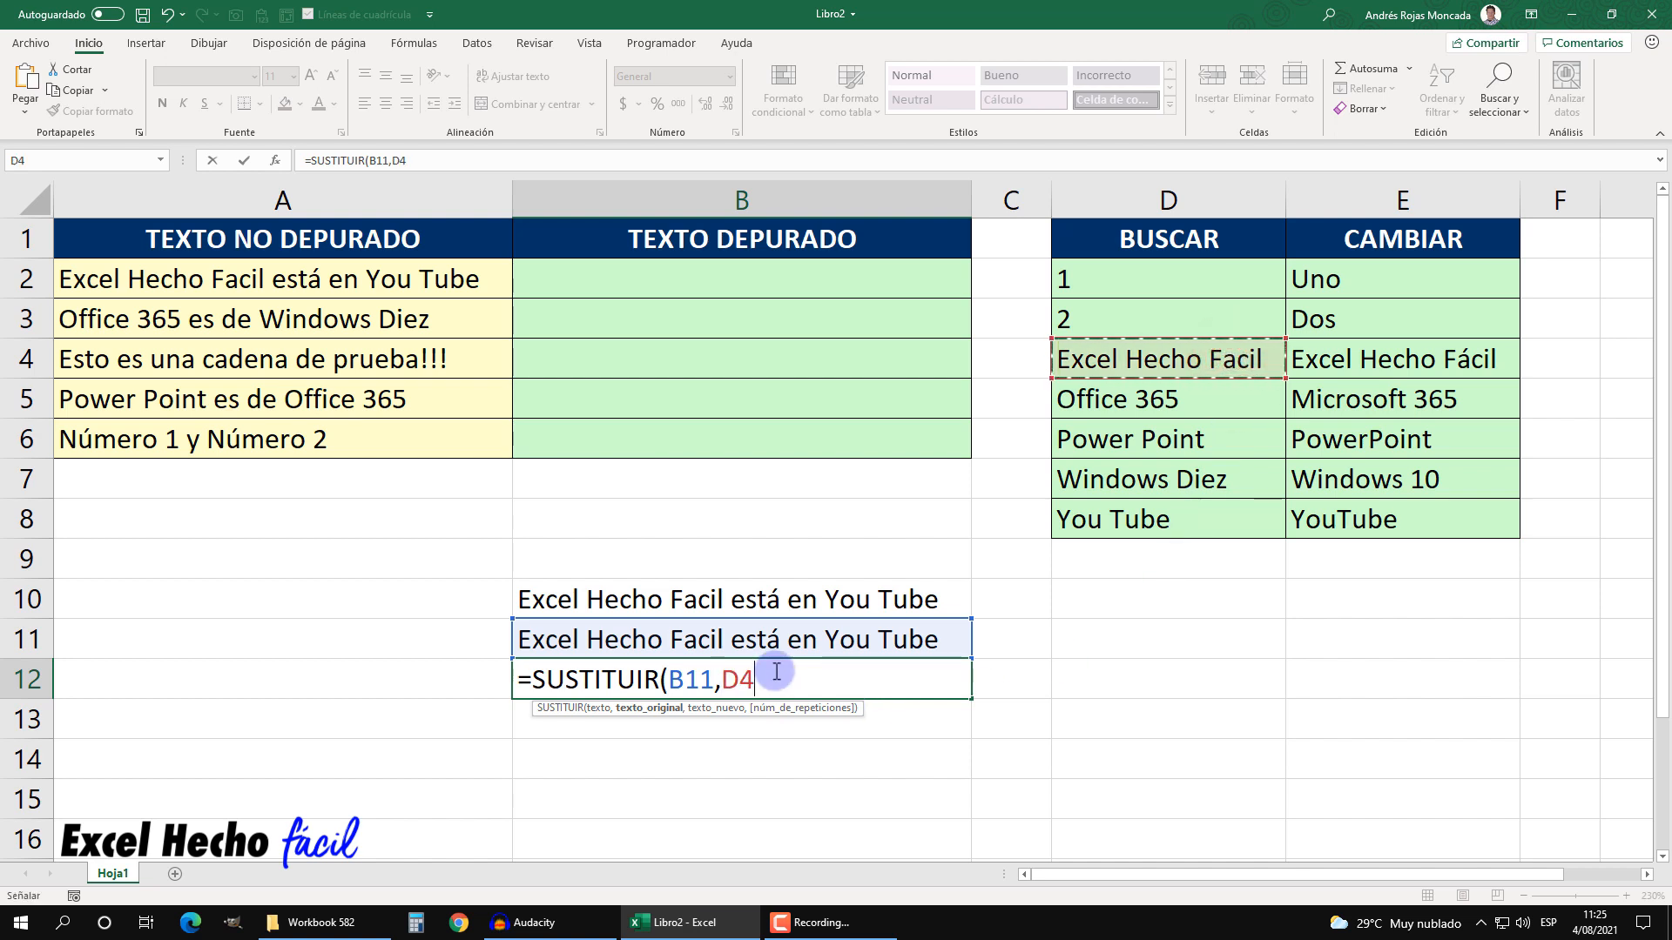
pyautogui.write(',')
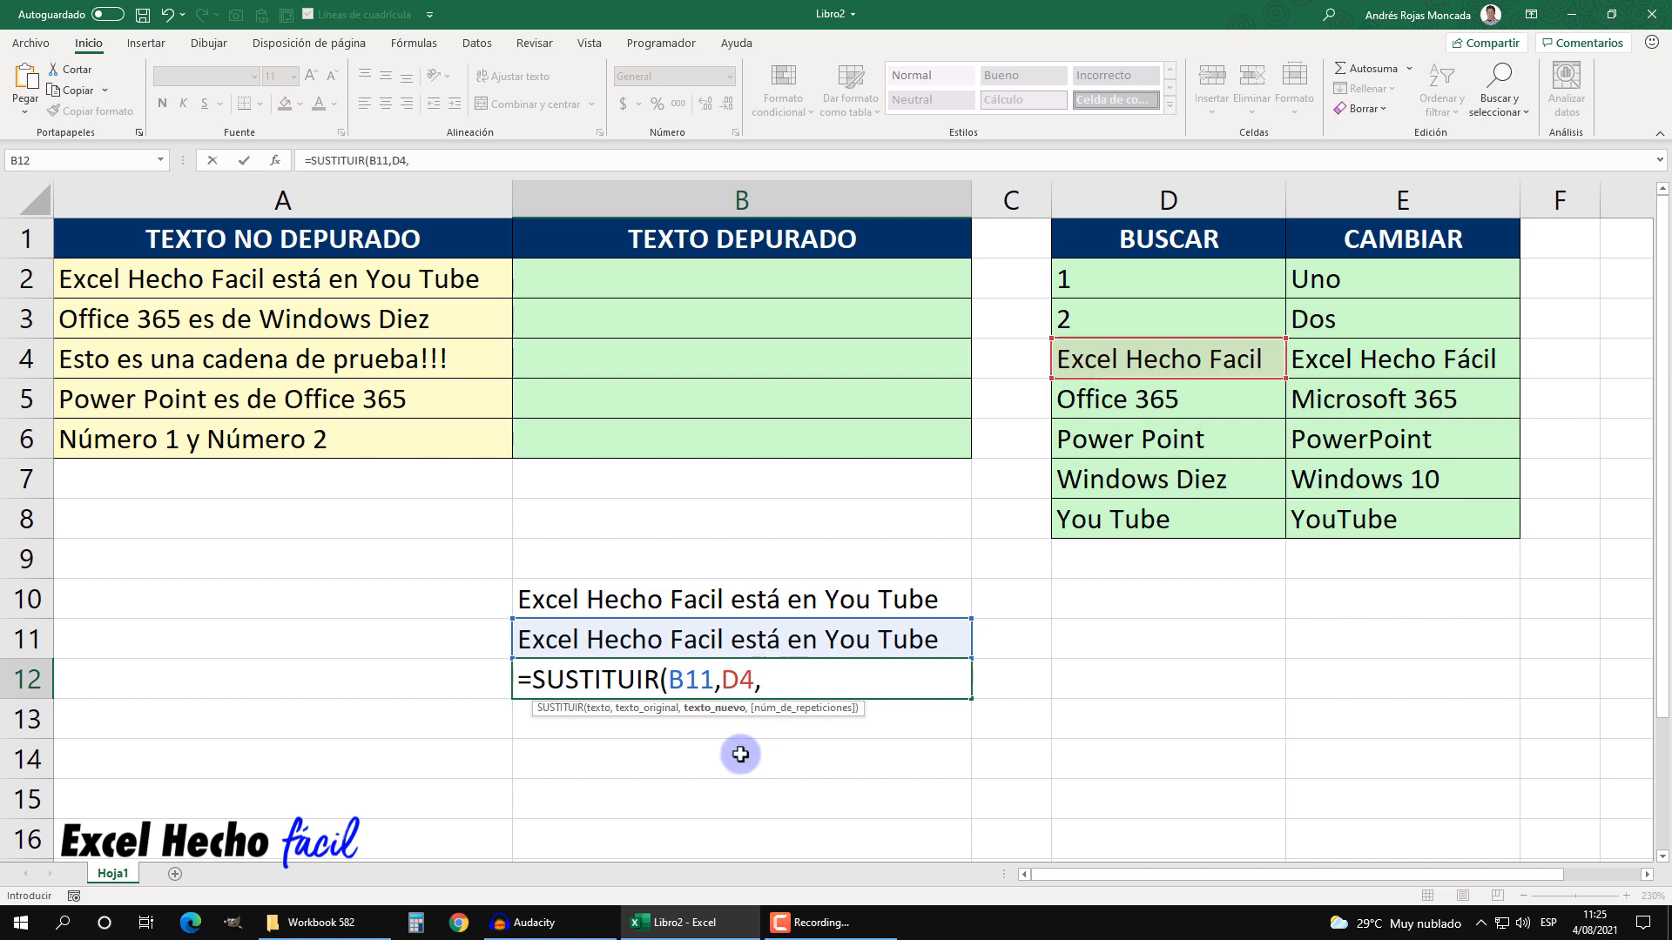
pyautogui.click(1324, 368)
pyautogui.write(')')
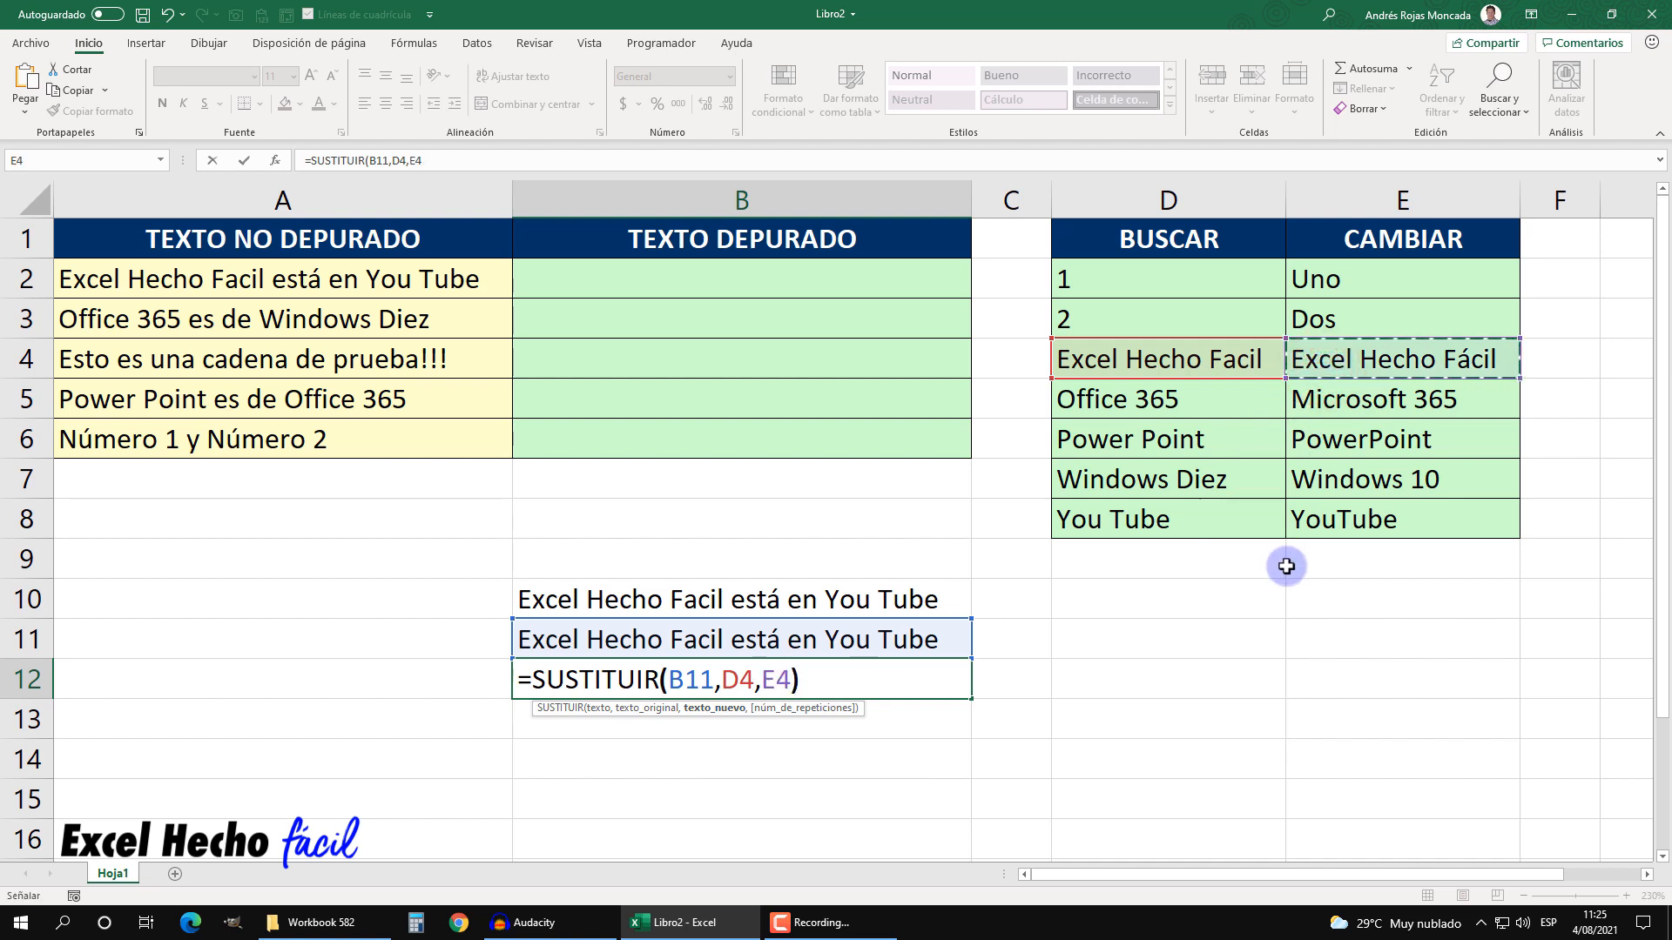
pyautogui.press('Return')
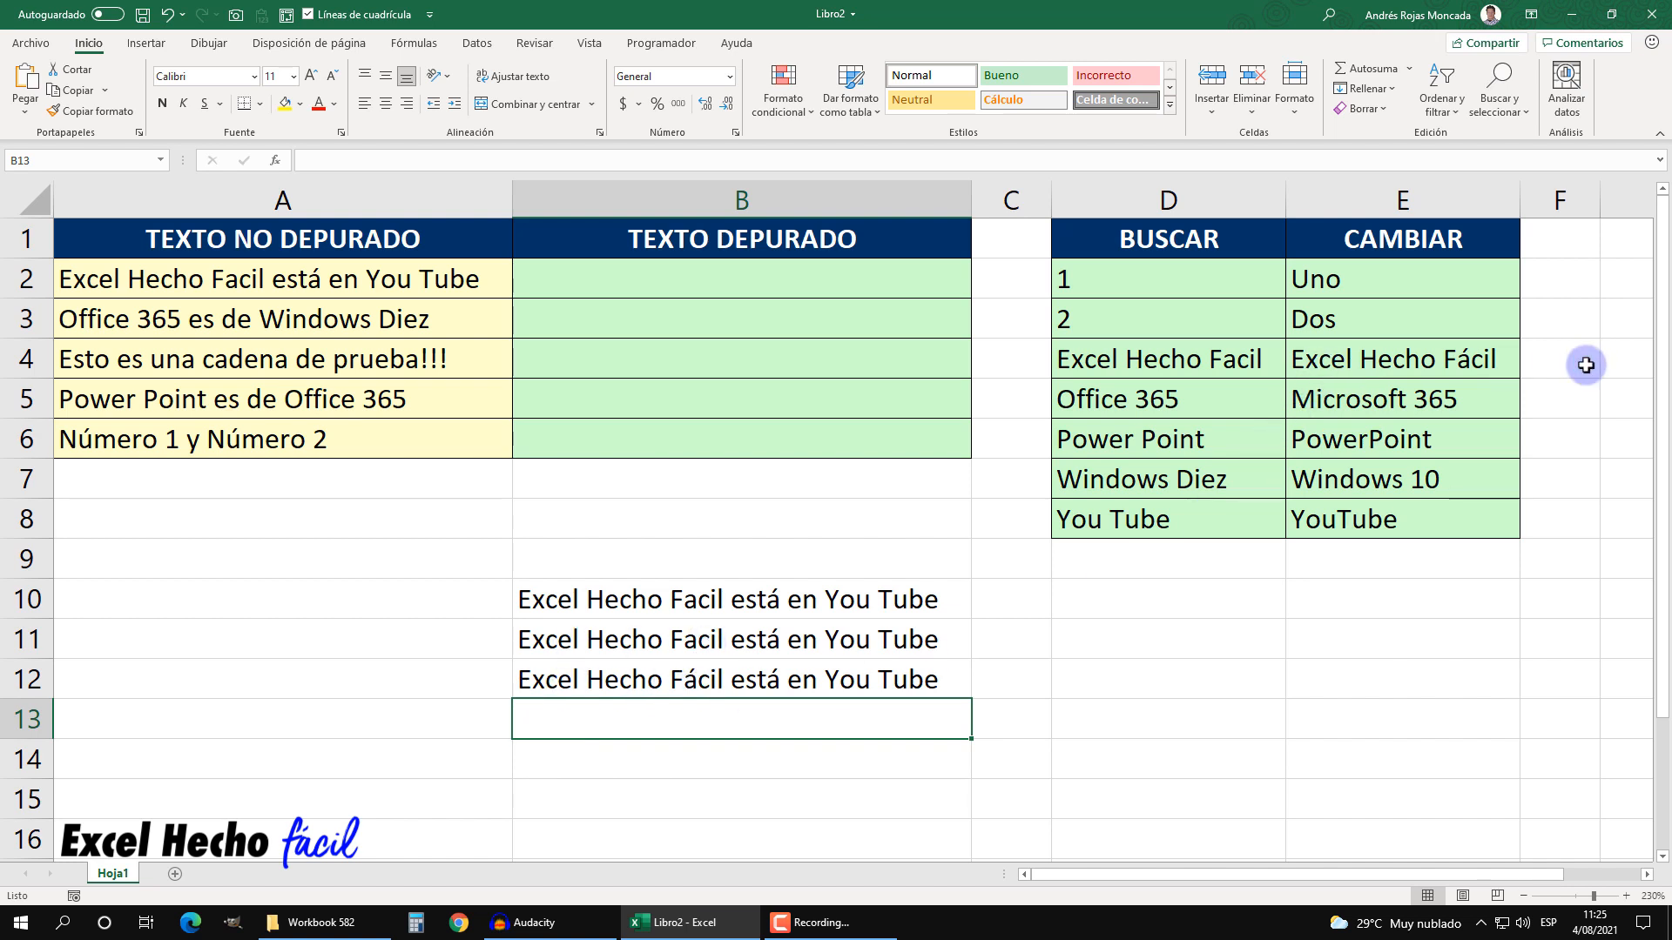
# - Fill the SUSTITUIR formula from B12 down to B13 and check the formulas in both cells
pyautogui.click(882, 679)
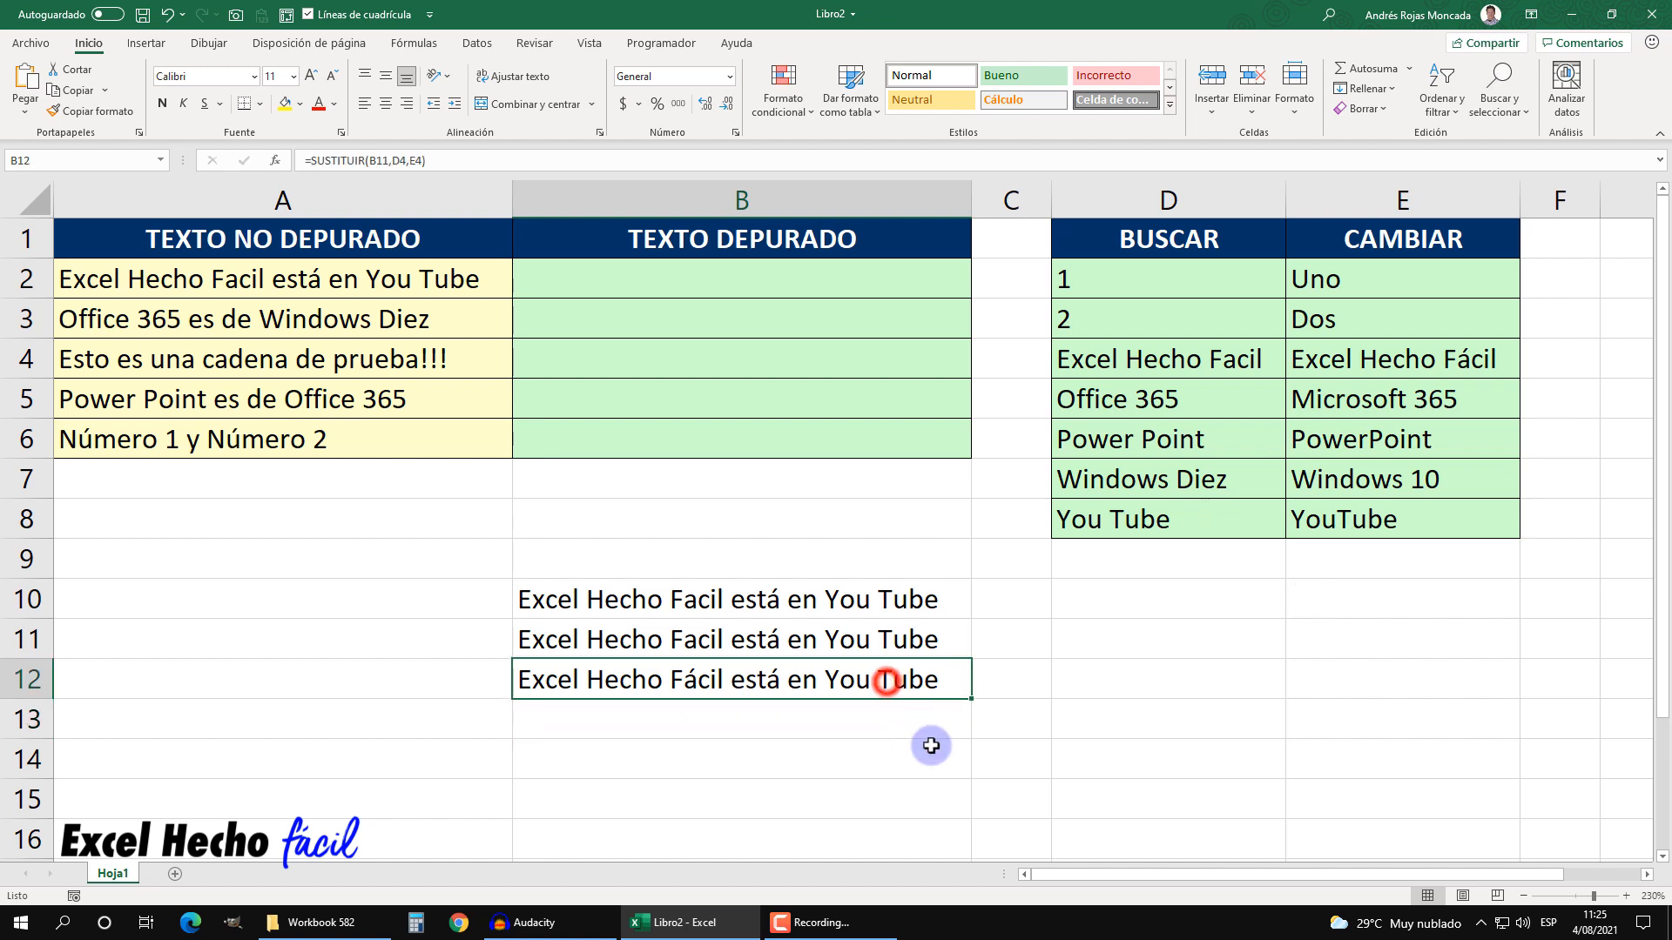
pyautogui.moveTo(970, 702); pyautogui.dragTo(966, 738)
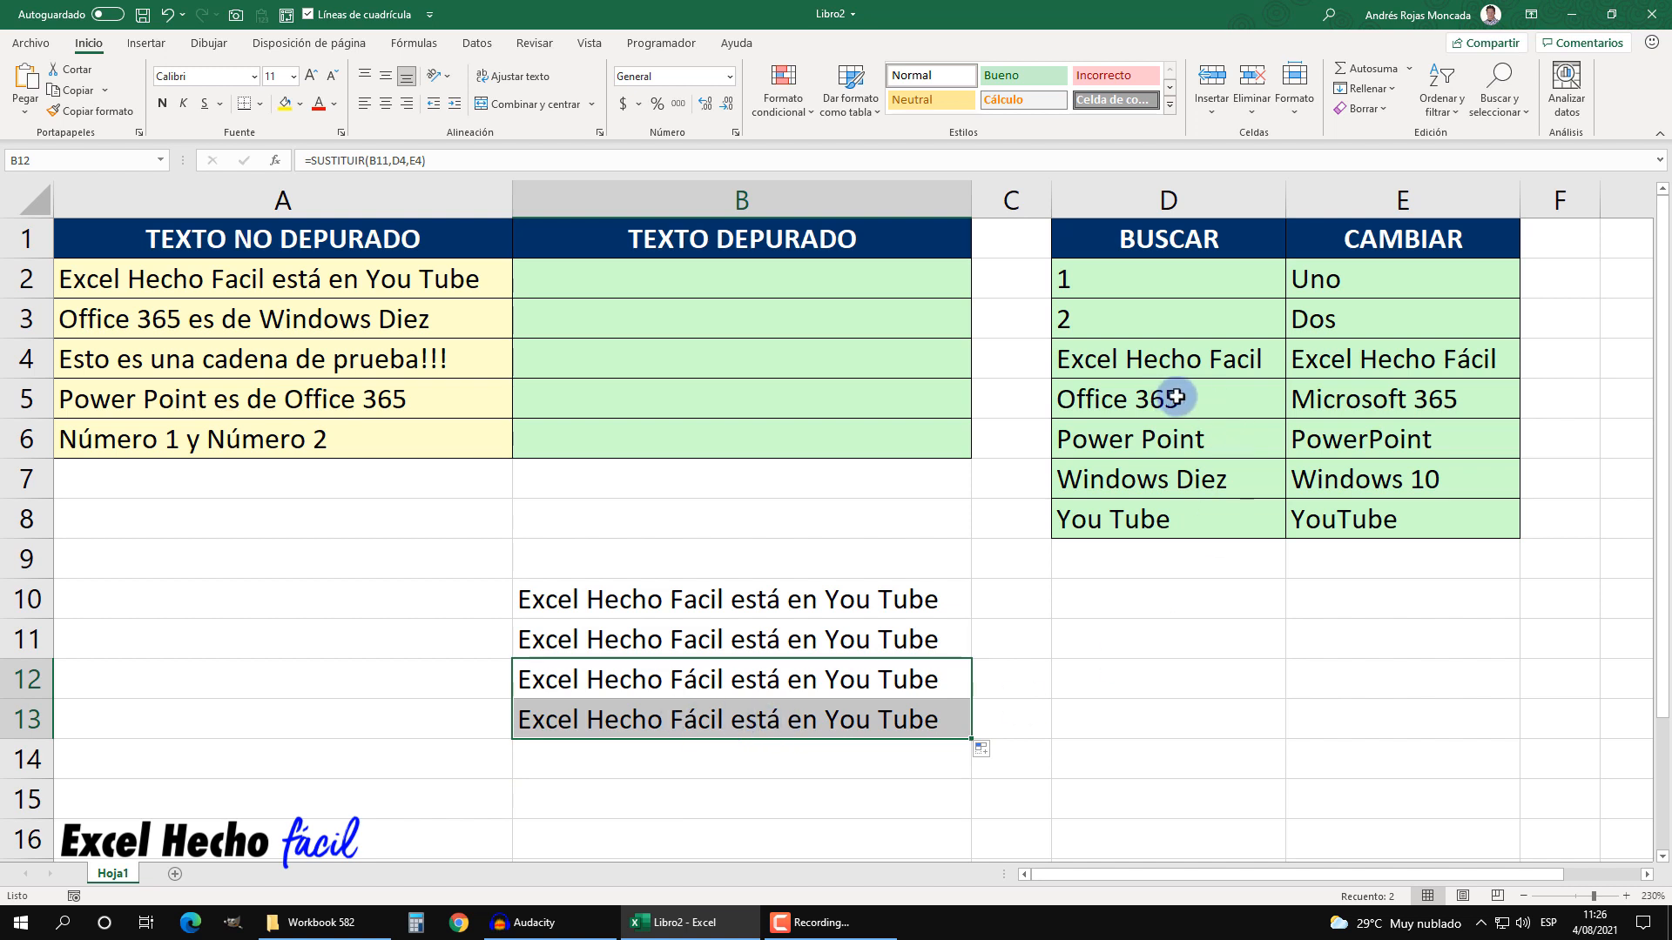
pyautogui.click(740, 679)
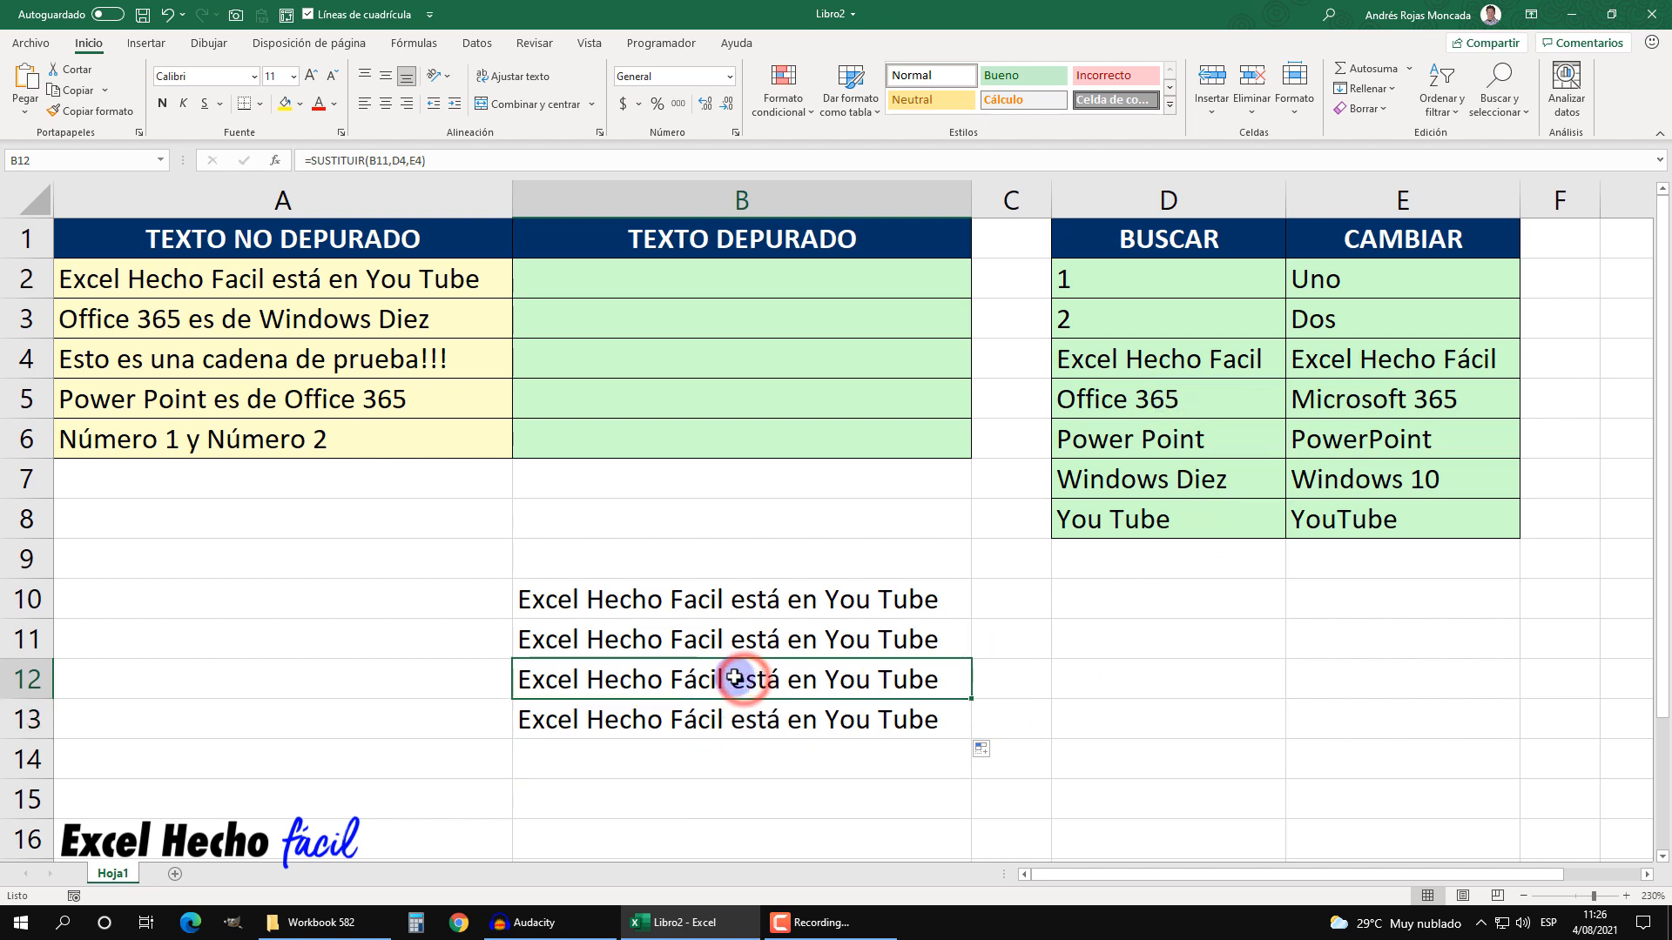
pyautogui.click(730, 712)
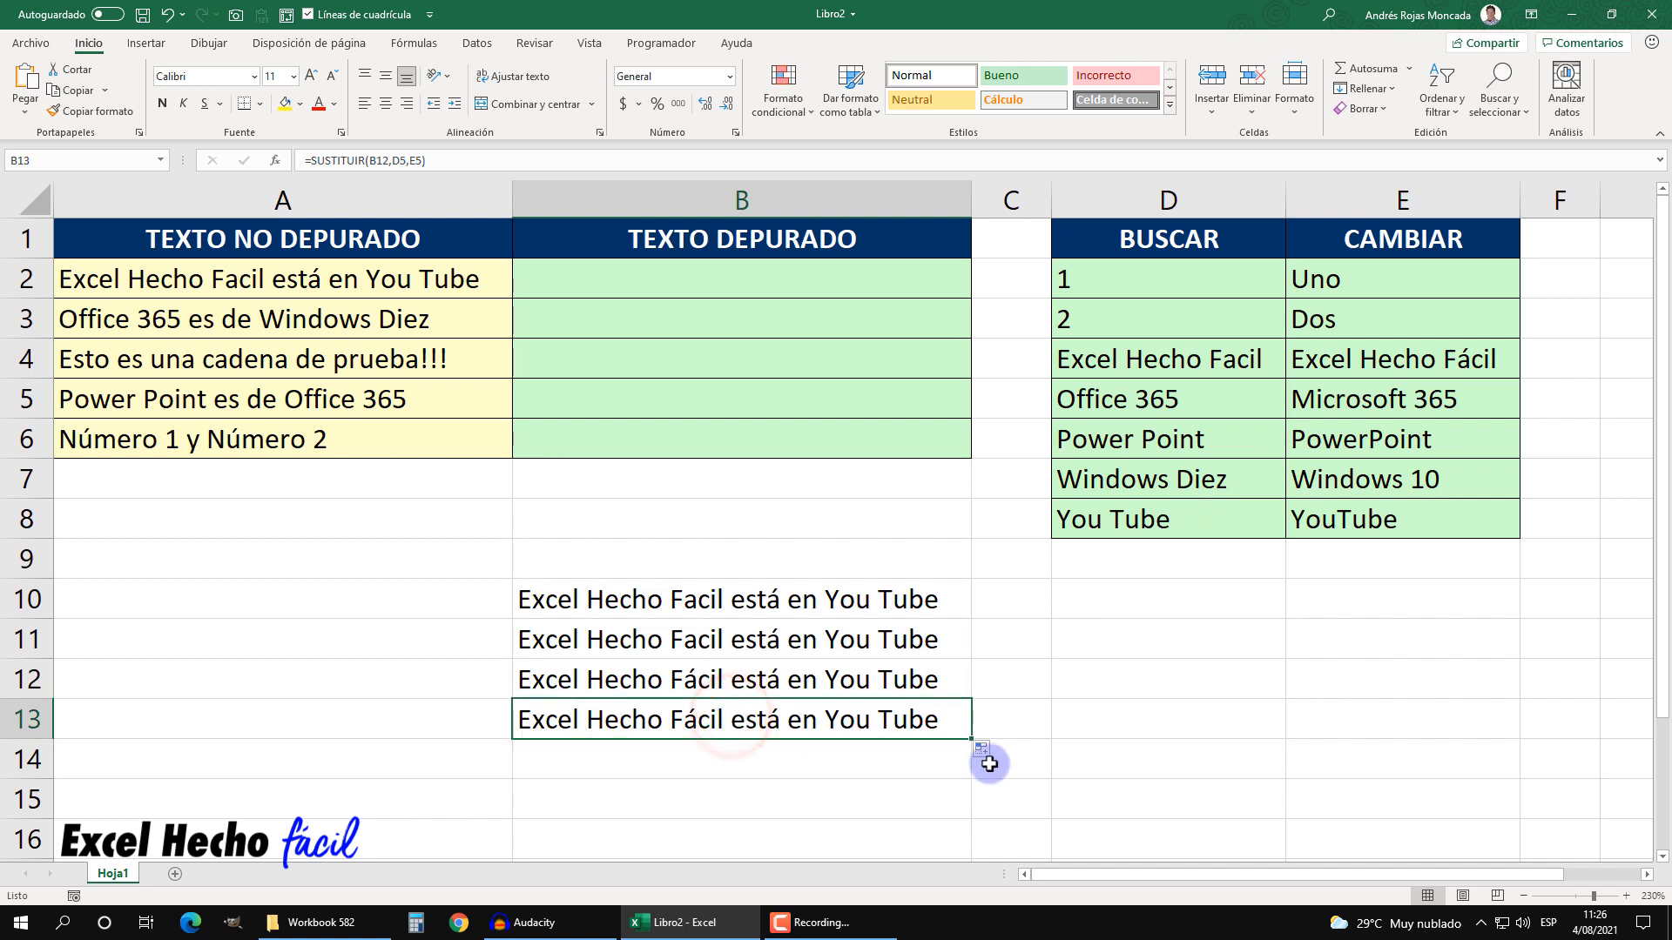
# - Fill the SUSTITUIR formula from B13 down through B16 one row at a time, checking the formula in each cell
pyautogui.moveTo(970, 742); pyautogui.dragTo(963, 773)
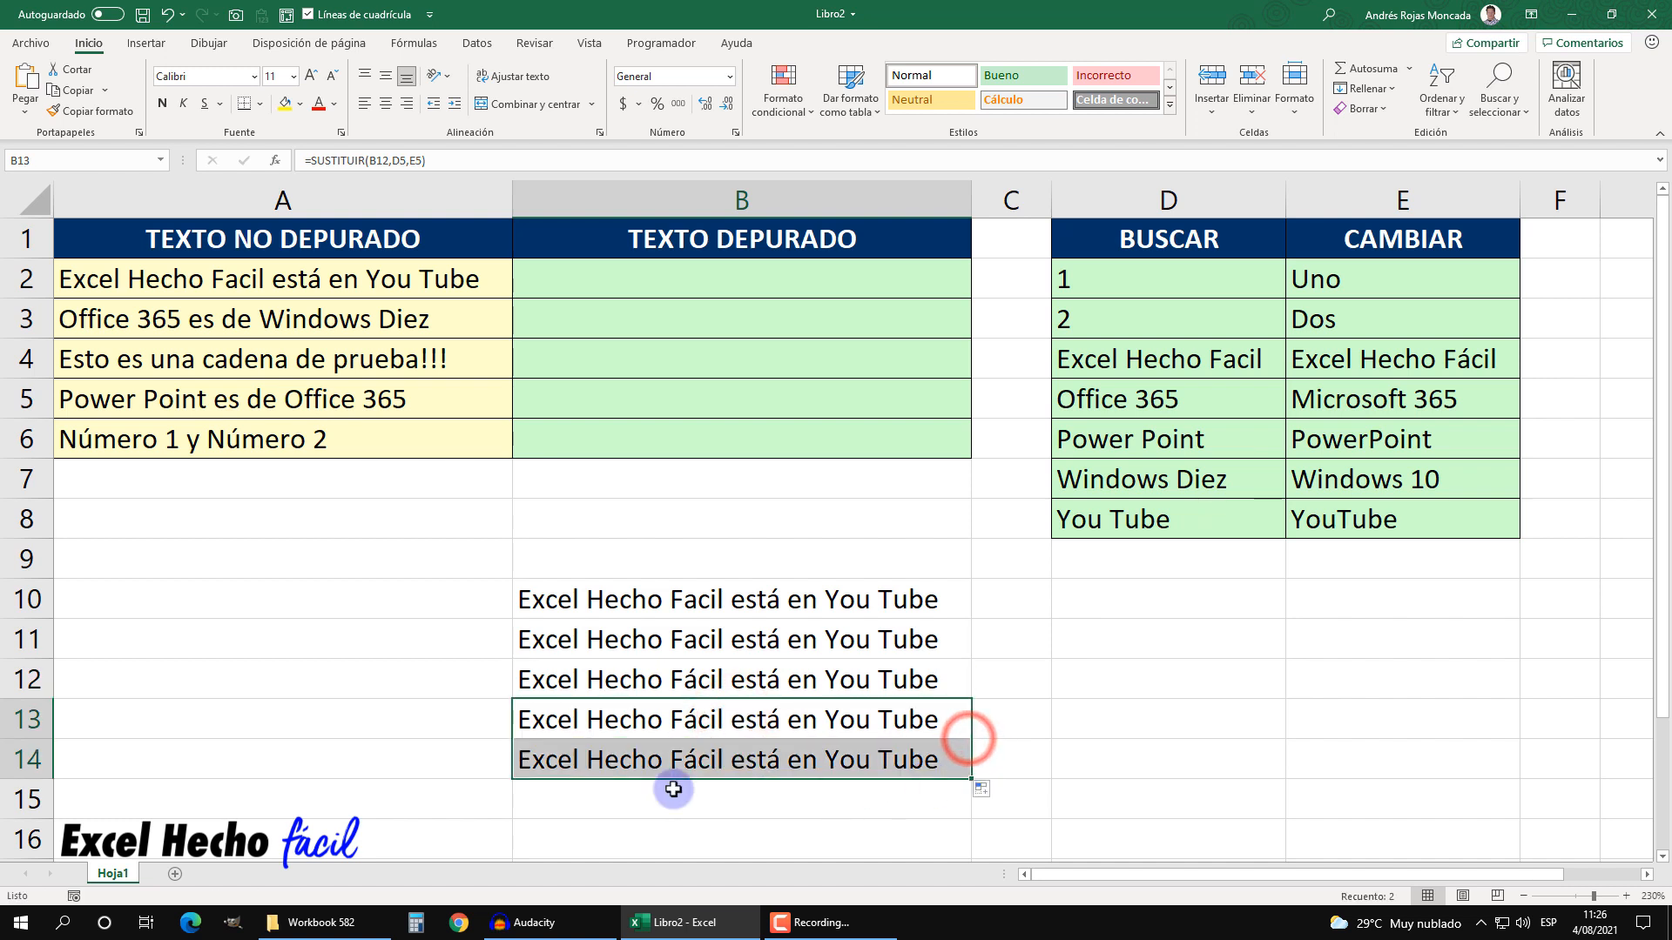
pyautogui.click(622, 774)
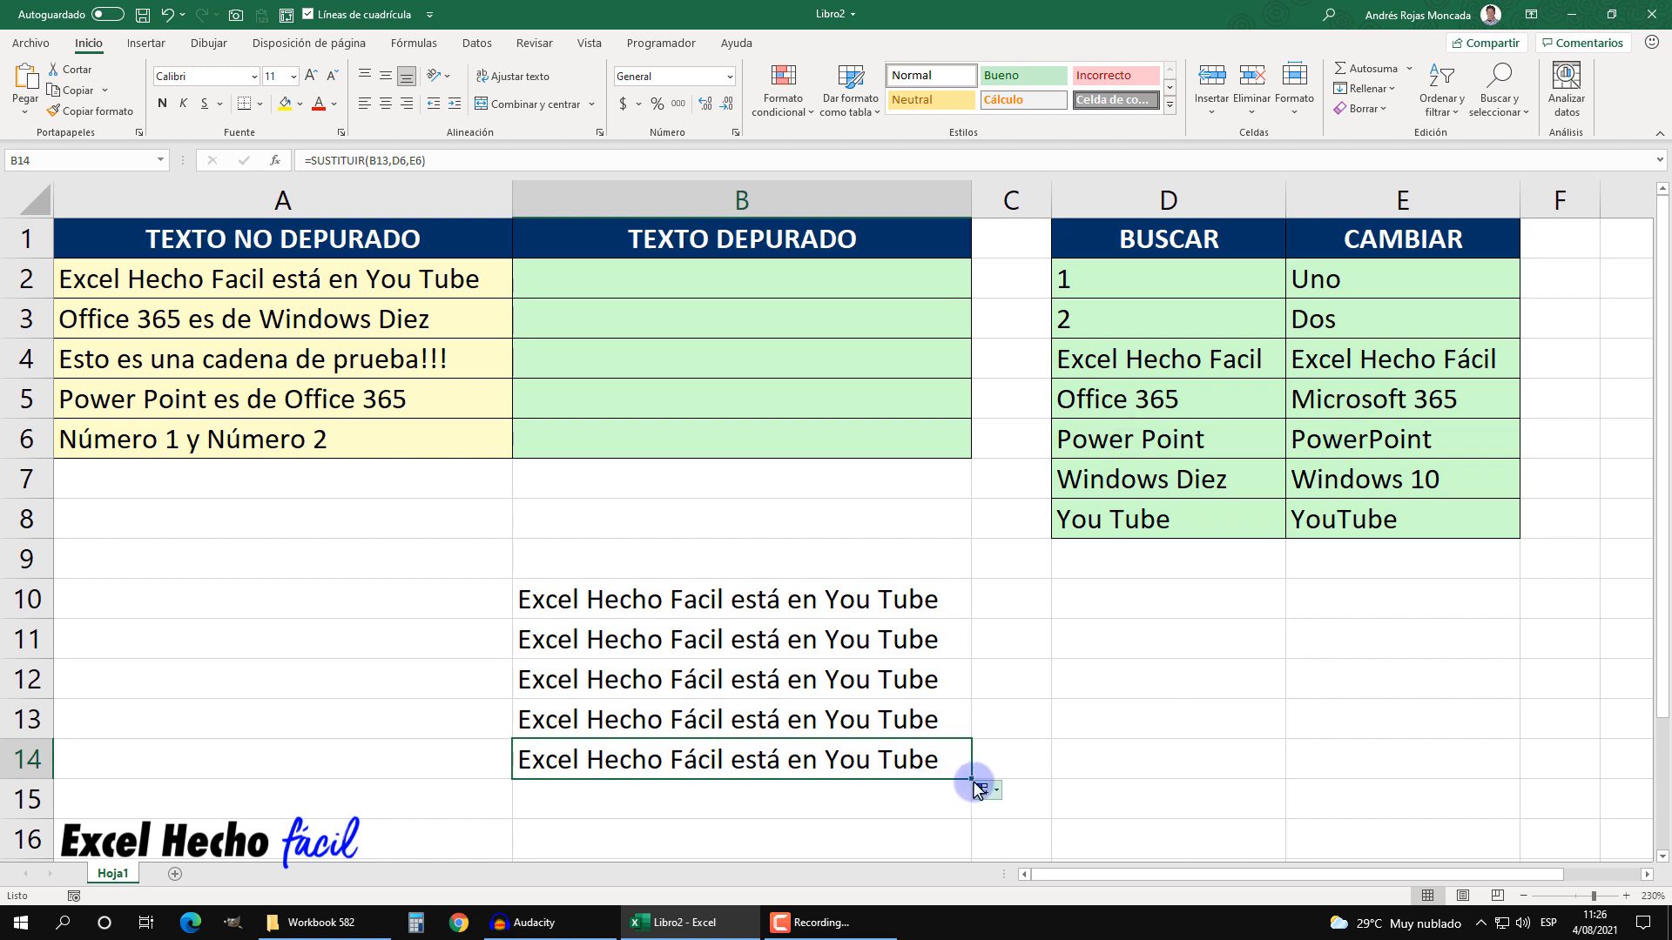
pyautogui.moveTo(971, 779); pyautogui.dragTo(970, 800)
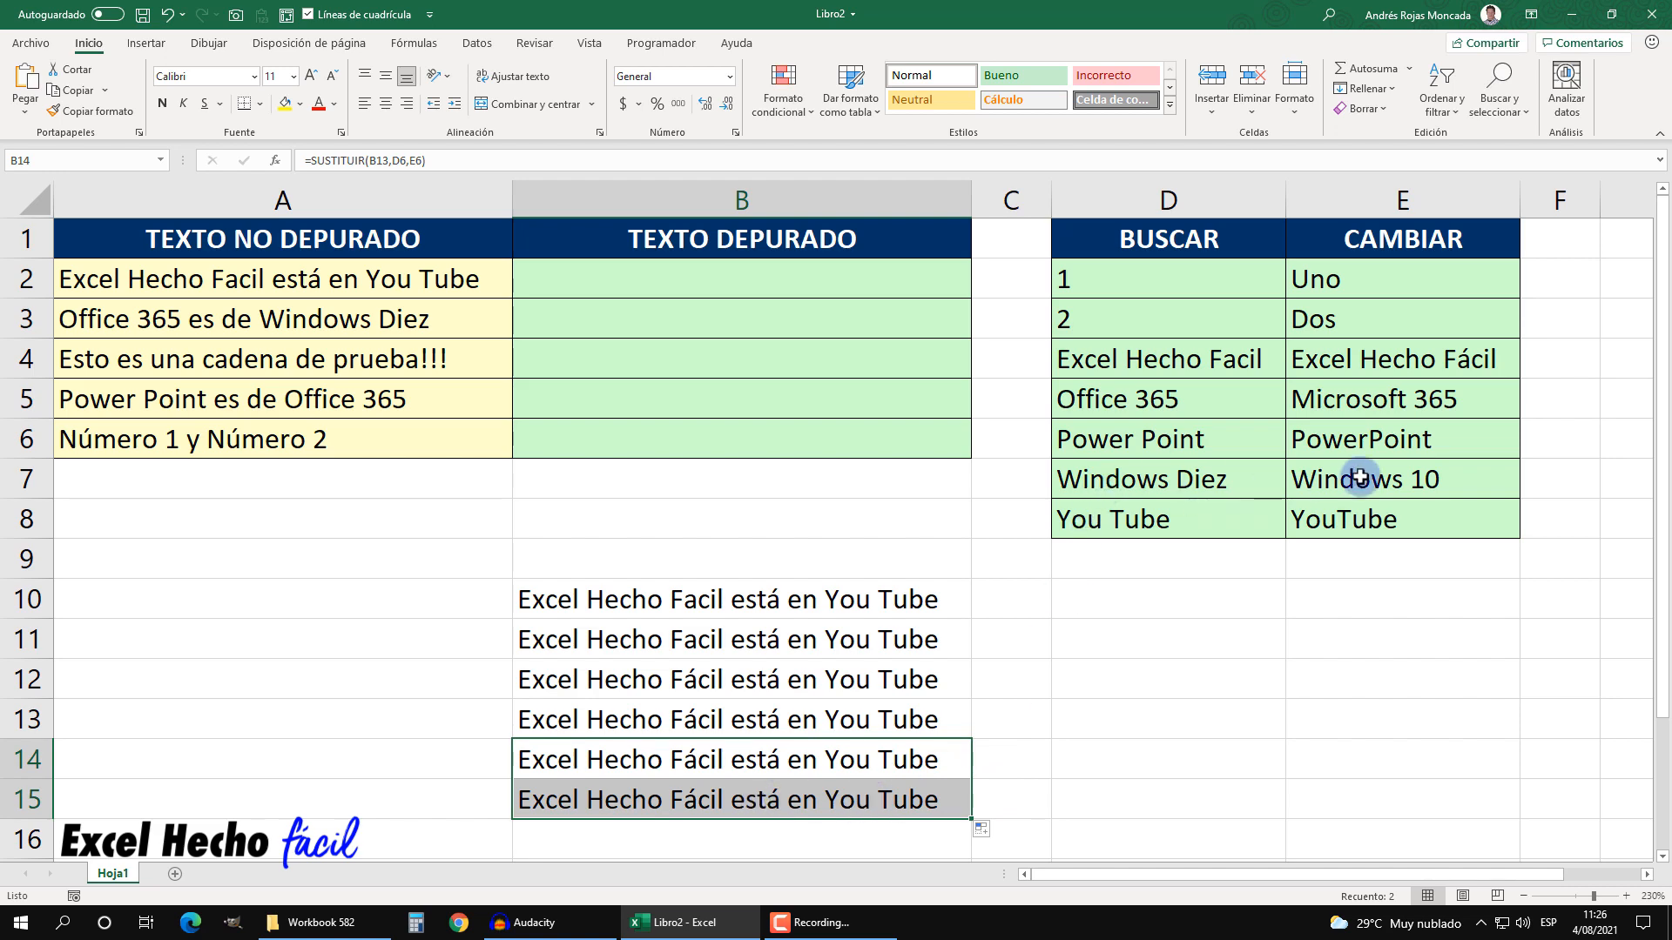
pyautogui.scroll(-1, 775, 802)
pyautogui.click(897, 680)
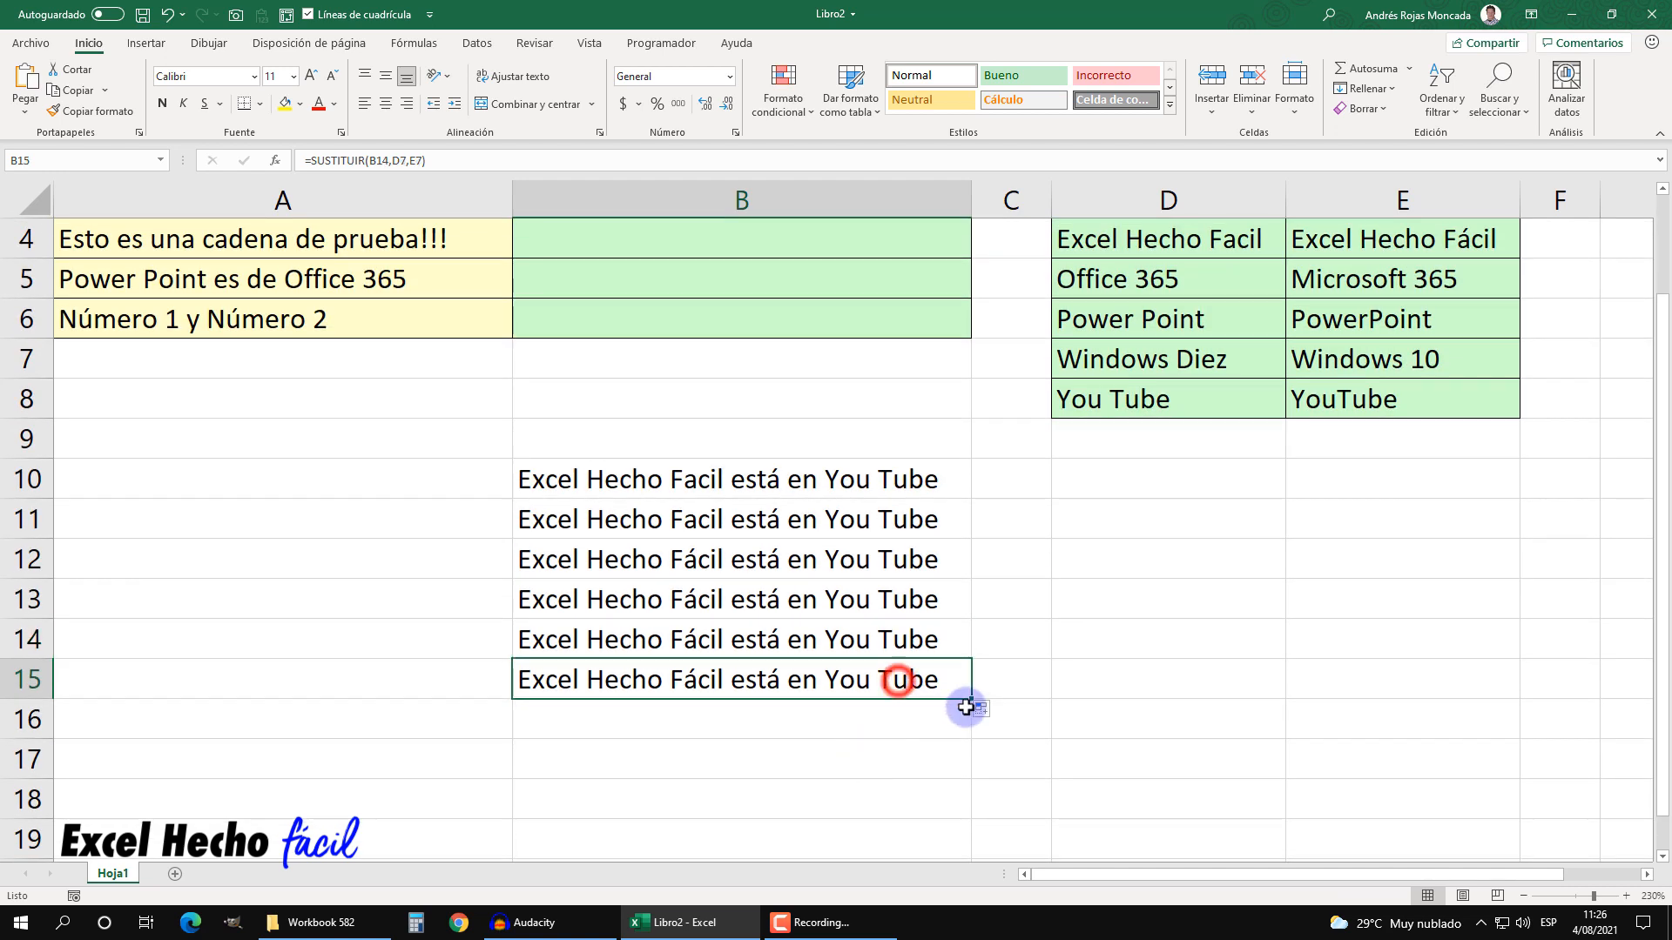
pyautogui.moveTo(968, 702); pyautogui.dragTo(968, 736)
pyautogui.click(753, 720)
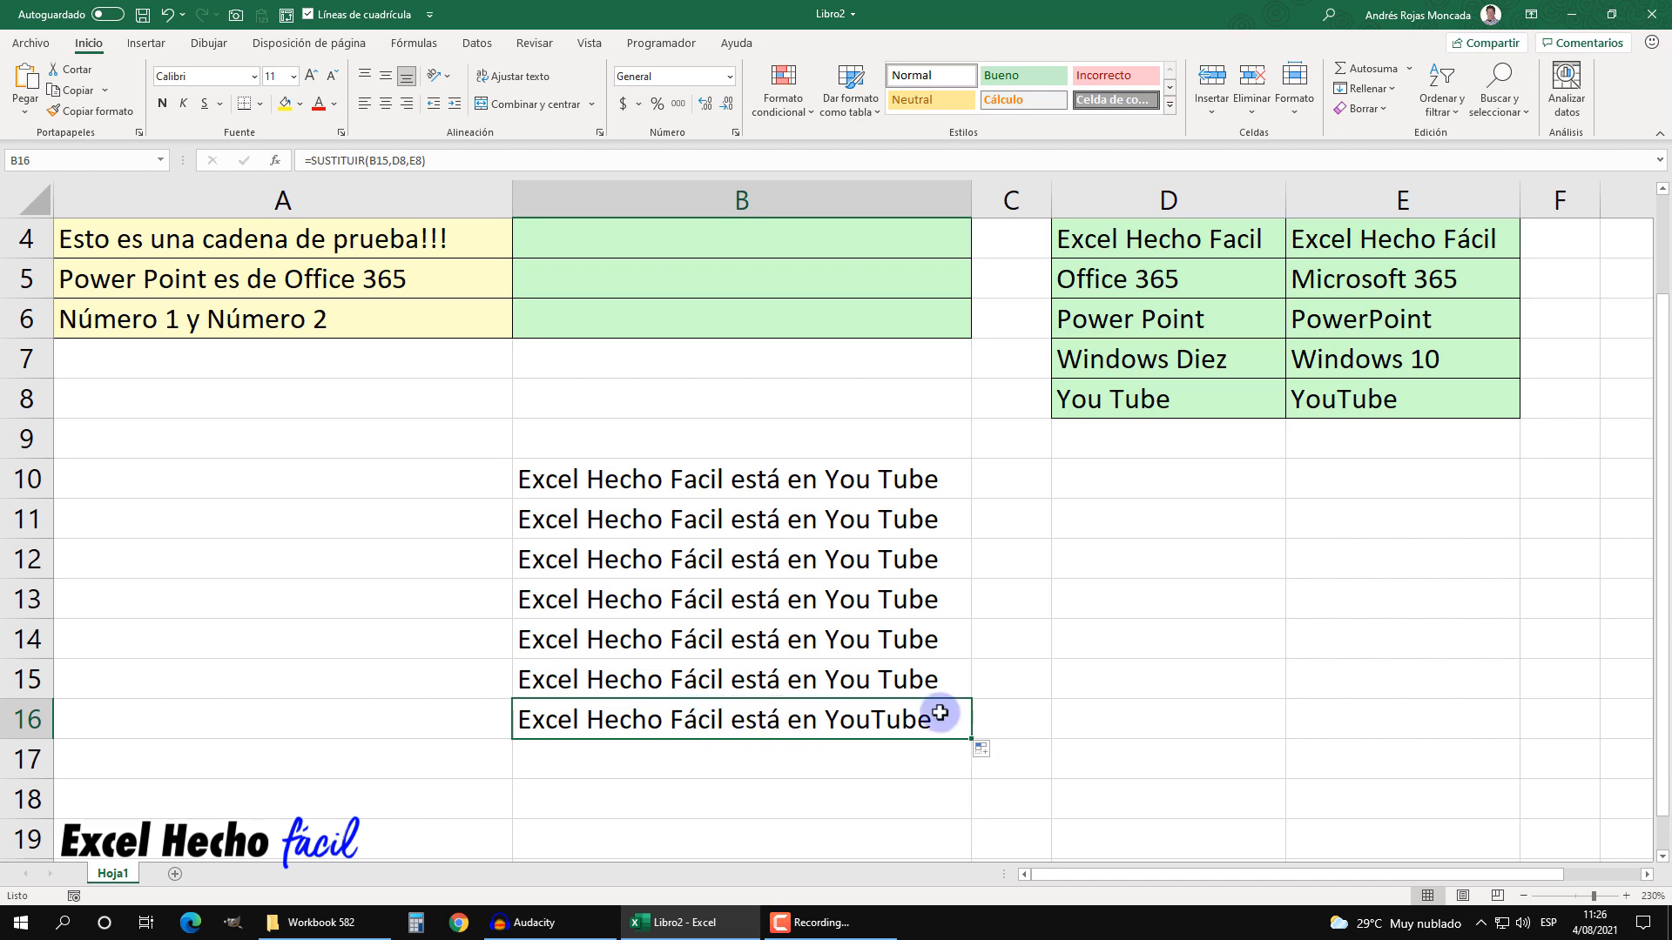
# - Extend the SUSTITUIR formula from B16 to B17 and check the empty cell D9 below the BUSCAR list
pyautogui.scroll(1, 1141, 662)
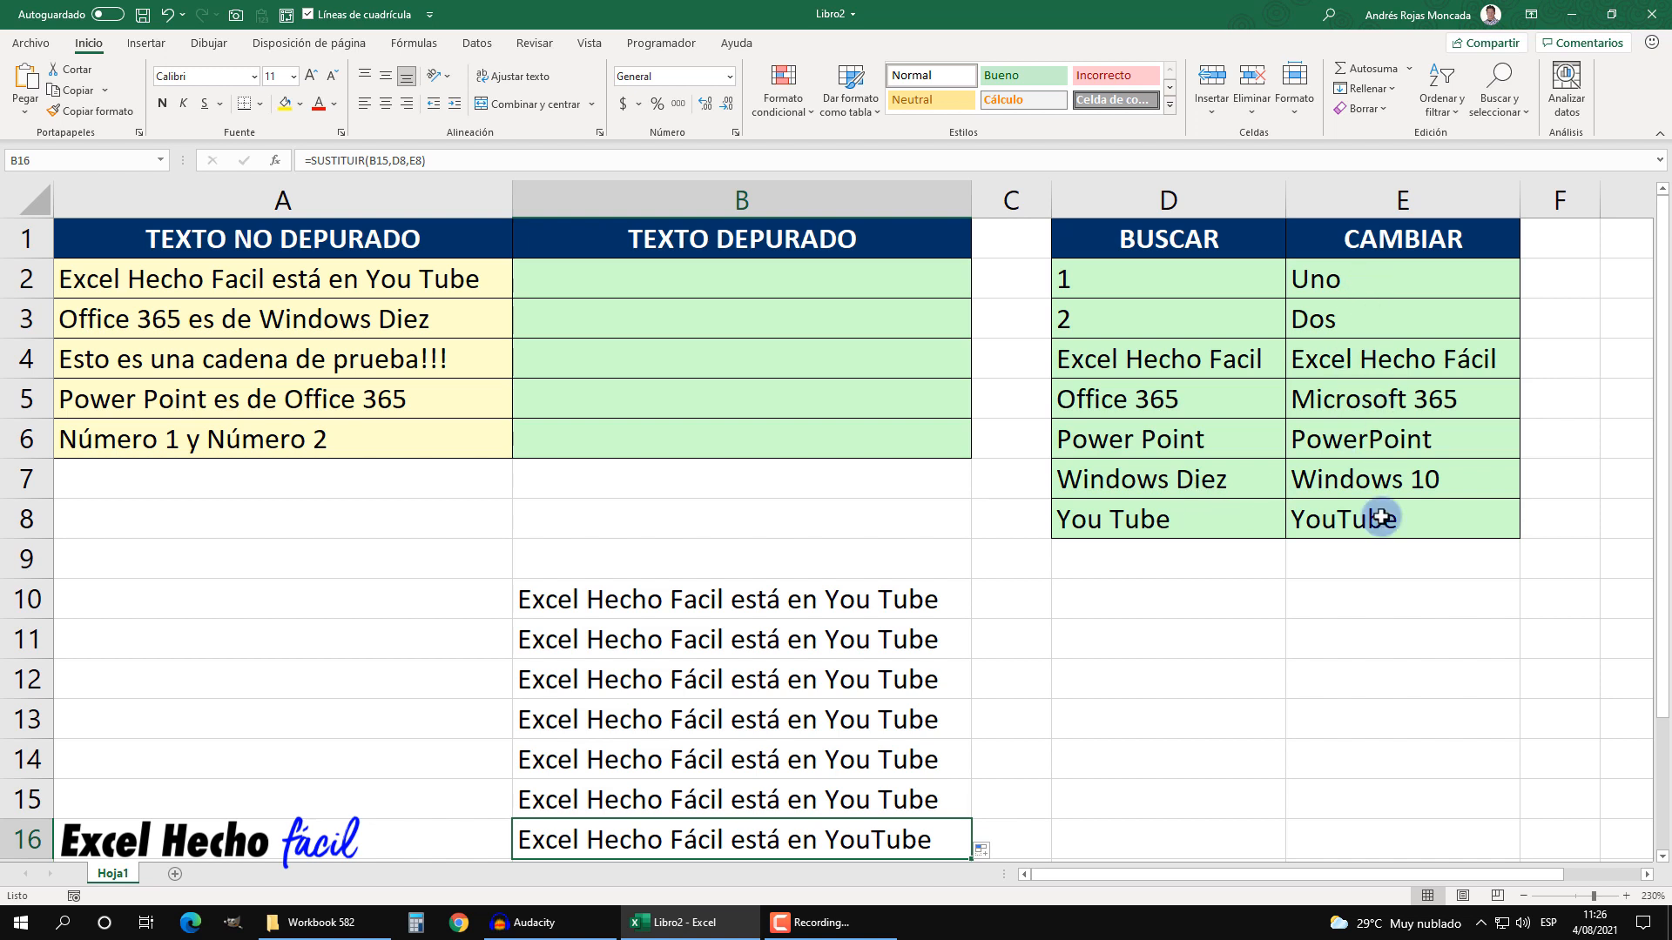
pyautogui.click(1190, 571)
pyautogui.scroll(-1, 780, 743)
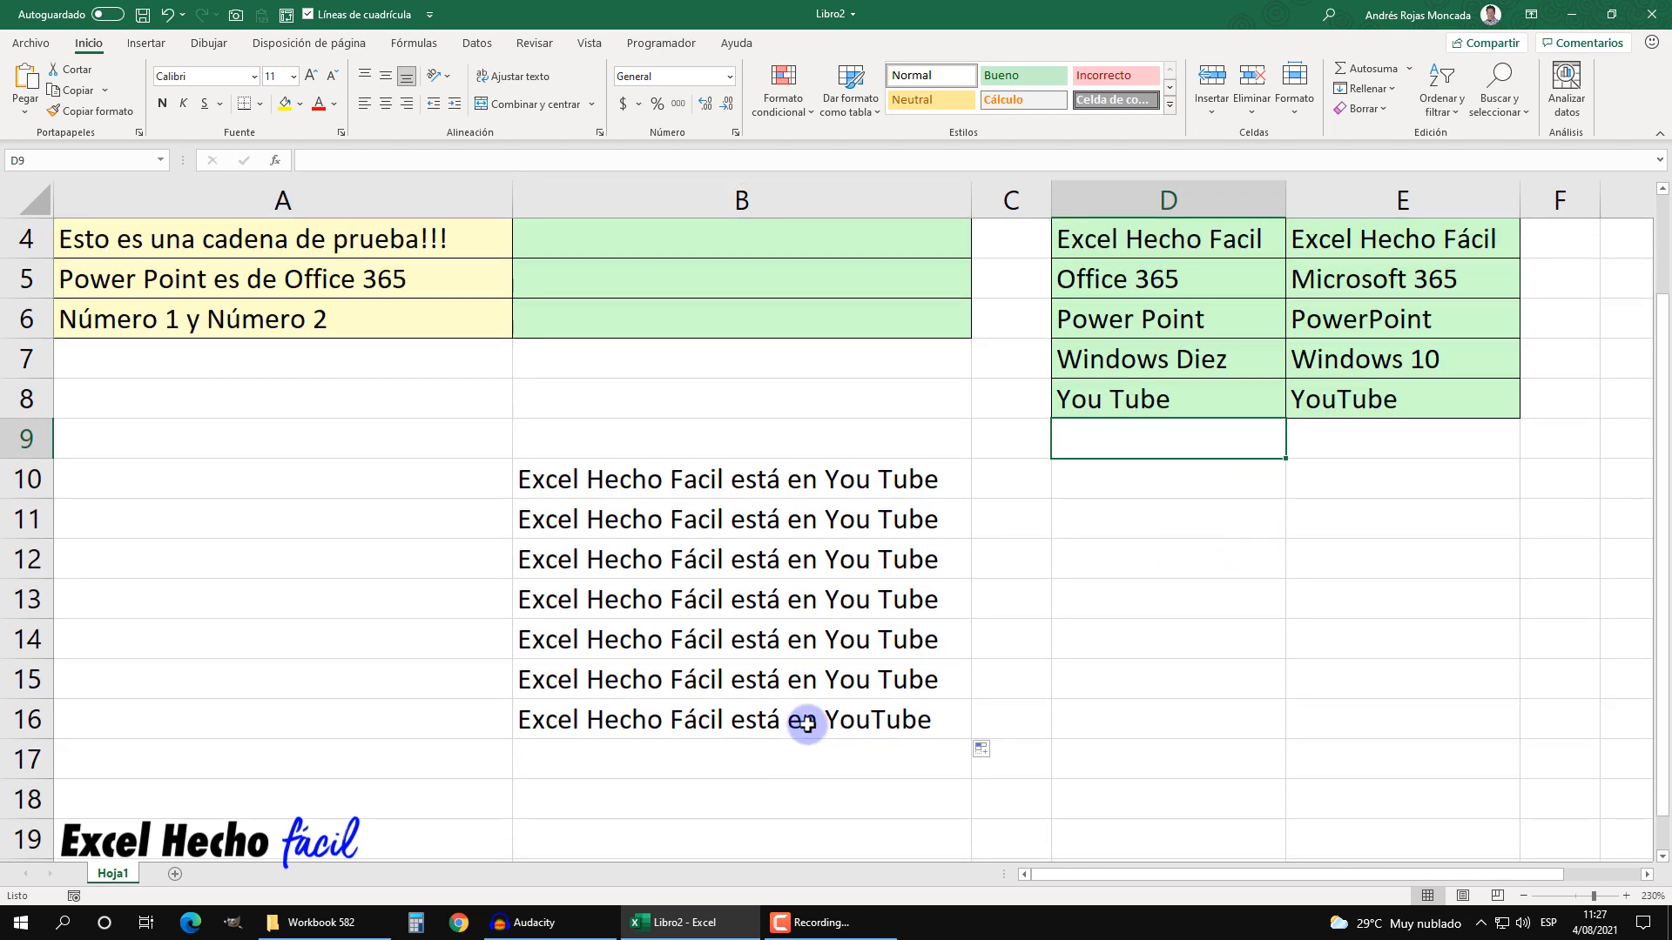
pyautogui.click(808, 724)
pyautogui.moveTo(970, 737); pyautogui.dragTo(908, 780)
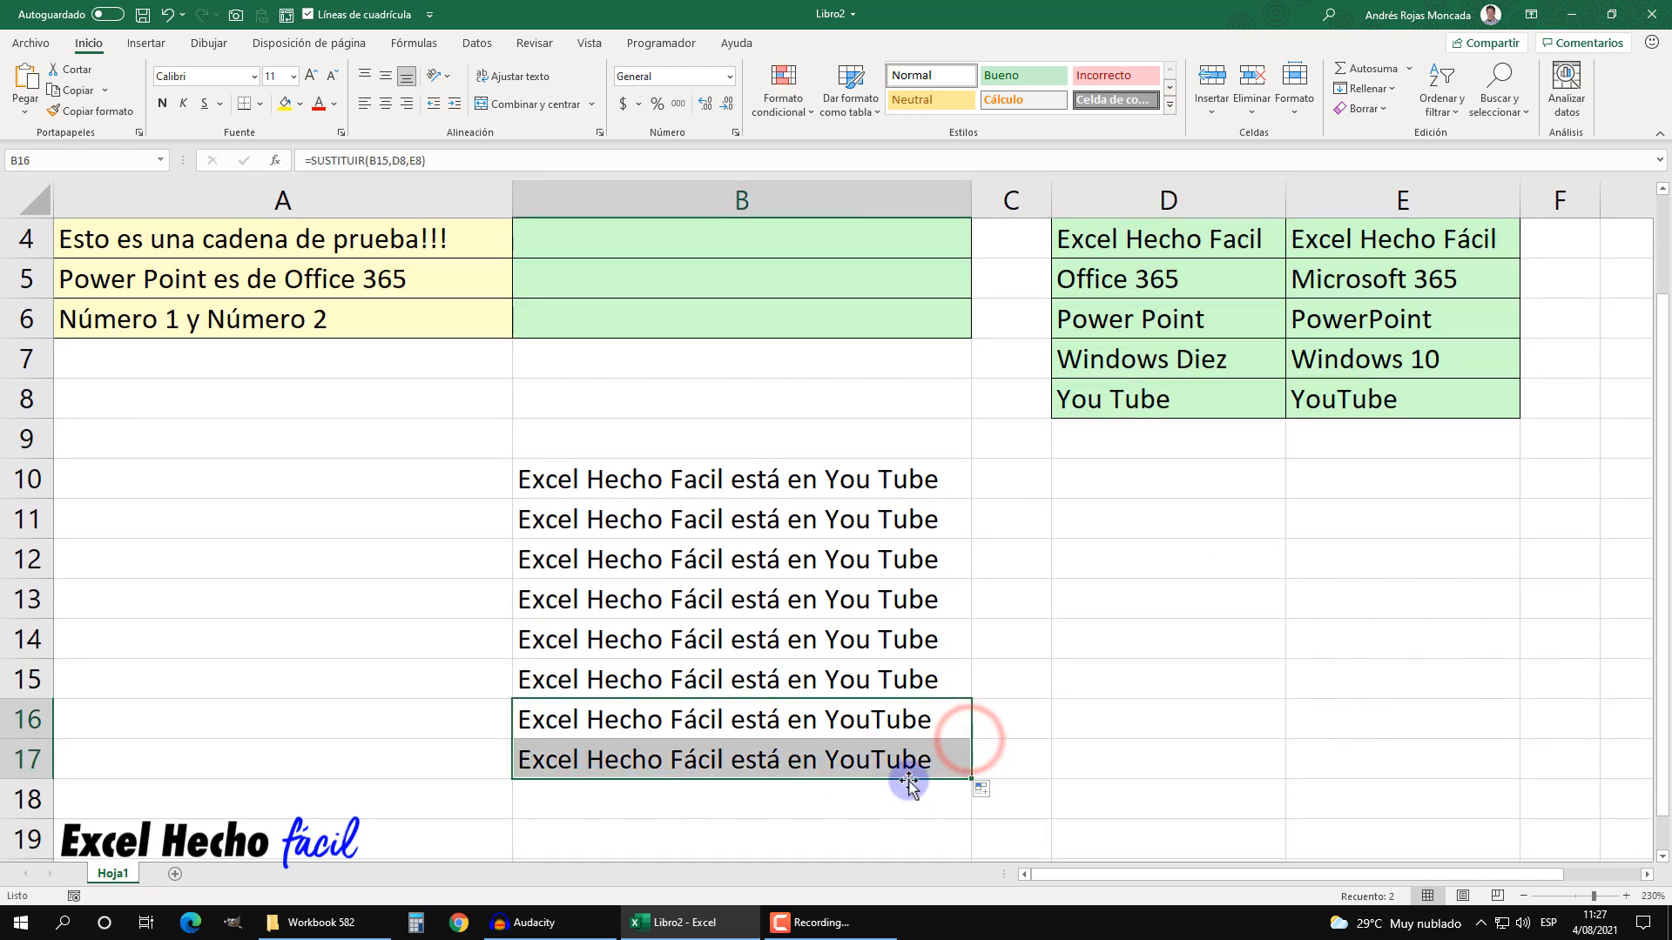
pyautogui.scroll(1, 908, 782)
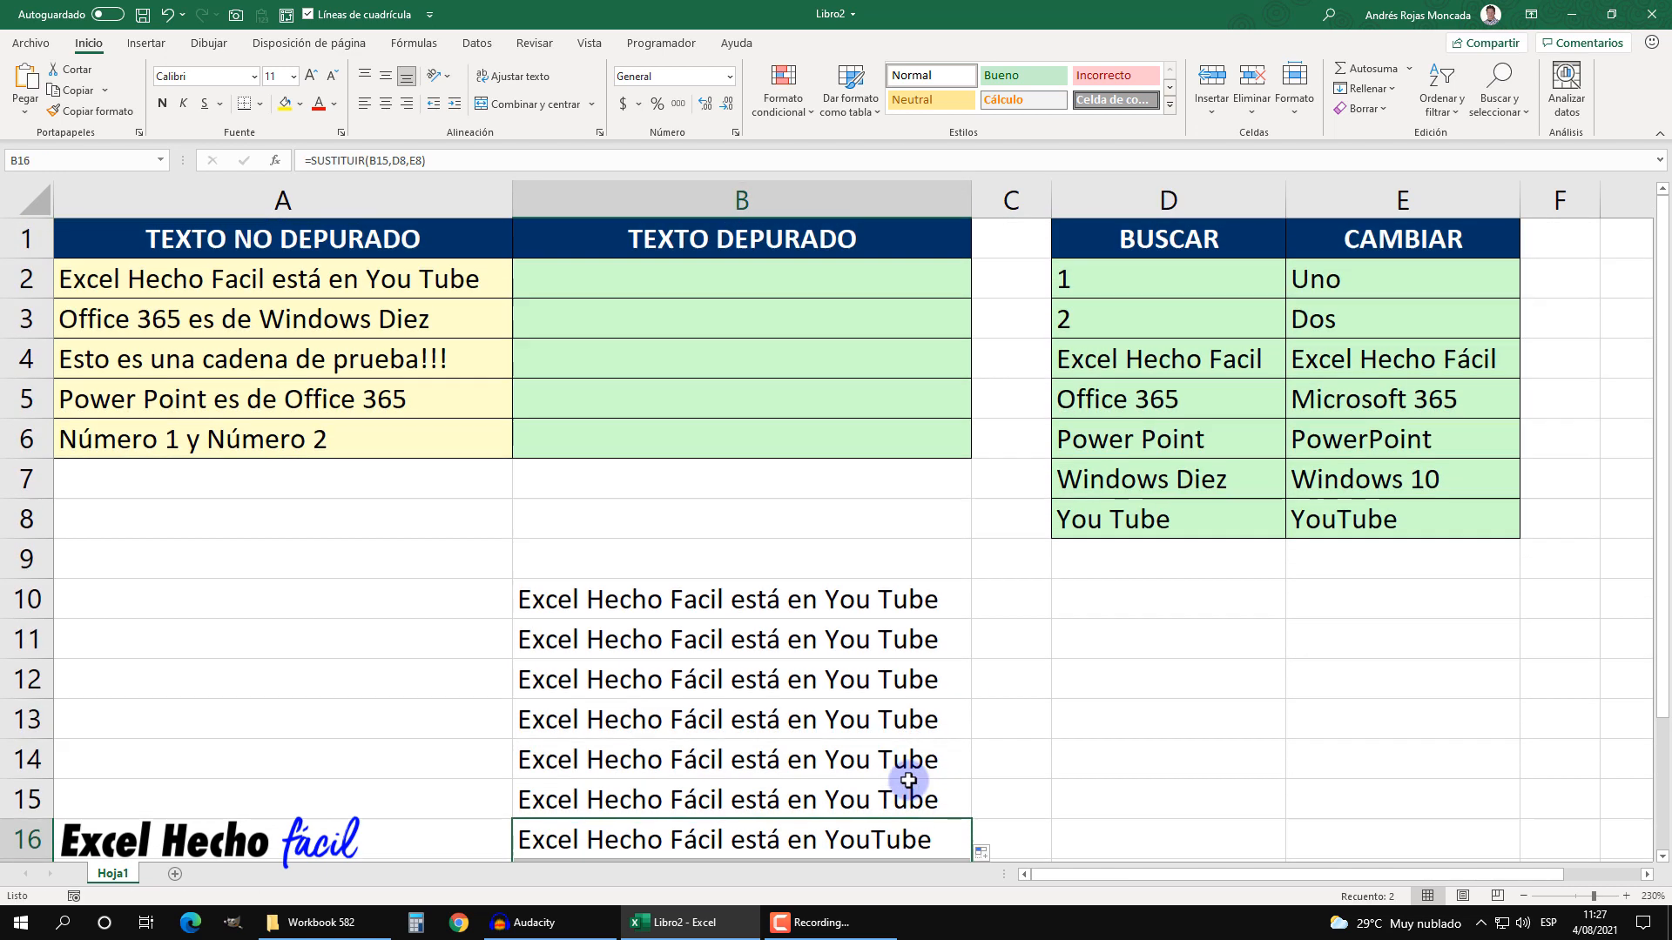
pyautogui.click(1149, 572)
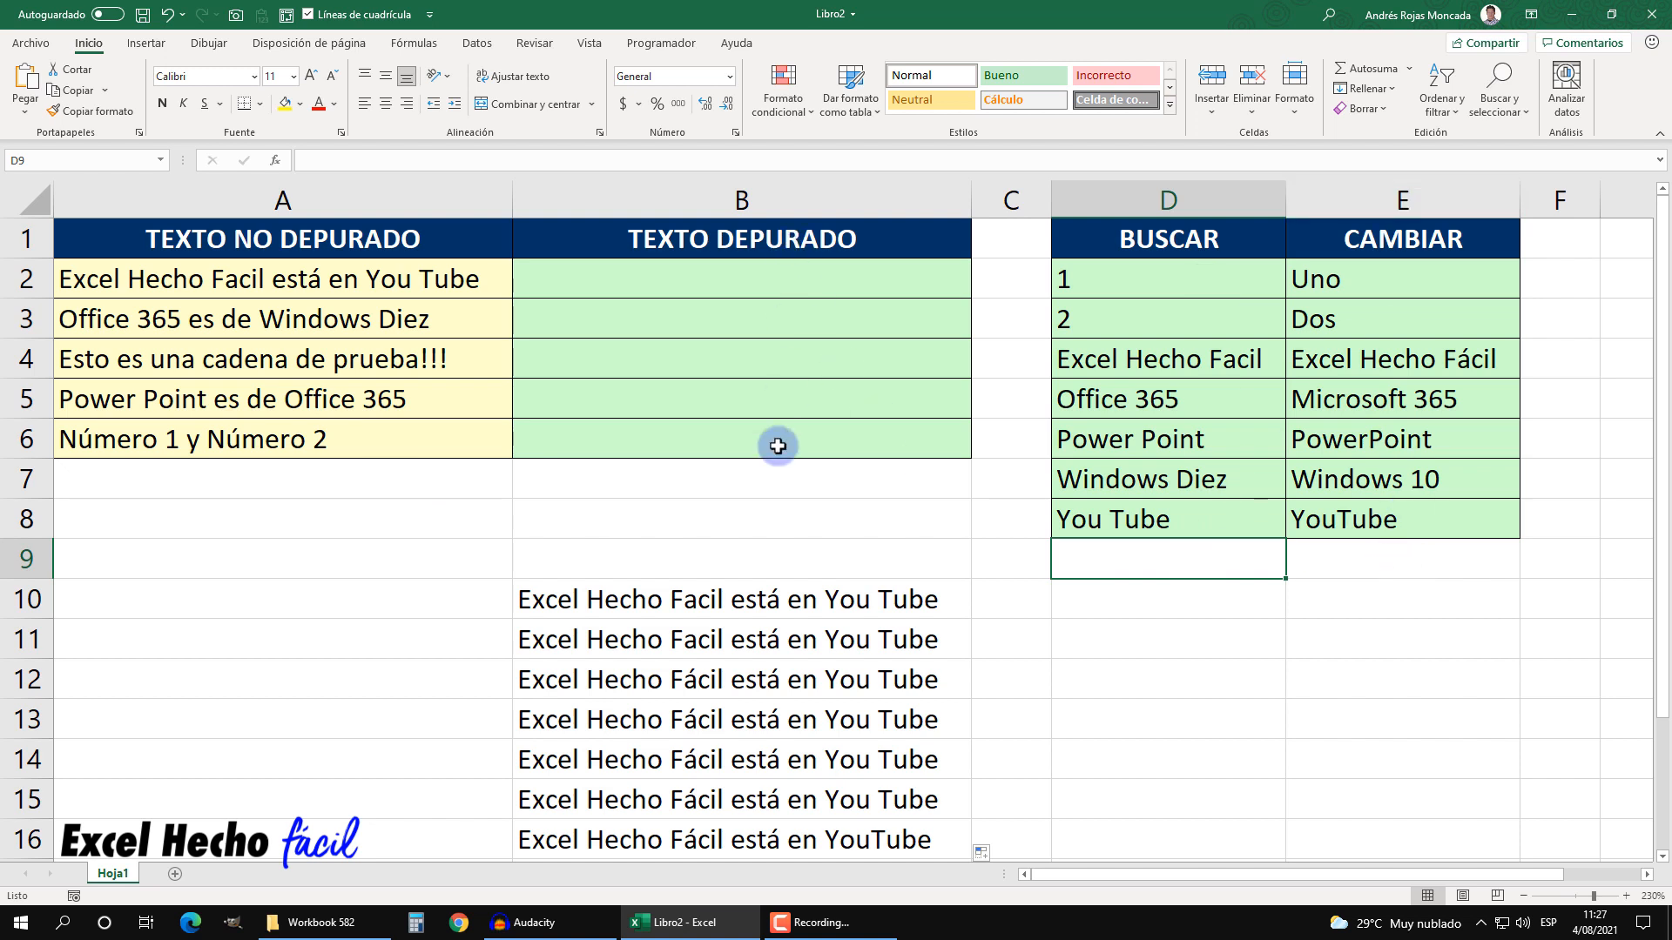
# - Clear the chained SUSTITUIR formulas from the range B10:B17
pyautogui.scroll(-2, 777, 446)
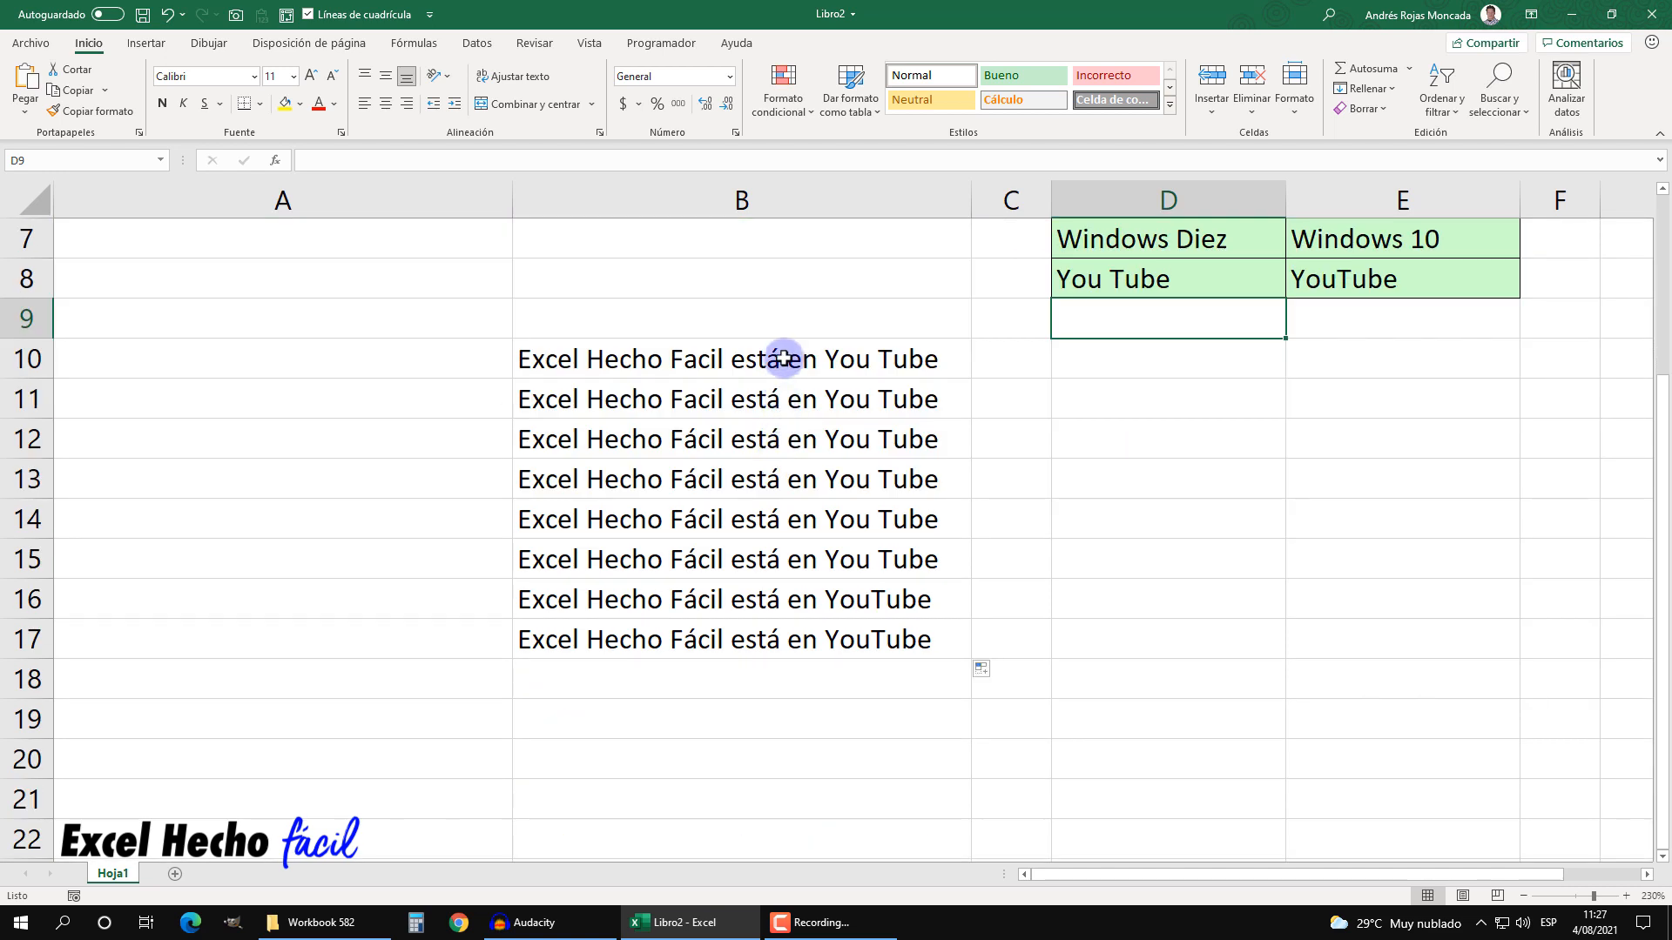
pyautogui.moveTo(782, 359); pyautogui.dragTo(789, 634)
pyautogui.press('Delete')
pyautogui.scroll(2, 790, 634)
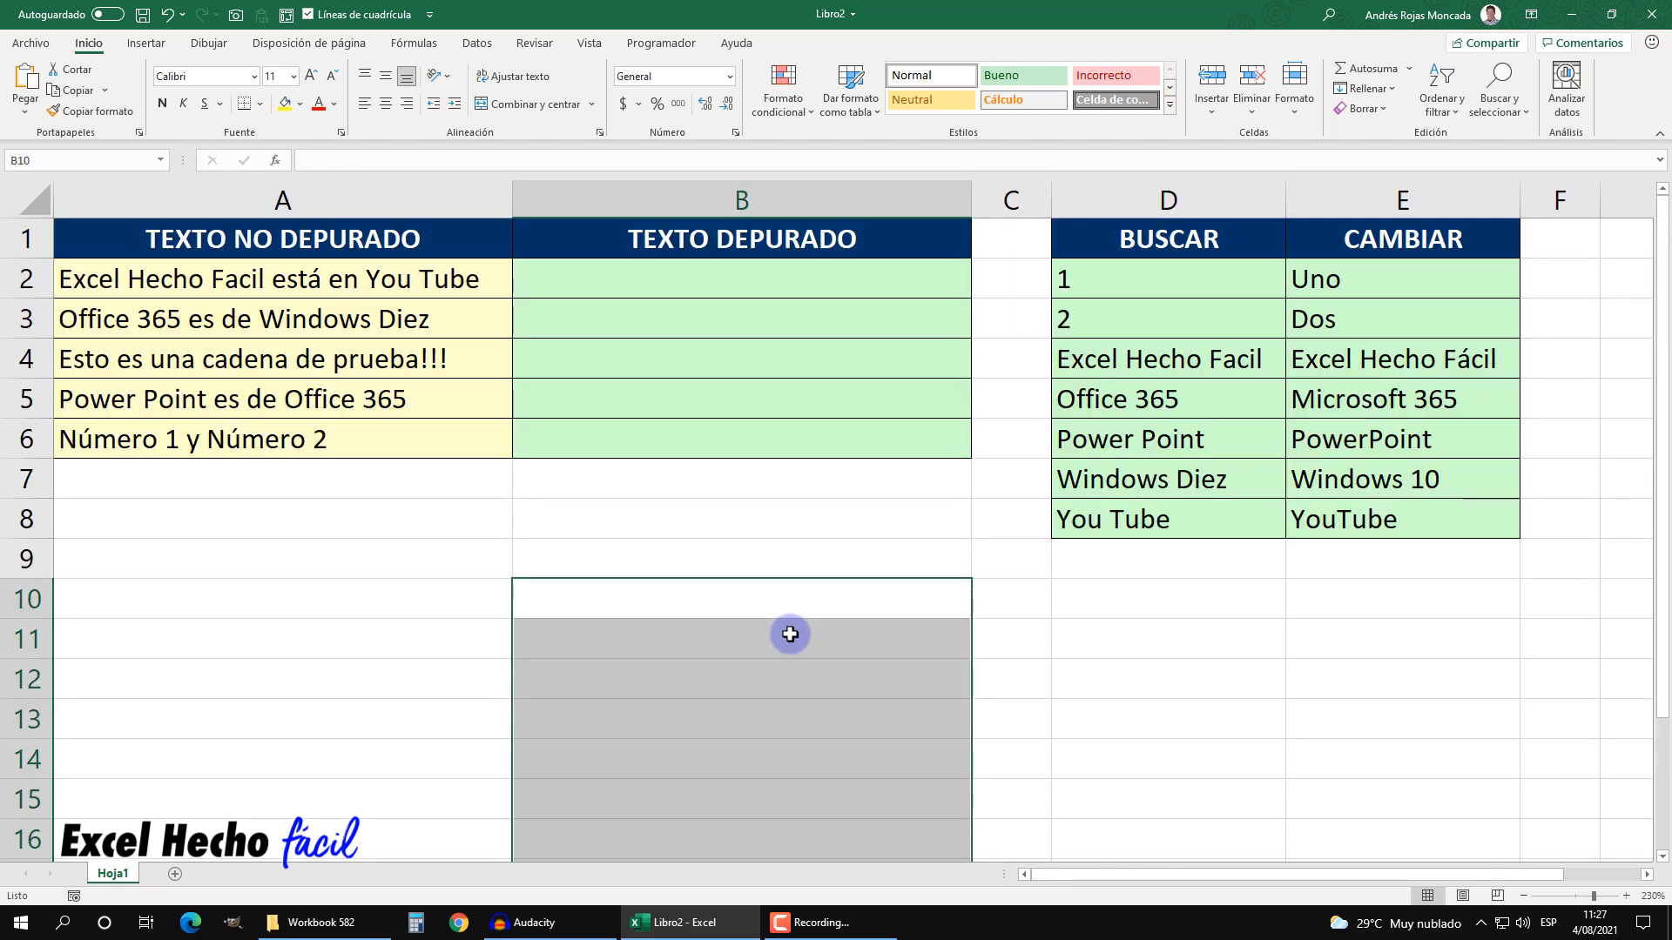
# - Begin a LAMBDA formula in cell A9 with parameters x and y and the calculation x+y
pyautogui.click(417, 558)
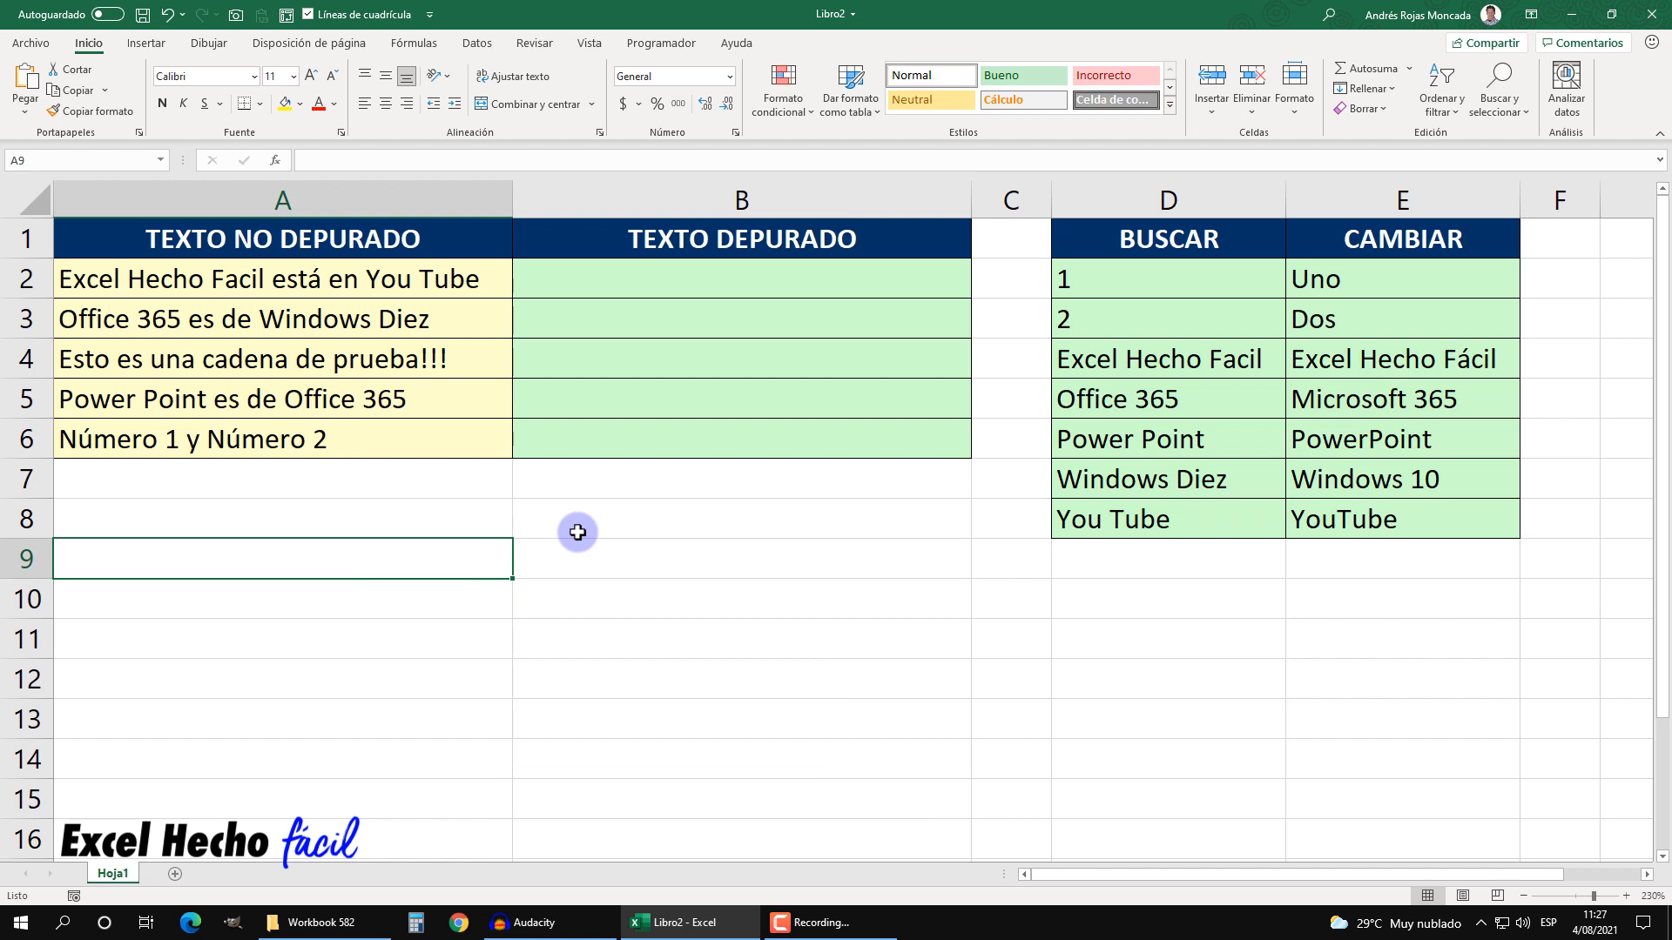
pyautogui.write('=lam')
pyautogui.press('Tab')
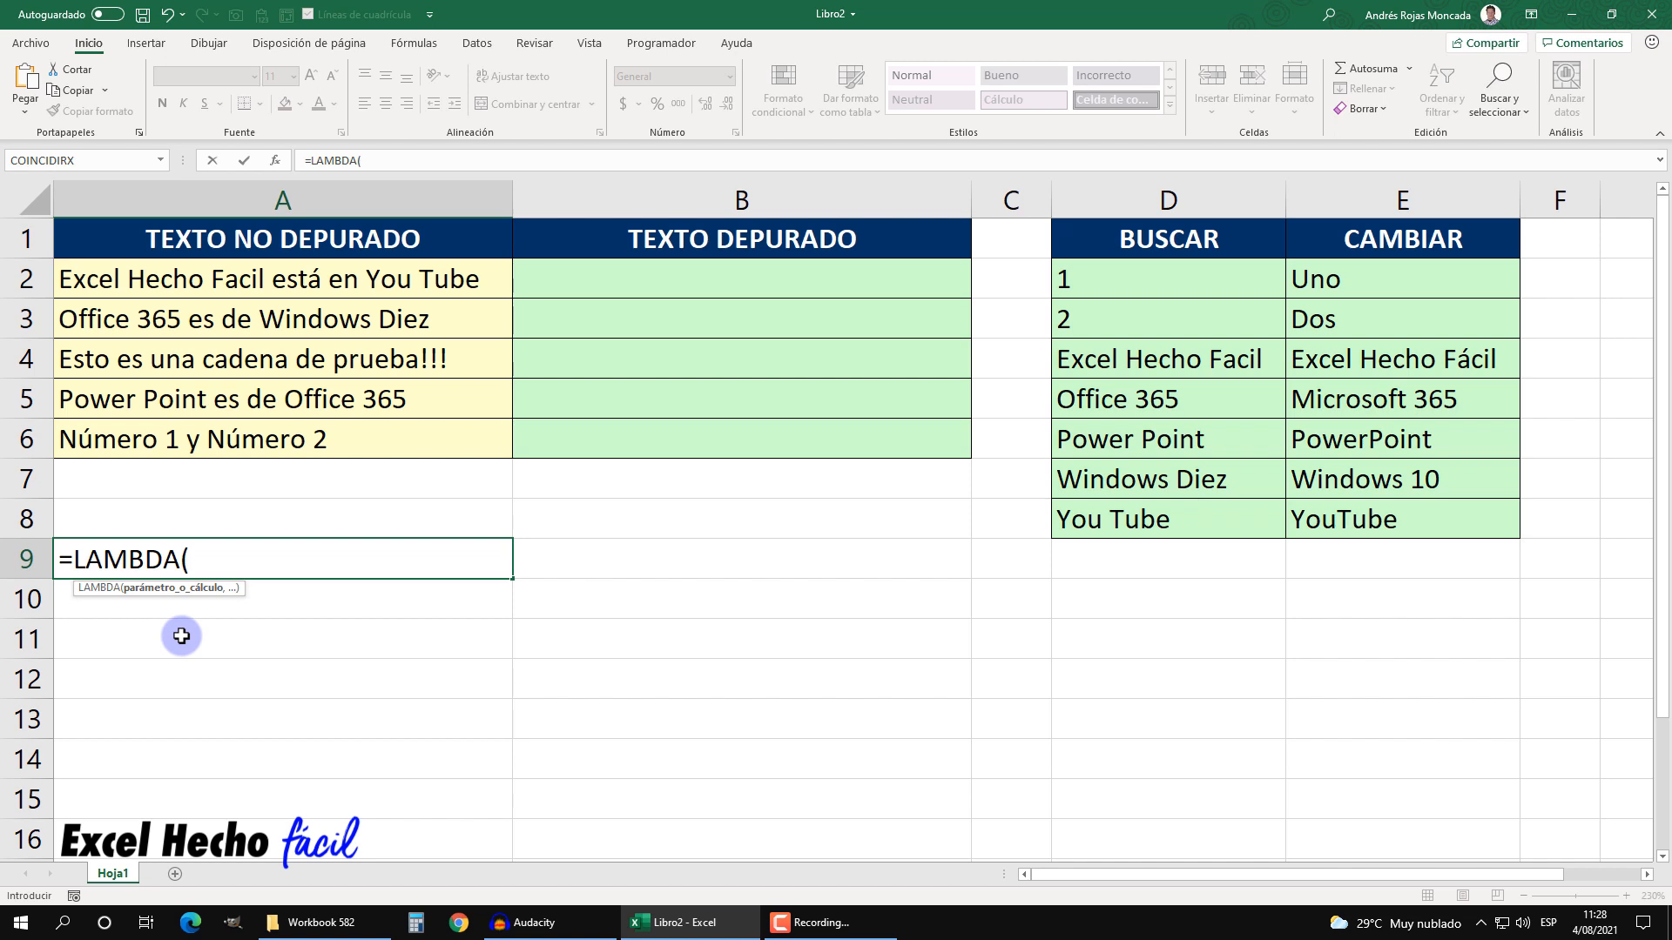
pyautogui.write('1,')
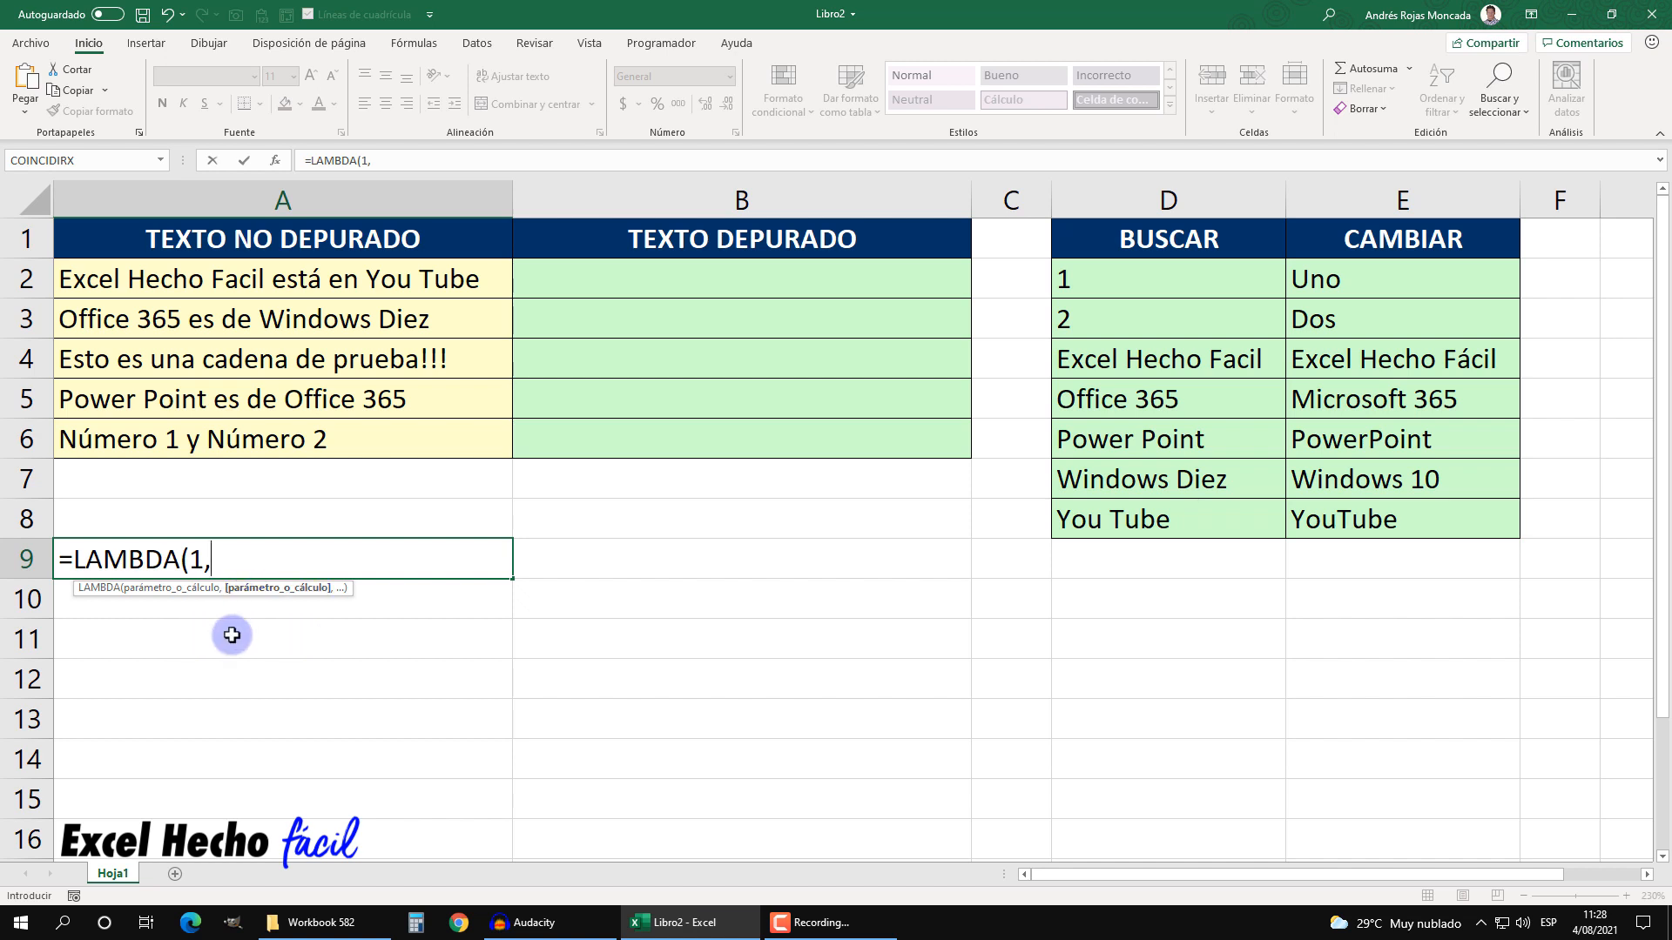
pyautogui.press('BackSpace')
pyautogui.press('BackSpace')
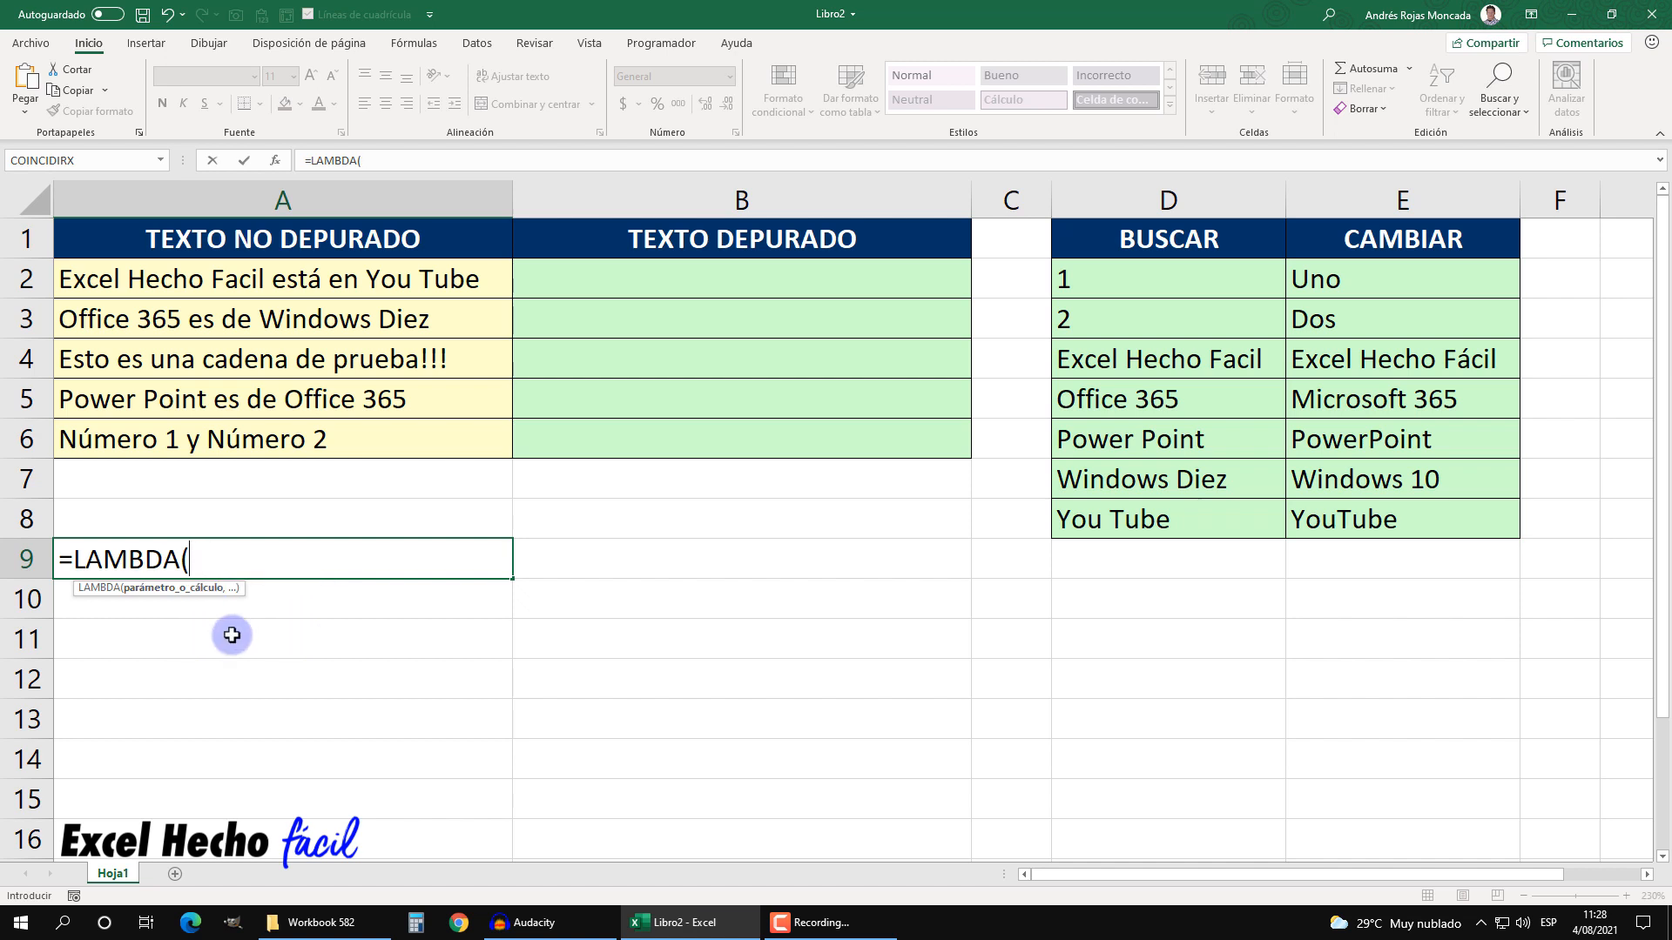
pyautogui.write('x,')
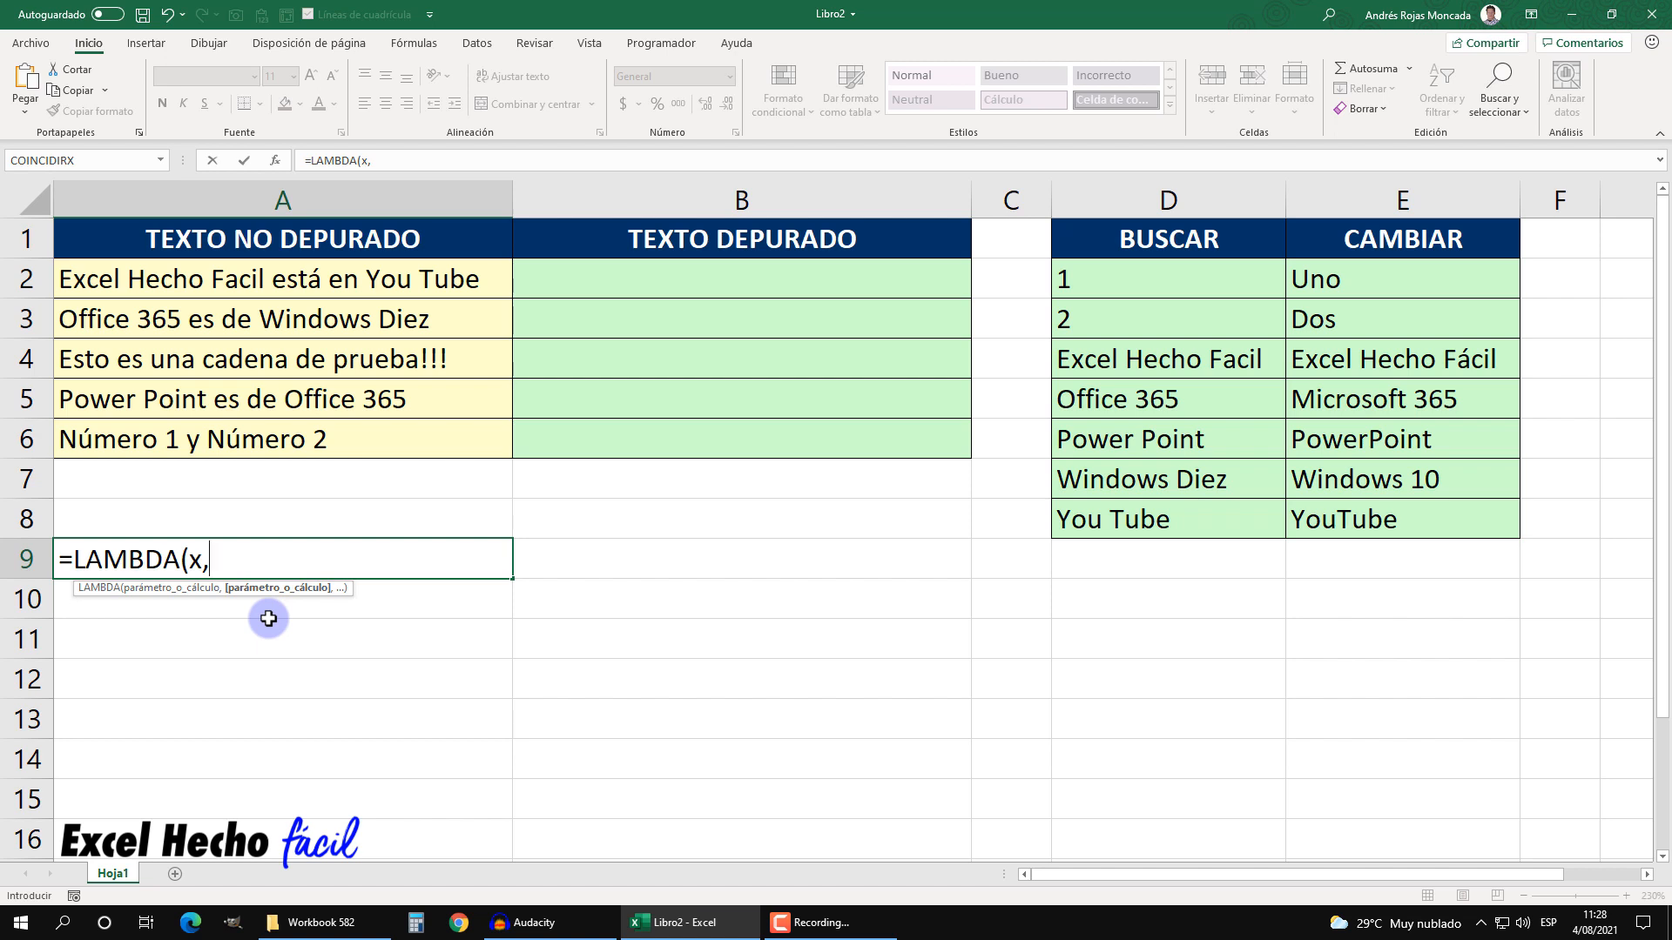
pyautogui.write('y,')
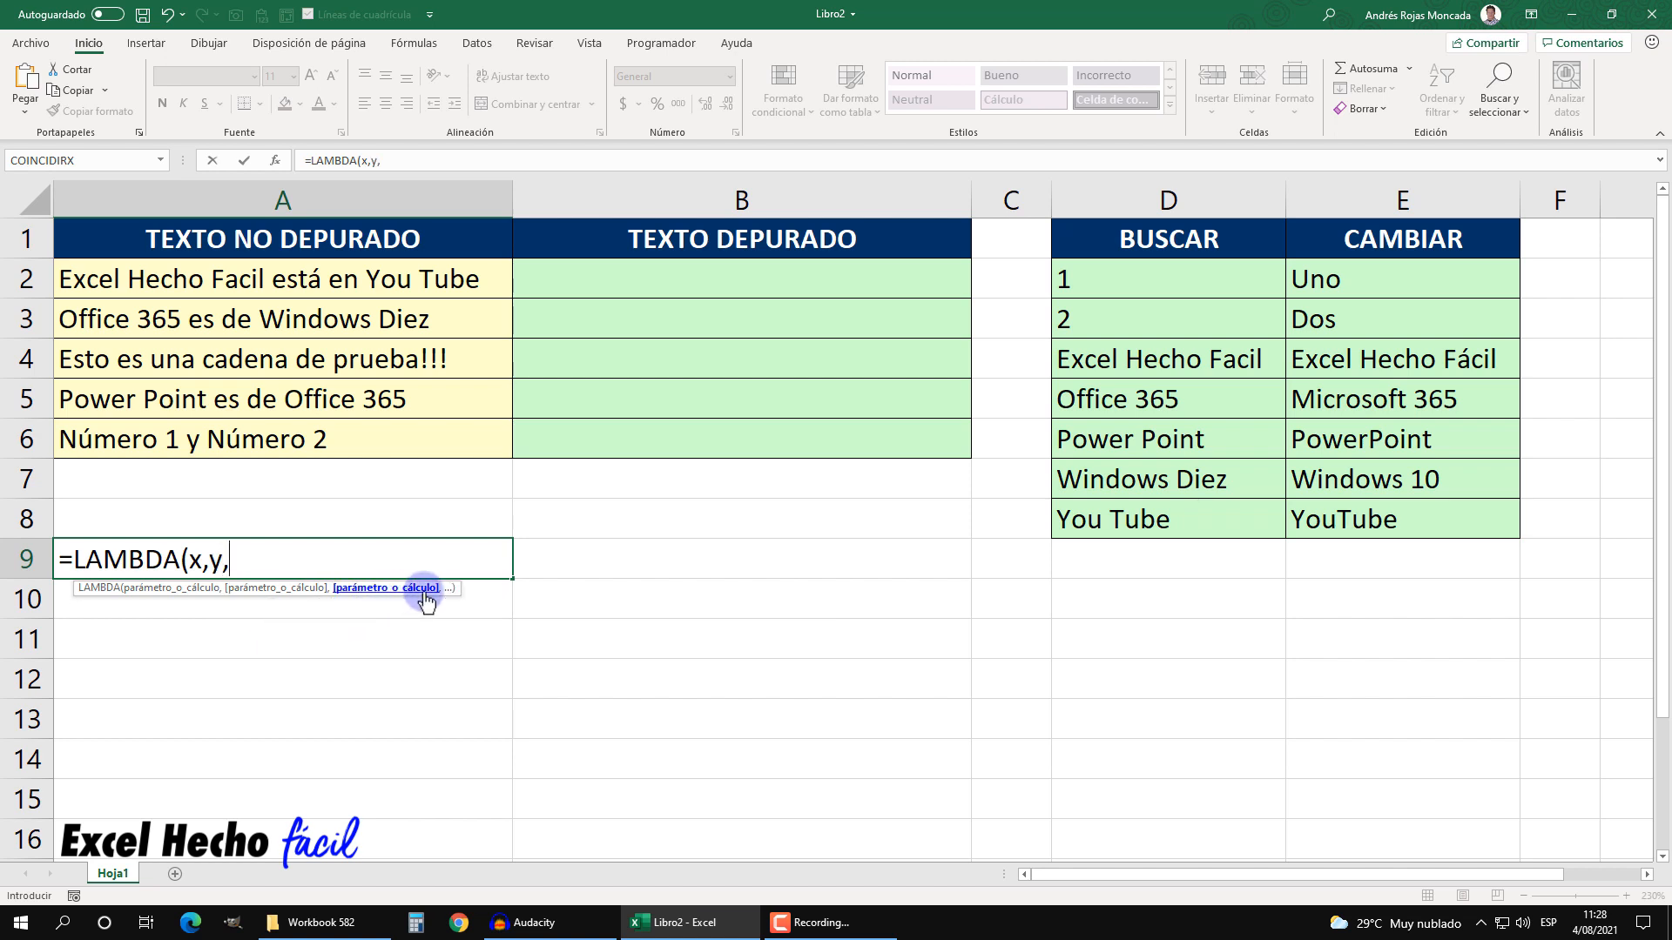
pyautogui.write('x+')
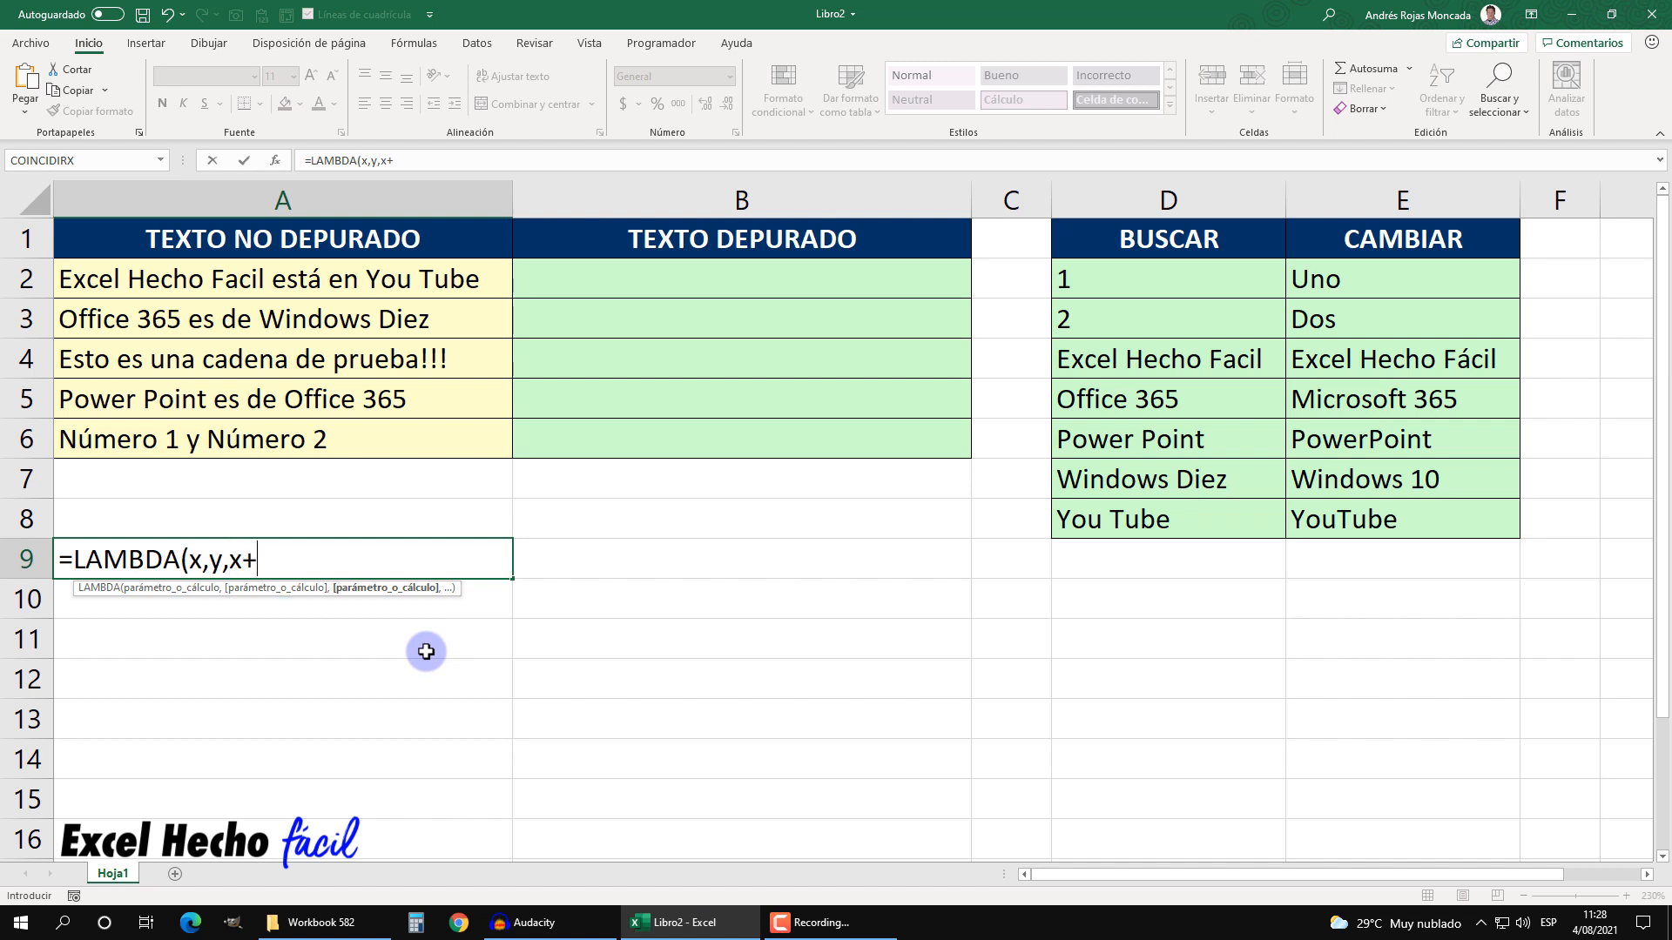
pyautogui.write('y')
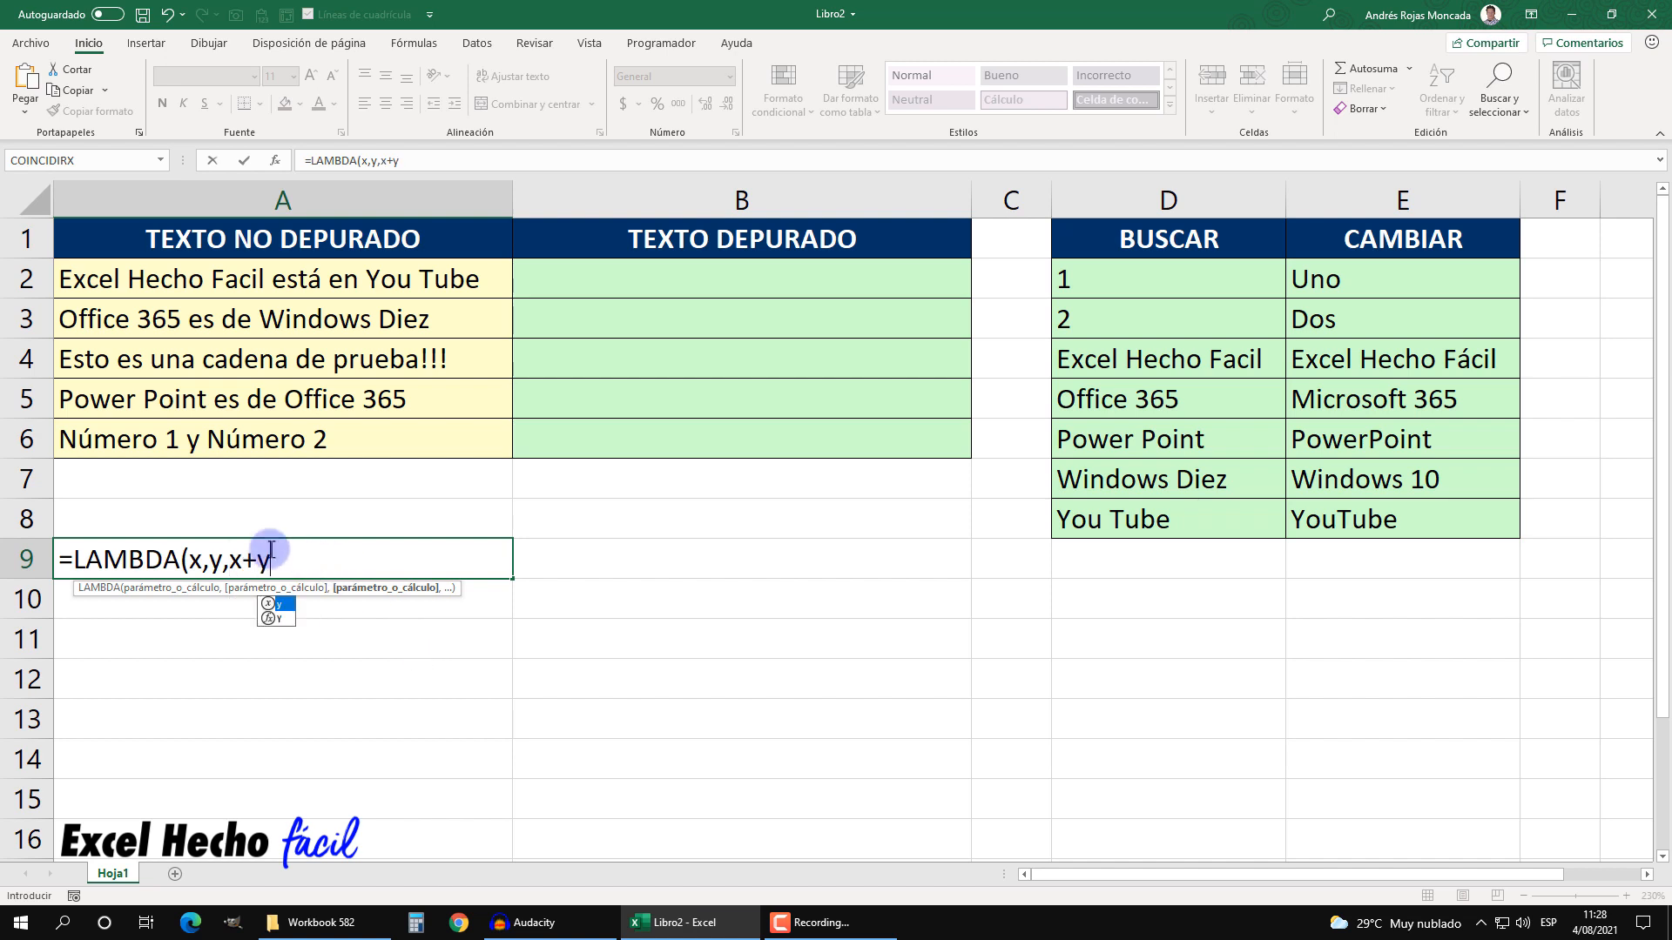
# - Check each argument of the LAMBDA in A9 and complete the formula as =LAMBDA(x,y,x+y)
pyautogui.click(193, 558)
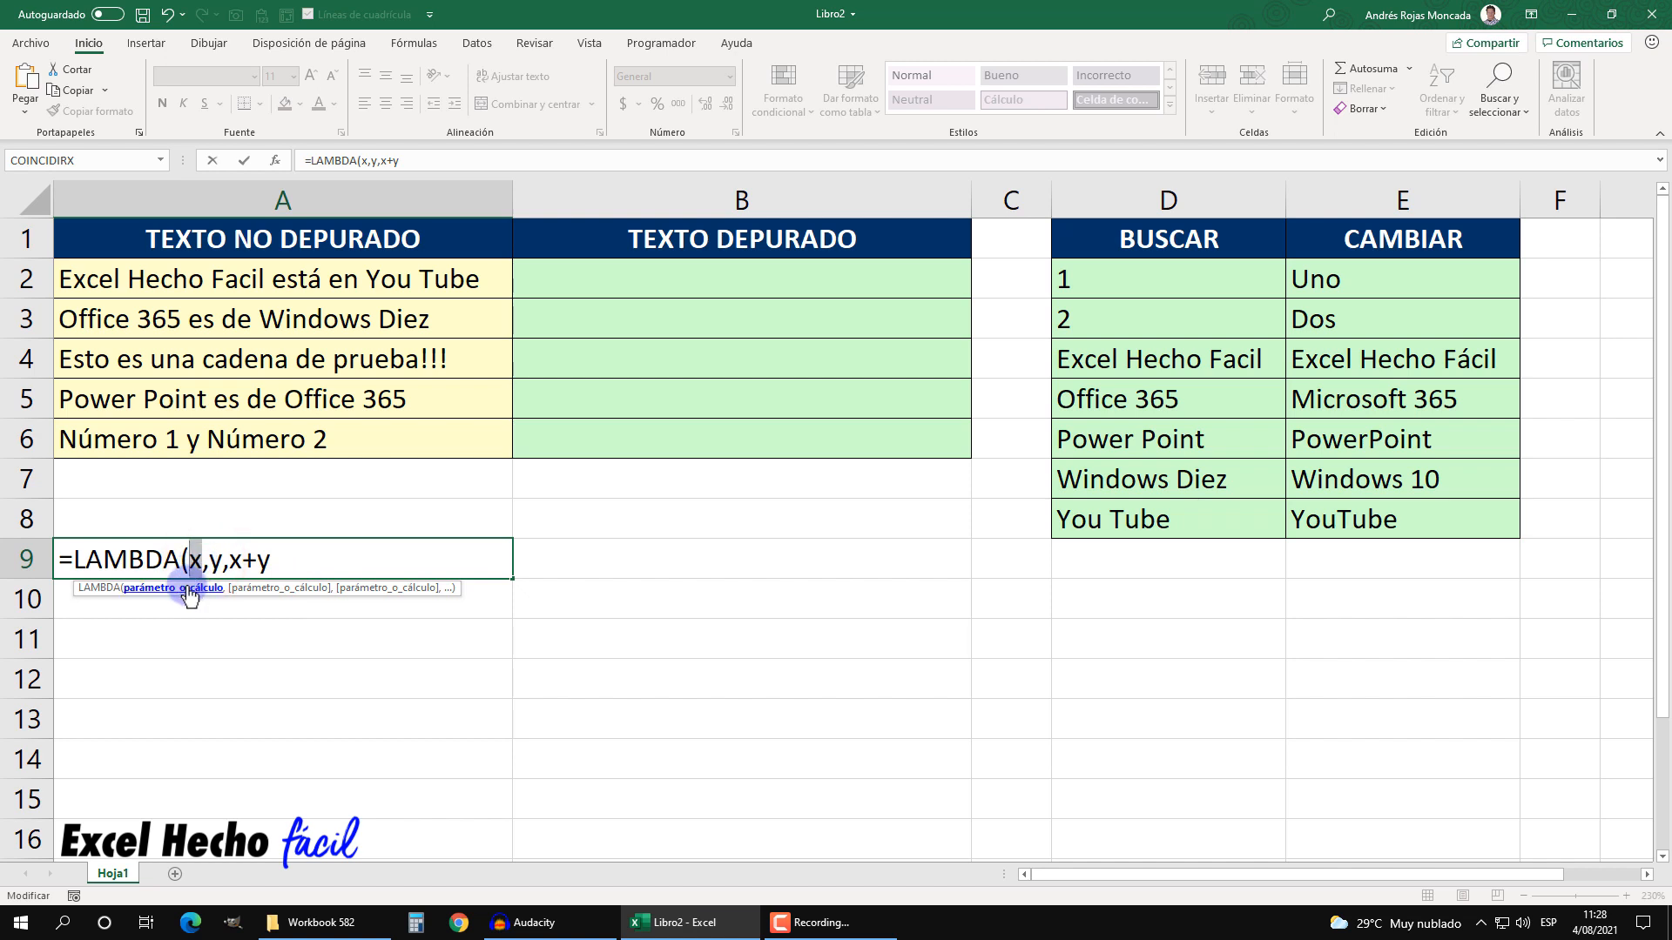
pyautogui.click(189, 592)
pyautogui.click(252, 589)
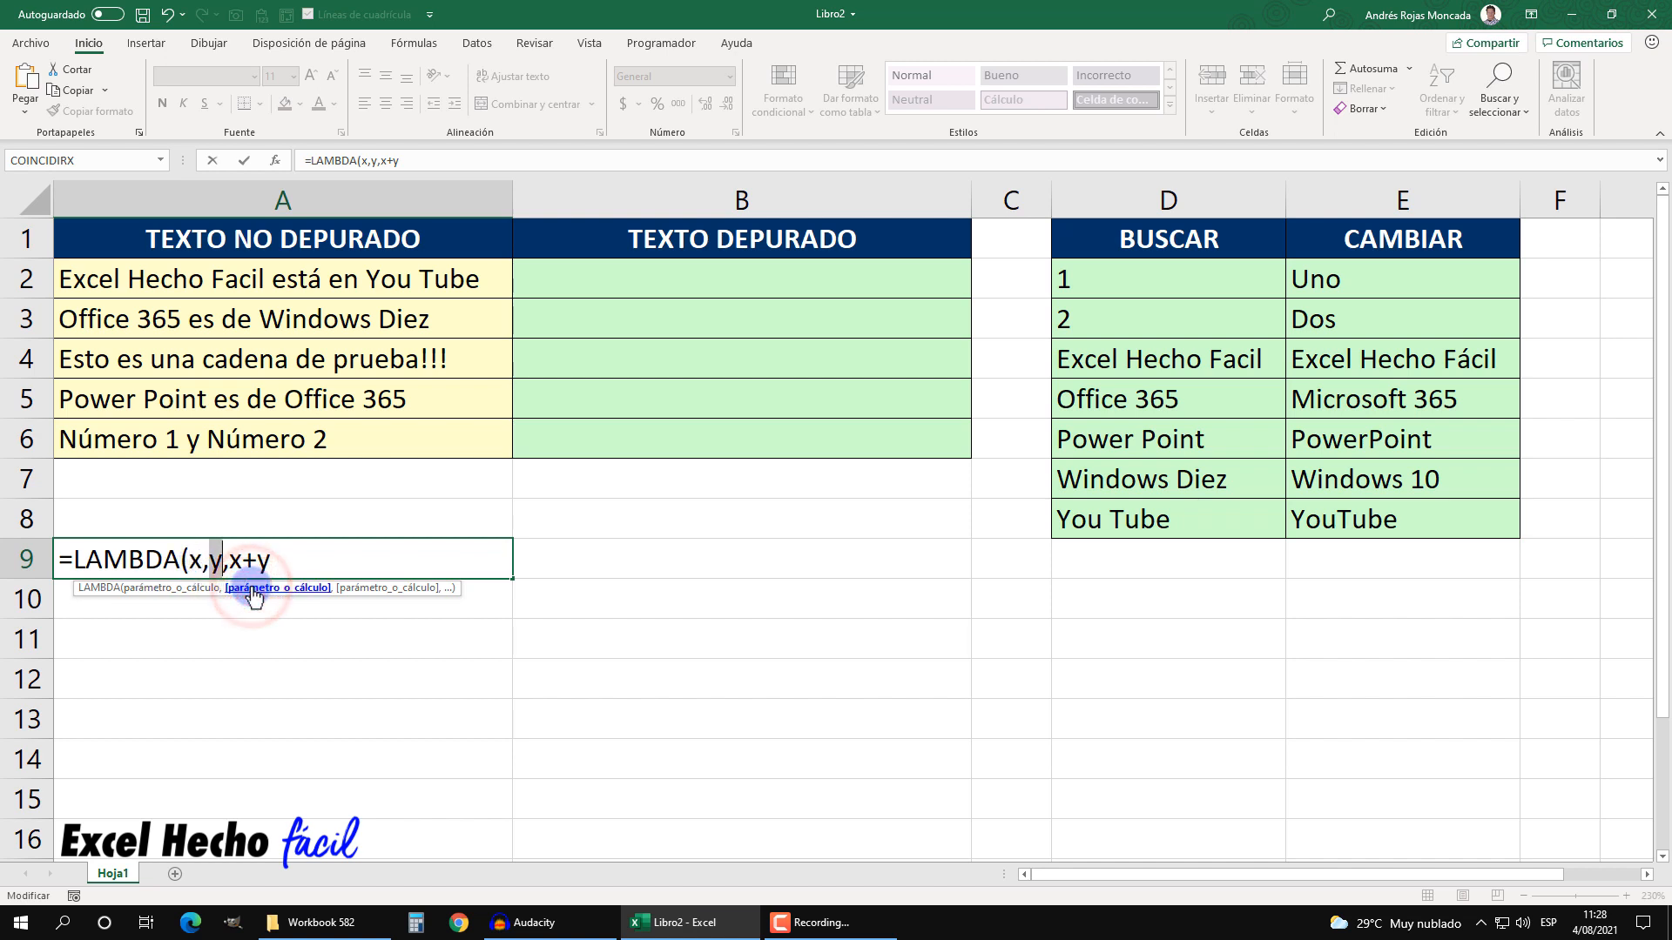
pyautogui.click(216, 559)
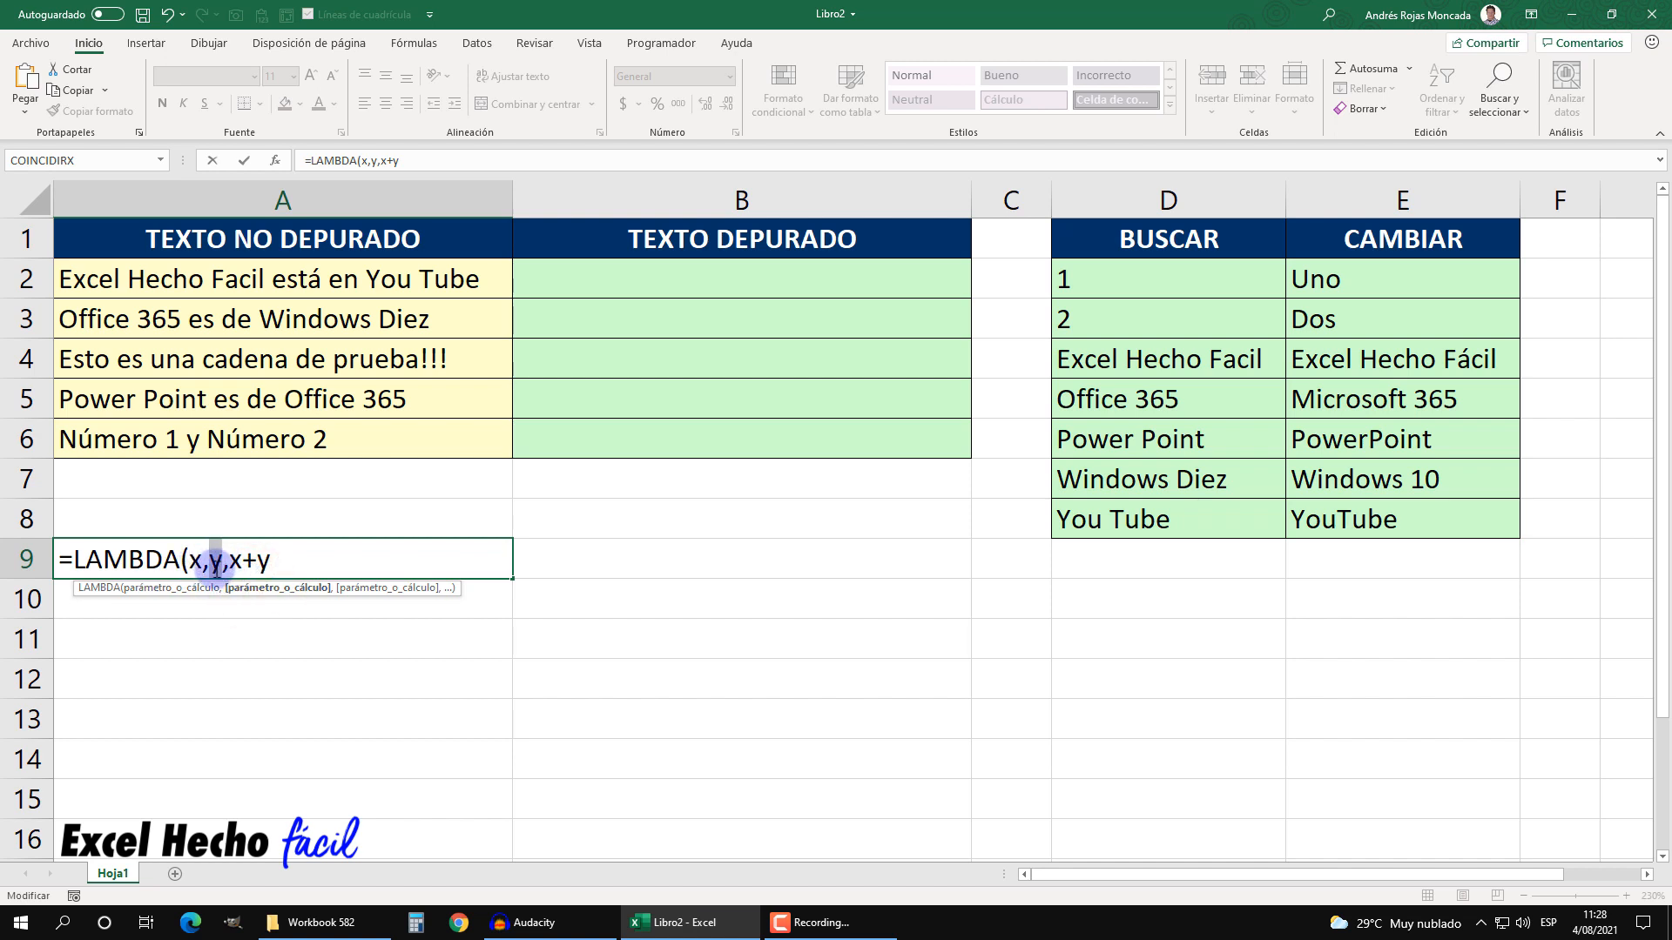
pyautogui.click(354, 589)
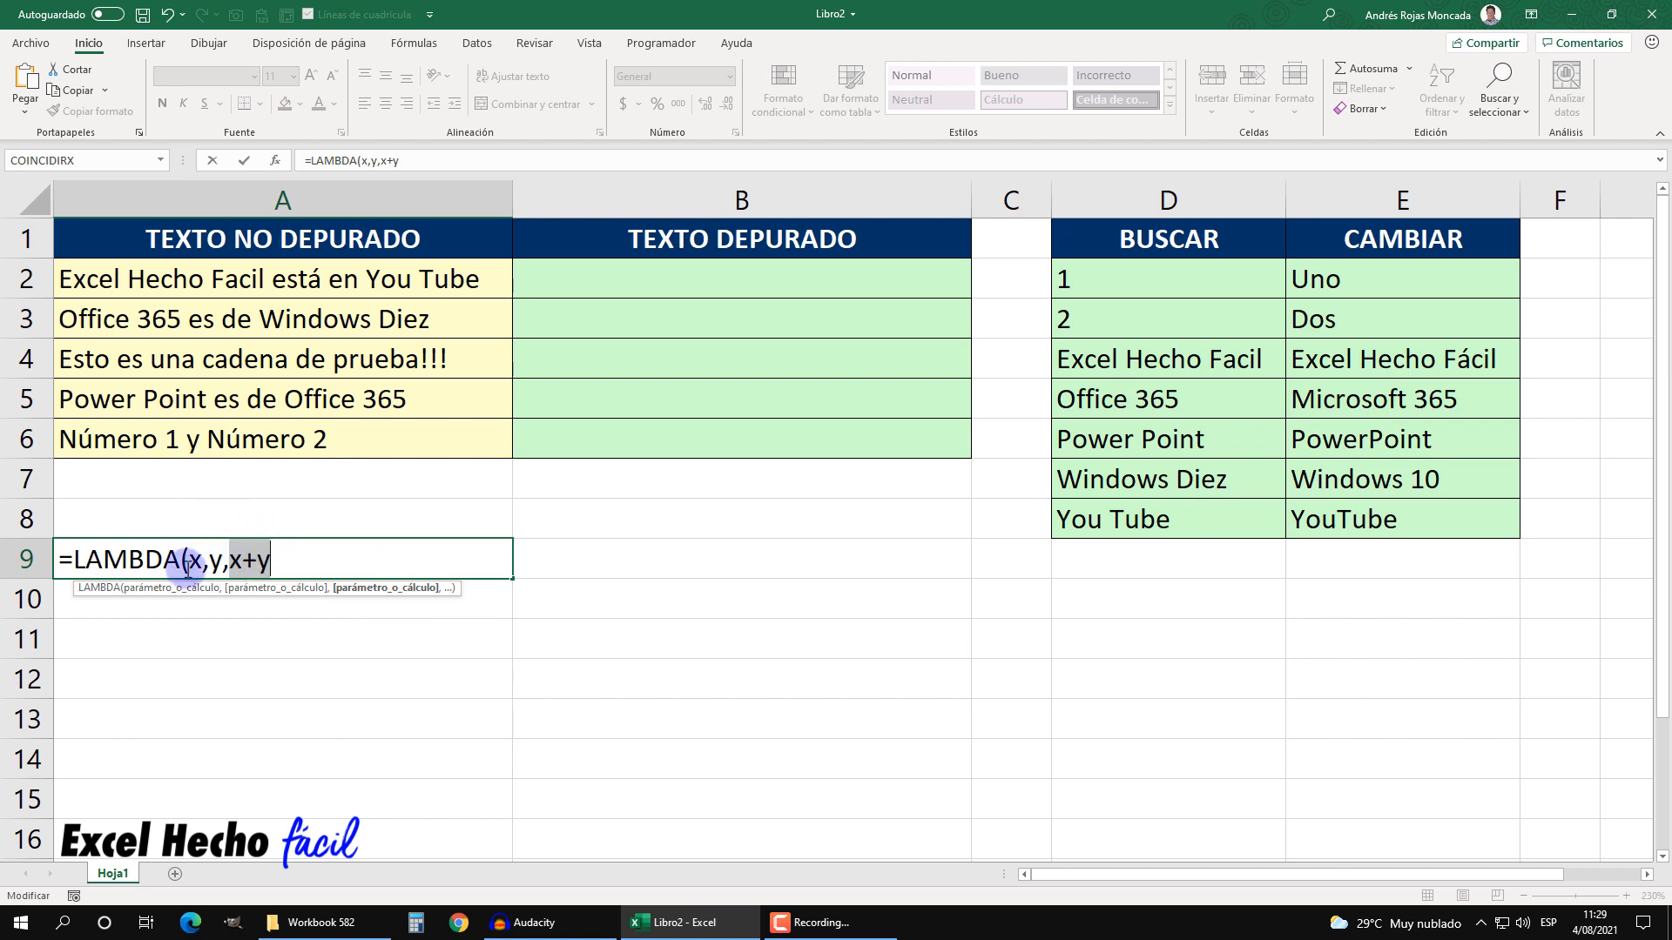
pyautogui.click(292, 561)
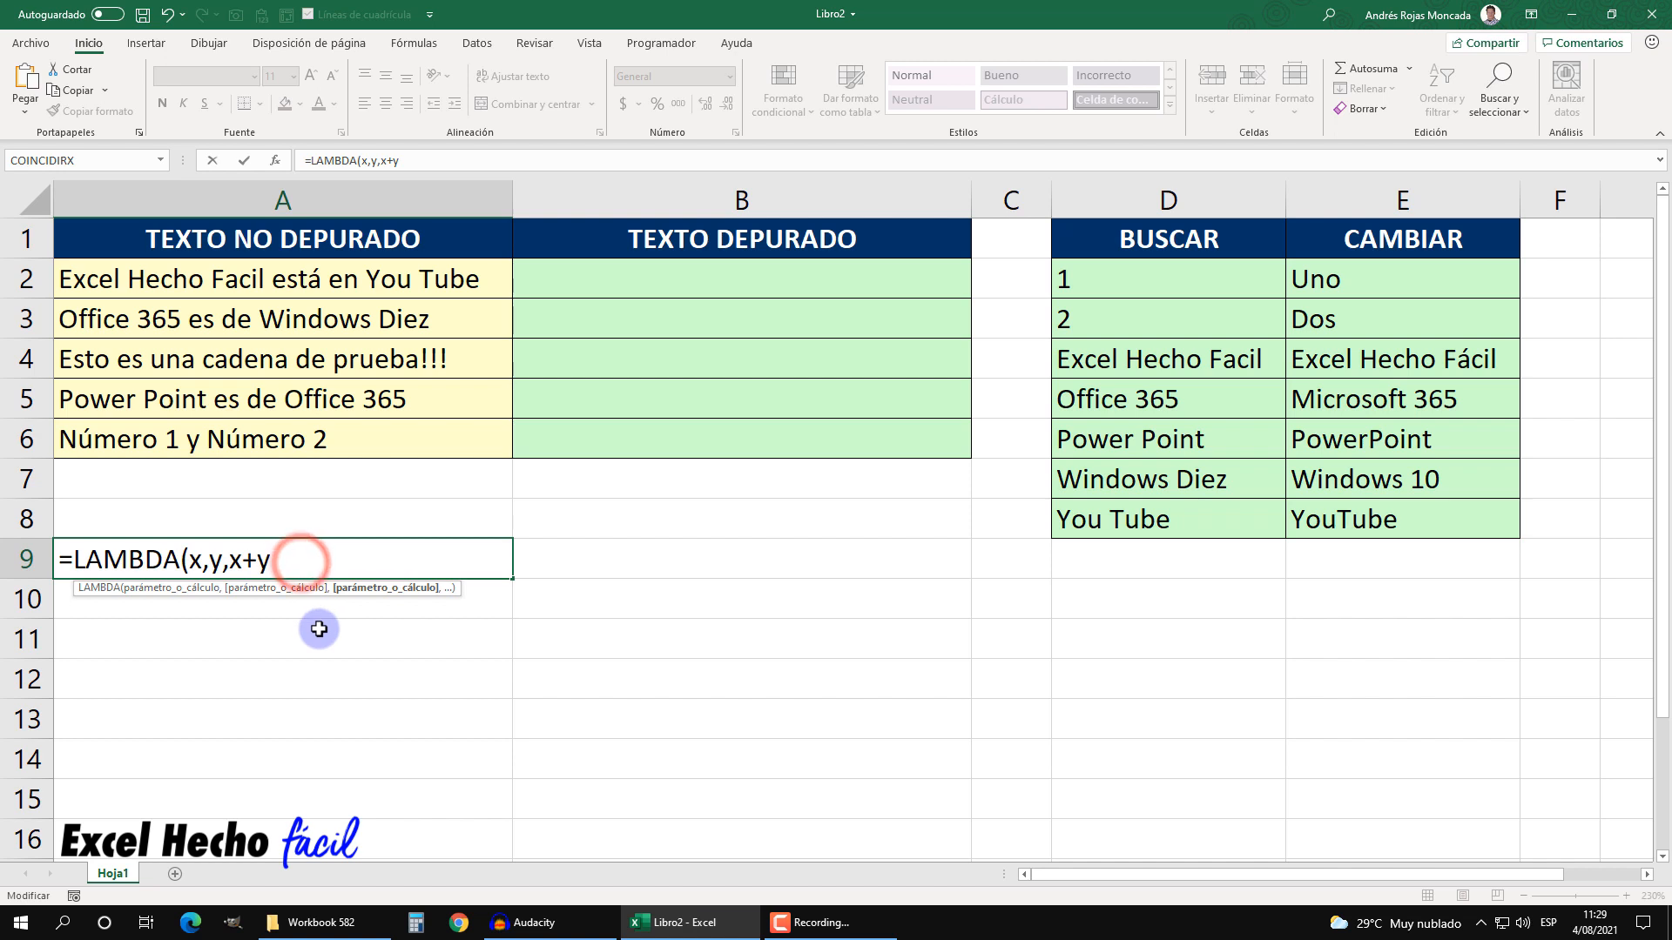
pyautogui.write(')')
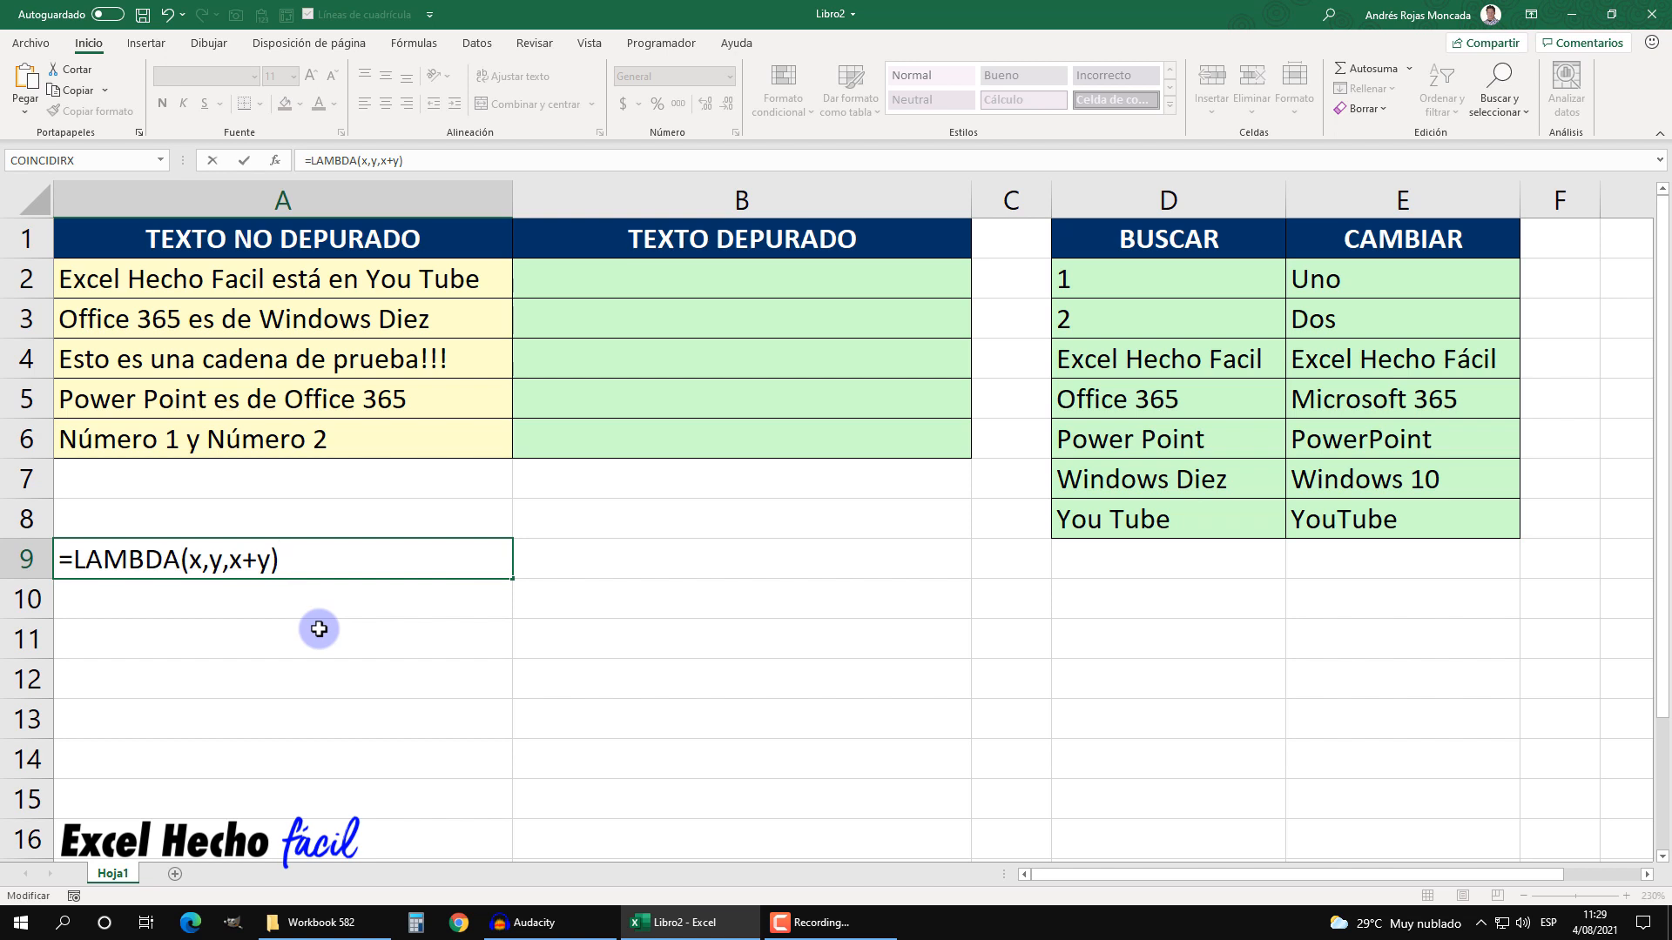
pyautogui.press('Return')
# - Copy the full text of the LAMBDA formula from cell A9 and leave the cell as it is
pyautogui.click(313, 561)
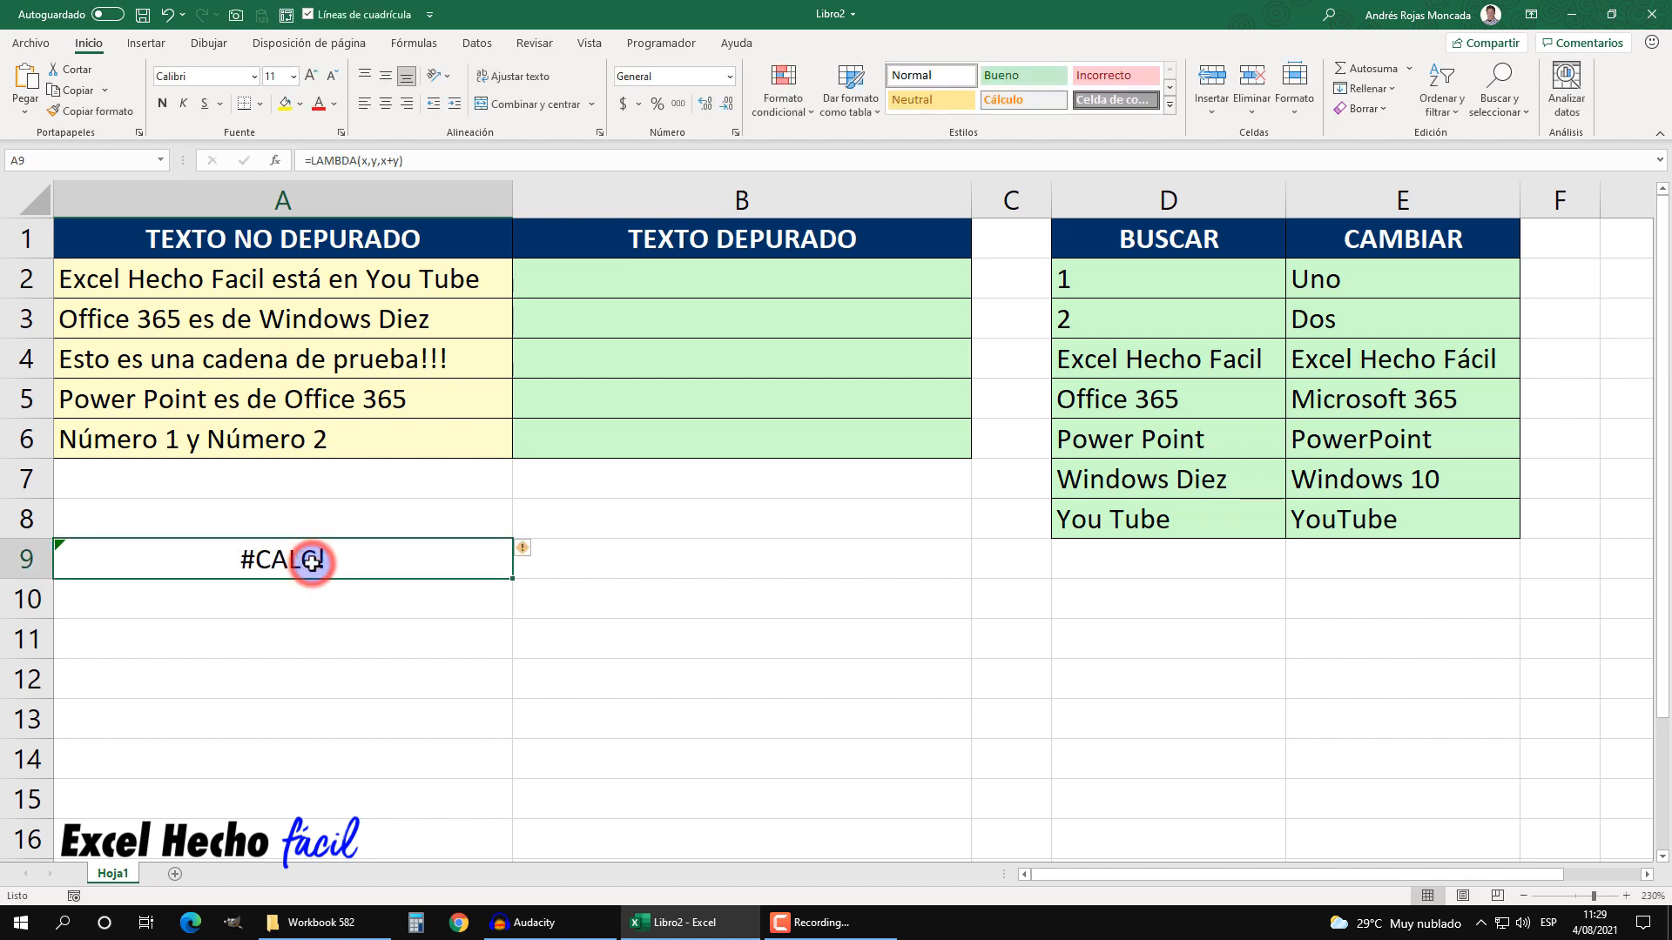
pyautogui.press('F2')
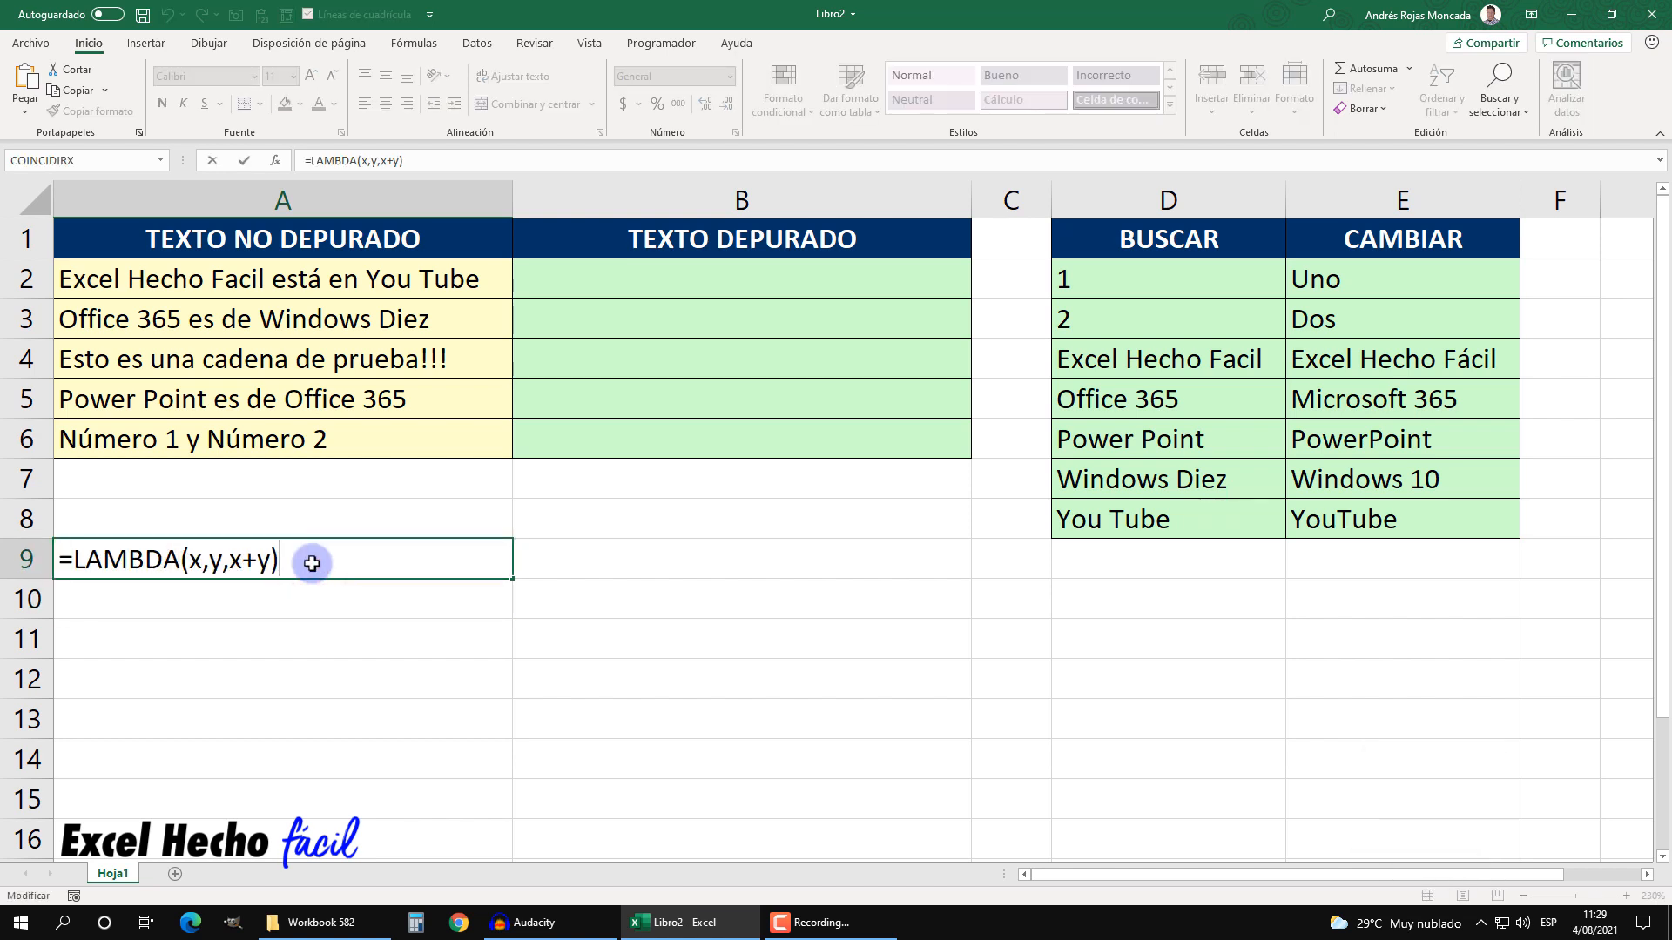
pyautogui.moveTo(312, 561); pyautogui.dragTo(5, 561)
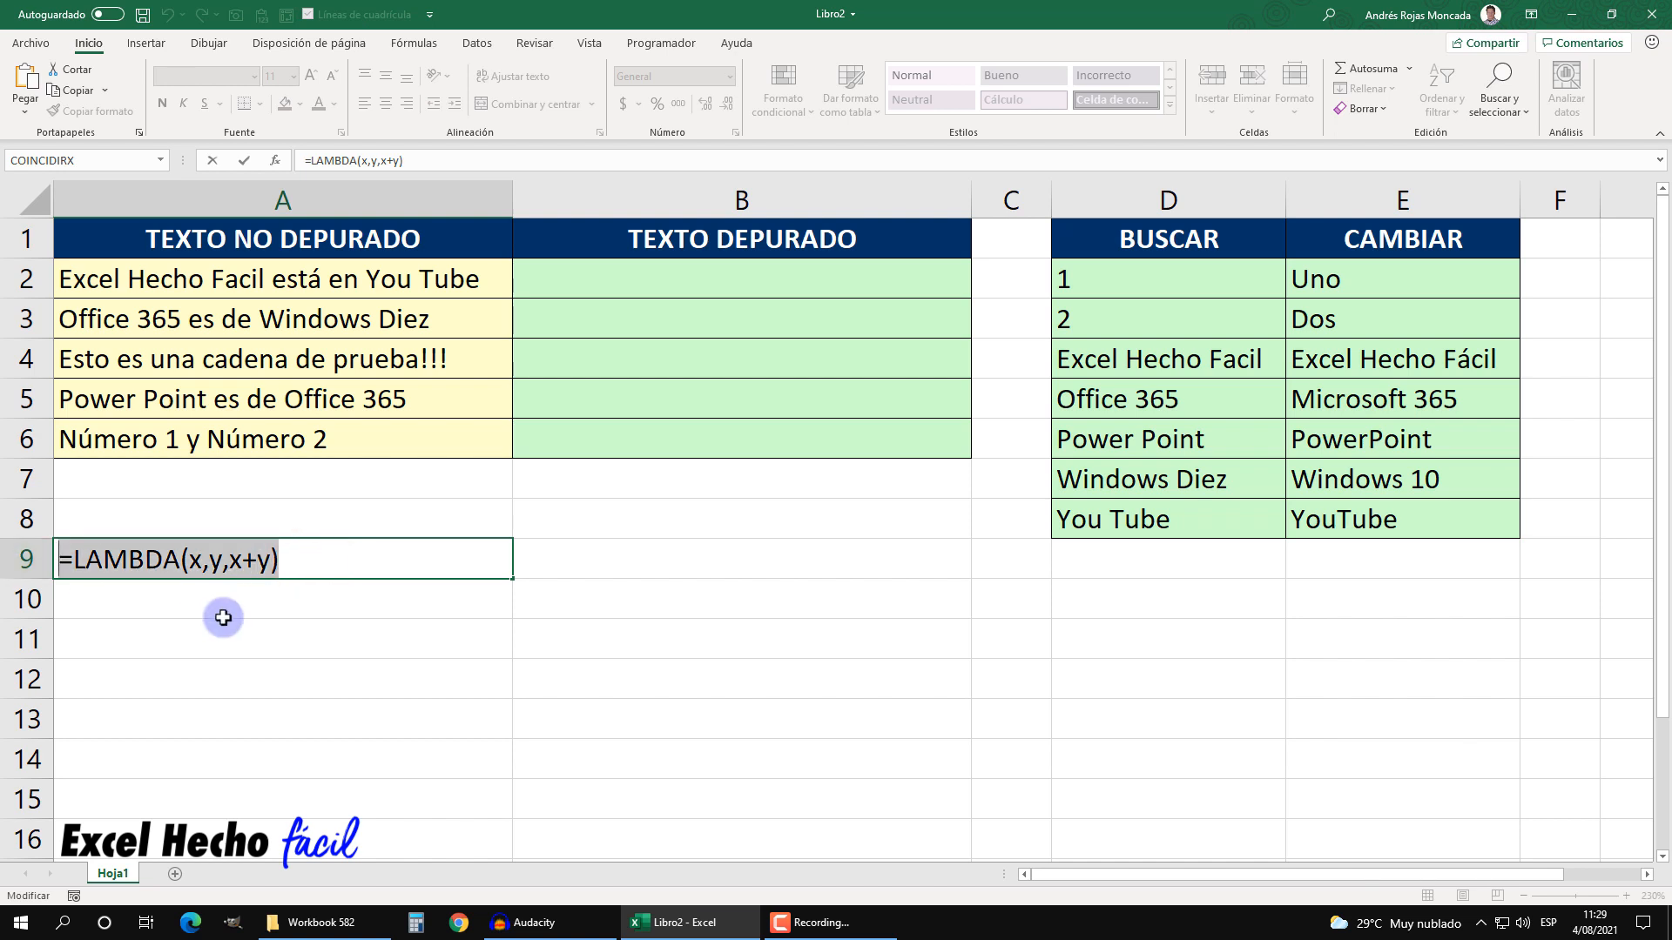
pyautogui.hotkey('ctrl', 'c')
pyautogui.press('Escape')
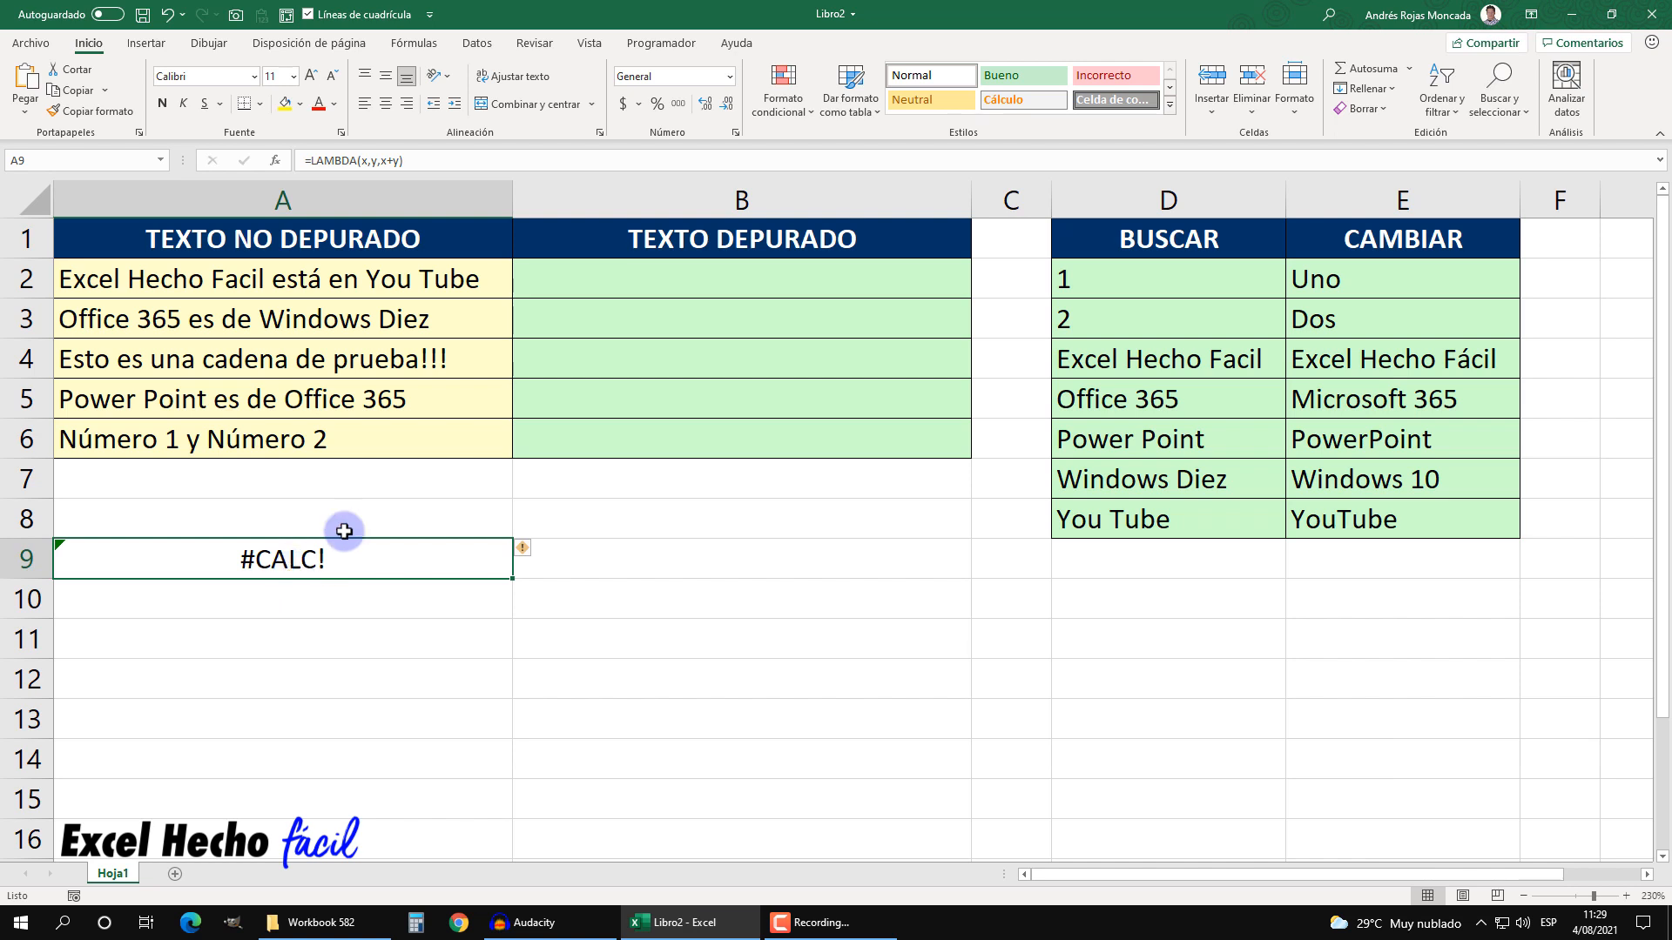
# - Define a workbook-scope name FuncionUno that refers to the copied formula =LAMBDA(x,y,x+y)
pyautogui.click(432, 44)
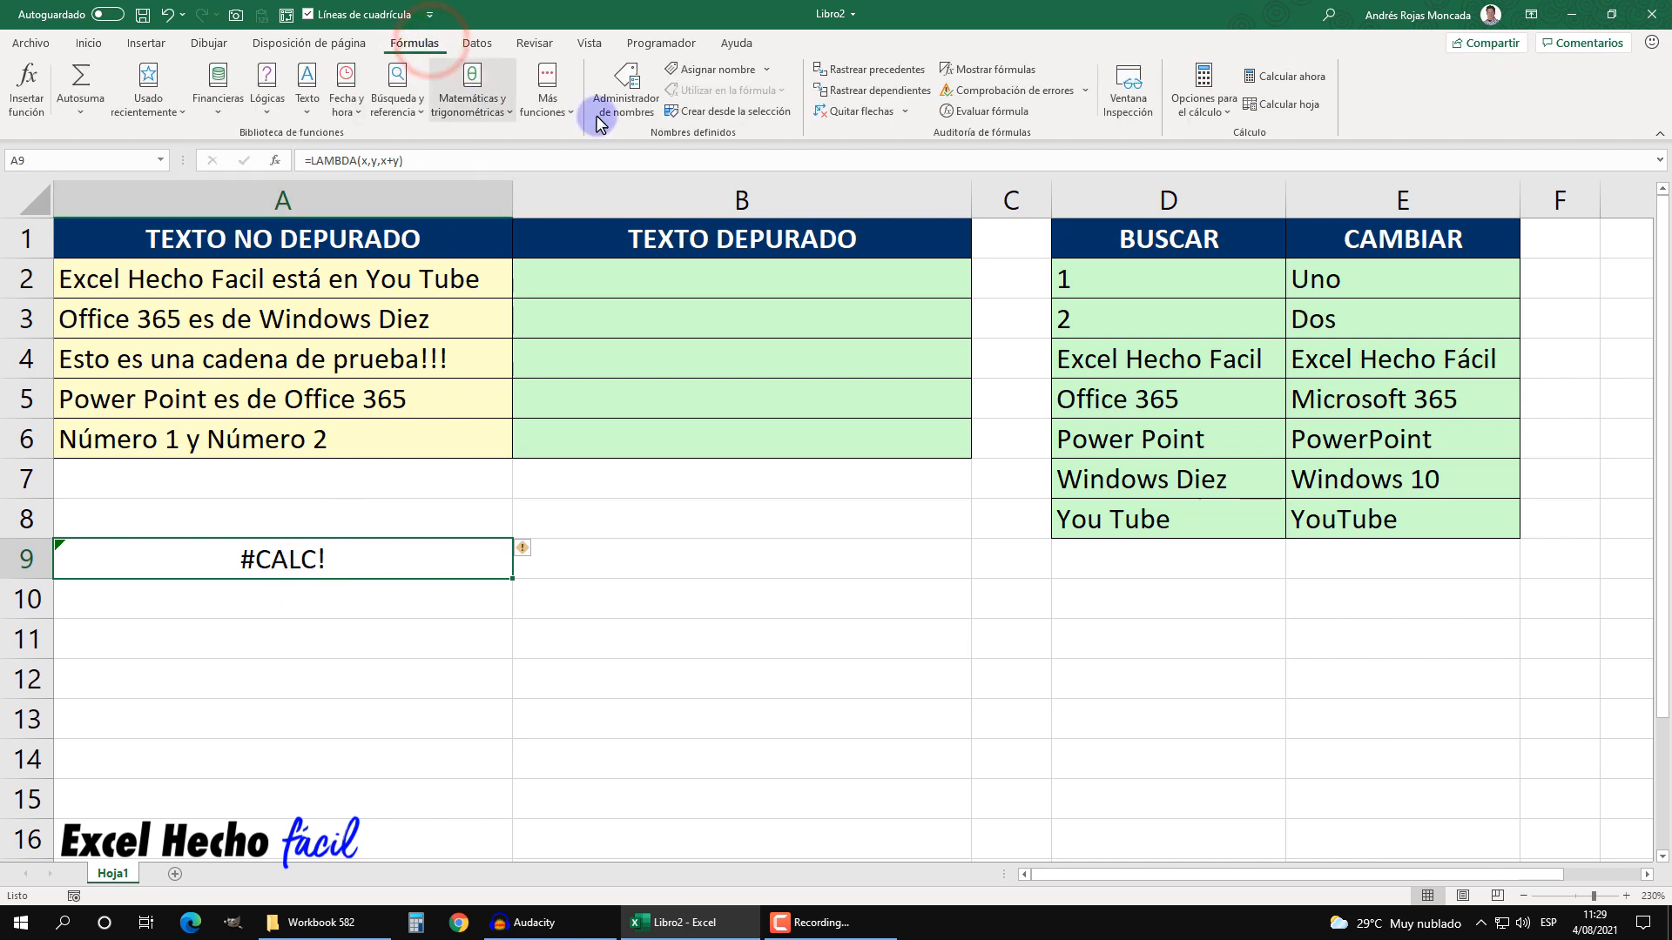
pyautogui.click(703, 71)
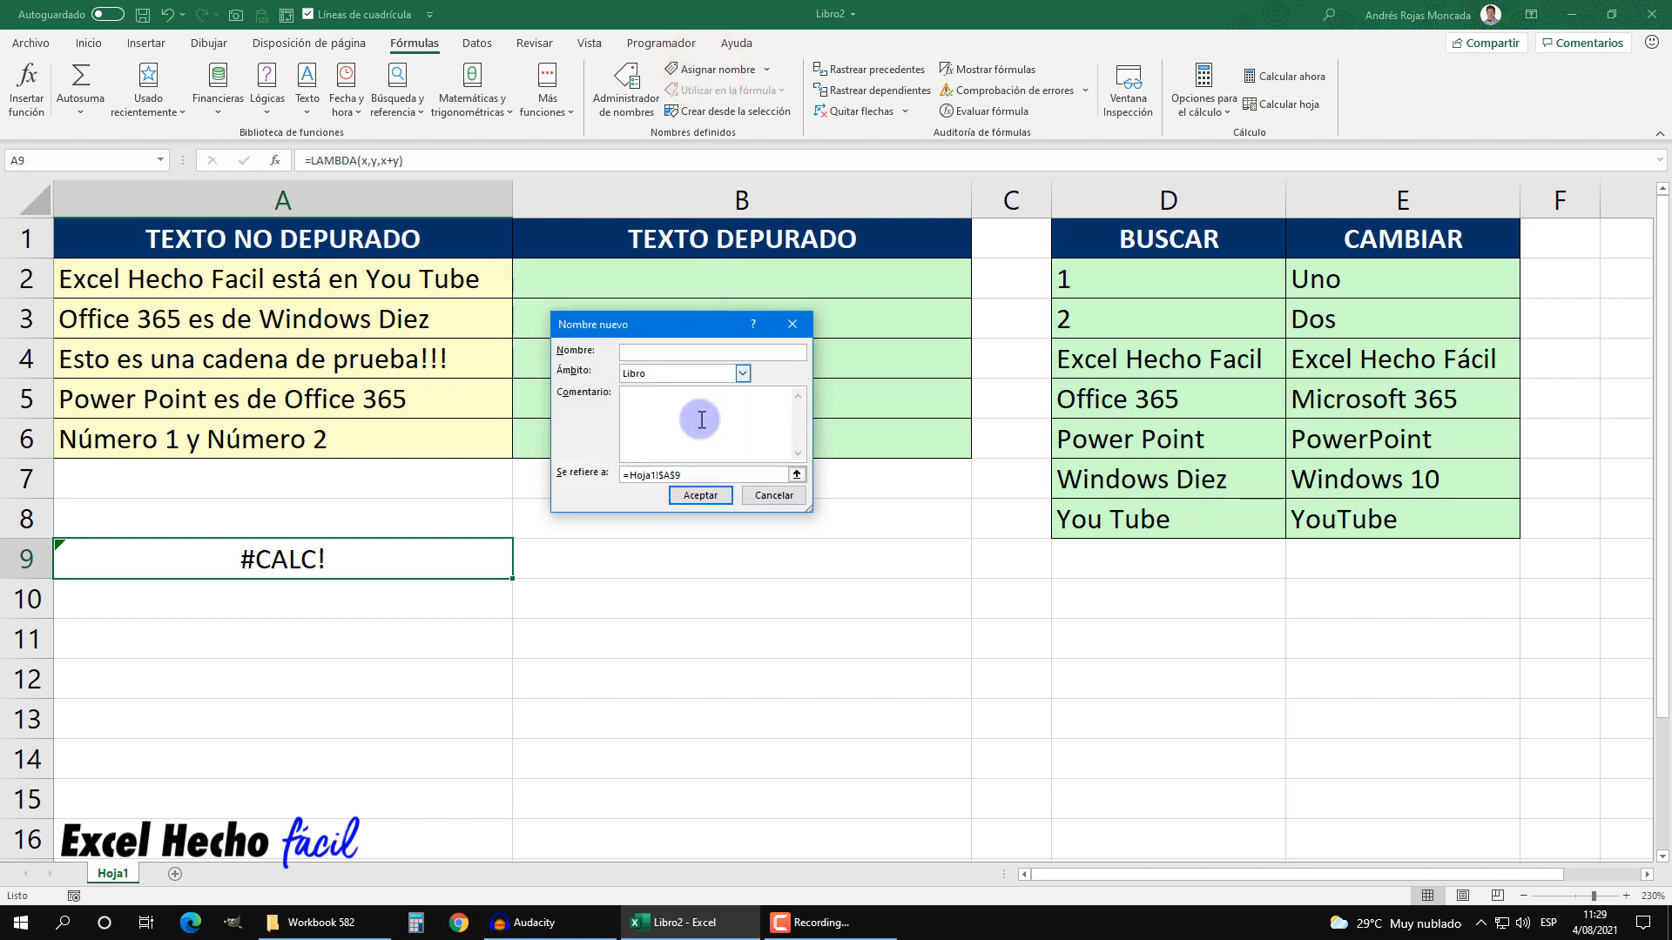
pyautogui.write('FuncionUno')
pyautogui.moveTo(702, 474); pyautogui.dragTo(590, 474)
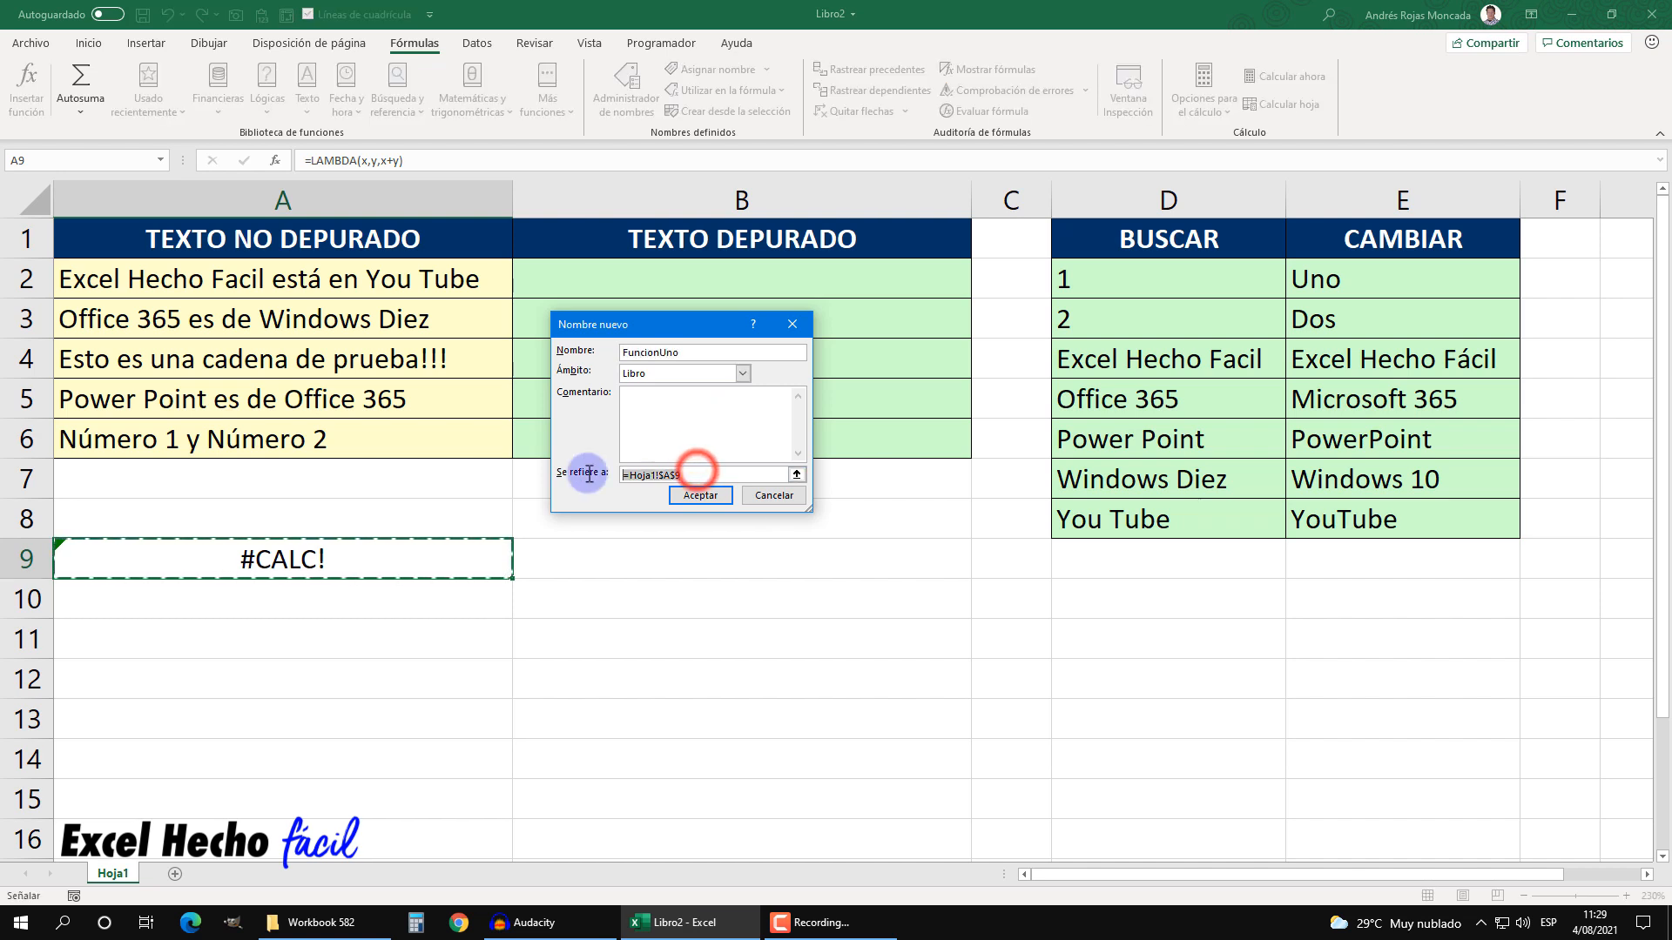
pyautogui.hotkey('ctrl', 'v')
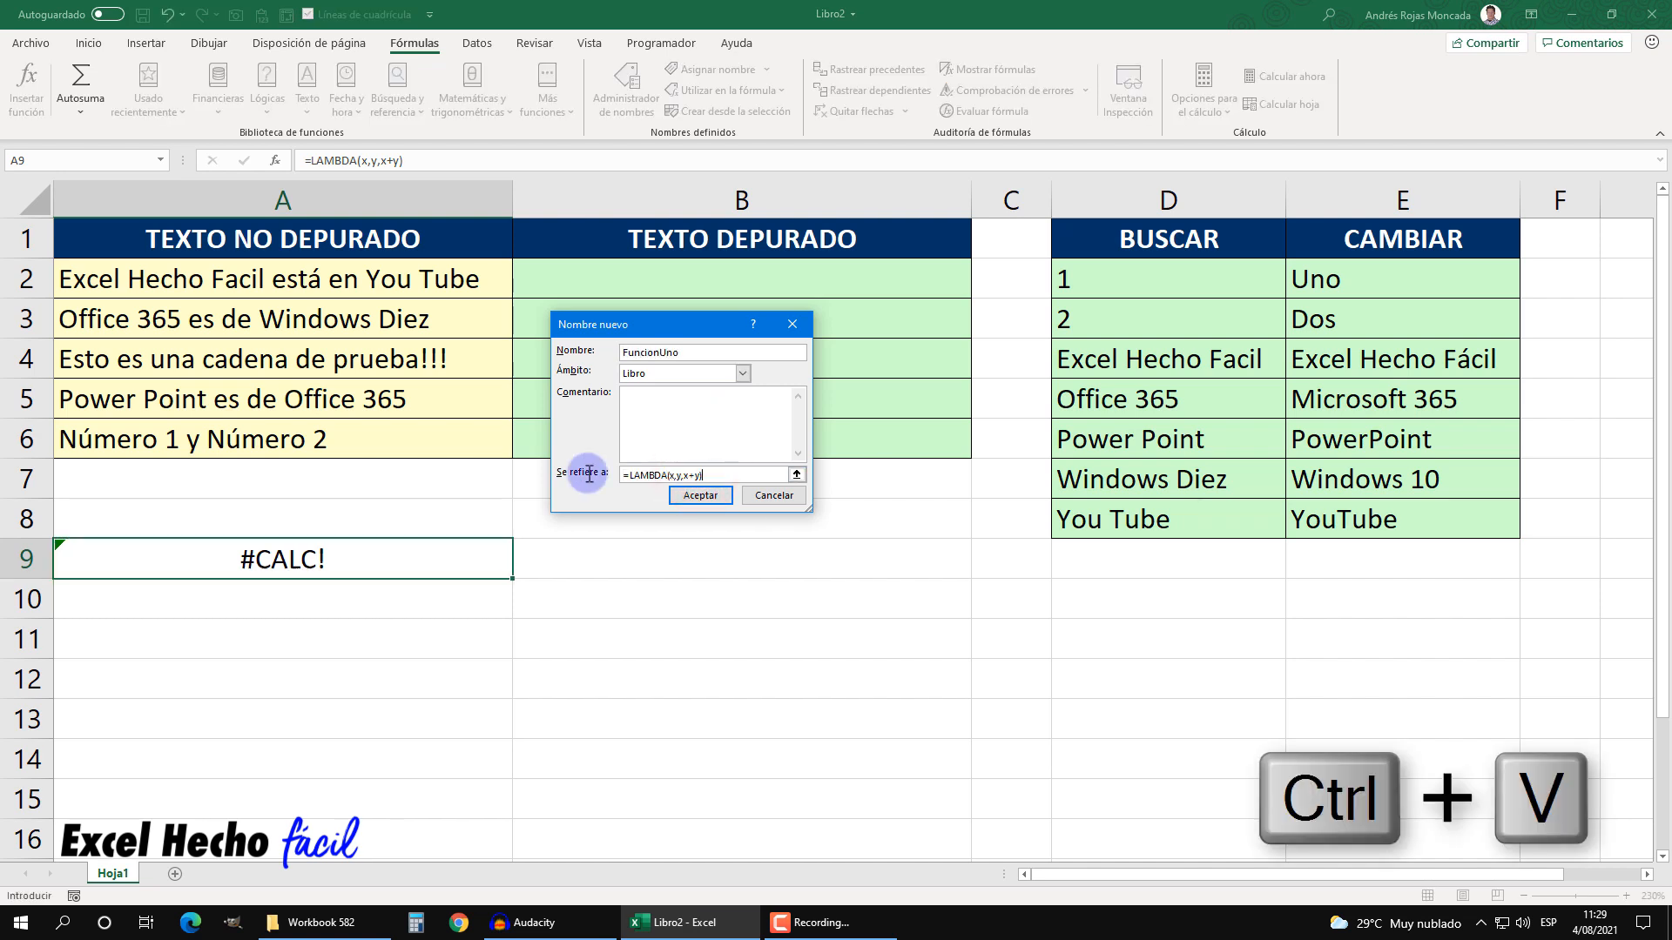
pyautogui.click(690, 495)
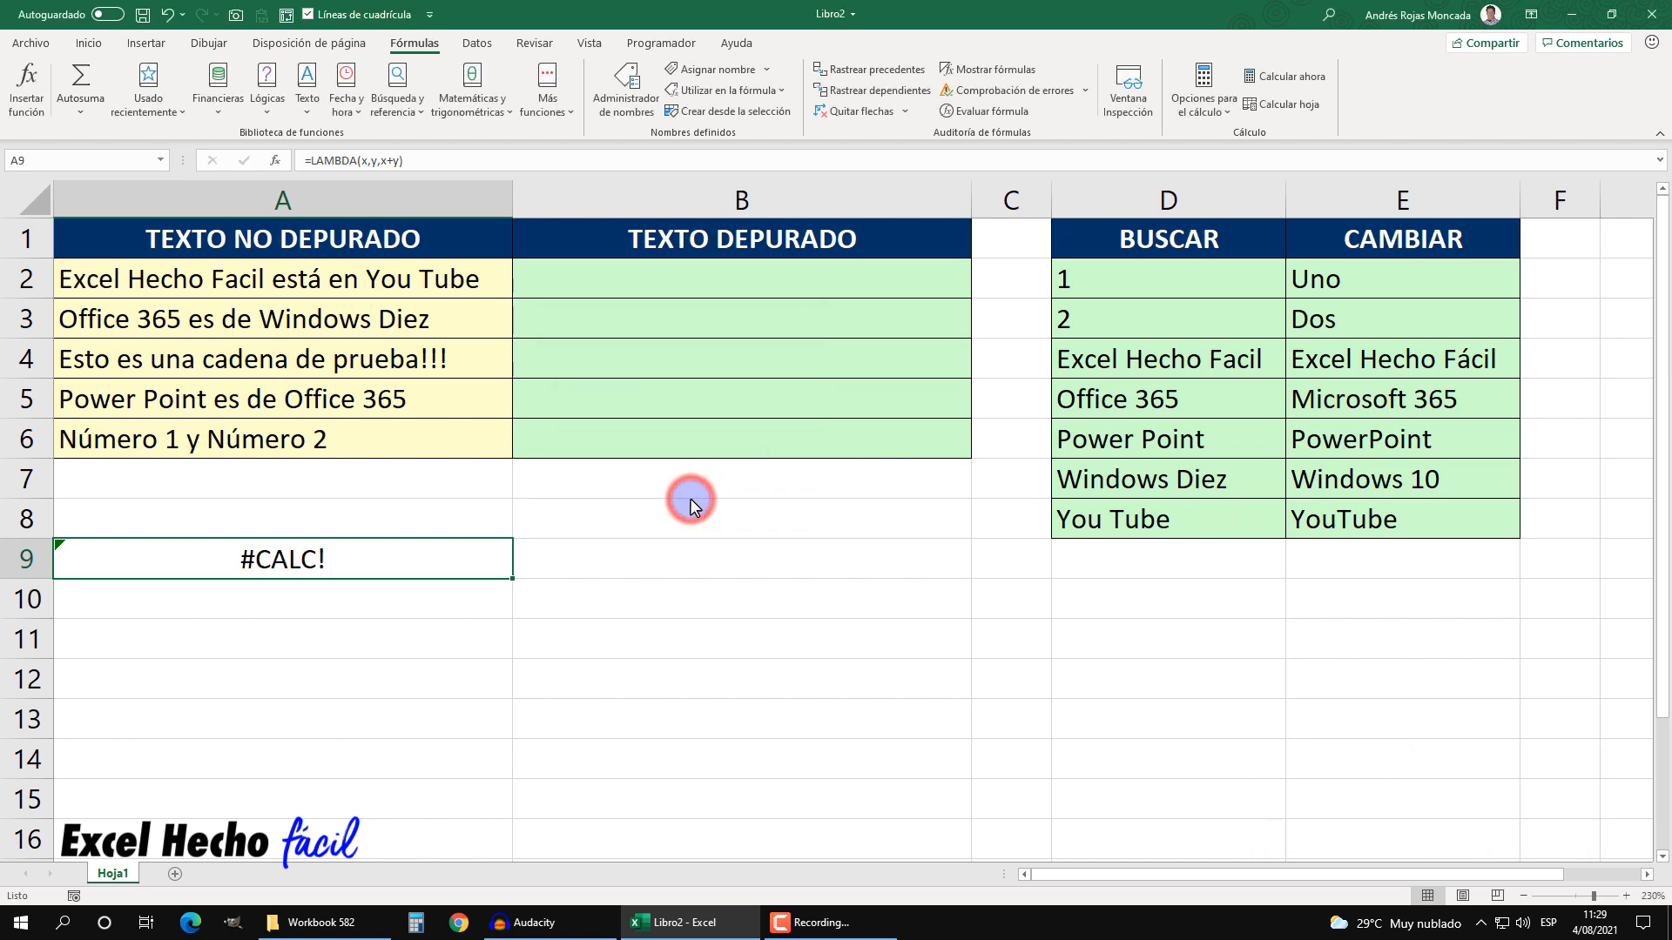
# - Enter the formula =FuncionUno(5,10) in cell B9 to test the custom function
pyautogui.click(633, 559)
pyautogui.write('=')
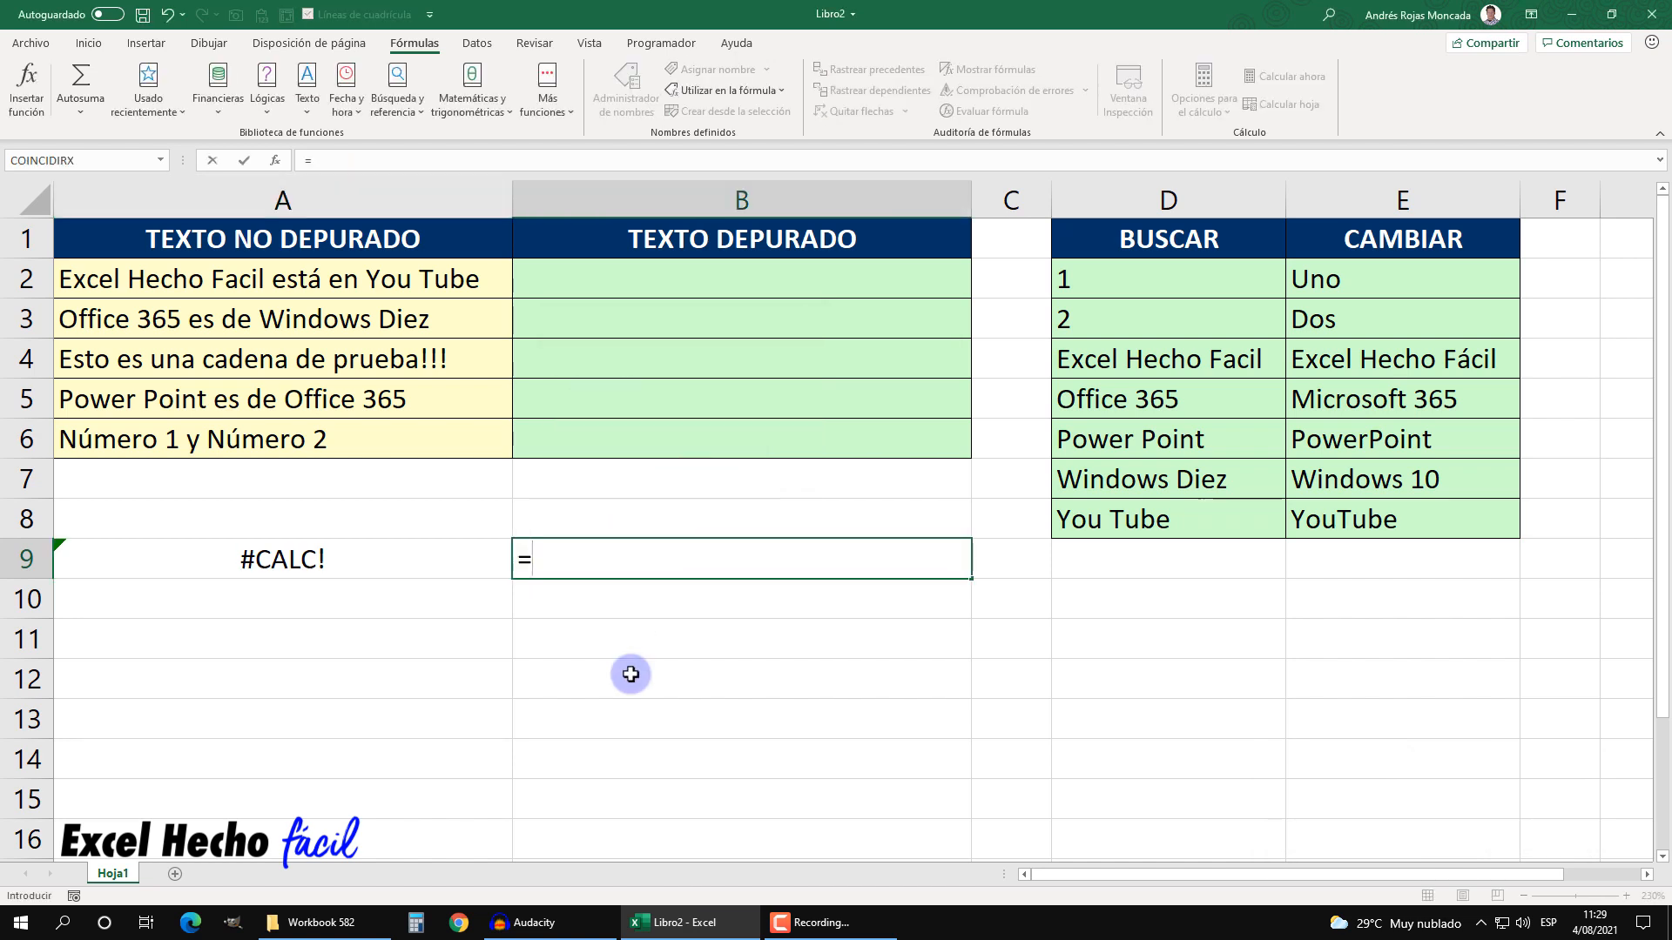
pyautogui.write('funci')
pyautogui.press('Tab')
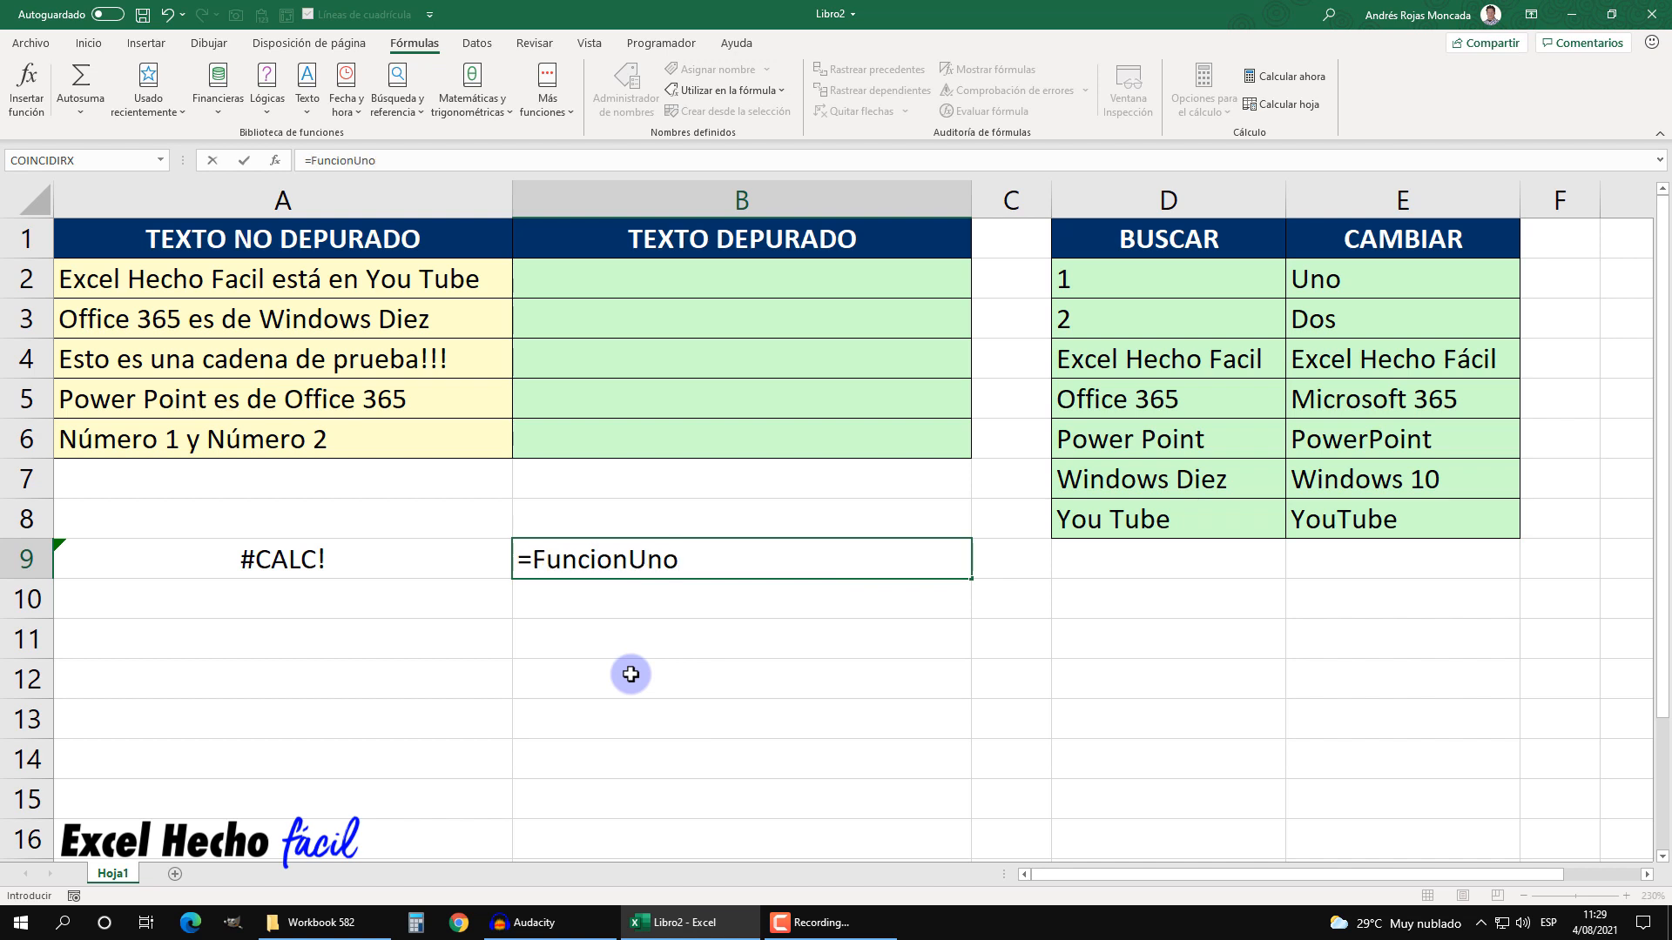
pyautogui.write('(')
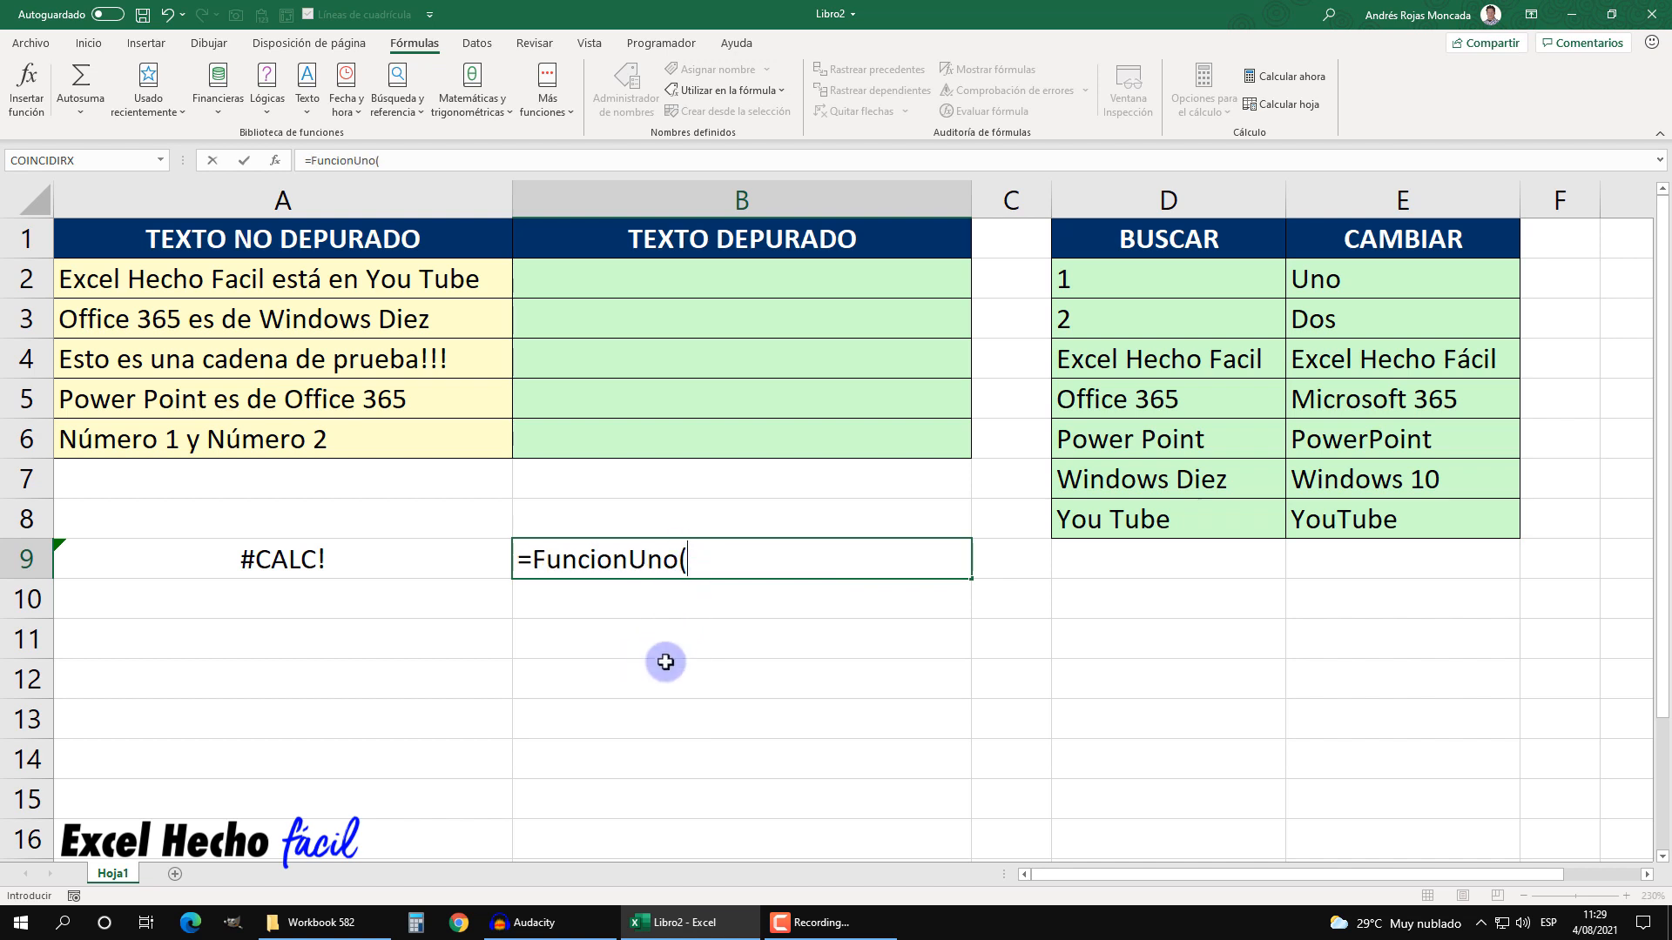
pyautogui.write('5,')
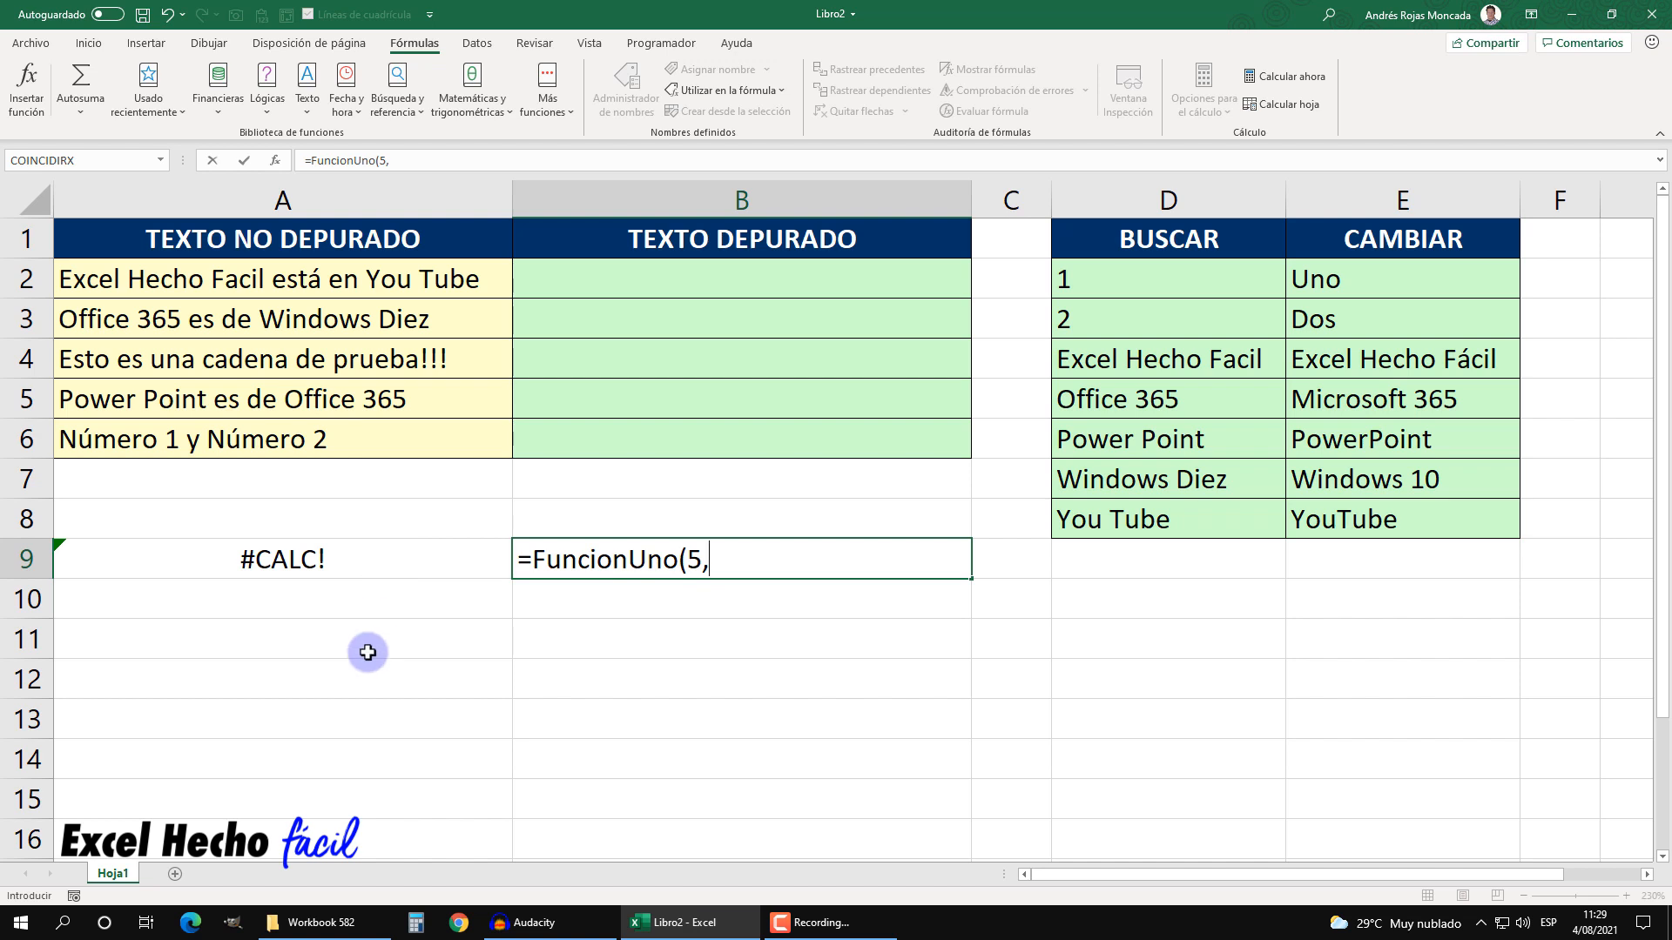
pyautogui.write('10)')
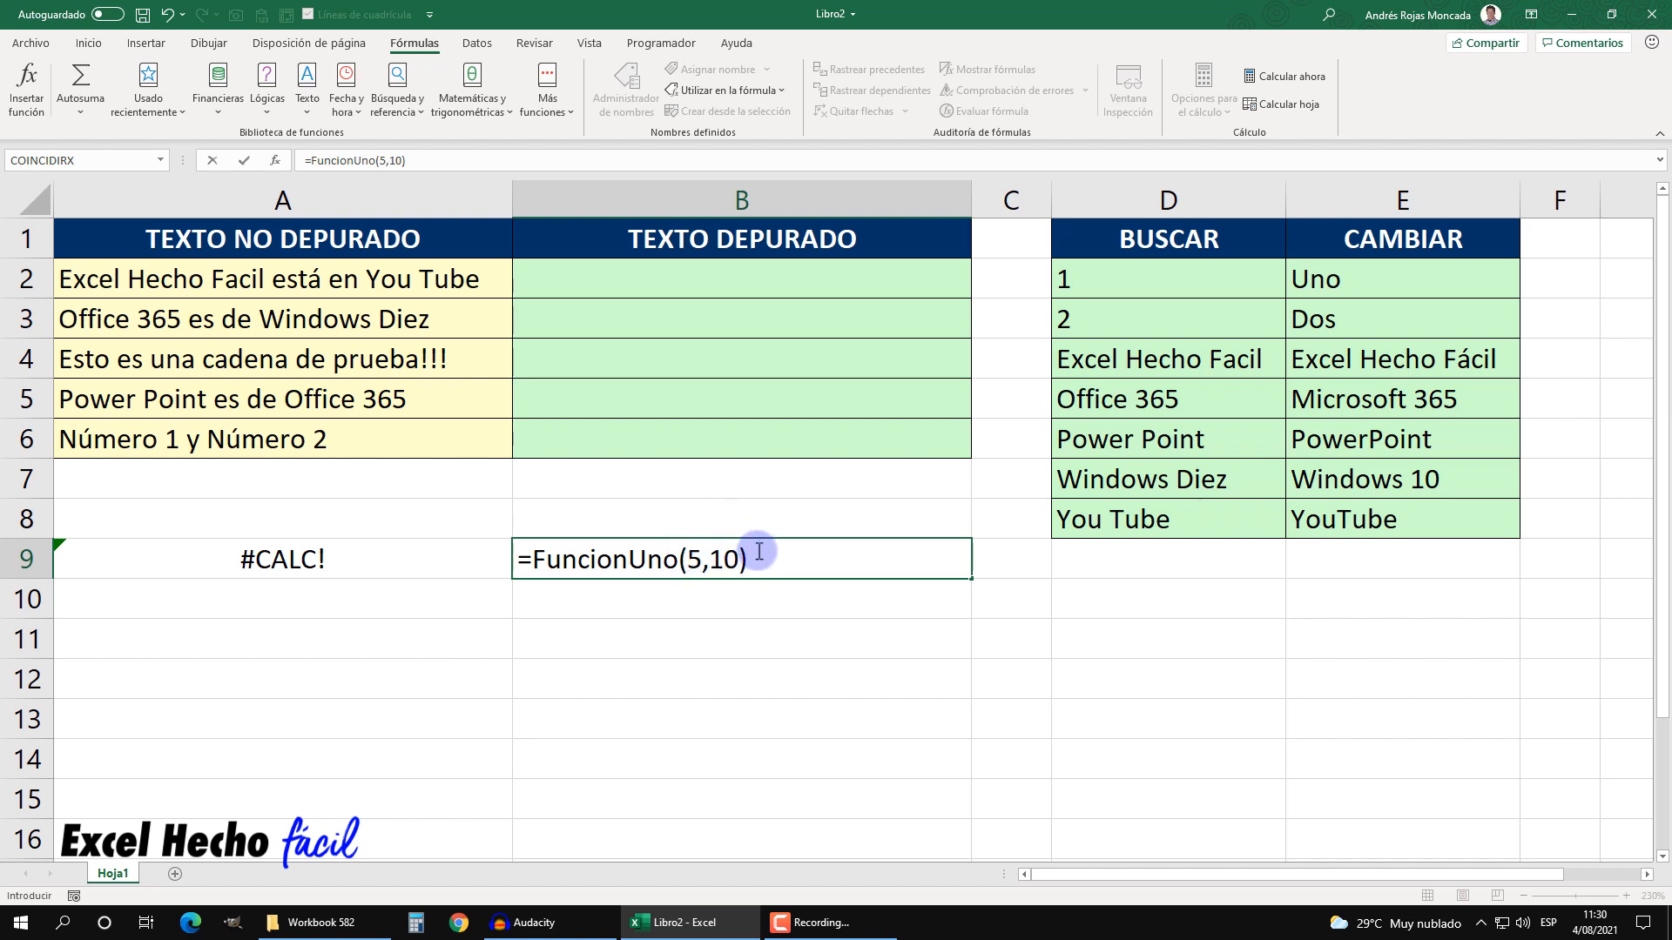
pyautogui.press('Return')
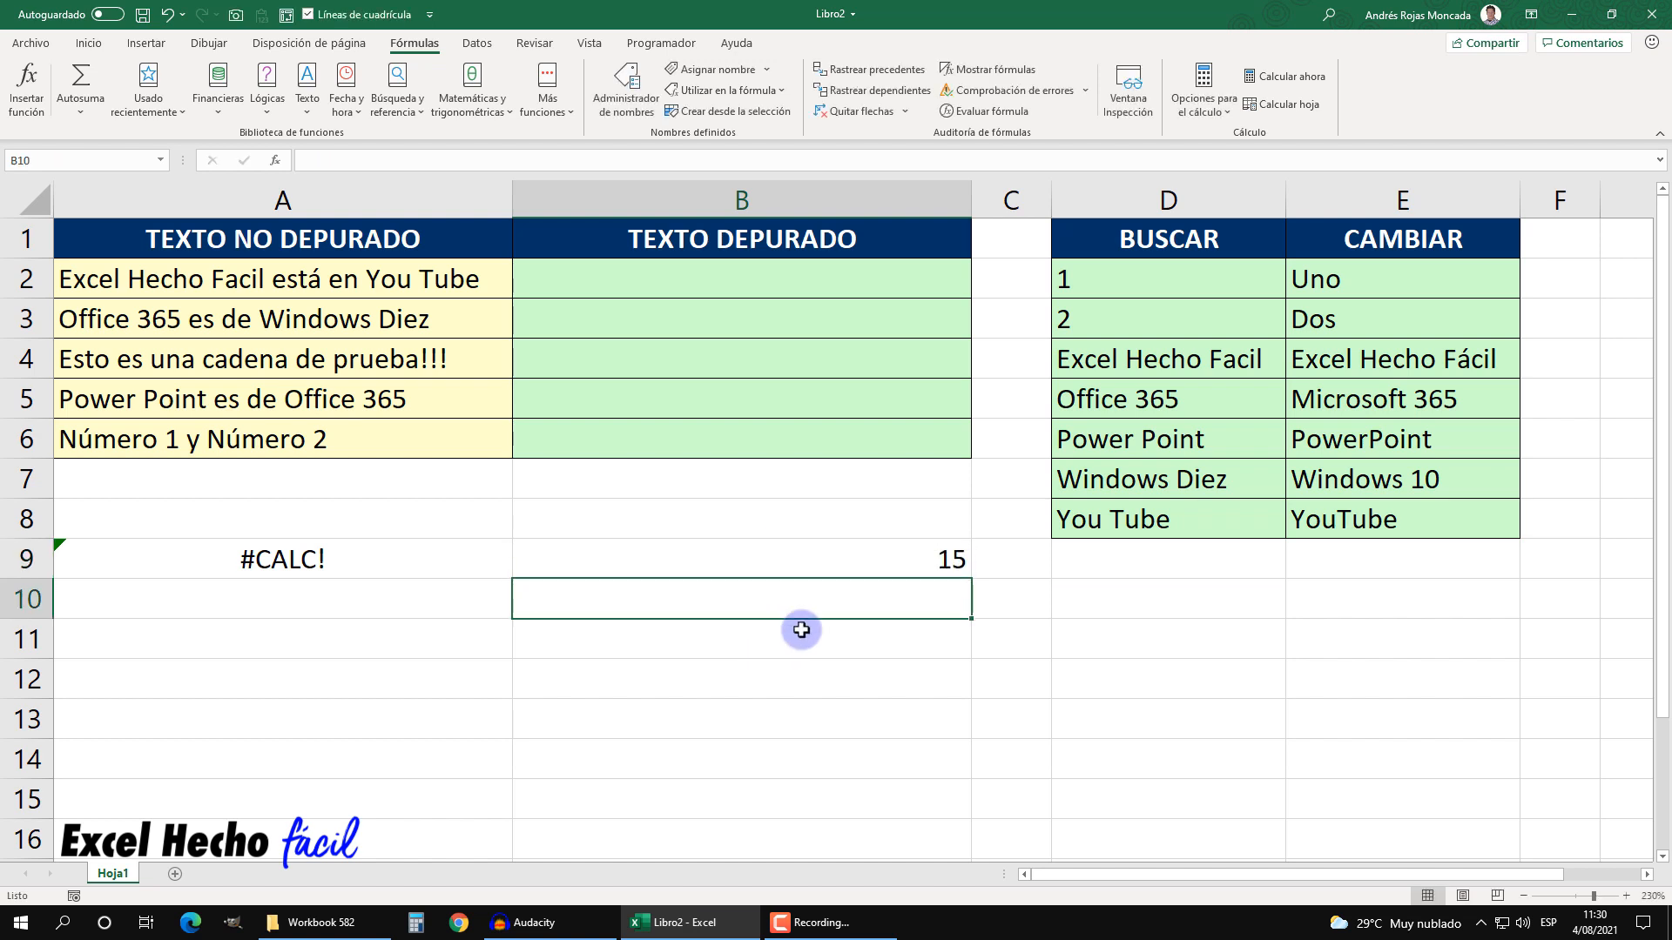
# - Review the formula in B9 and look at the settings for defining a new name without creating one
pyautogui.click(828, 572)
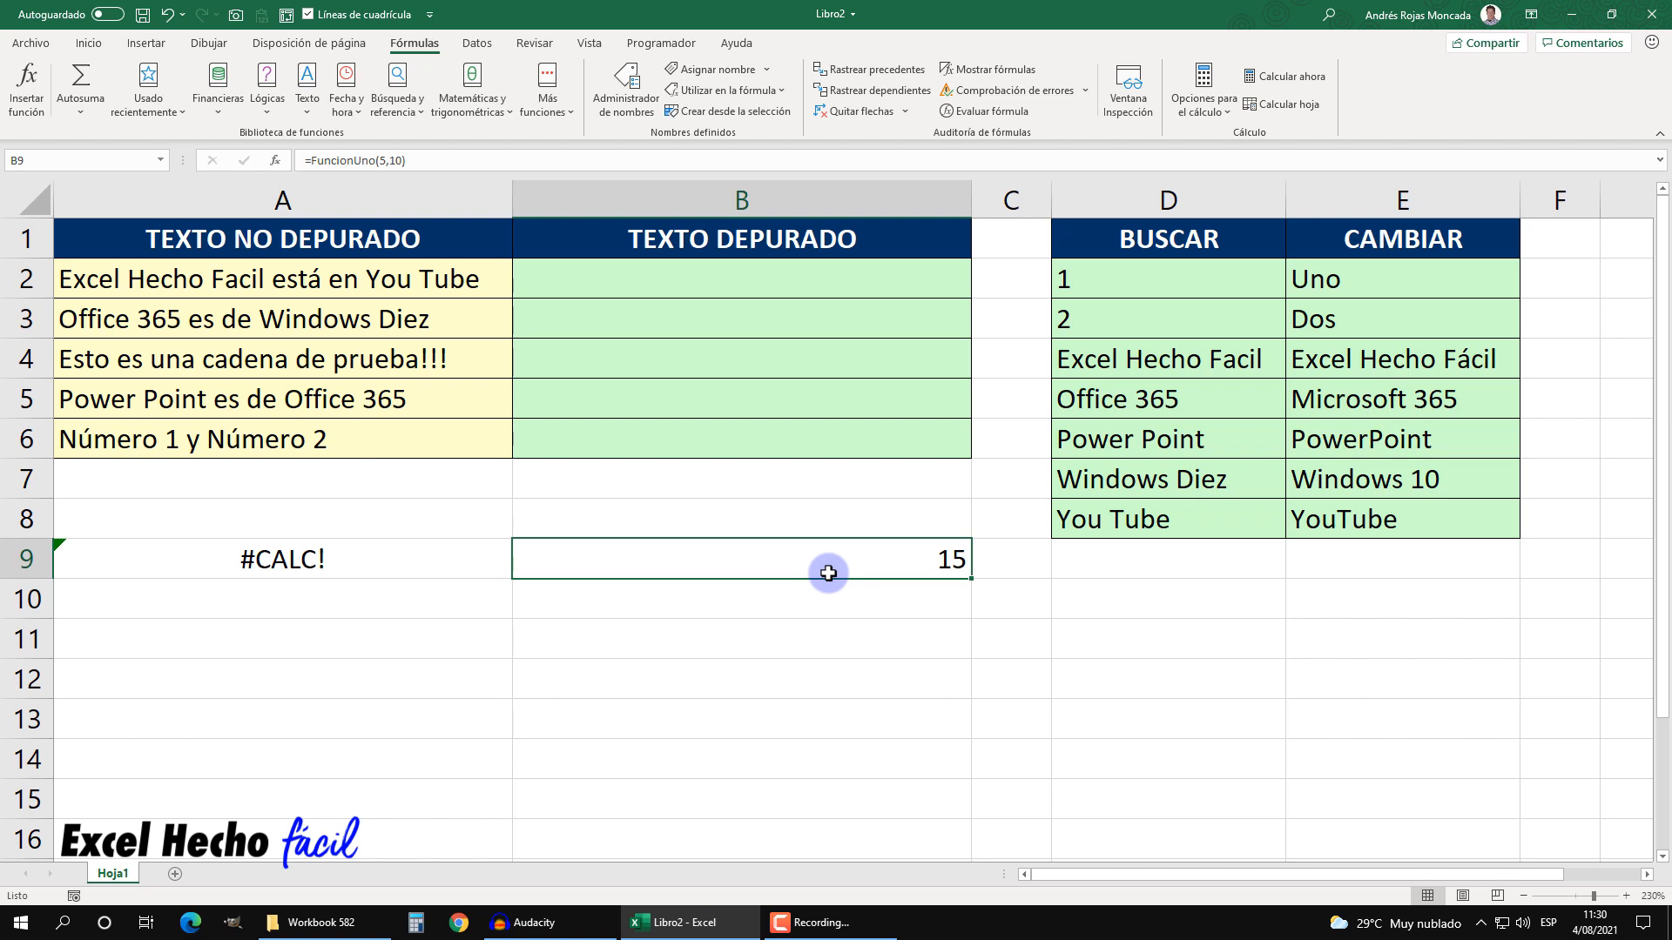
pyautogui.click(736, 68)
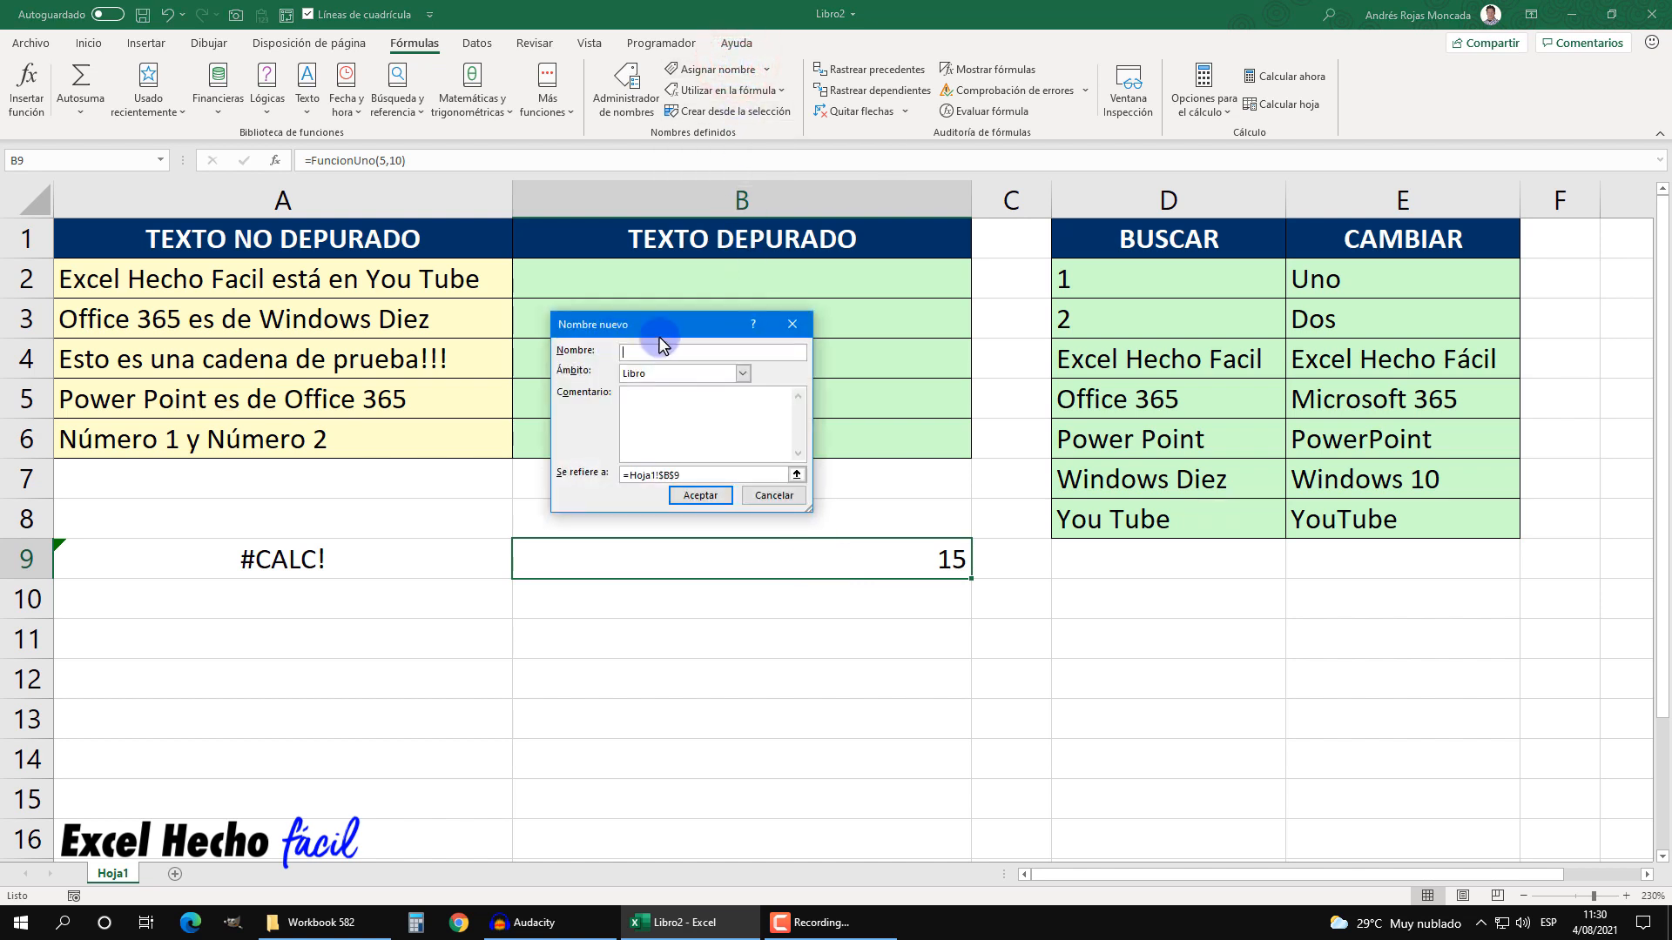
pyautogui.press('Escape')
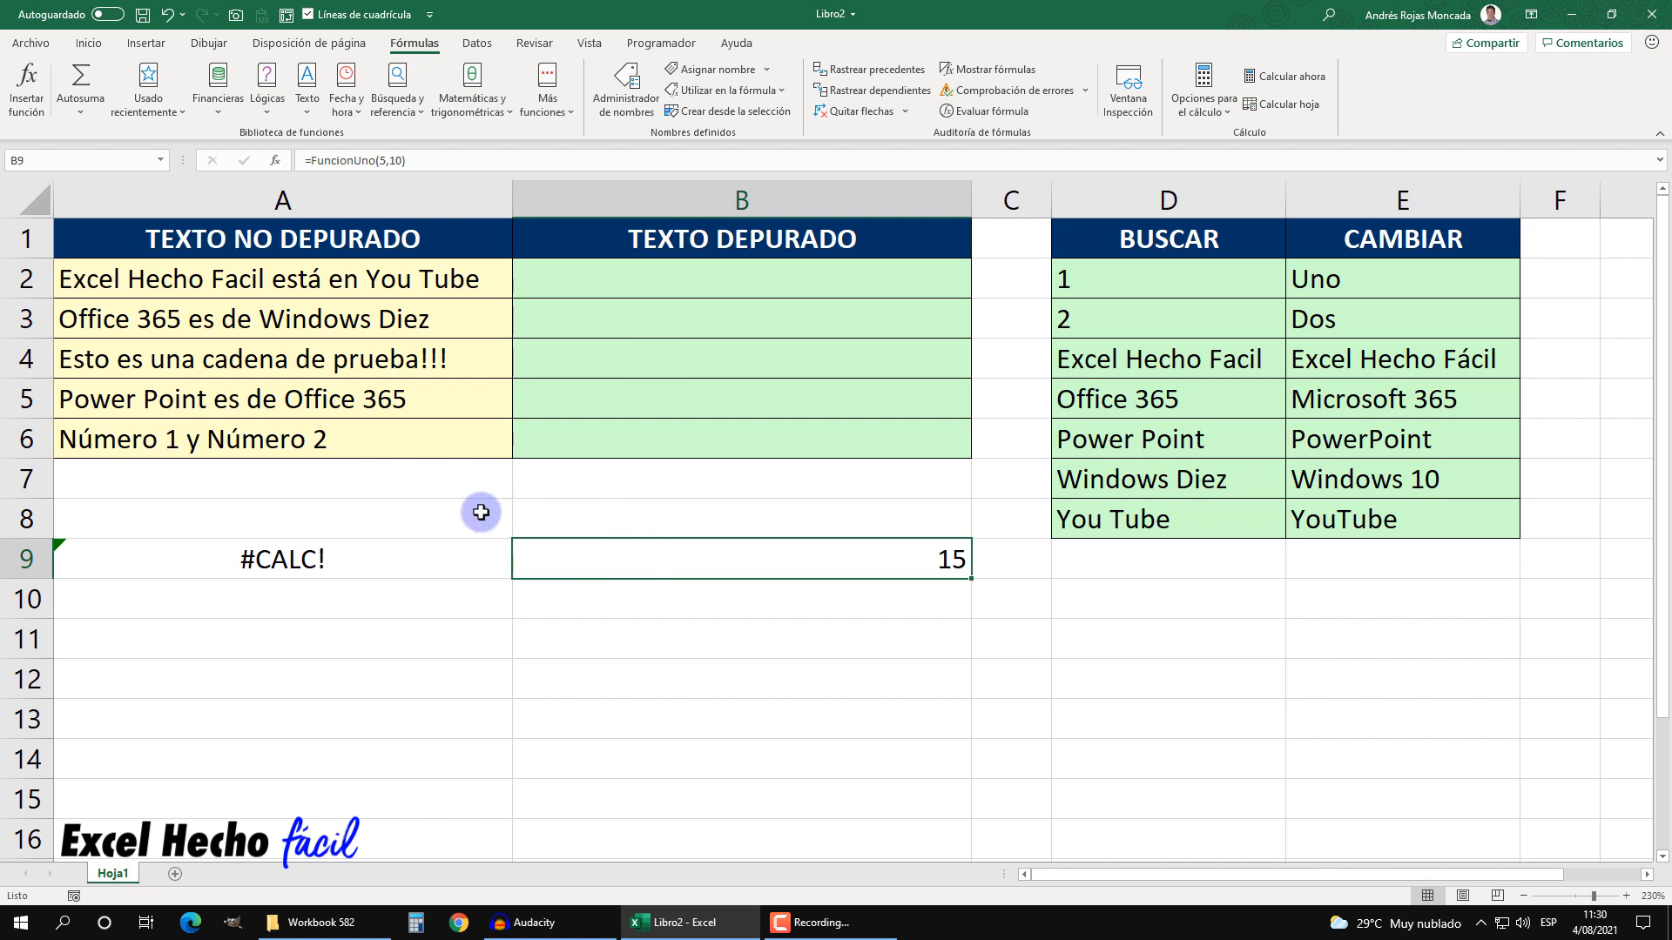
# - Clear the example formulas from the range A8:B10
pyautogui.moveTo(481, 512); pyautogui.dragTo(641, 581)
pyautogui.press('Delete')
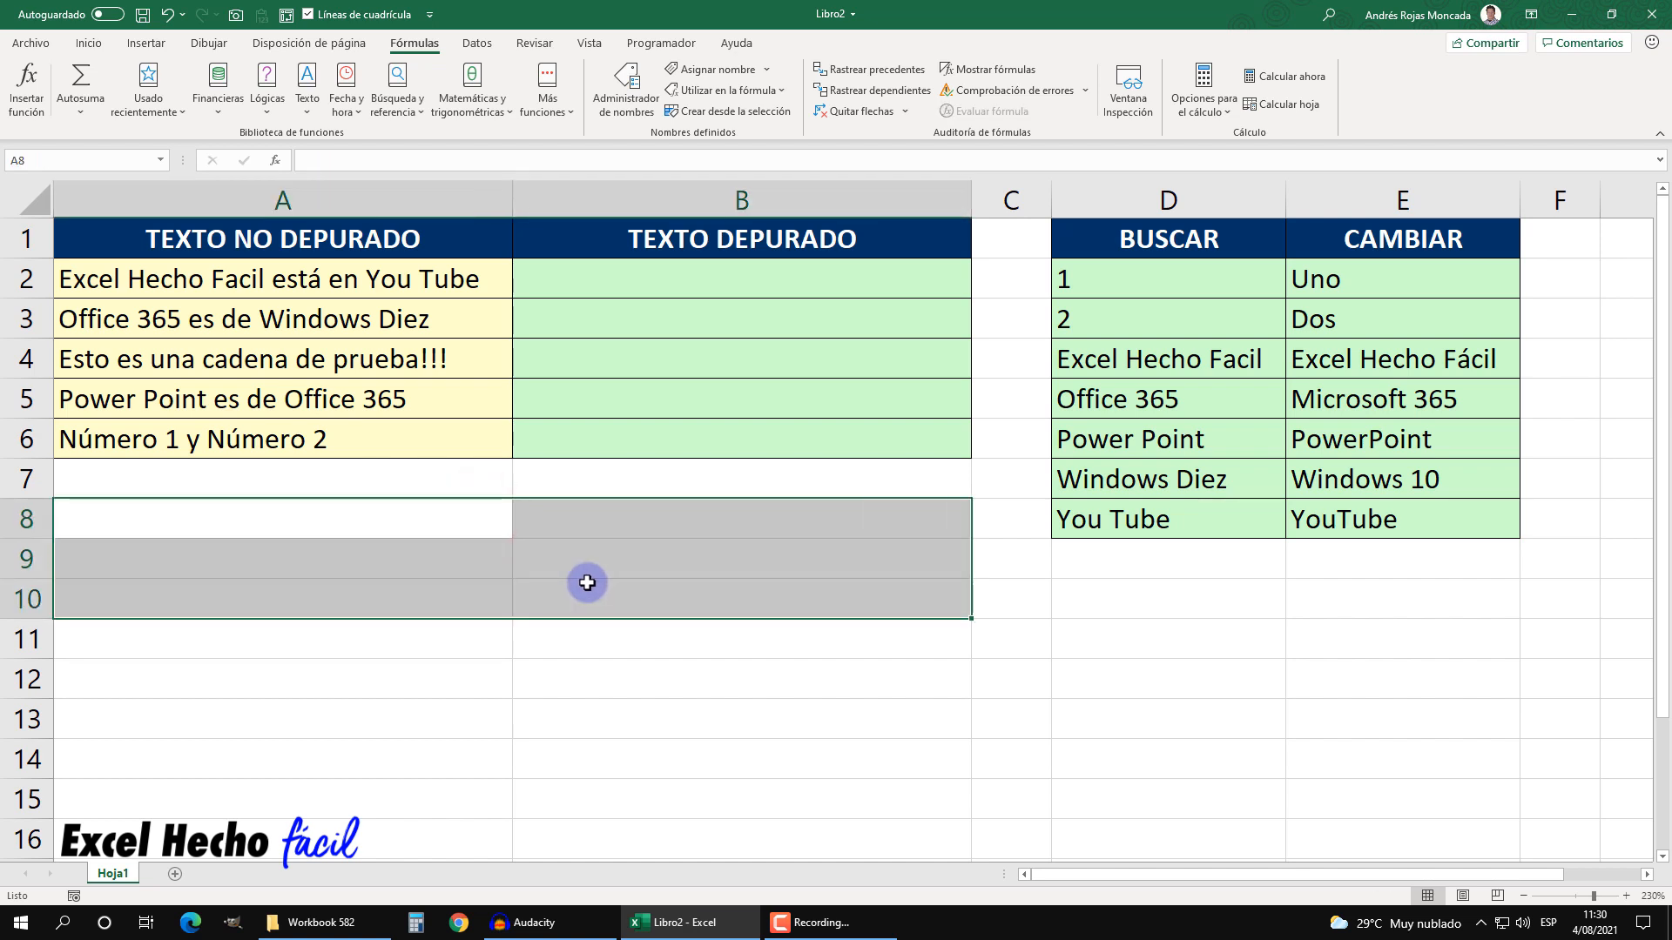
# - Begin a LAMBDA formula in cell A9 with the parameters vTND, vB and vC
pyautogui.click(422, 568)
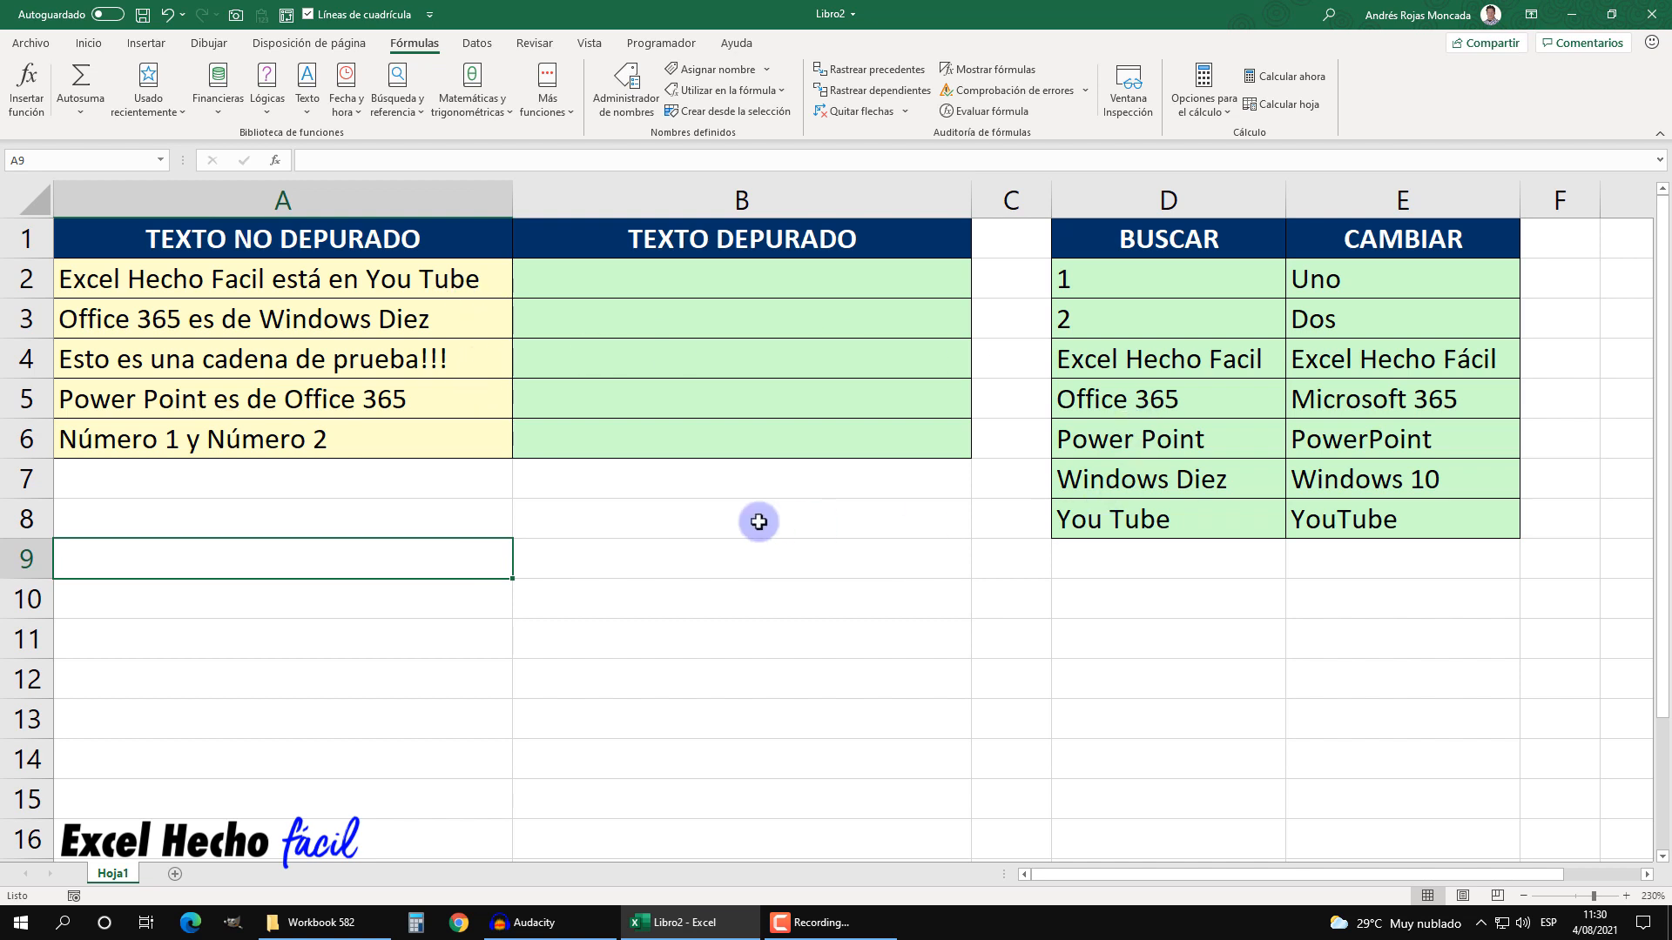
pyautogui.write('=la')
pyautogui.press('Tab')
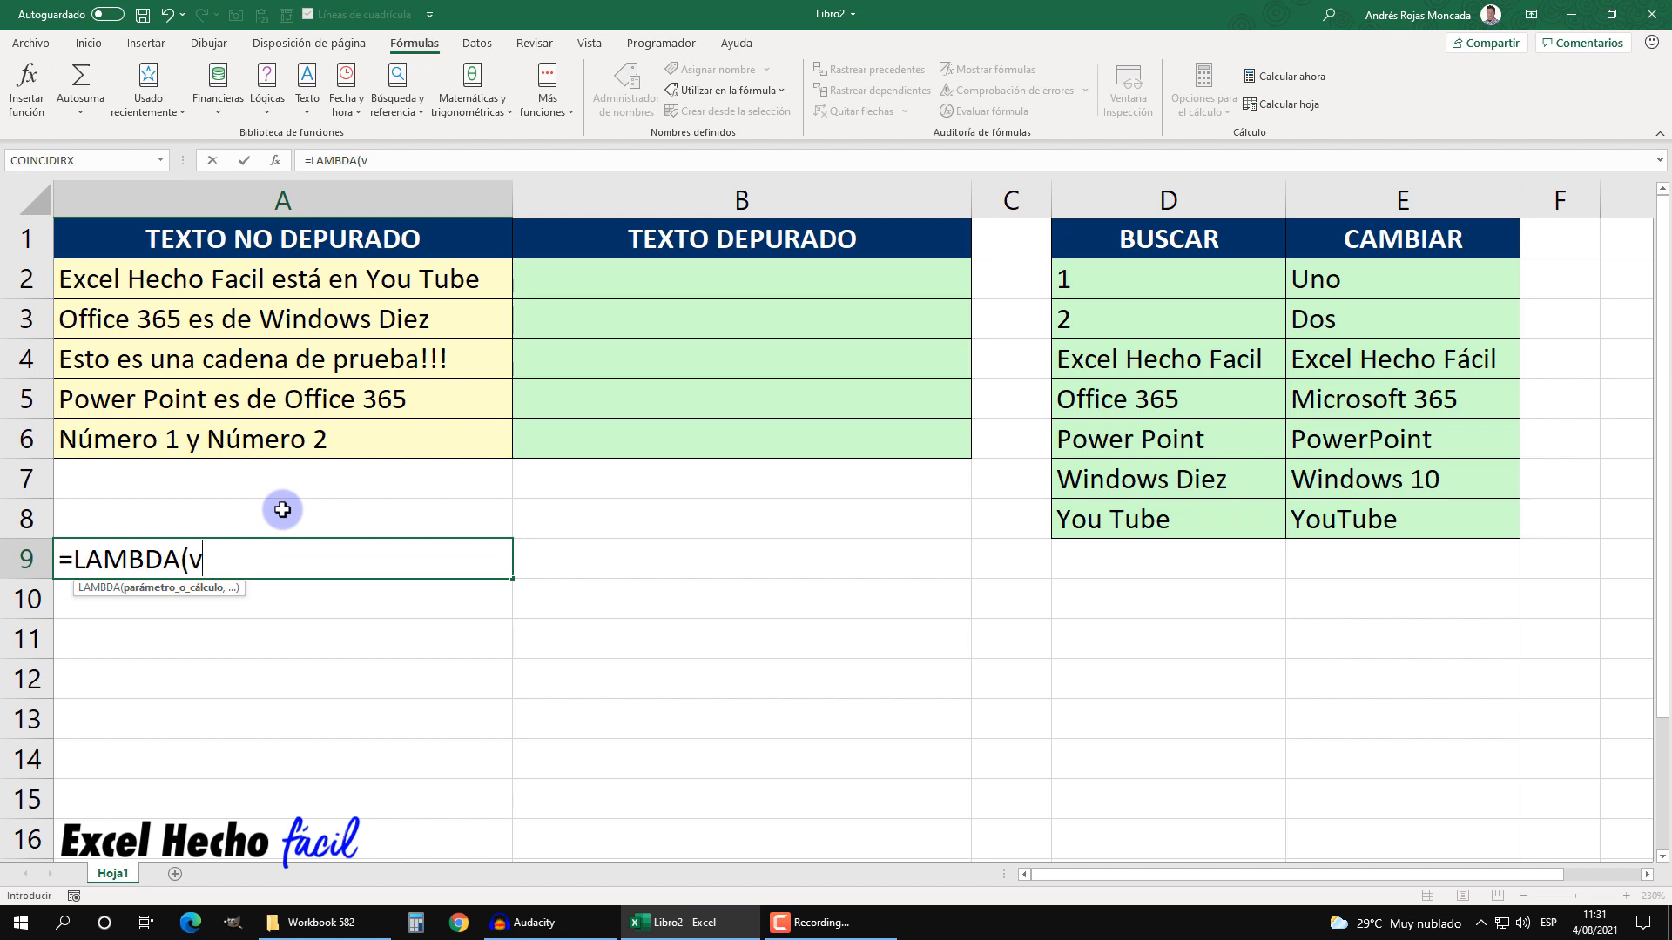
pyautogui.write('TND')
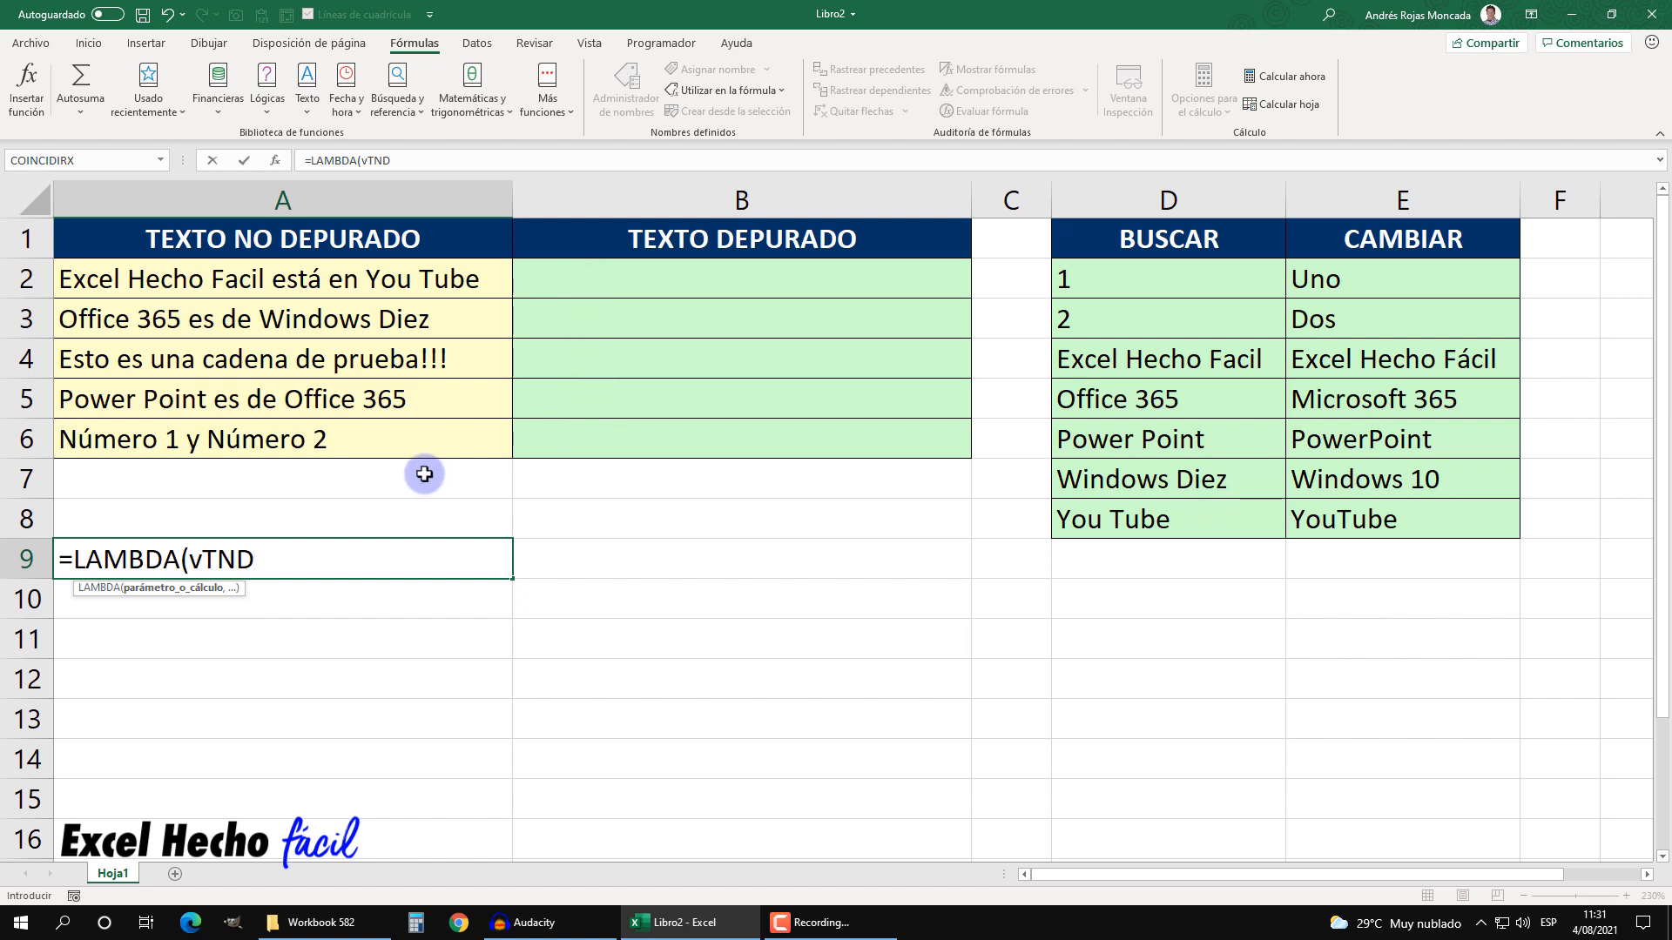
pyautogui.write(',')
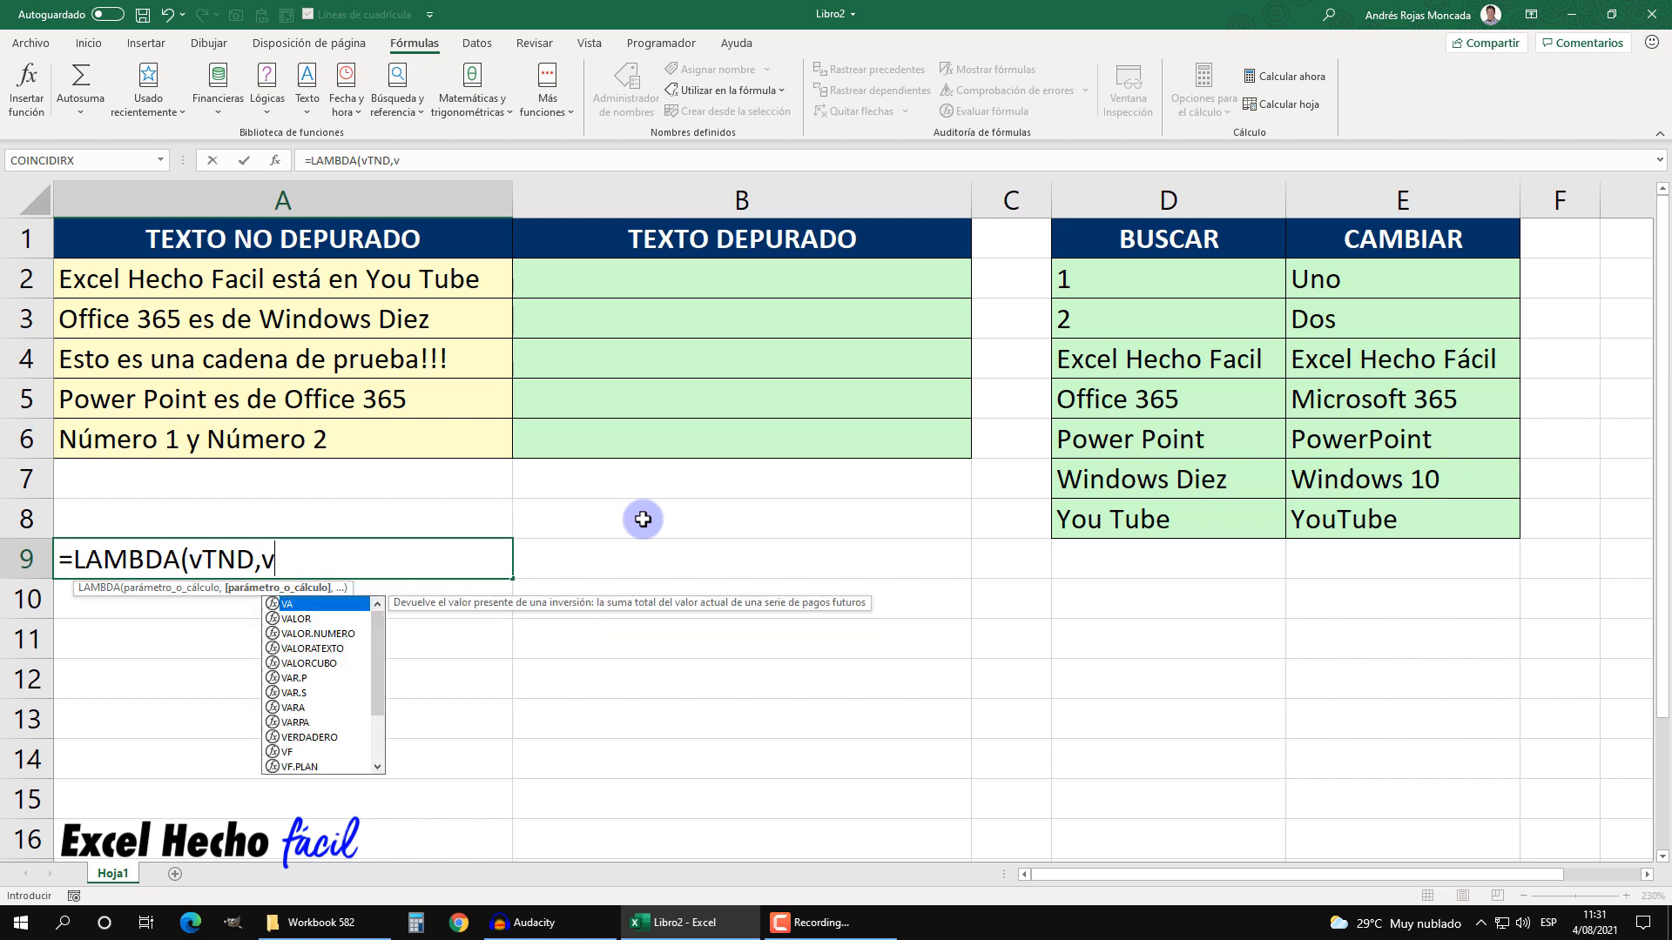
pyautogui.write('vB')
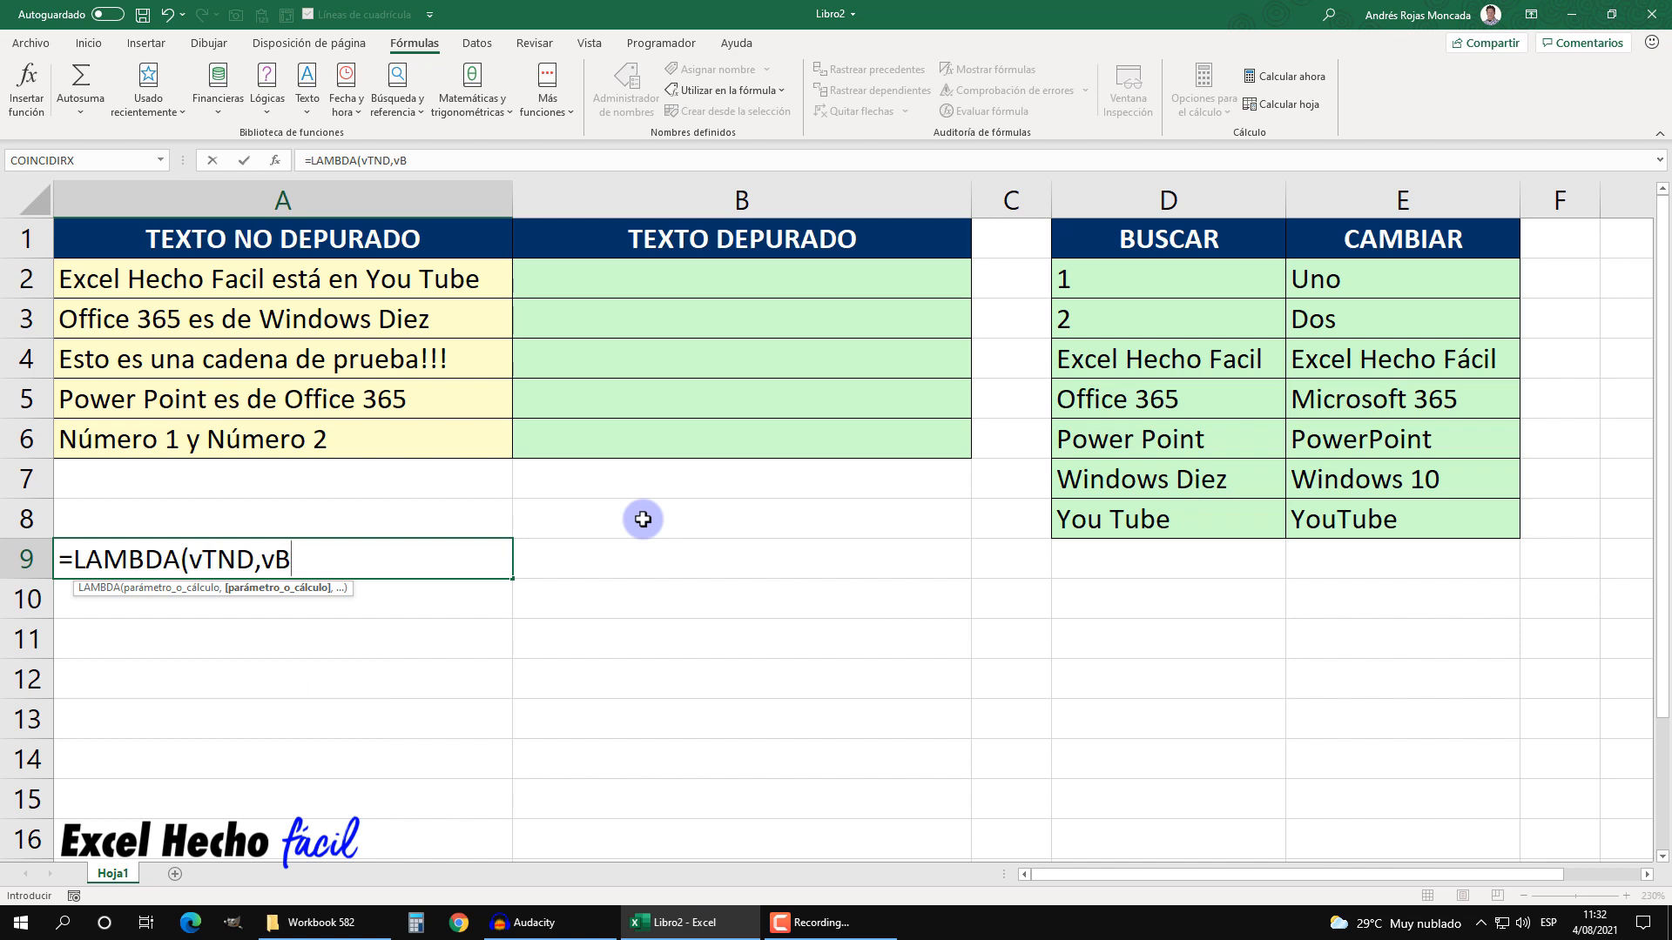
pyautogui.write(',')
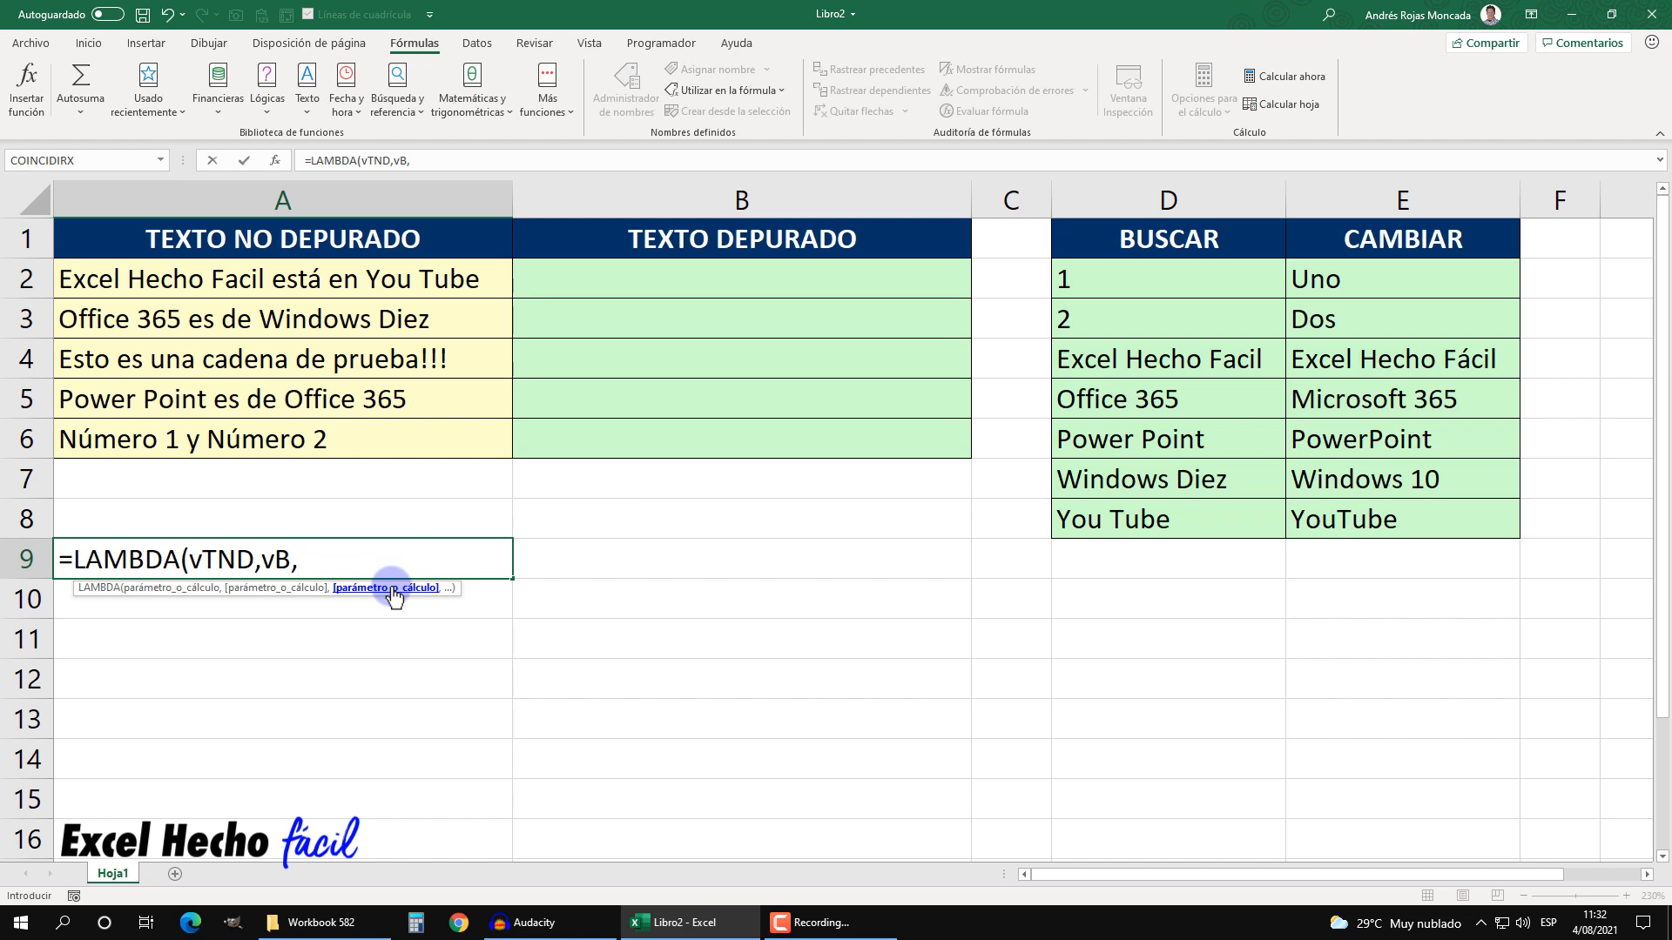
pyautogui.write('v')
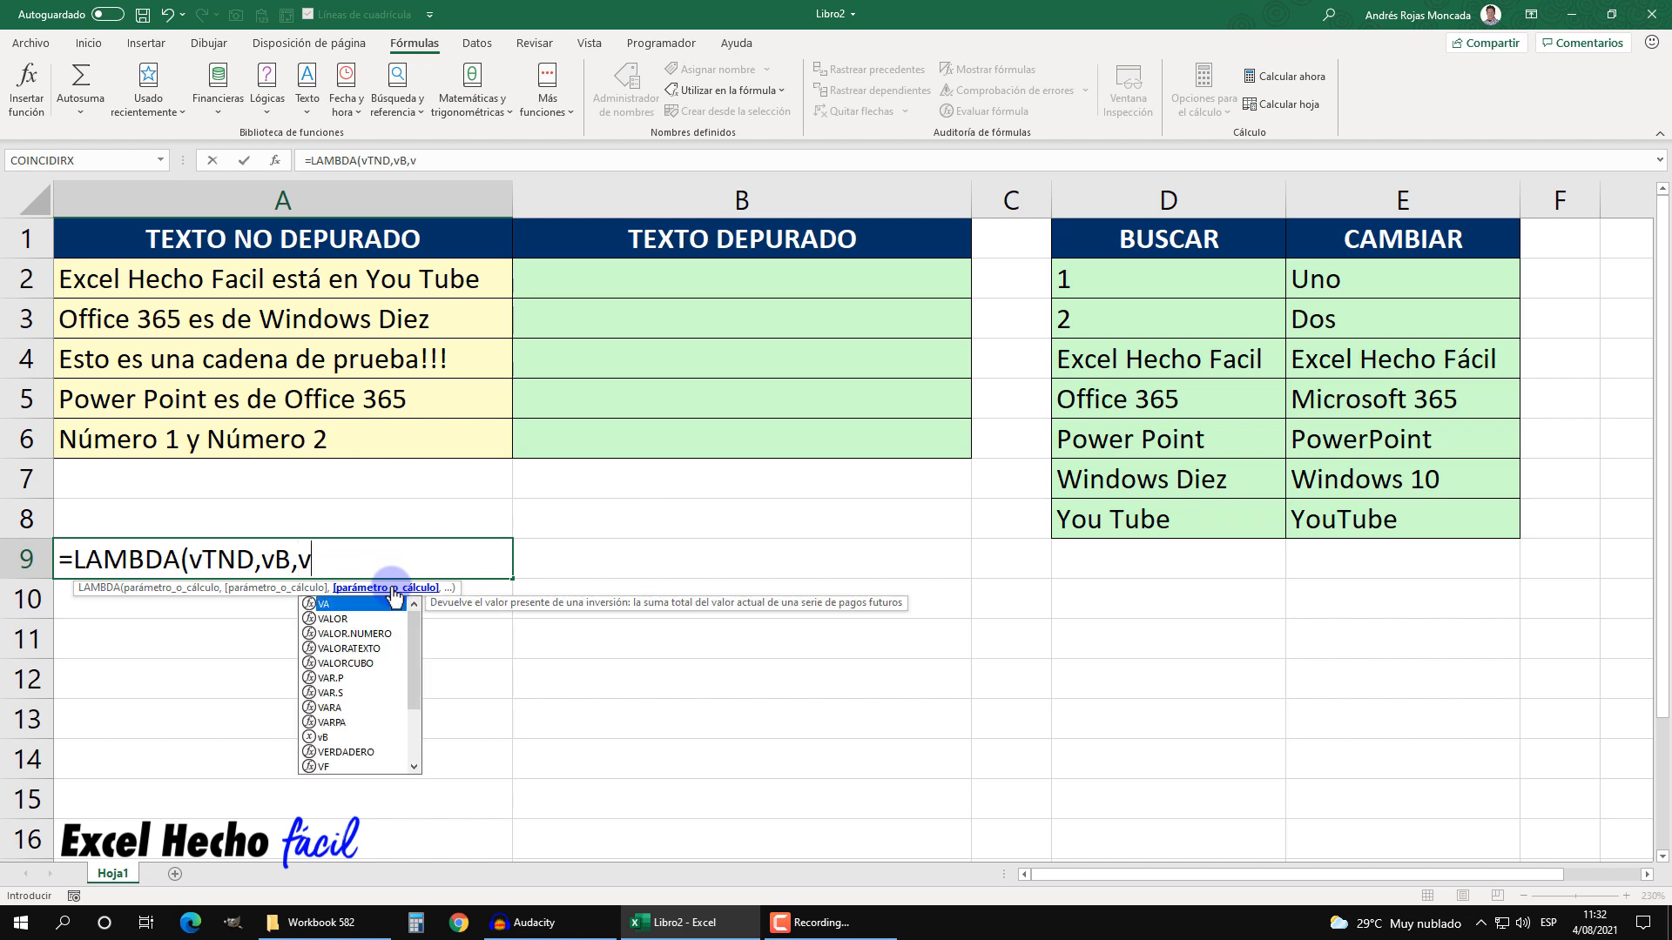
pyautogui.write('C')
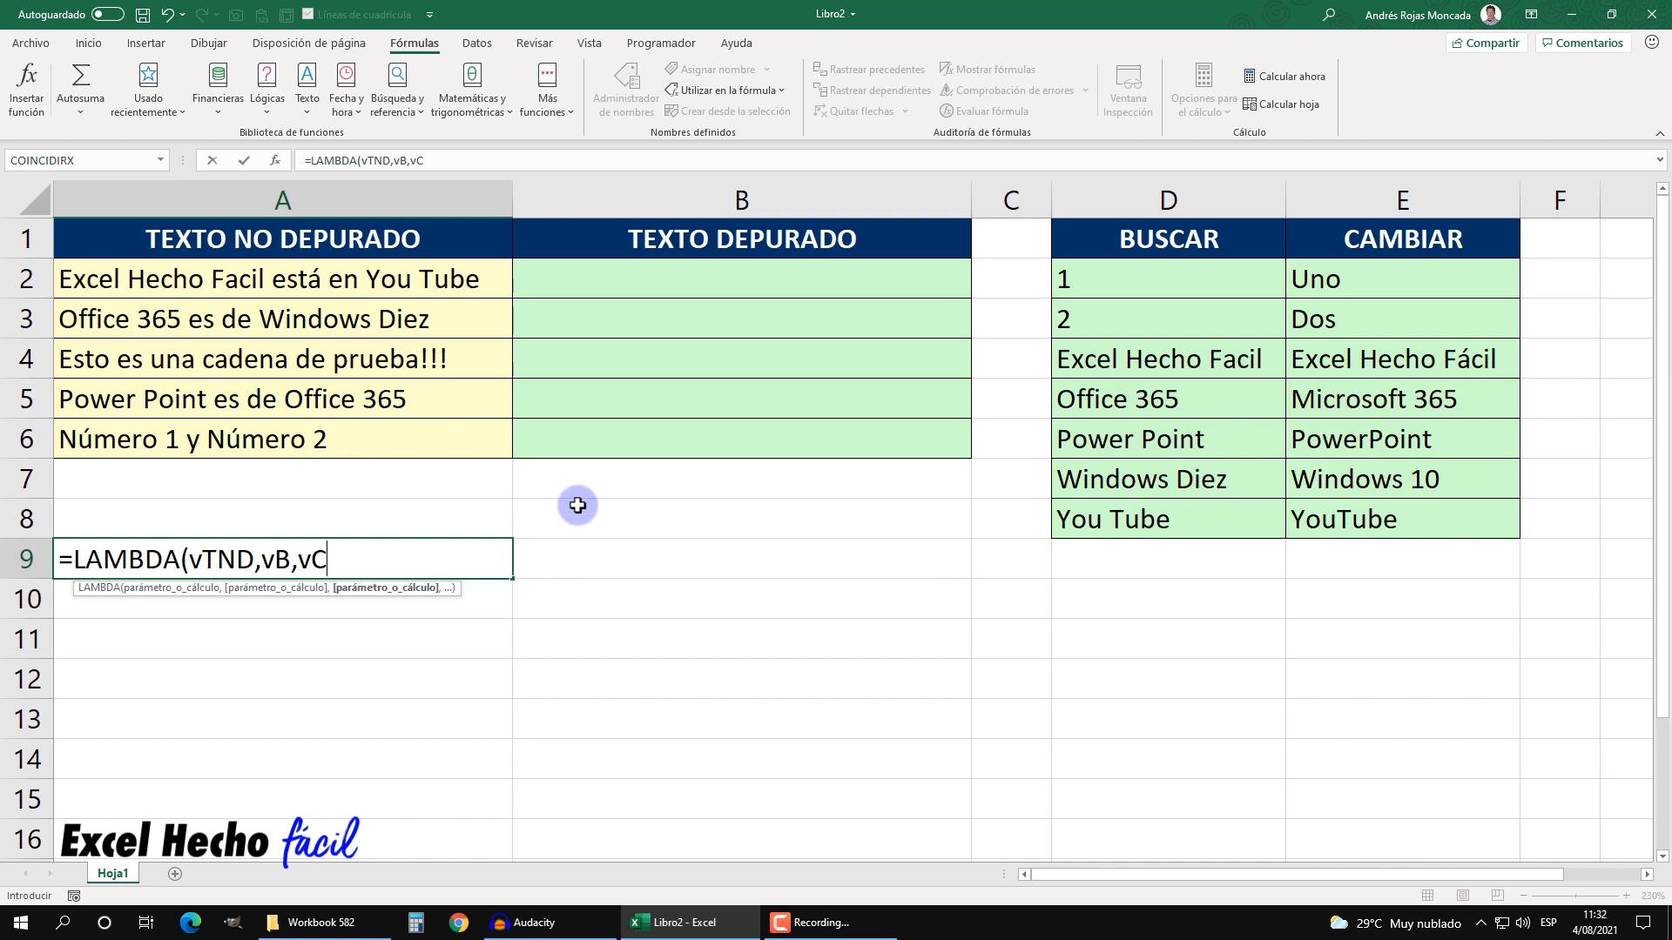
pyautogui.write(',')
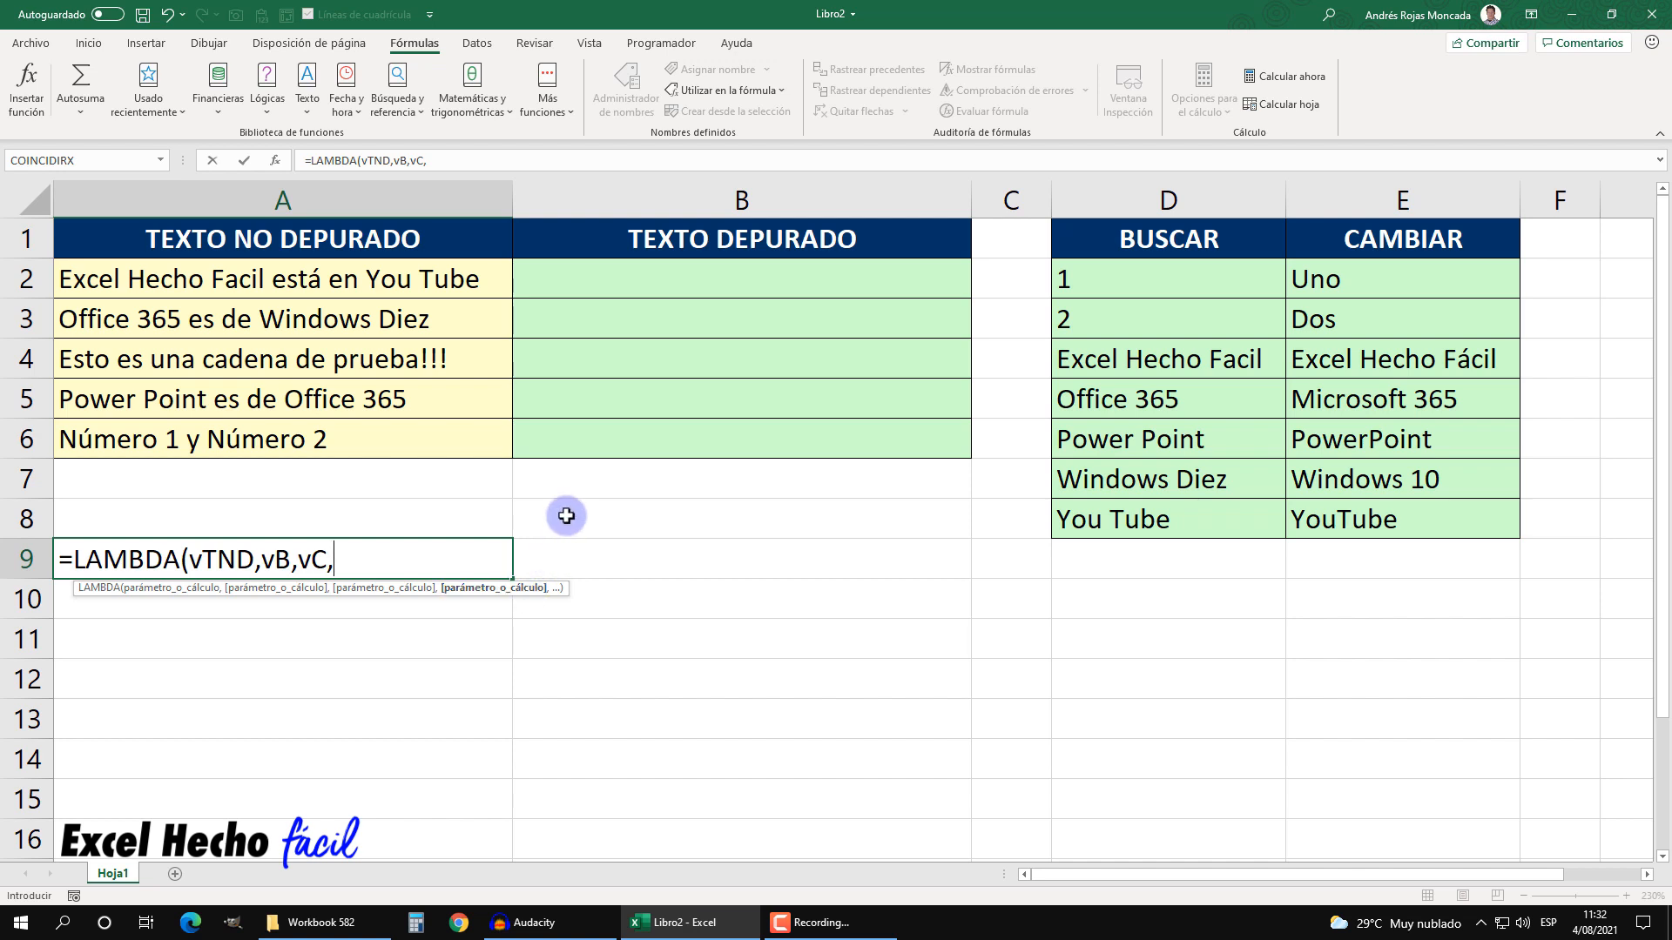
# - On a new line of the LAMBDA formula, add a SI function that returns vTND when vB=""
pyautogui.hotkey('alt', 'Return')
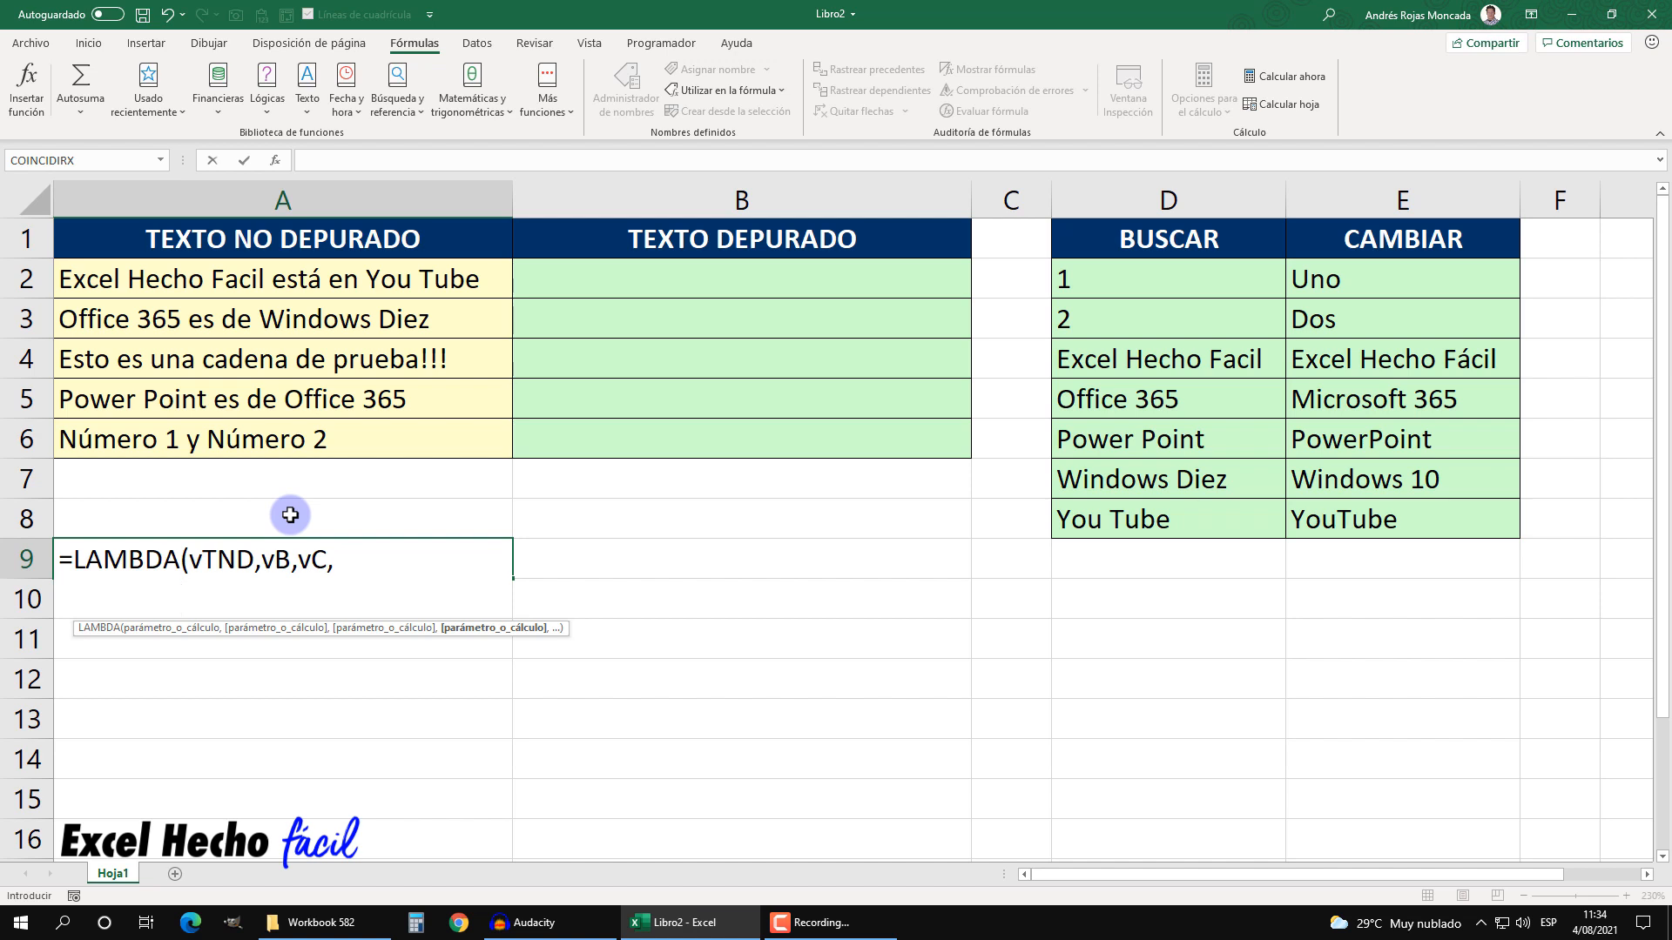
pyautogui.write('si')
pyautogui.press('Tab')
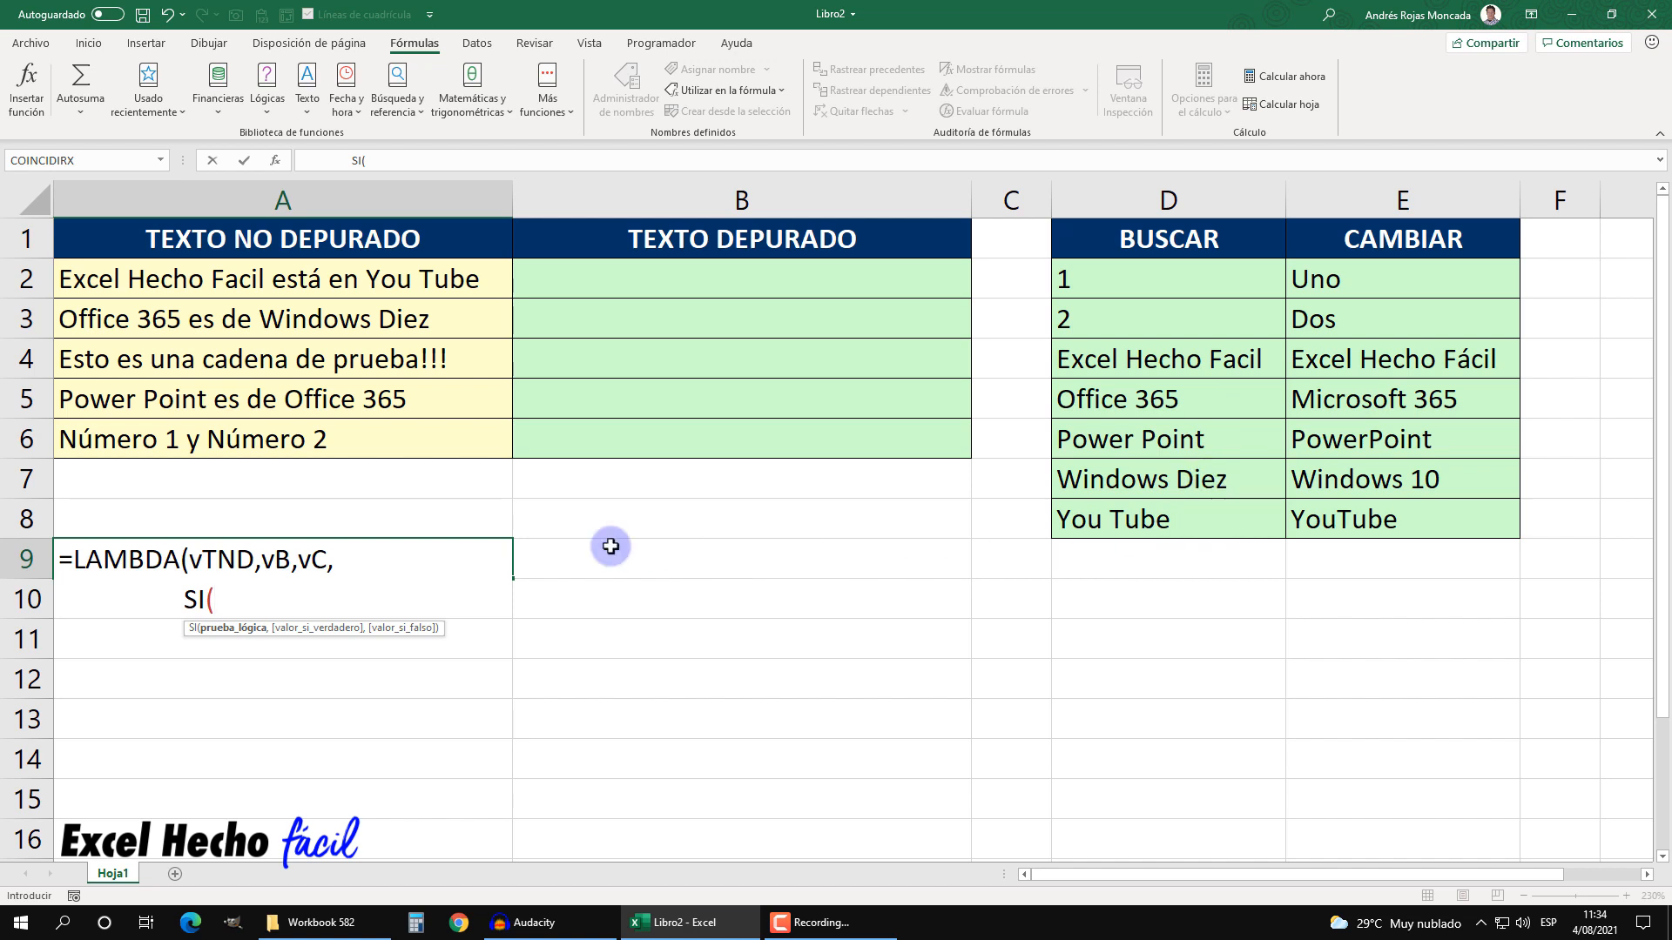
pyautogui.write('vb')
pyautogui.press('Tab')
pyautogui.write('="",')
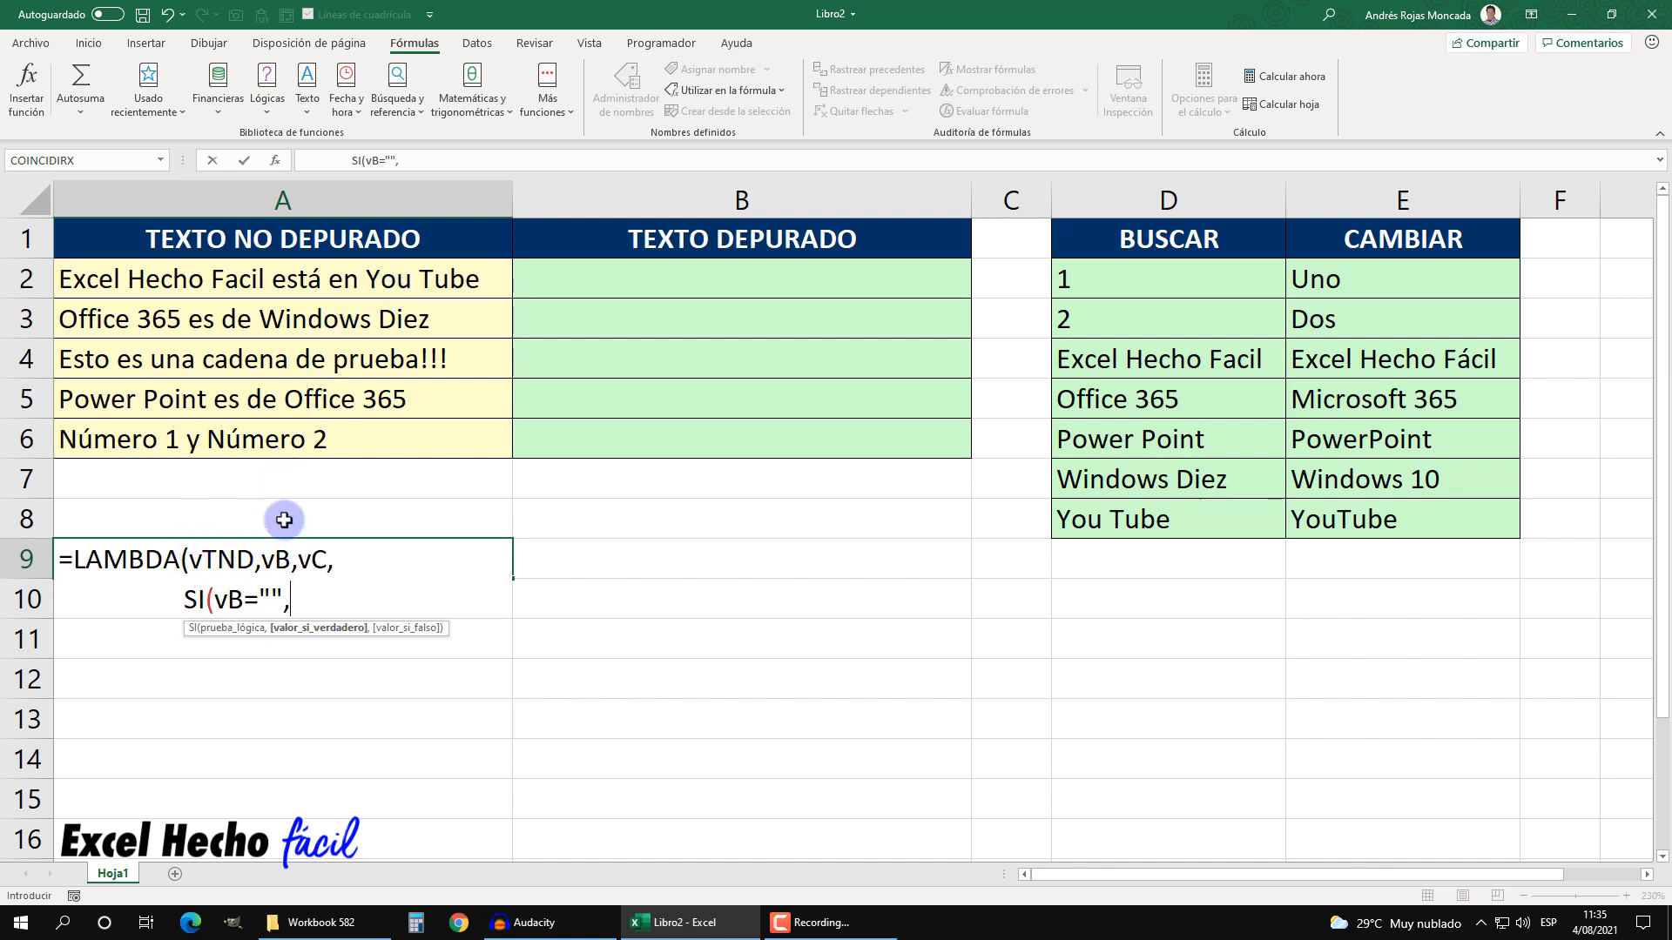
pyautogui.write('v')
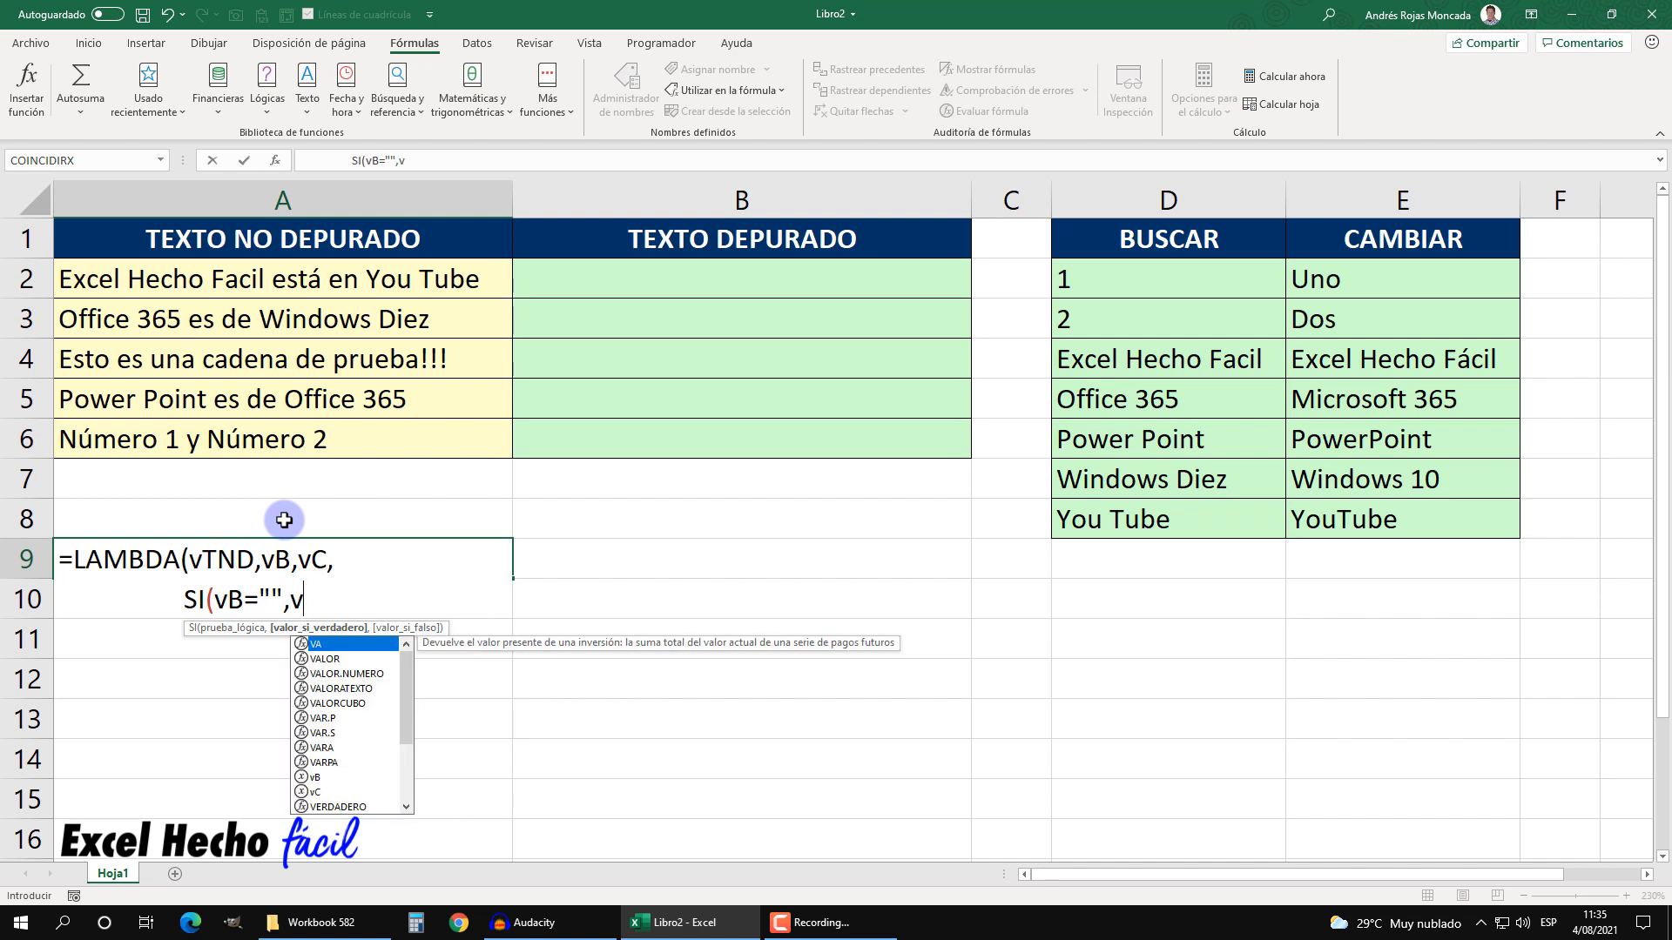
pyautogui.write('tnd')
pyautogui.press('Tab')
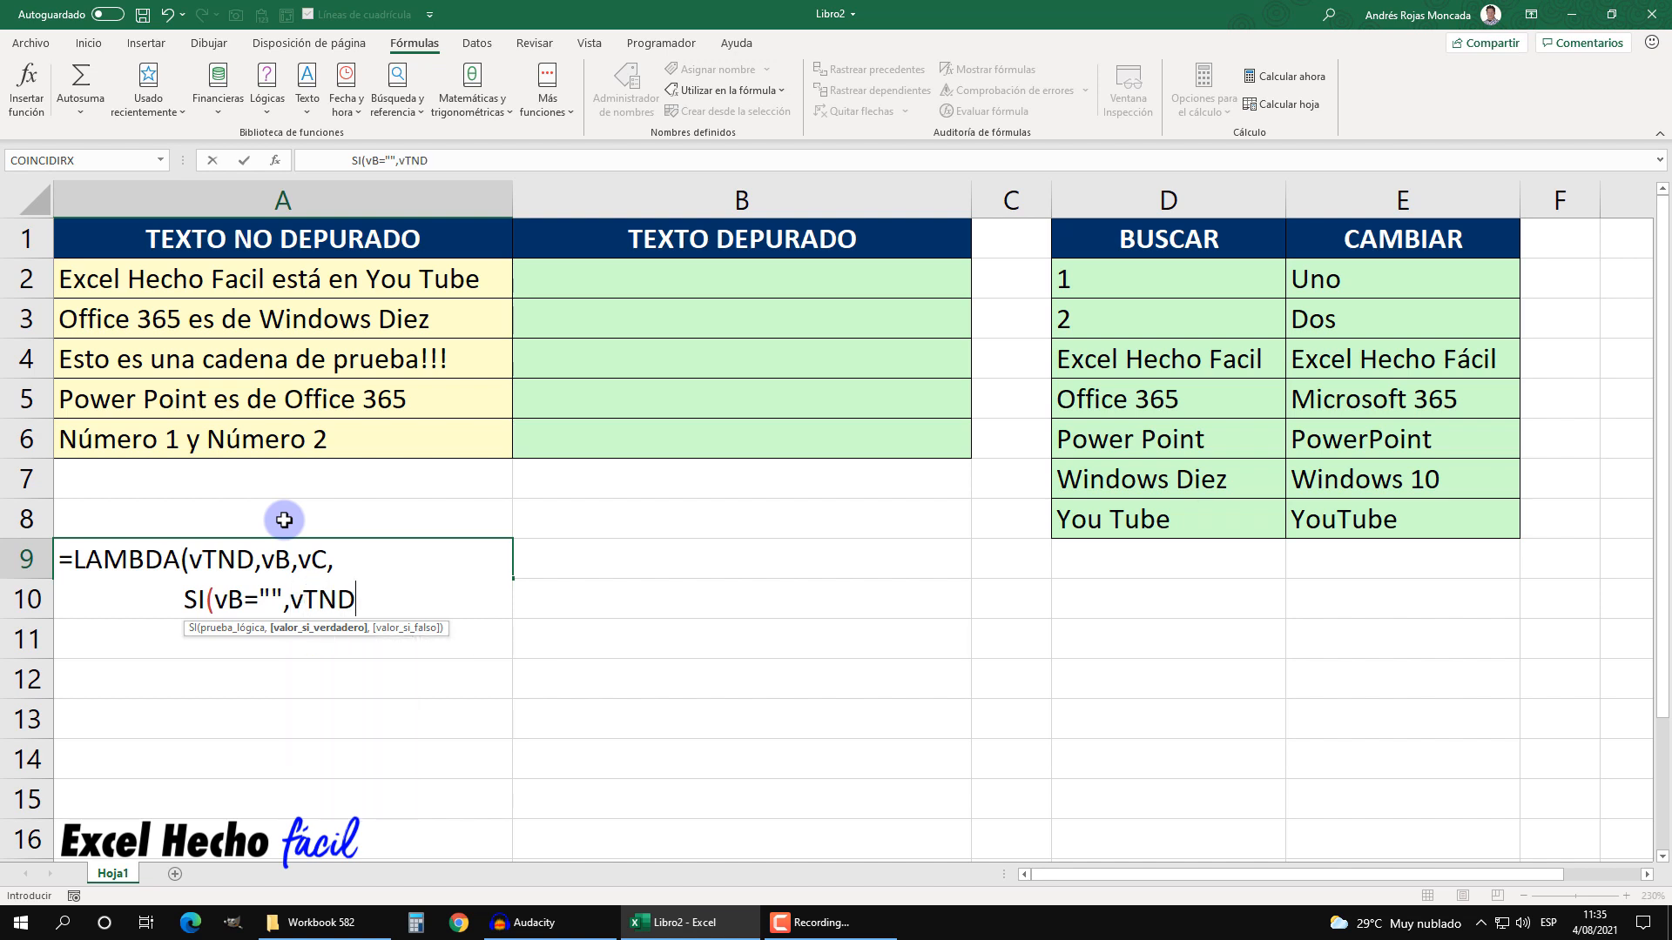
pyautogui.write(',')
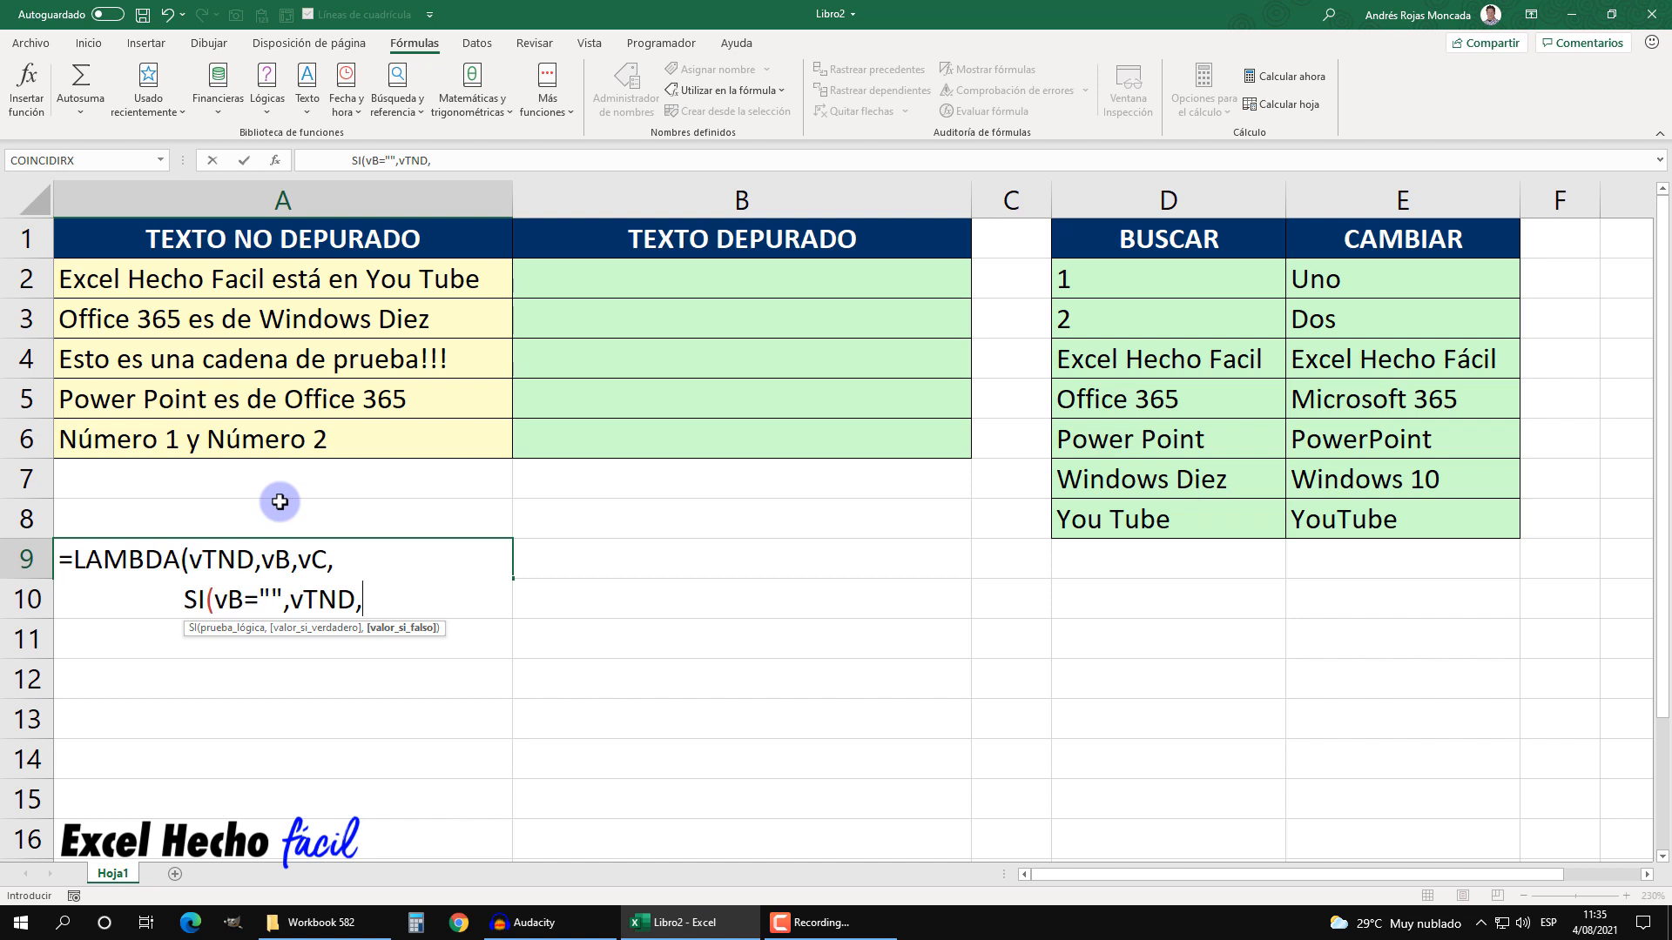
# - Start a LET function on a new line as the value-if-false argument of SI
pyautogui.hotkey('alt', 'Return')
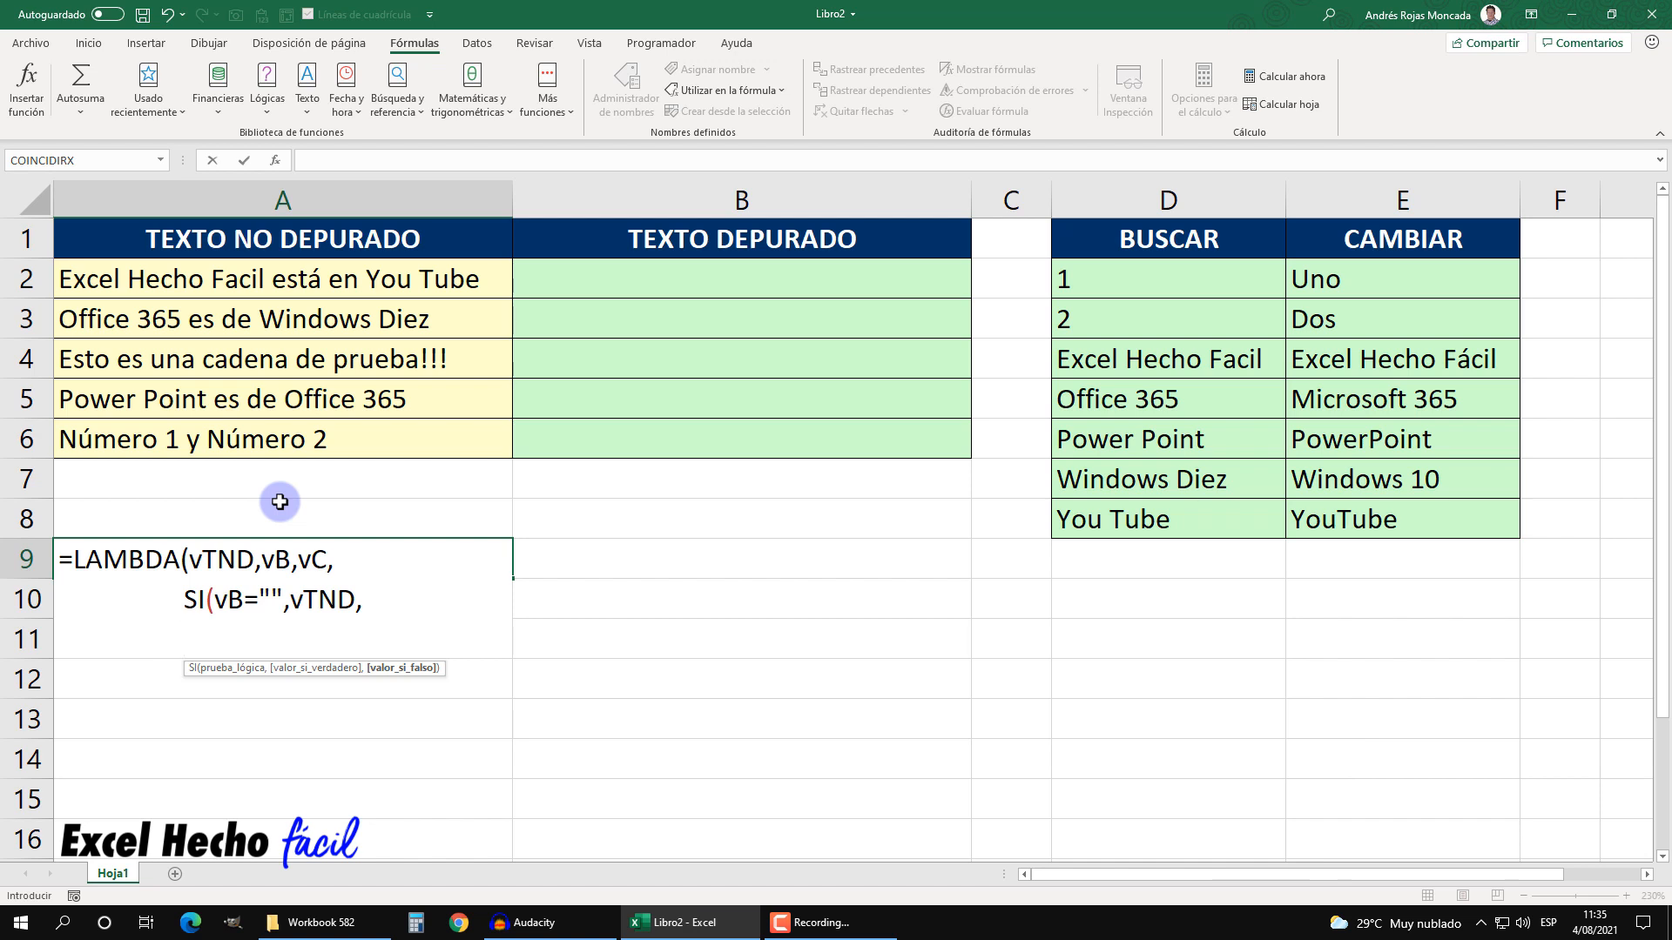
pyautogui.write('let')
pyautogui.press('Tab')
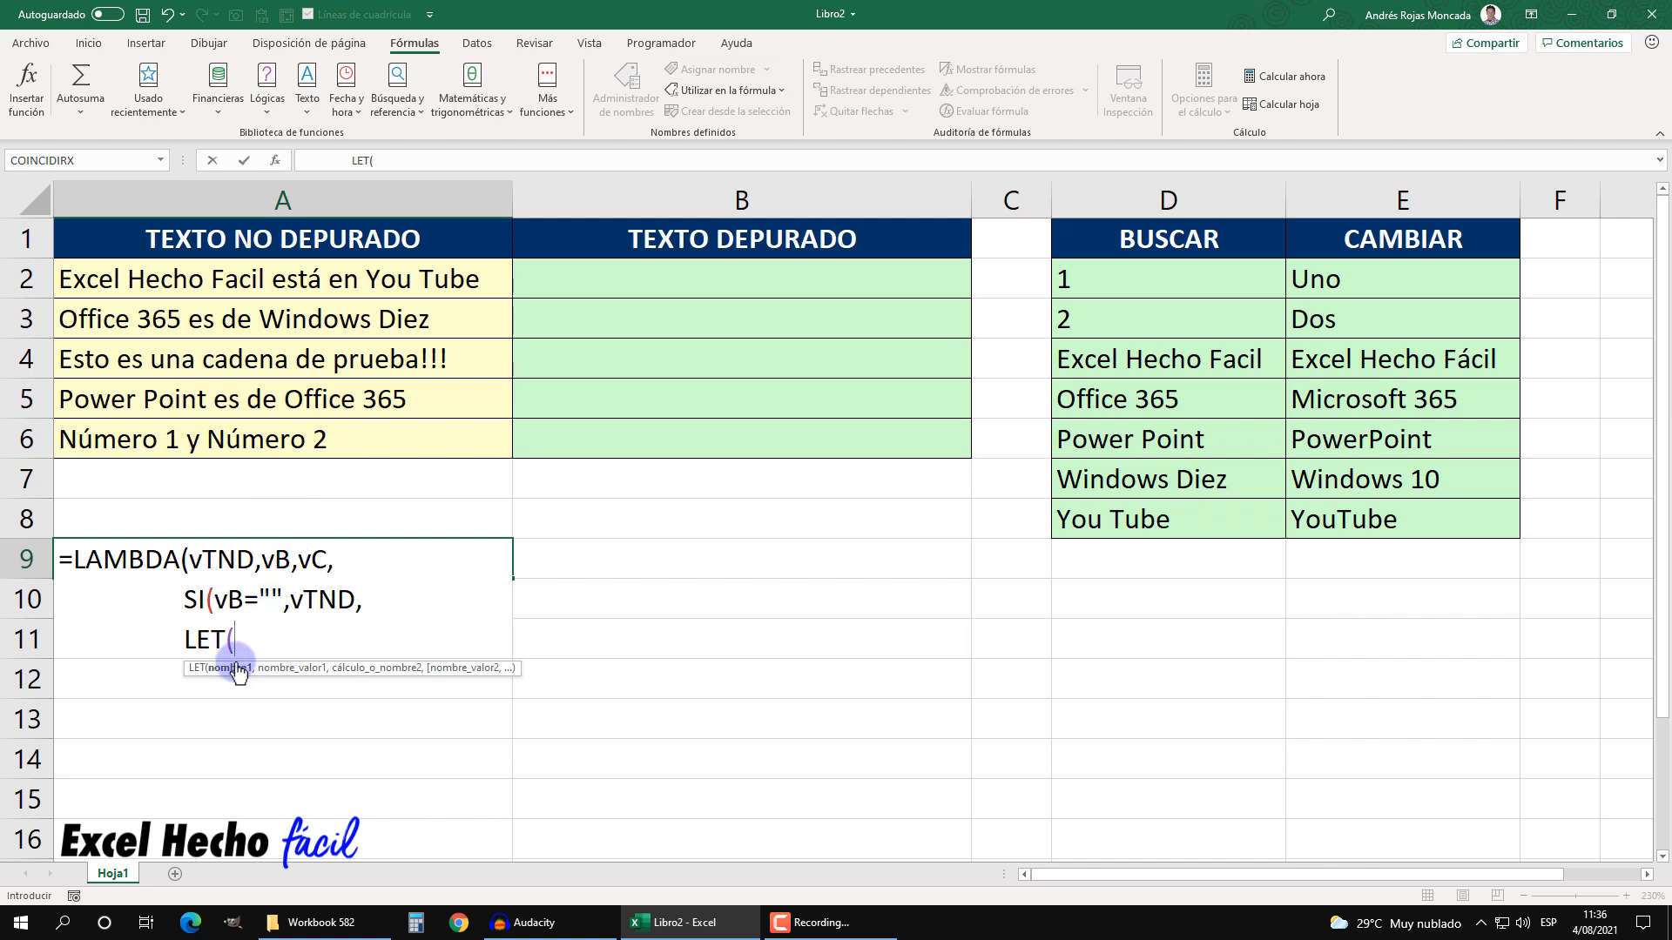
# - Fill LET with sample arguments: name a as 1+1, name b as 2*2, and the calculation a+b
pyautogui.write('a')
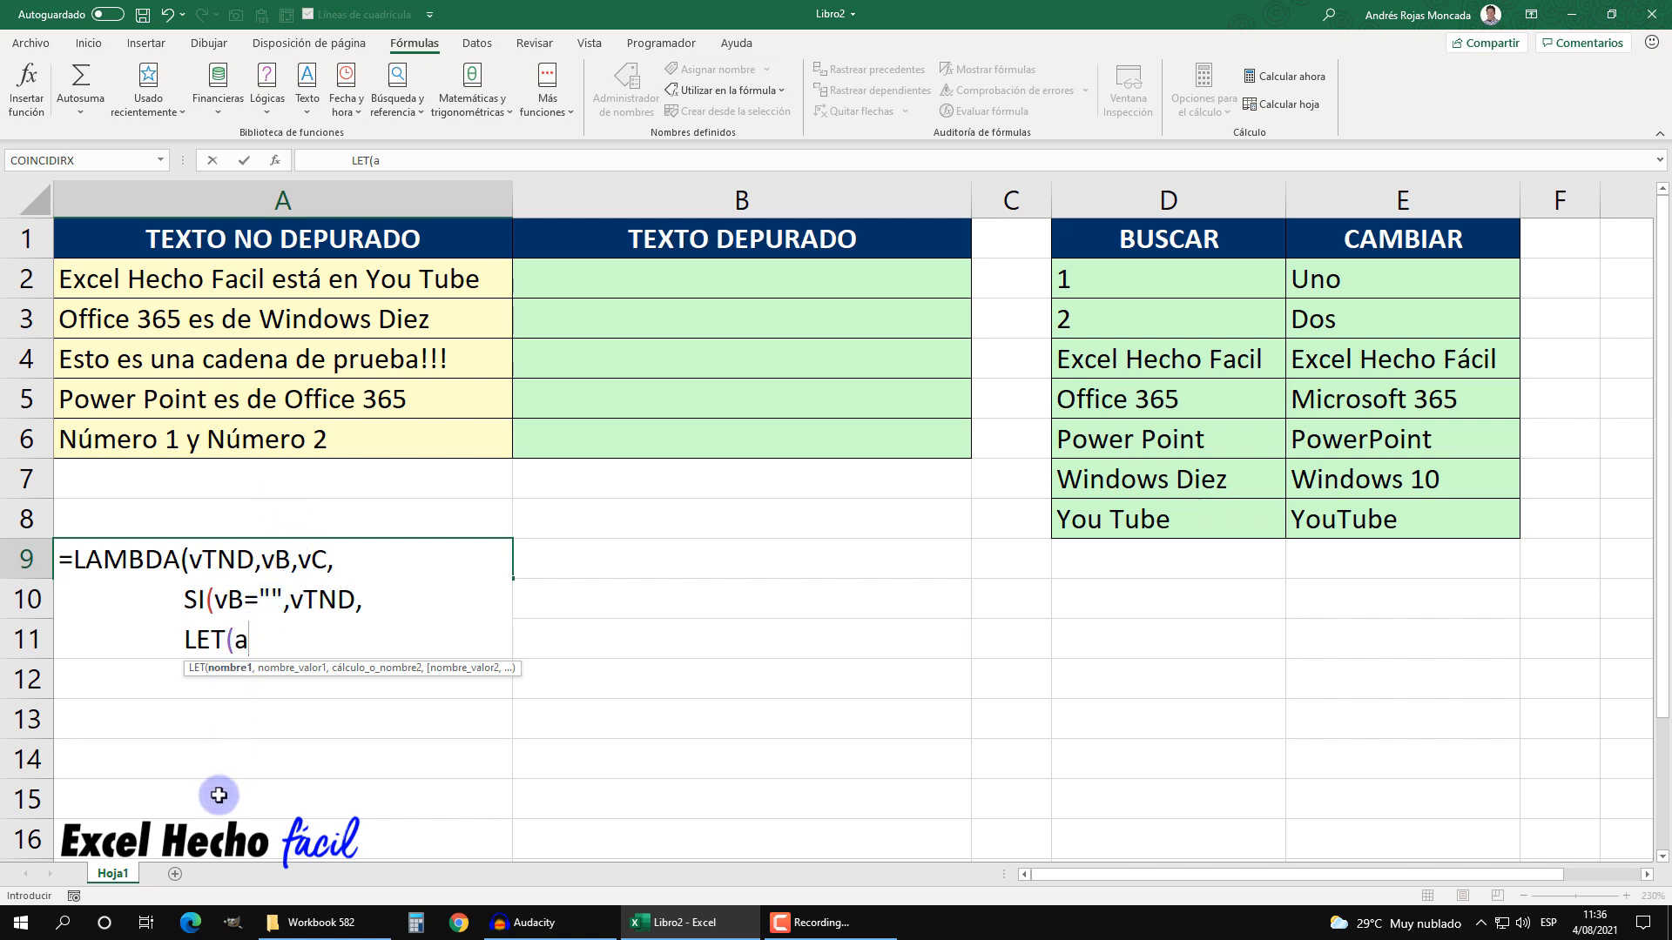
pyautogui.write(',')
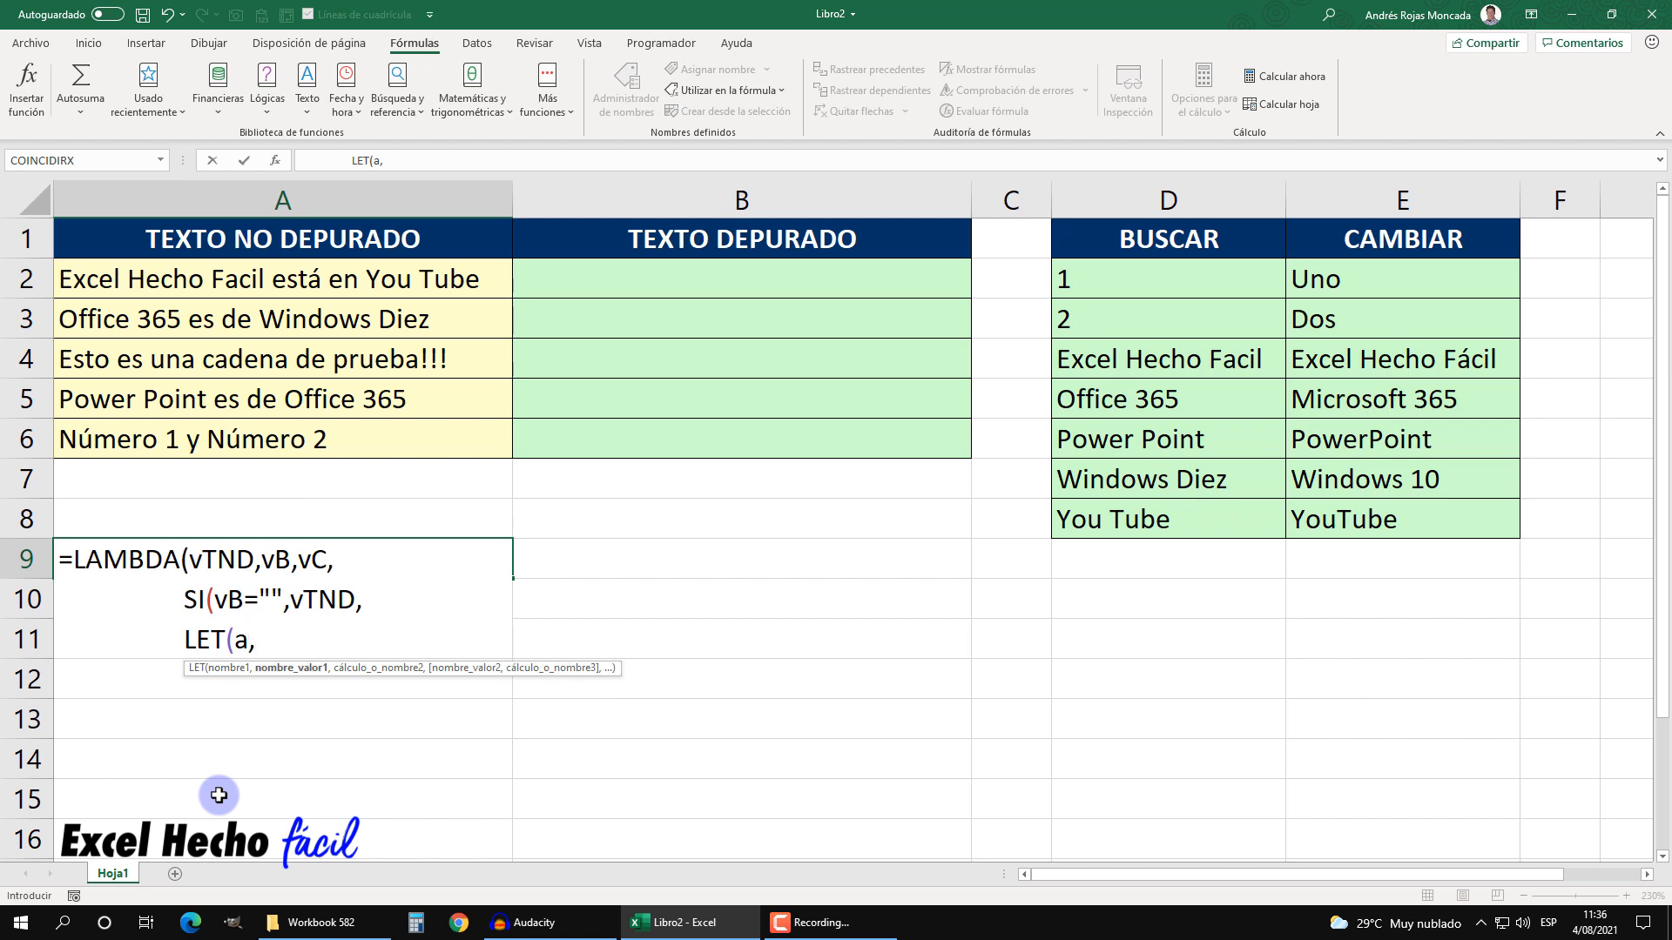
pyautogui.write('1+1,')
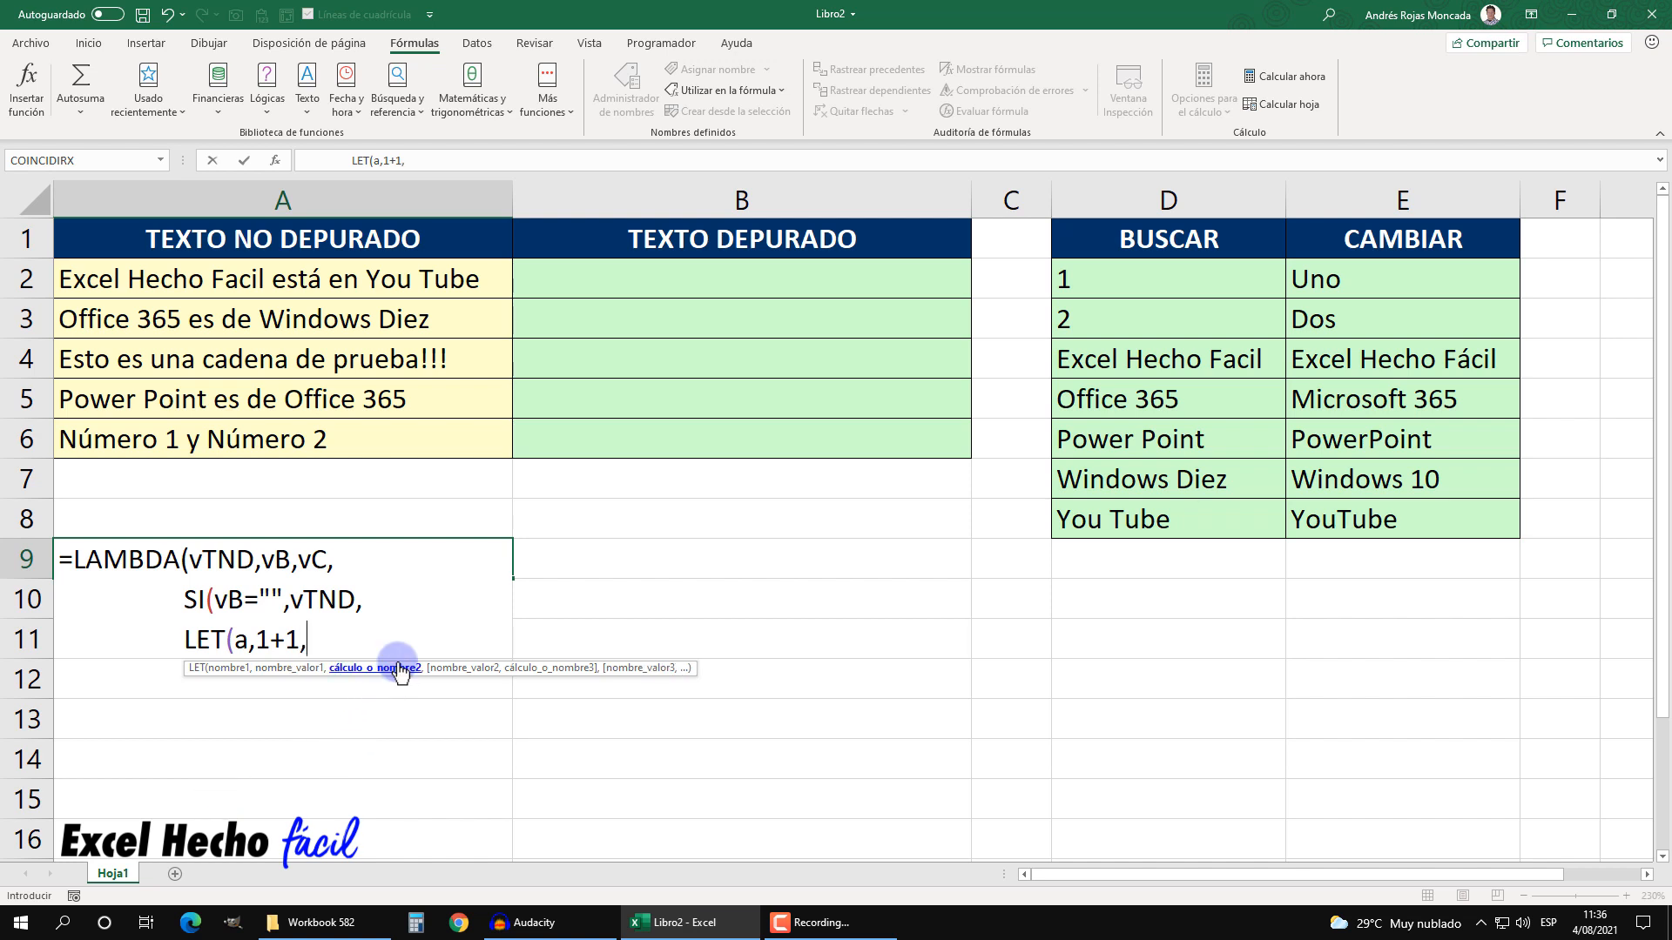
pyautogui.write('b')
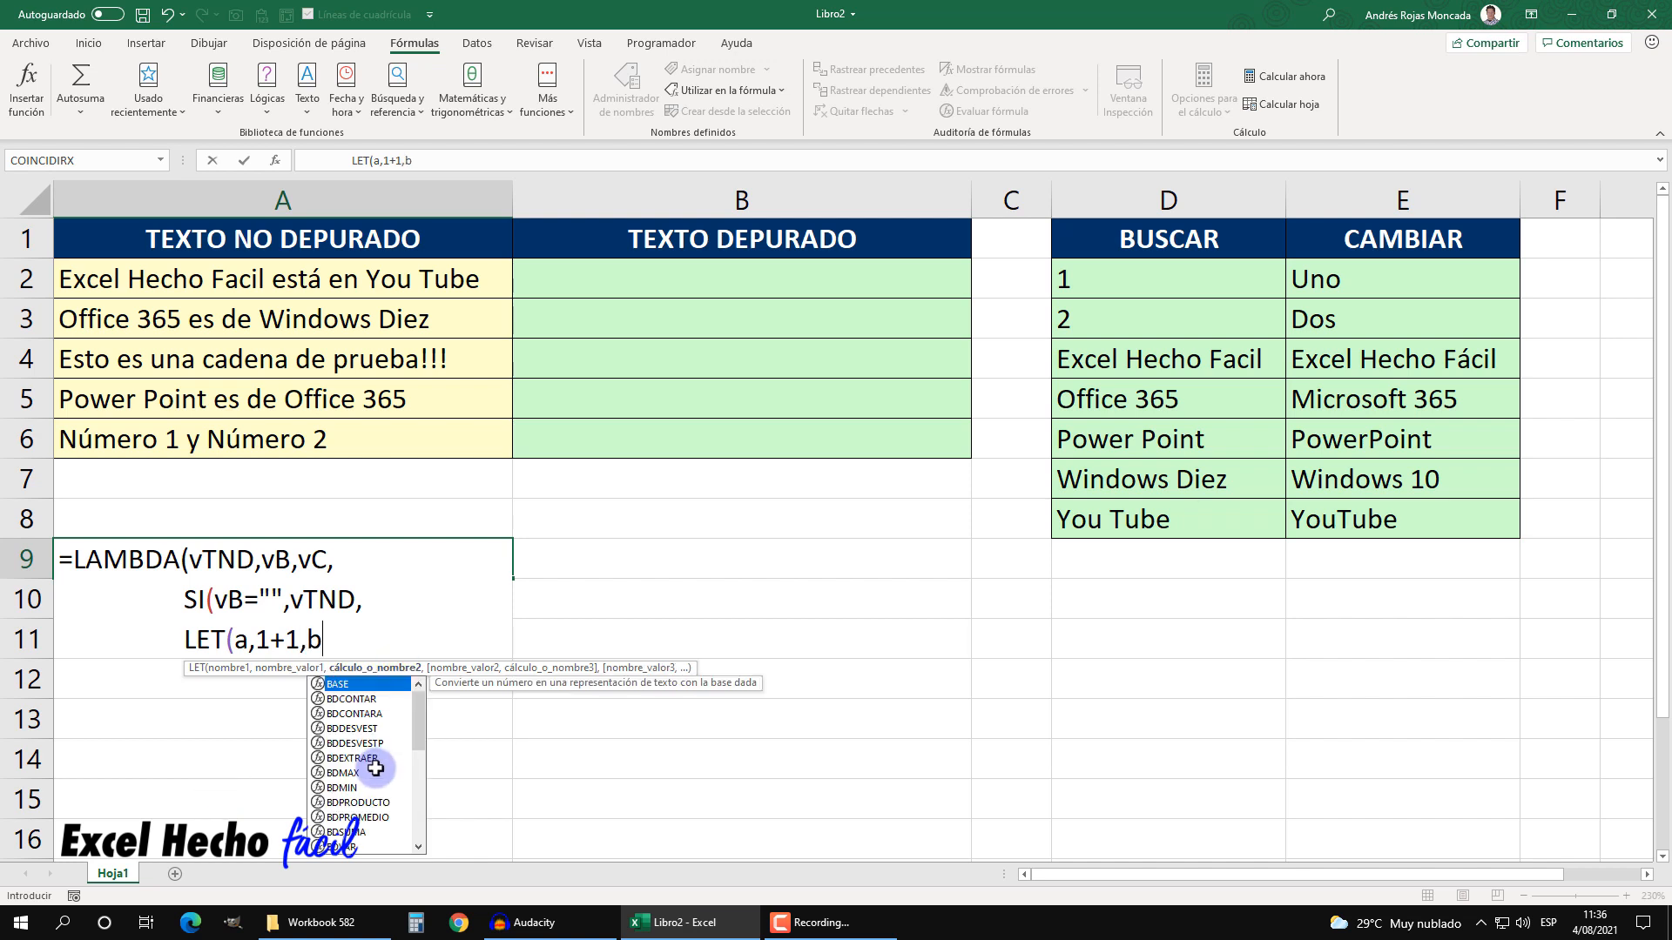
pyautogui.write(',')
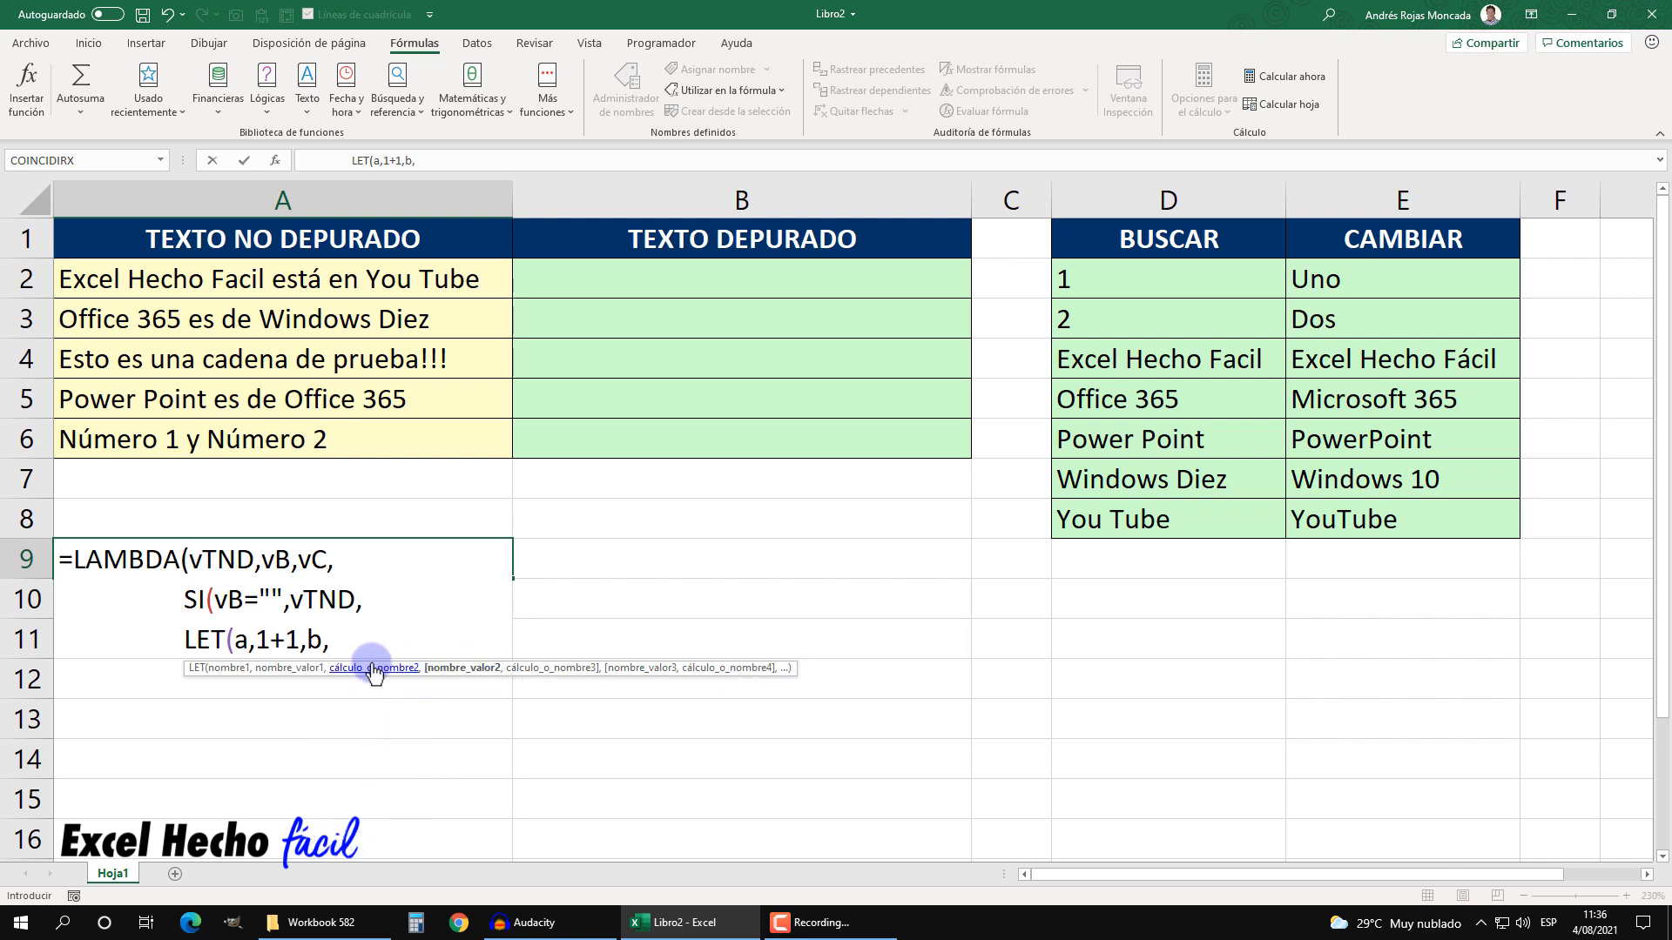
pyautogui.write('2*2')
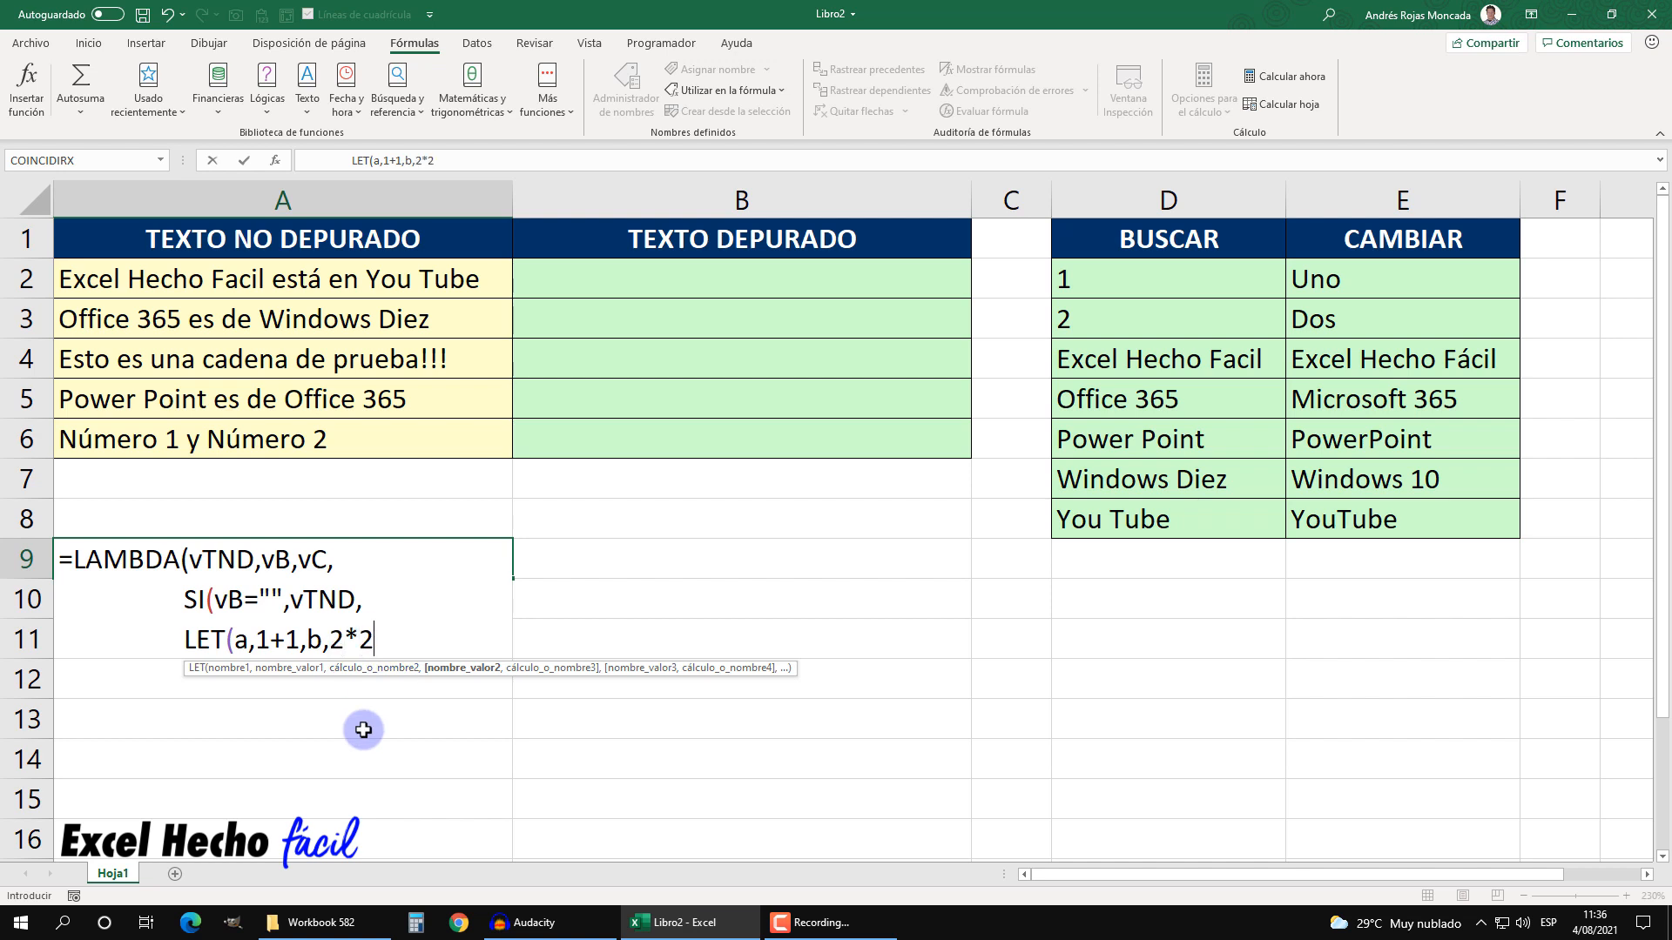
pyautogui.write(',')
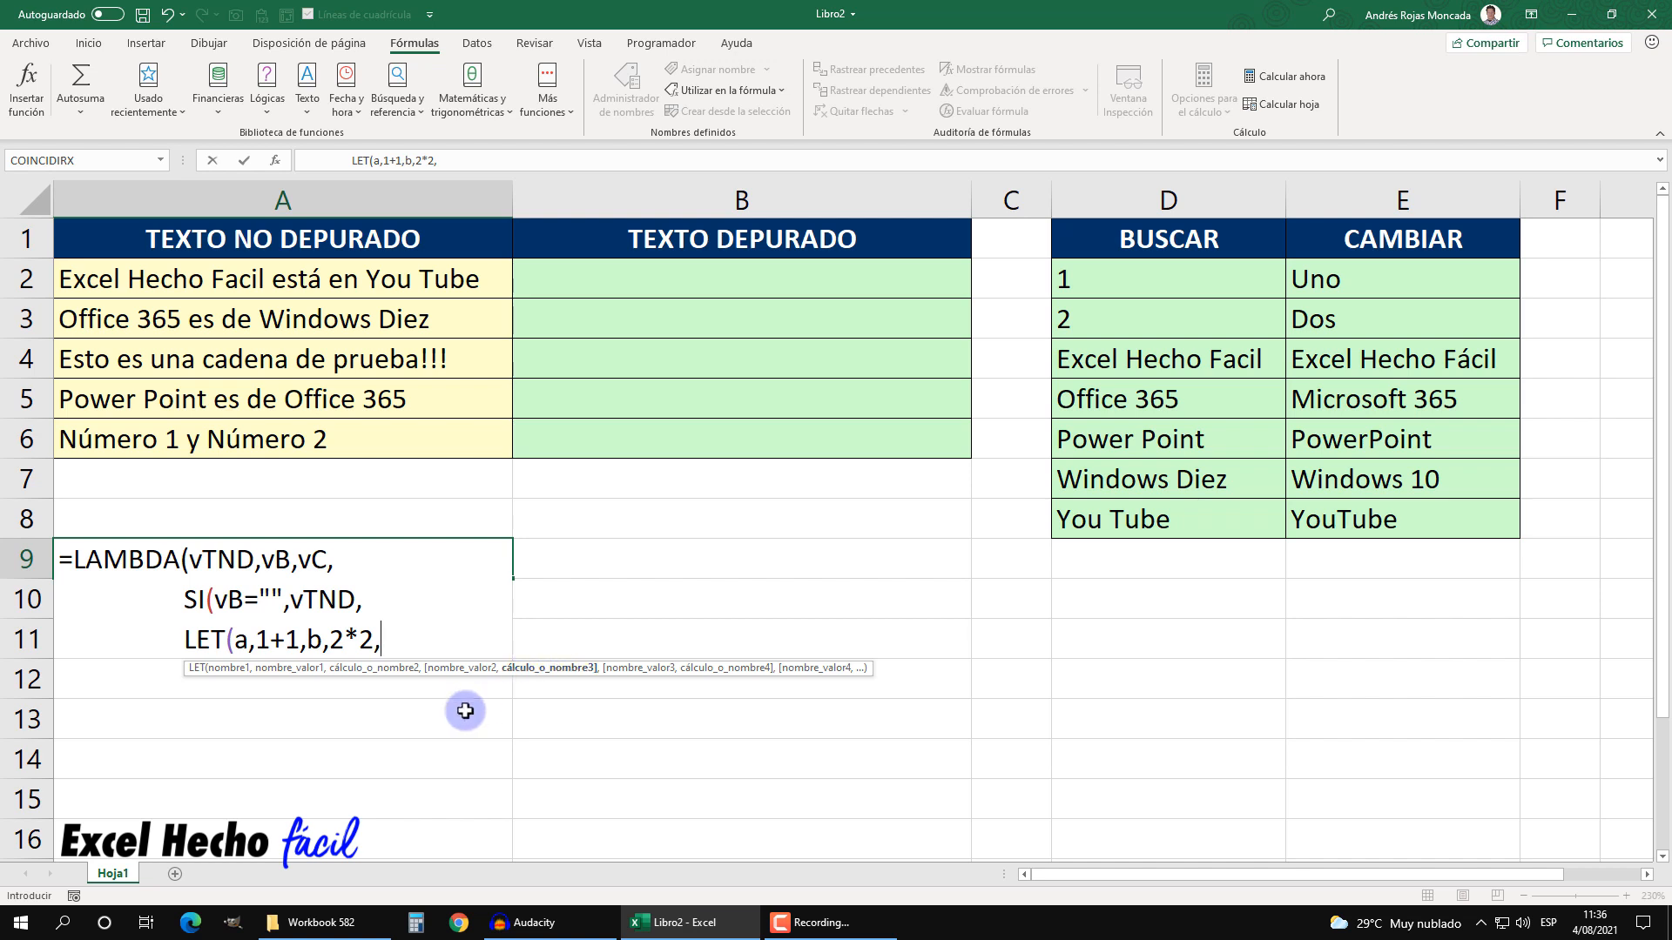
pyautogui.write('a+b')
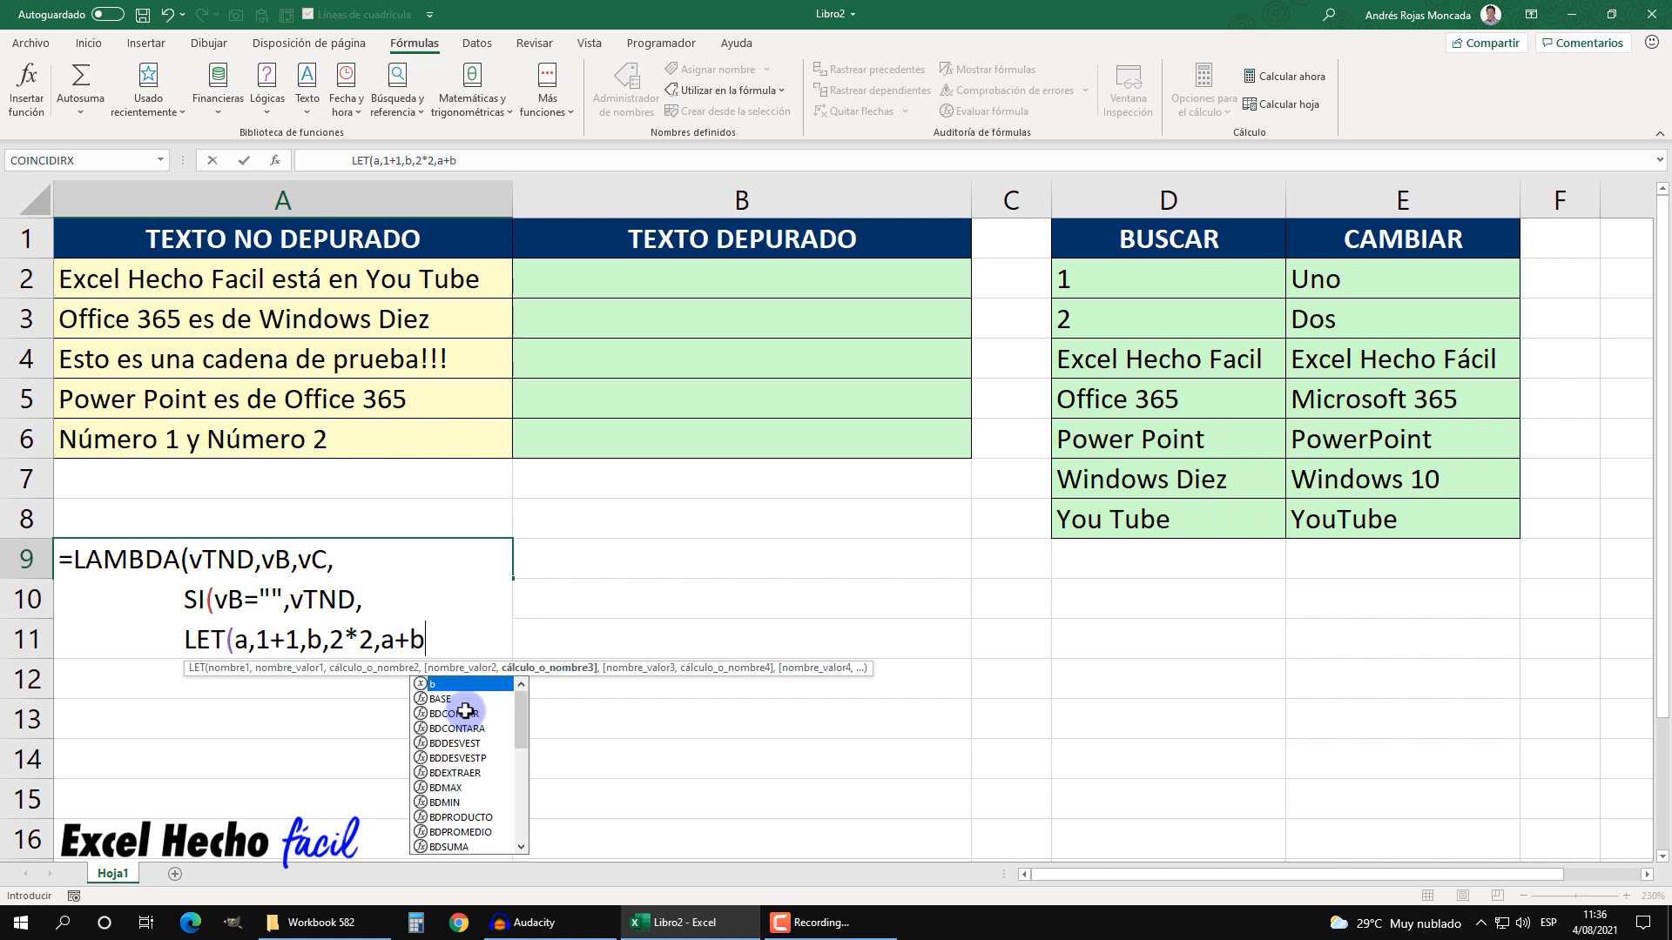
# - Close the sample LET function, evaluate it within the formula, and undo the evaluation
pyautogui.write(')')
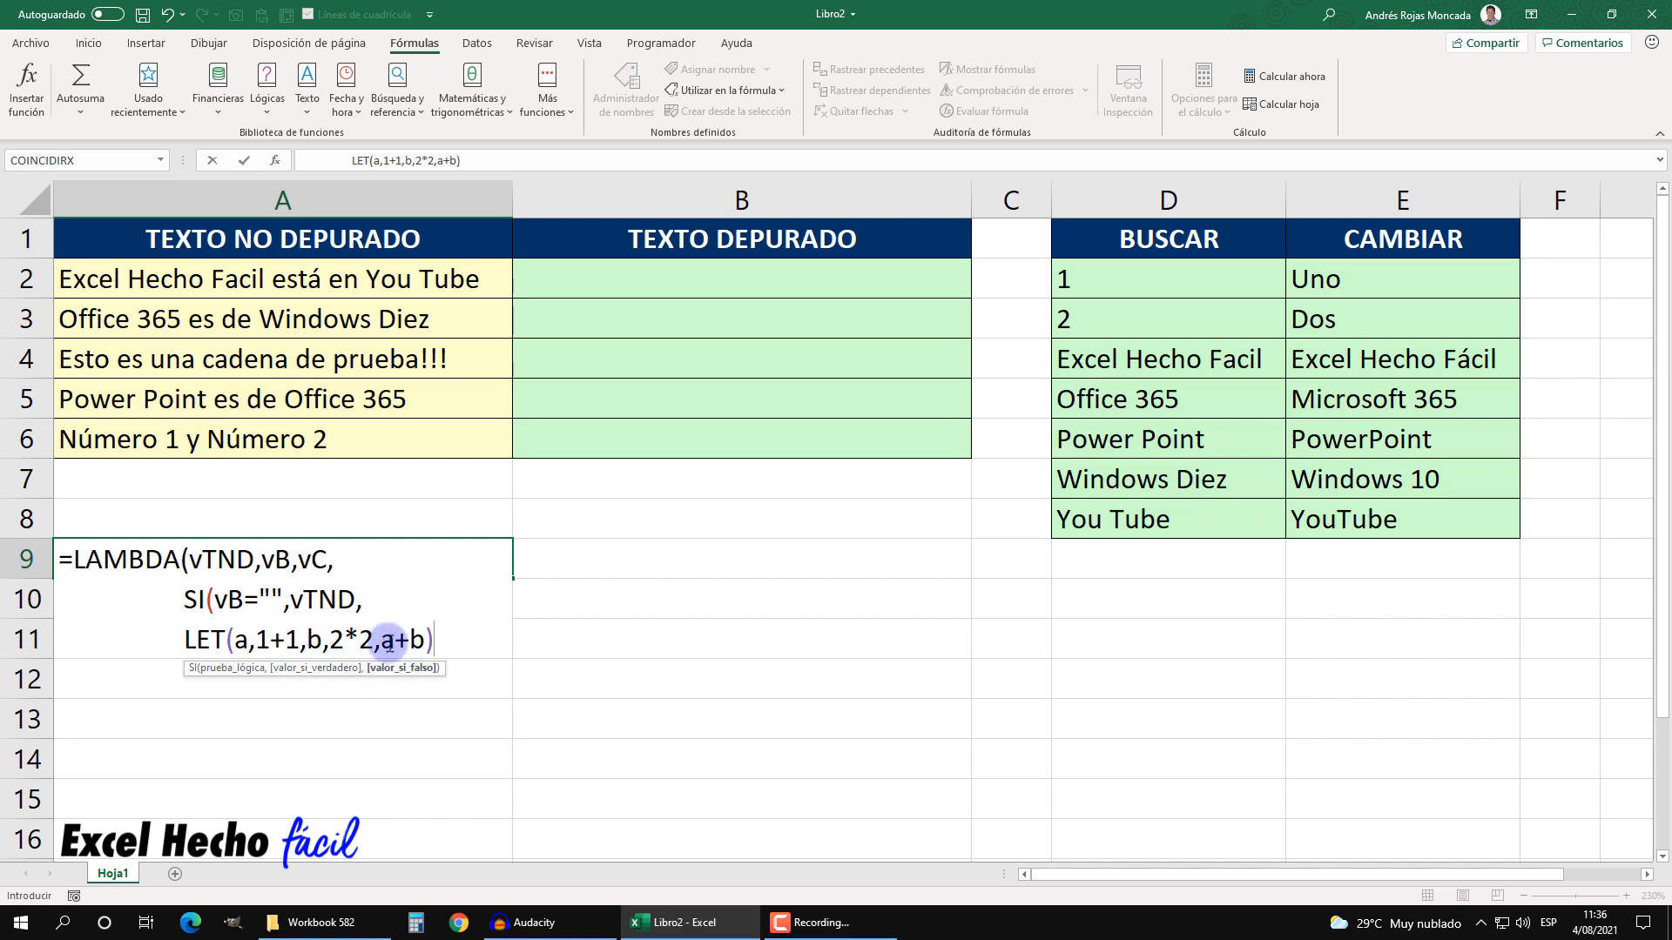
pyautogui.moveTo(435, 640); pyautogui.dragTo(184, 641)
pyautogui.press('F9')
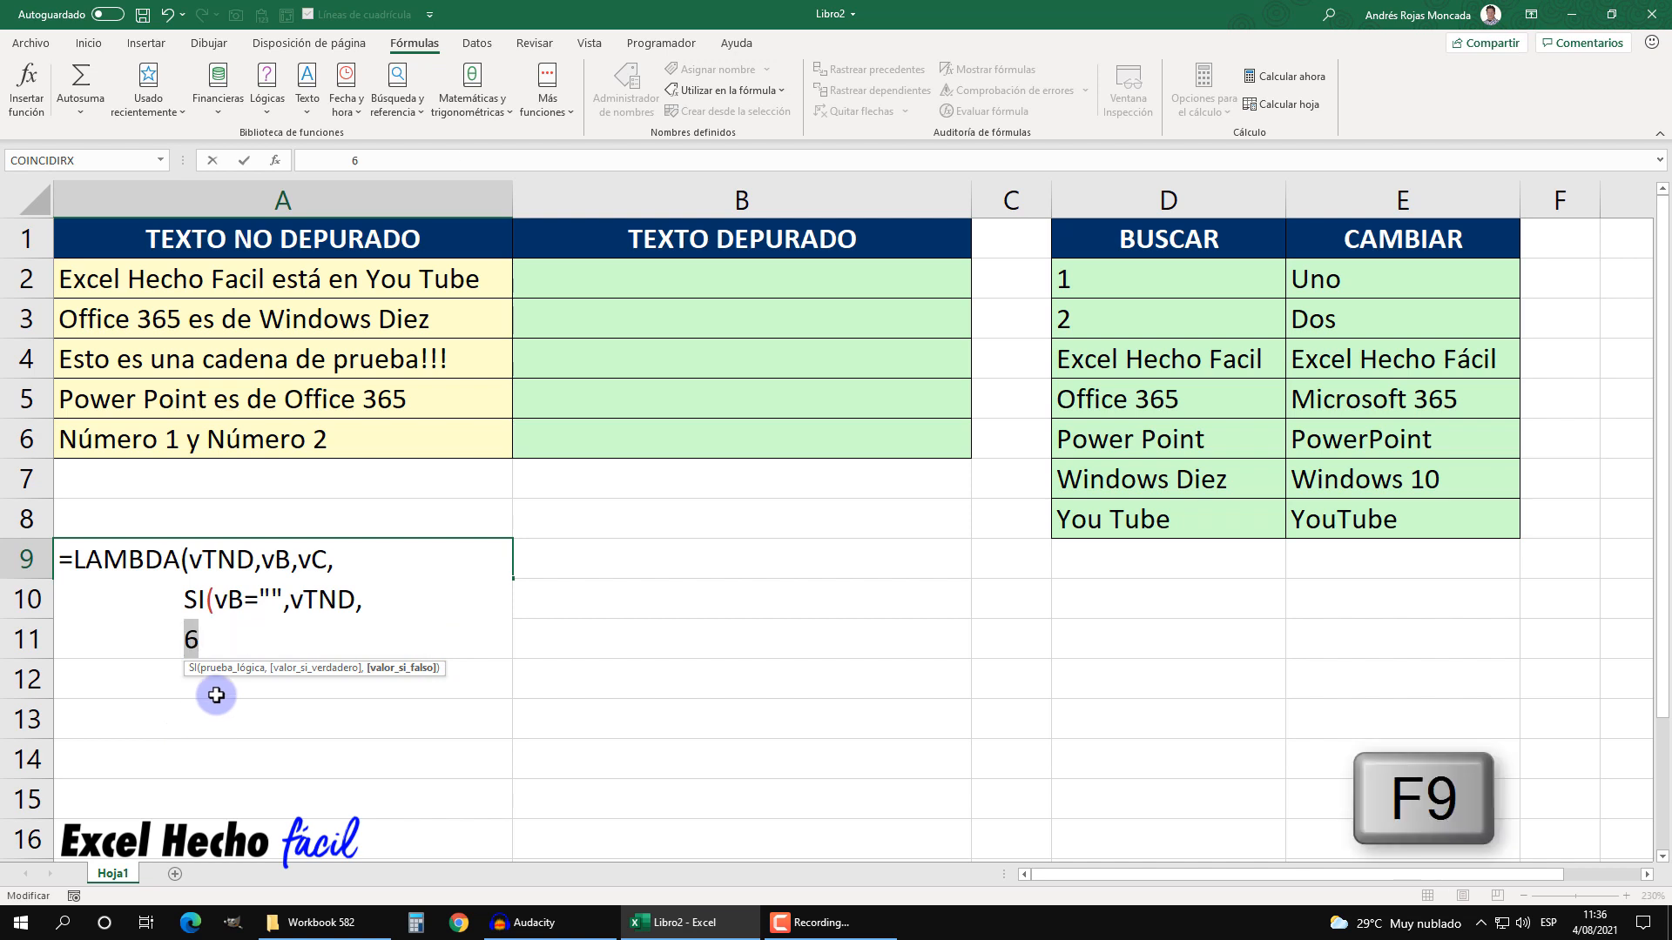
pyautogui.hotkey('ctrl', 'z')
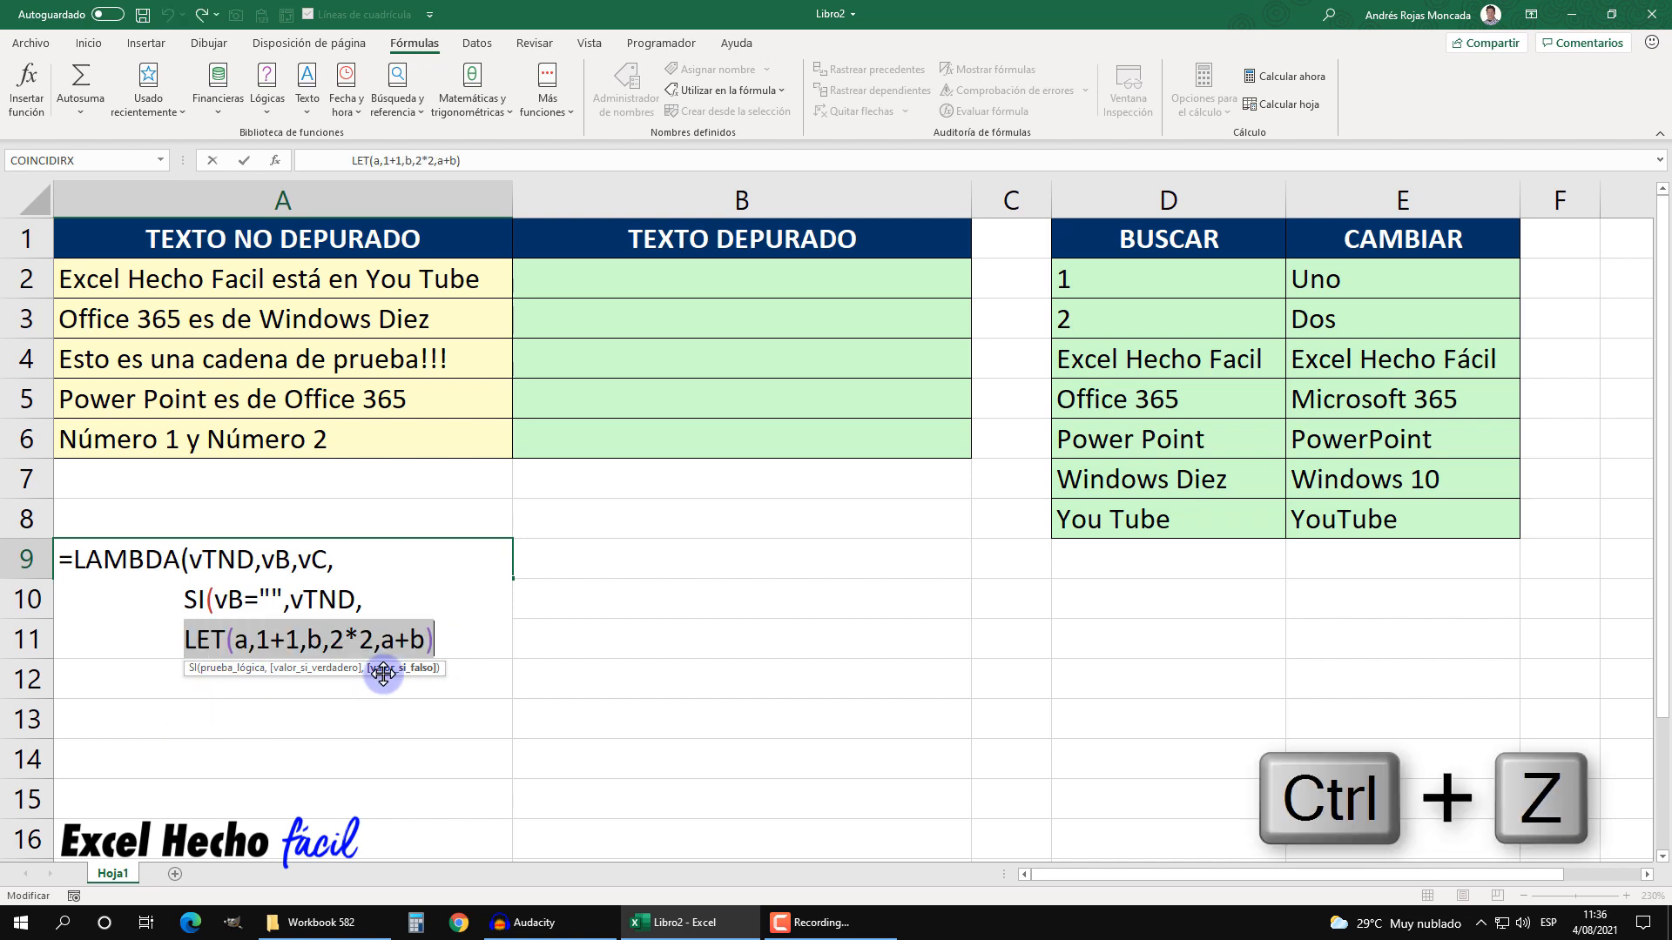
# - Delete all the sample arguments from the LET function, keeping only its name and opening parenthesis
pyautogui.click(429, 641)
pyautogui.press('BackSpace')
pyautogui.press('BackSpace')
pyautogui.press('BackSpace')
pyautogui.press('BackSpace')
pyautogui.press('BackSpace')
pyautogui.press('BackSpace')
pyautogui.press('BackSpace')
pyautogui.press('BackSpace')
pyautogui.press('BackSpace')
pyautogui.press('BackSpace')
pyautogui.press('BackSpace')
pyautogui.press('BackSpace')
pyautogui.press('BackSpace')
pyautogui.press('BackSpace')
pyautogui.press('BackSpace')
pyautogui.press('BackSpace')
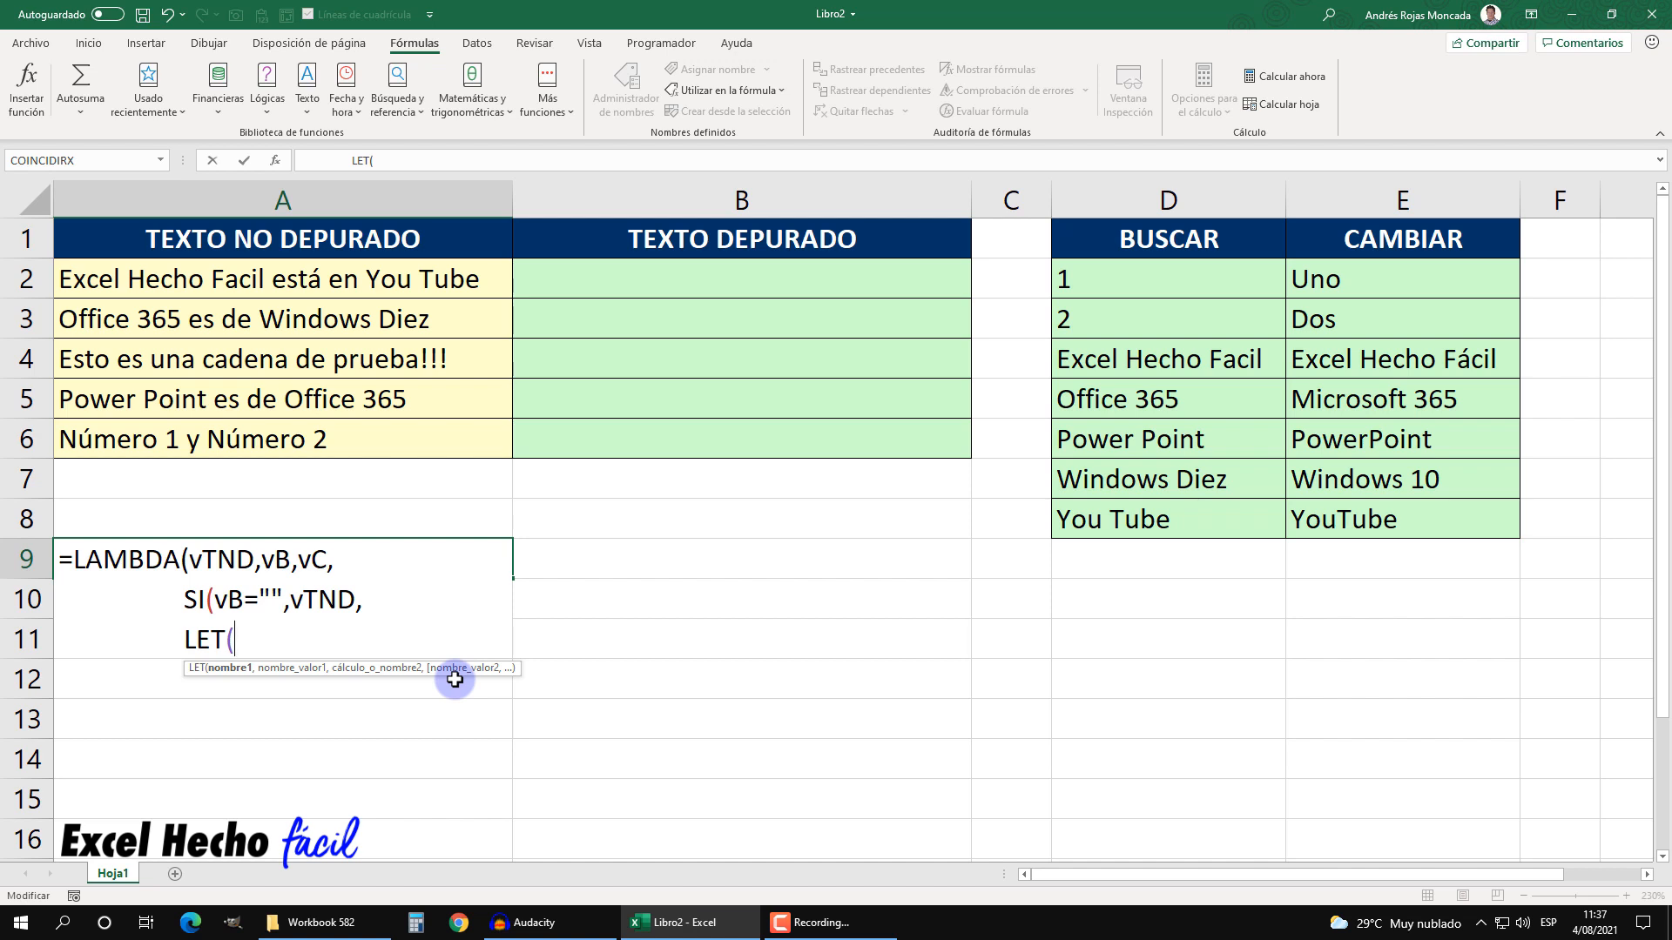
# - Move the LET syntax hint above the formula and enter vTND as the function's first name
pyautogui.moveTo(515, 671); pyautogui.dragTo(432, 518)
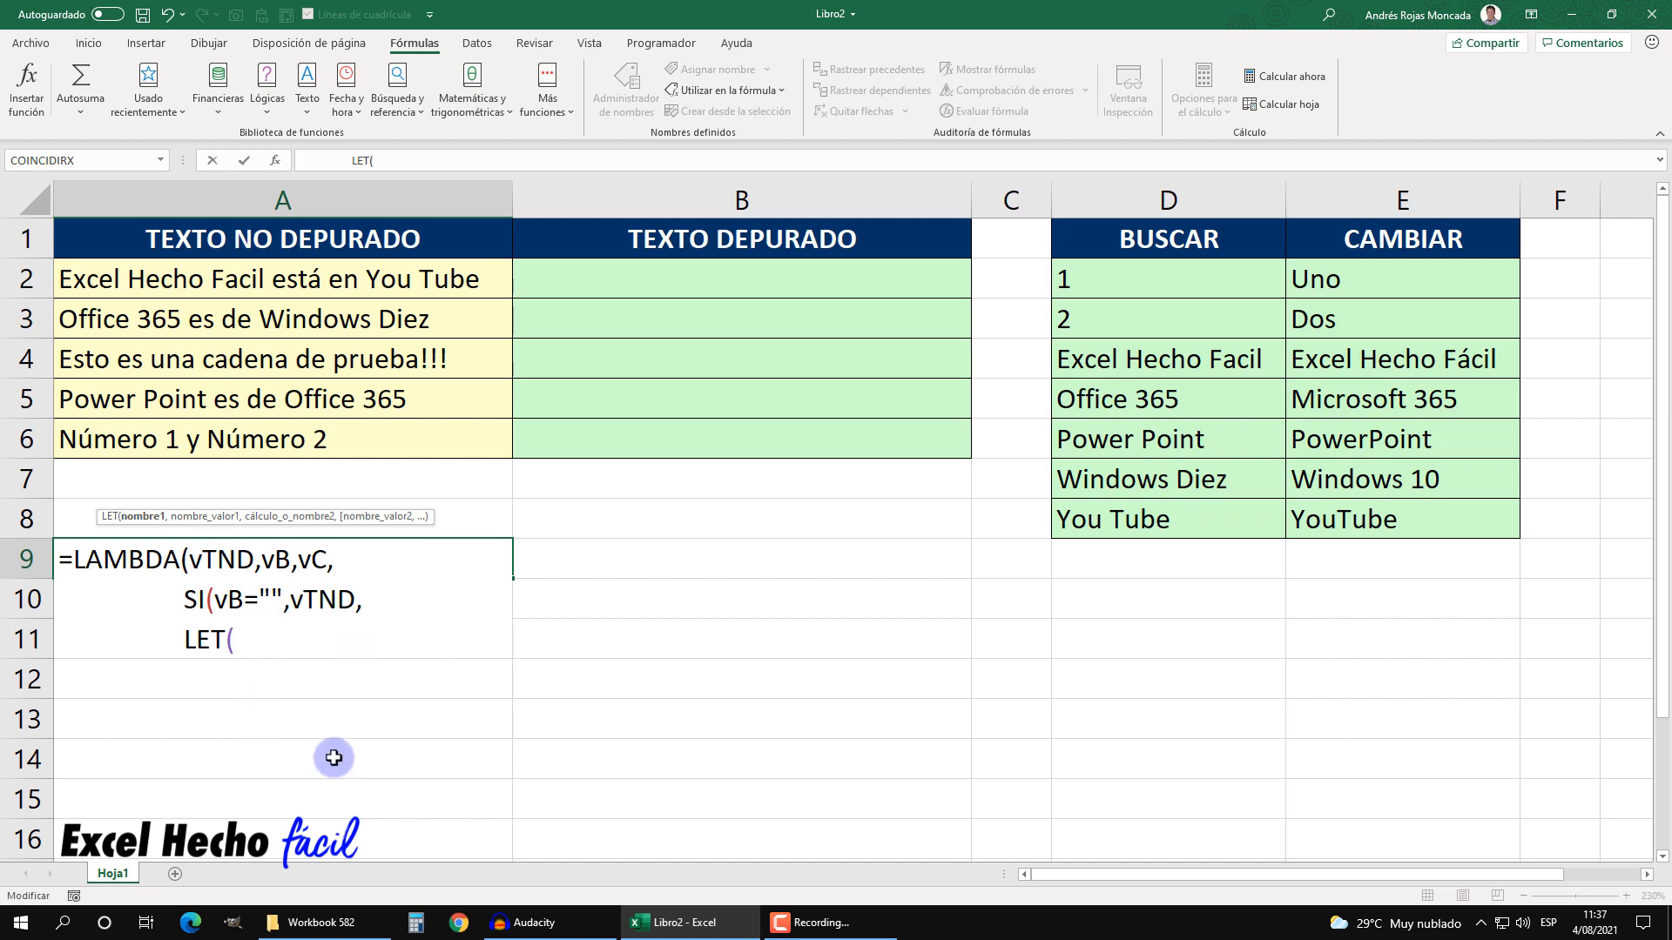
pyautogui.write('vtn')
pyautogui.press('BackSpace')
pyautogui.press('BackSpace')
pyautogui.press('BackSpace')
pyautogui.write('TND,')
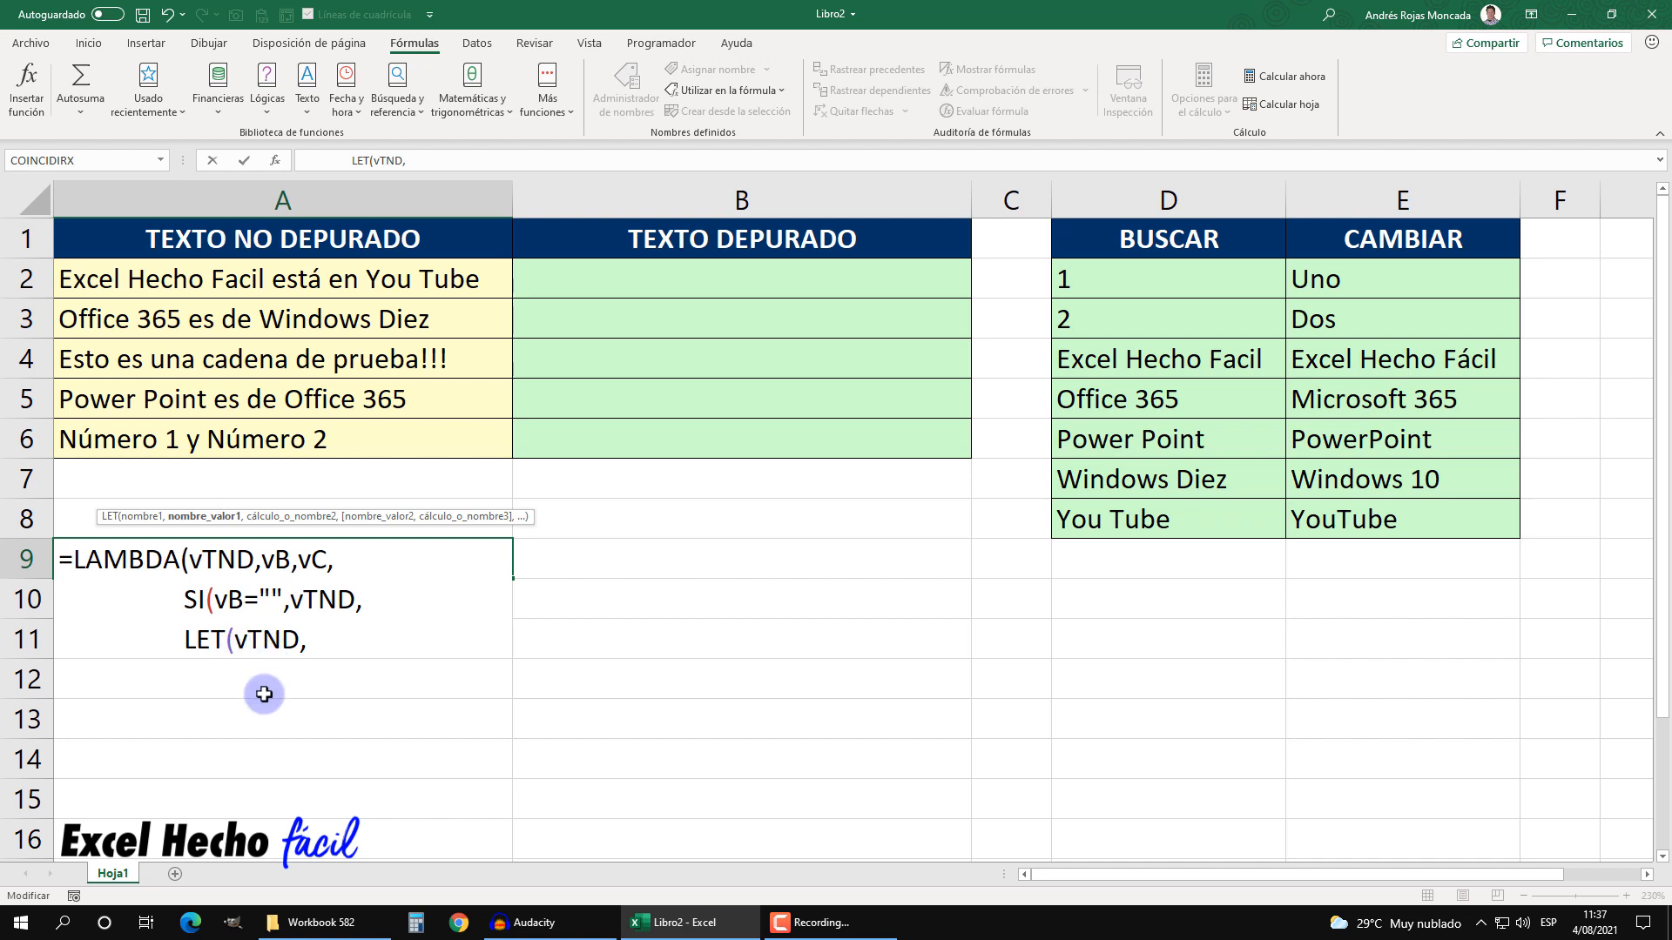
# - Assign SUSTITUIR(vTND,vB,vC) as the value of vTND in LET, followed by an argument separator
pyautogui.write('sus')
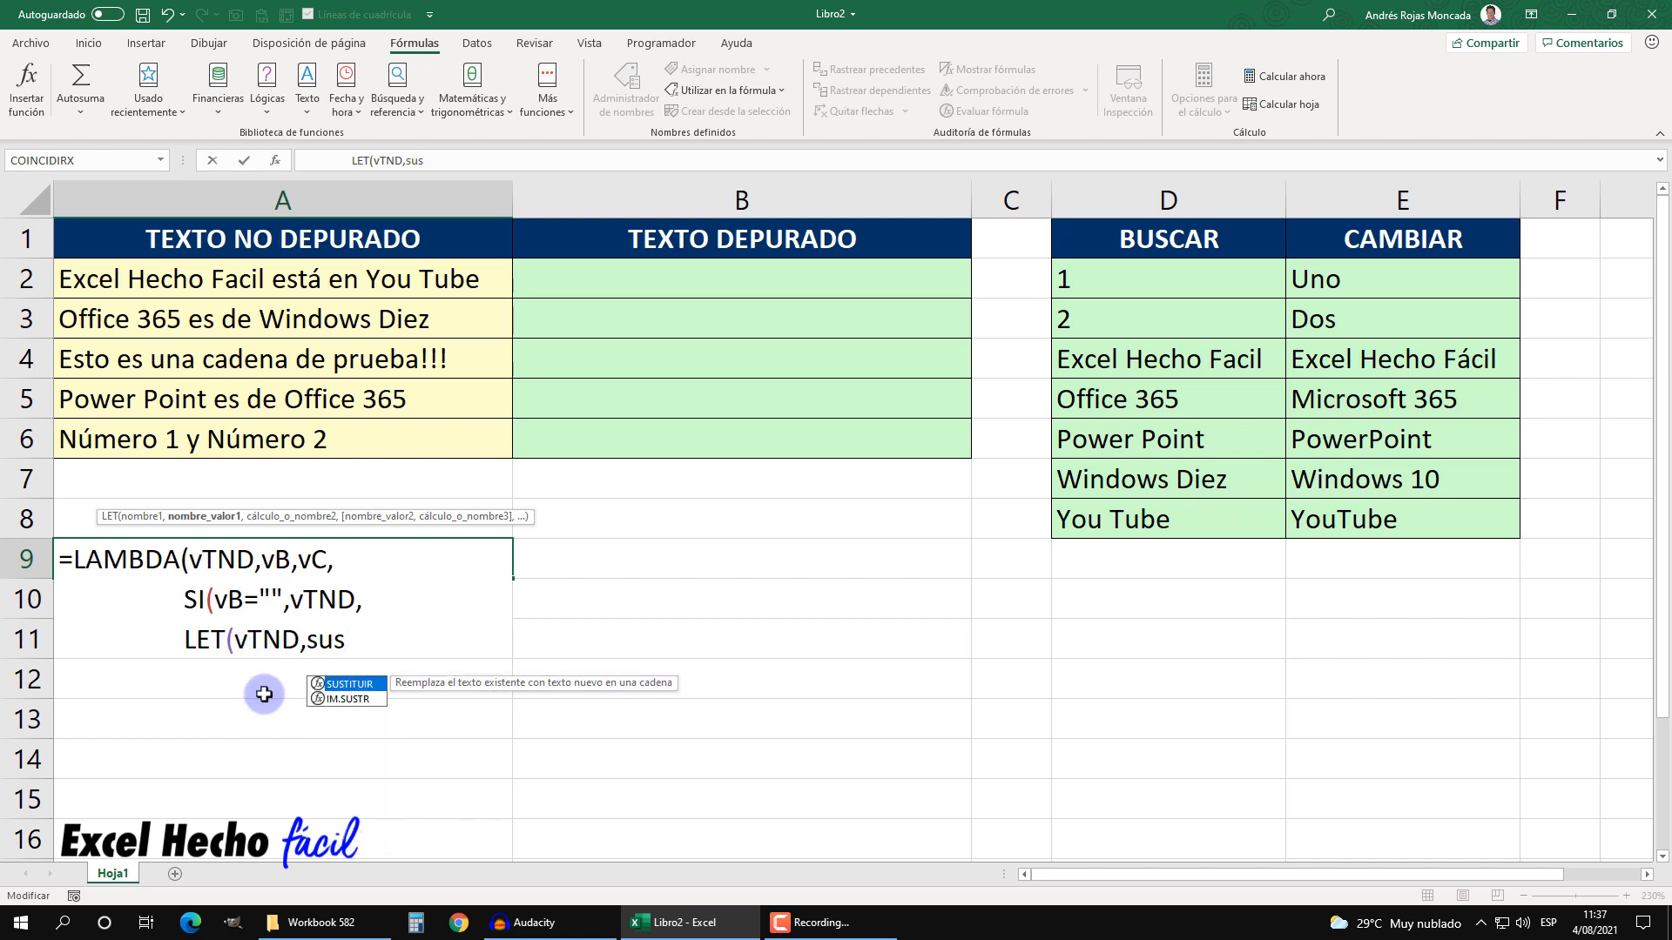
pyautogui.press('Tab')
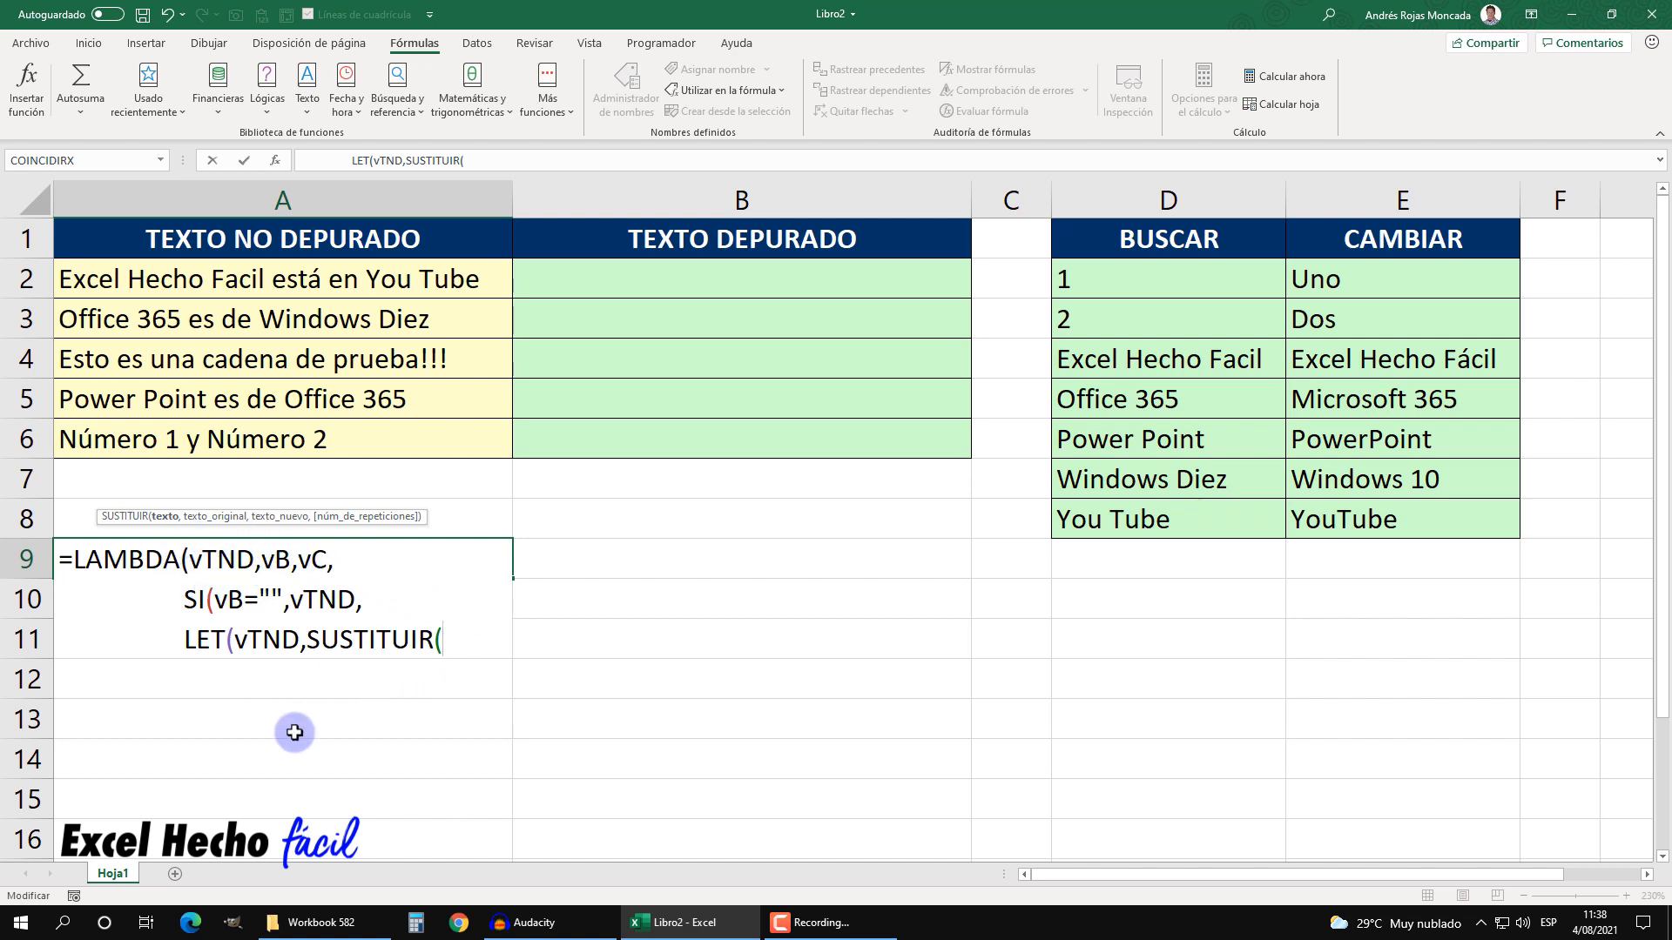
pyautogui.write('vtn')
pyautogui.press('Tab')
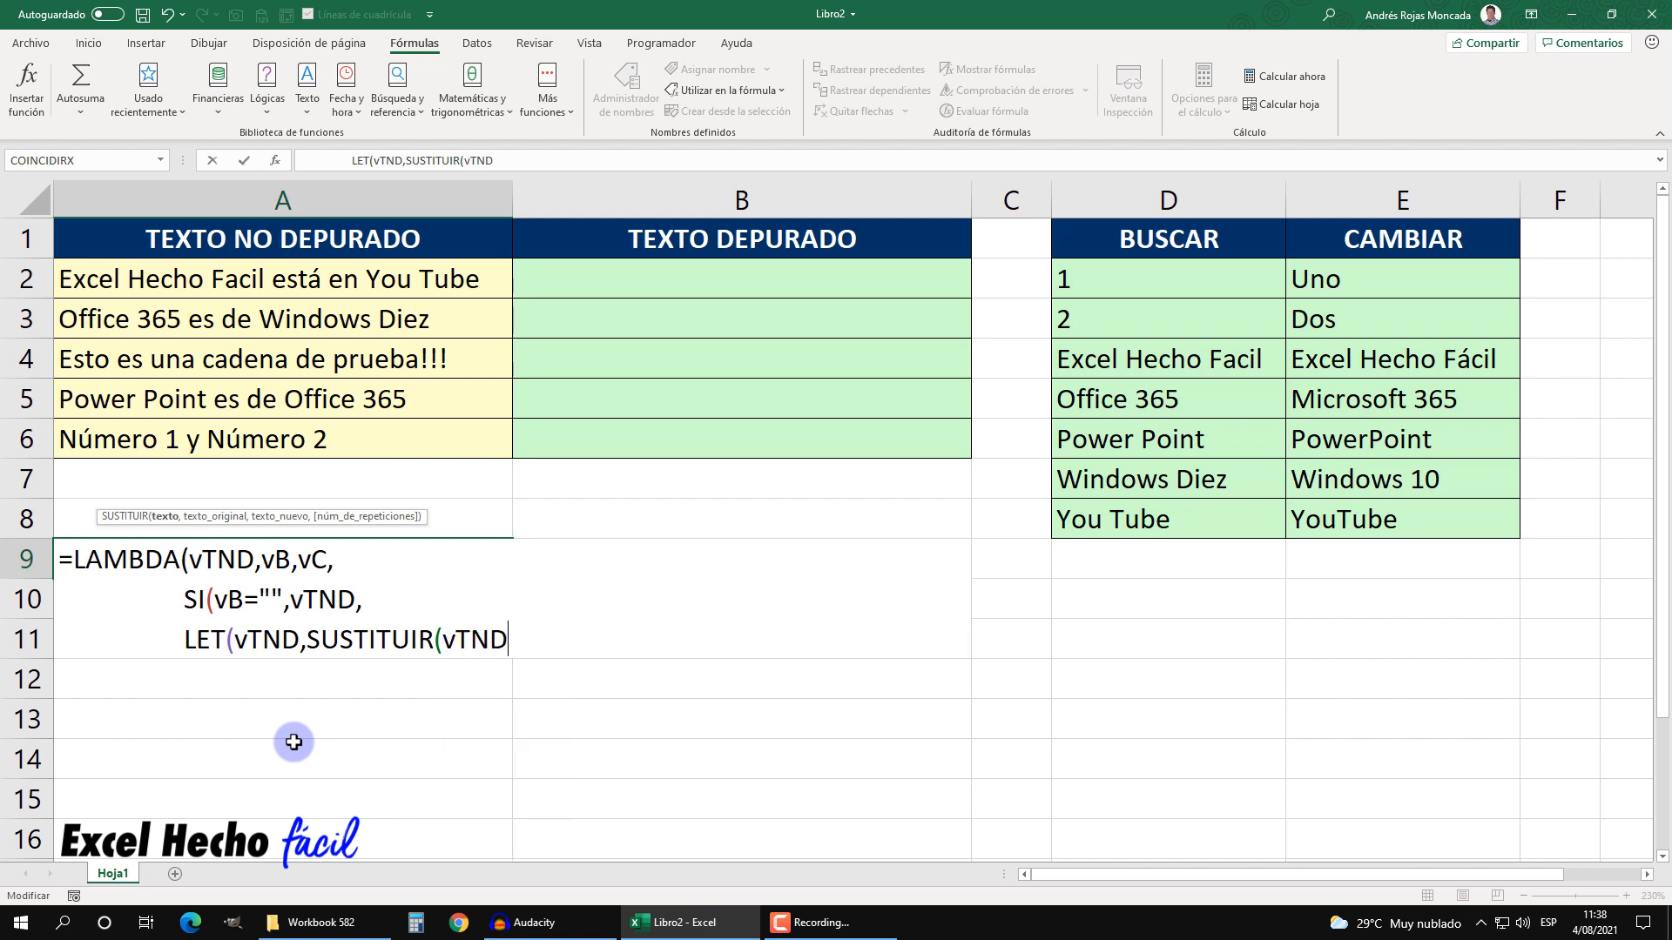
pyautogui.write(',')
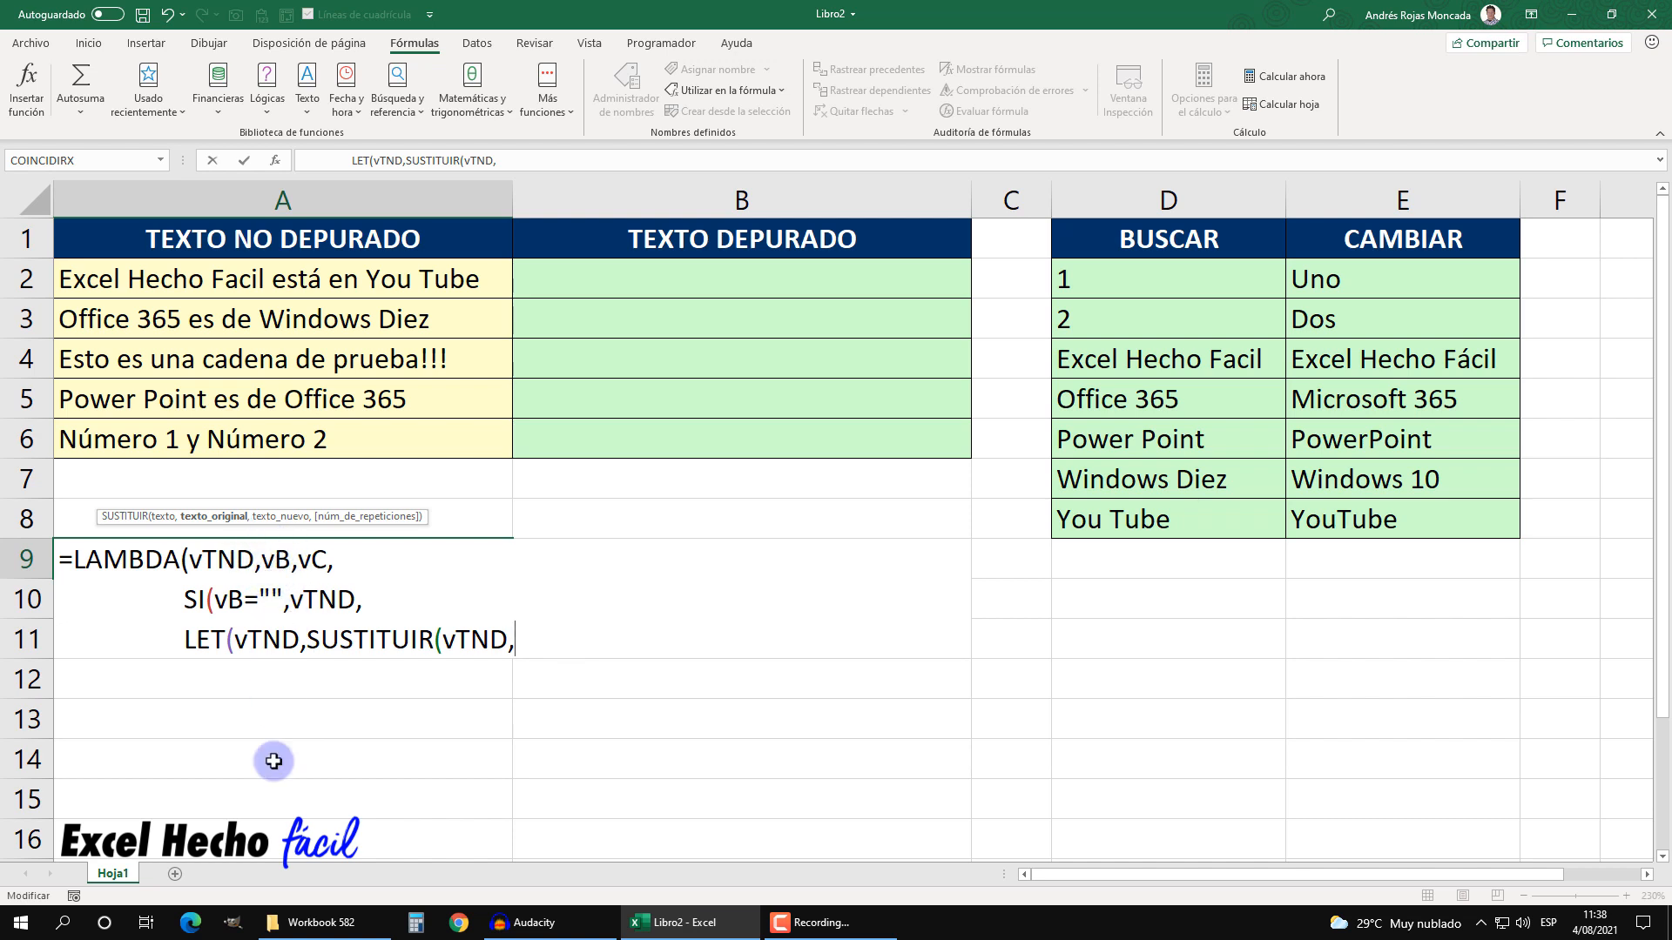
pyautogui.write('vb')
pyautogui.press('Tab')
pyautogui.write(',')
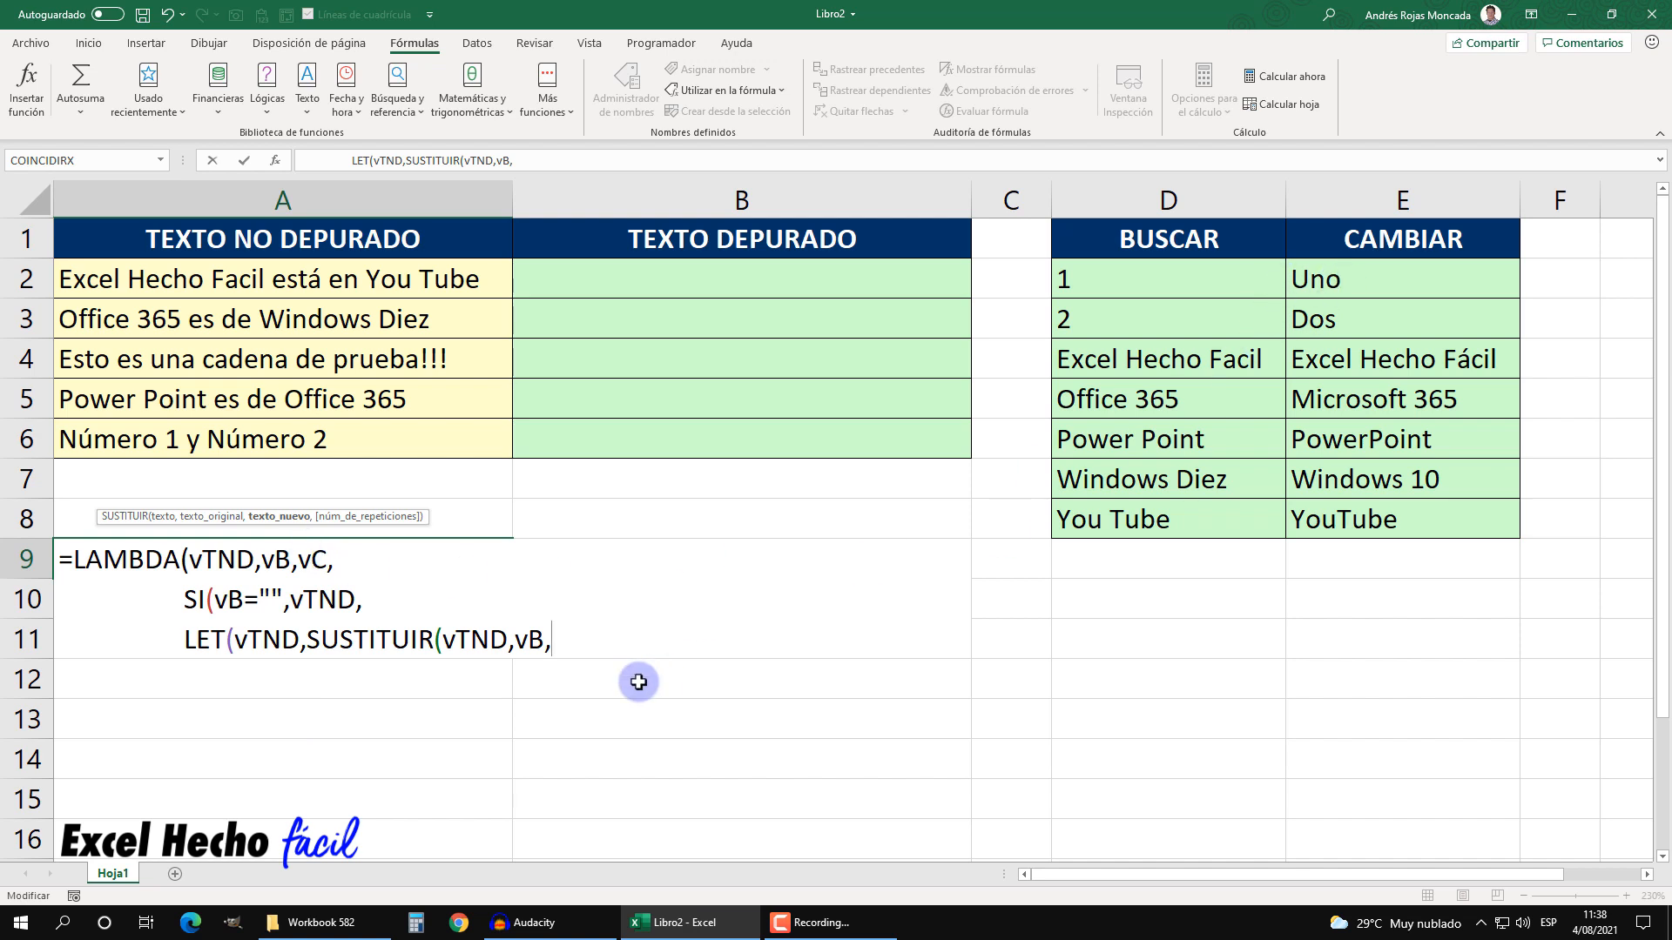
pyautogui.write('vC)')
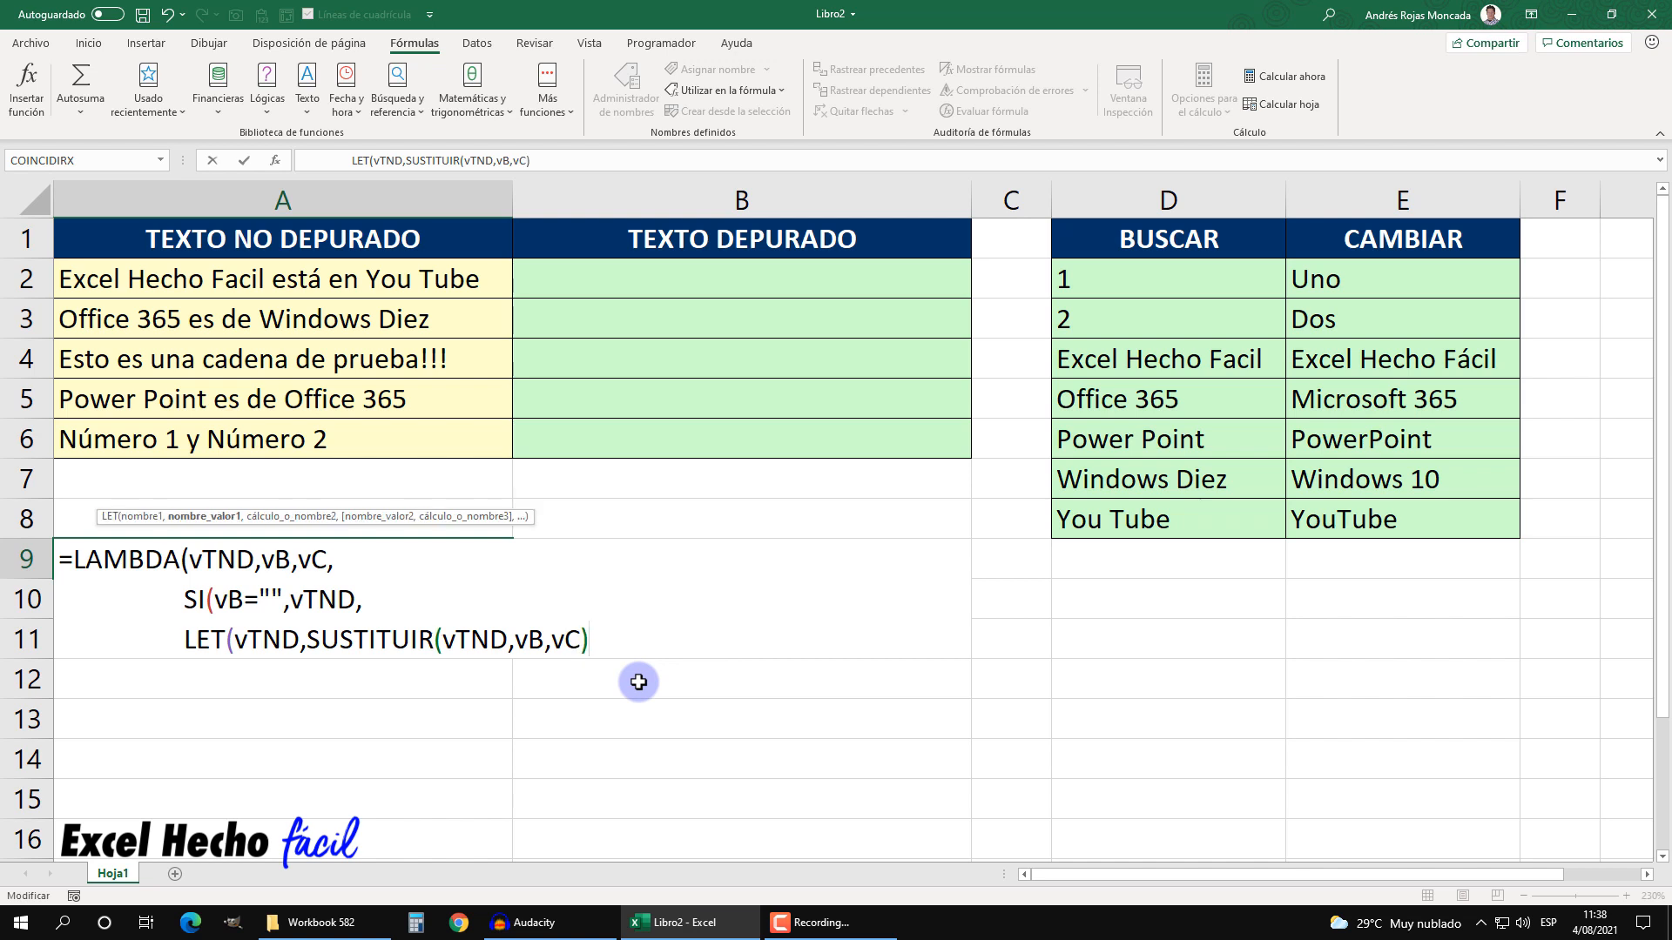
pyautogui.moveTo(582, 635); pyautogui.dragTo(306, 638)
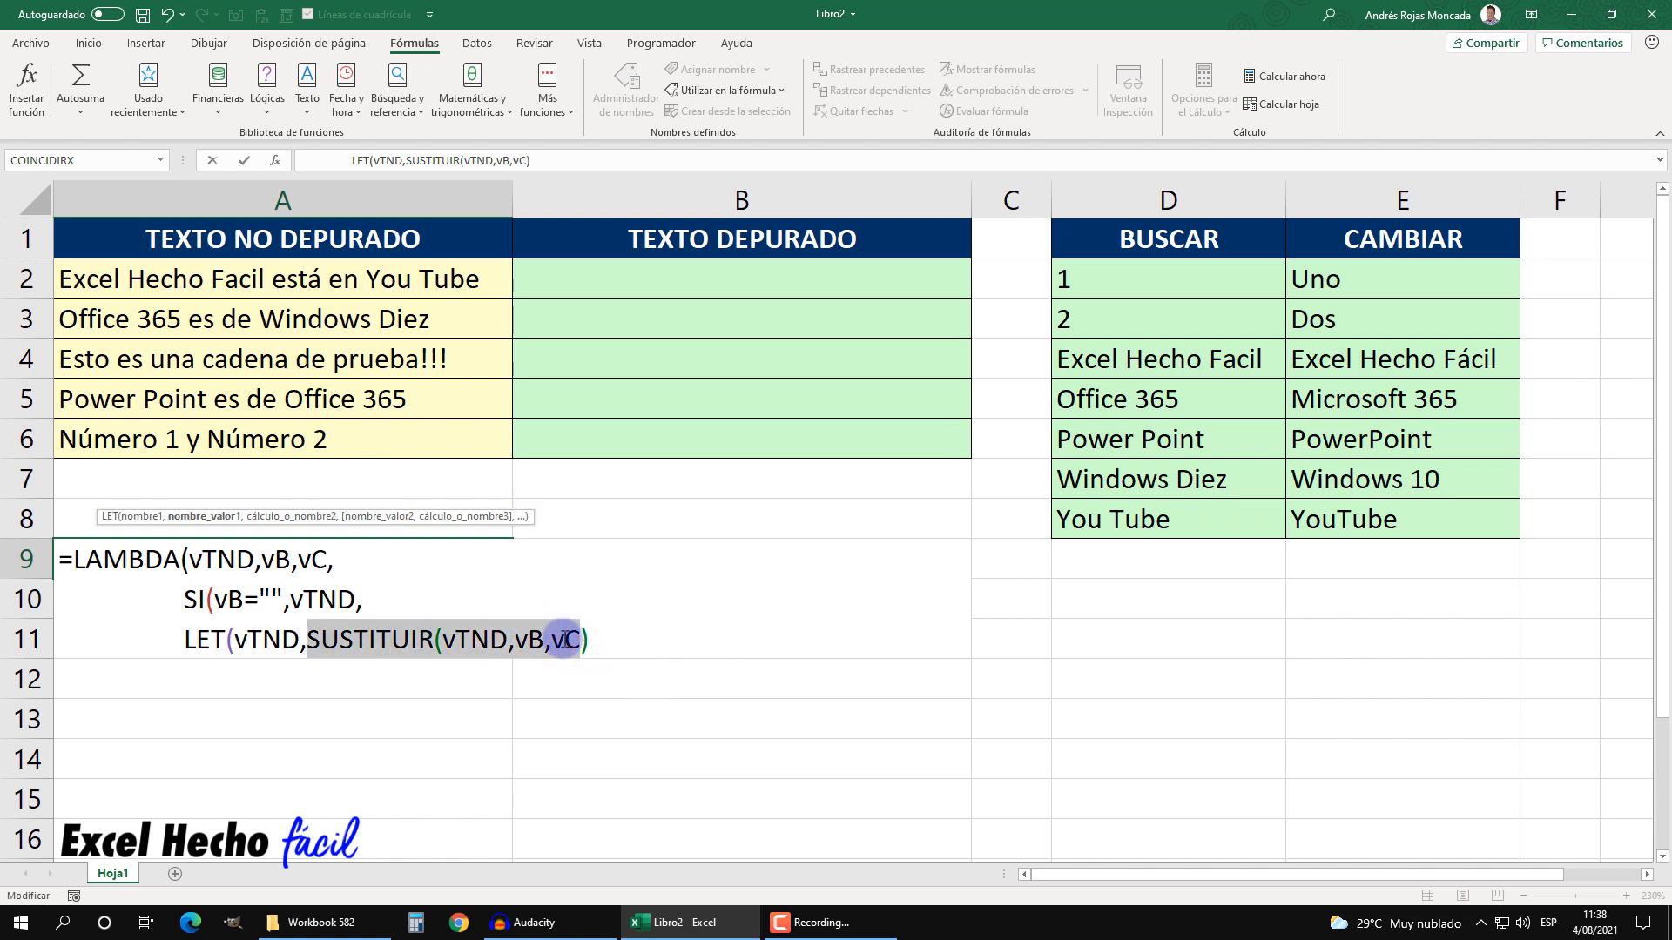
pyautogui.moveTo(592, 640); pyautogui.dragTo(306, 642)
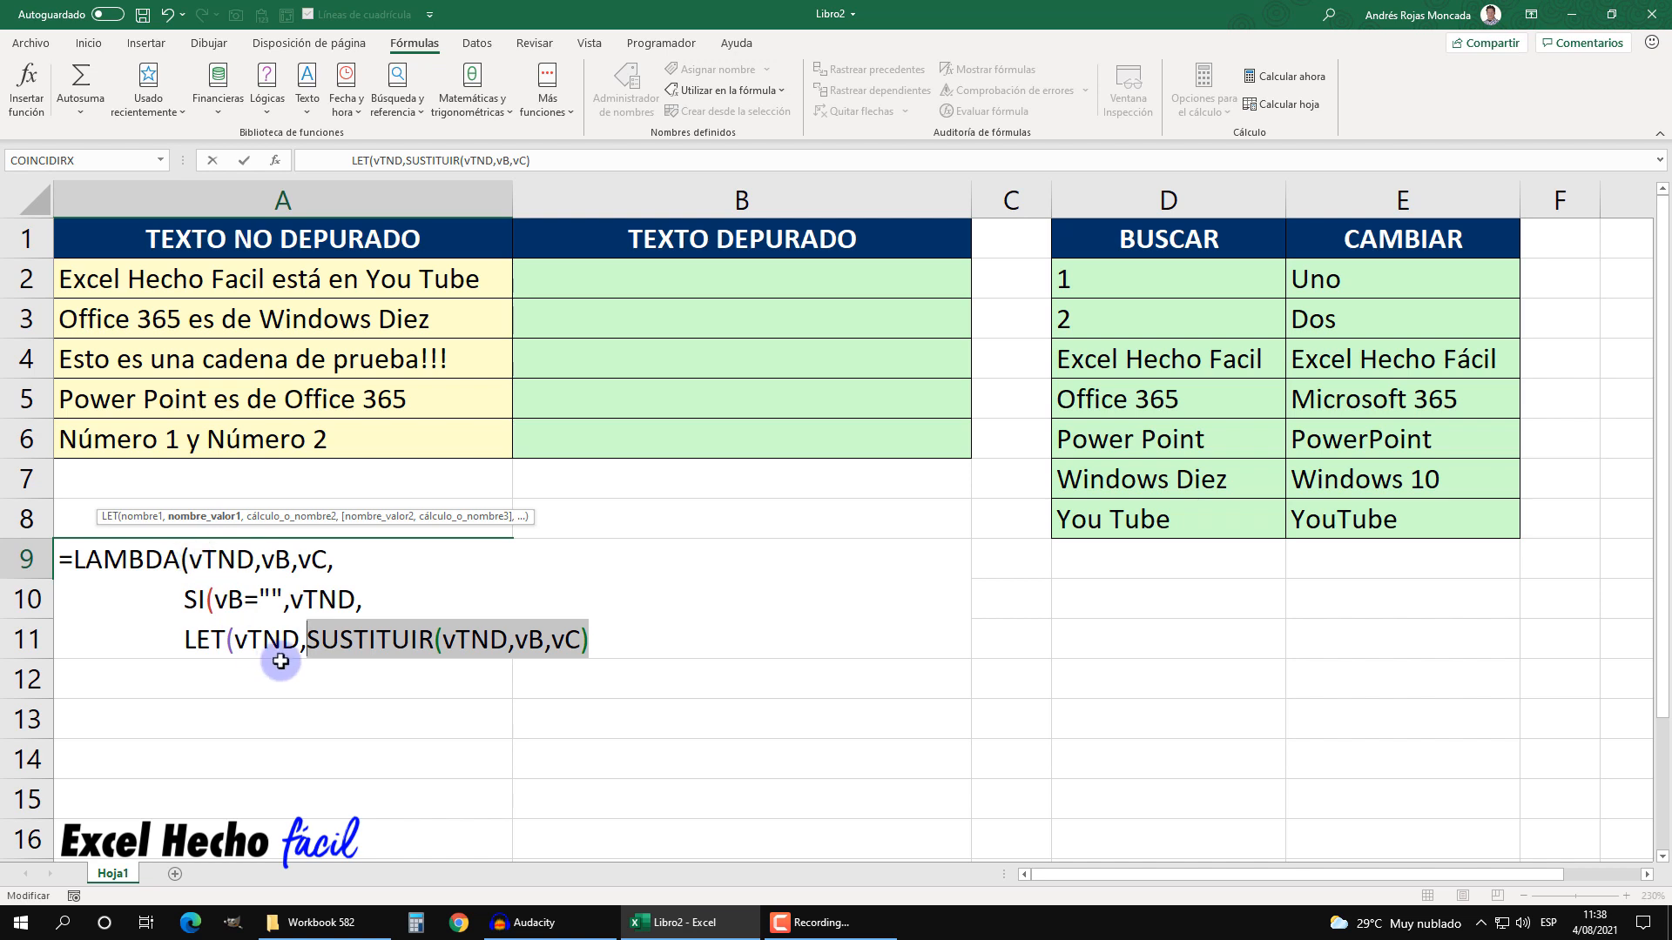
pyautogui.click(592, 642)
pyautogui.write(',')
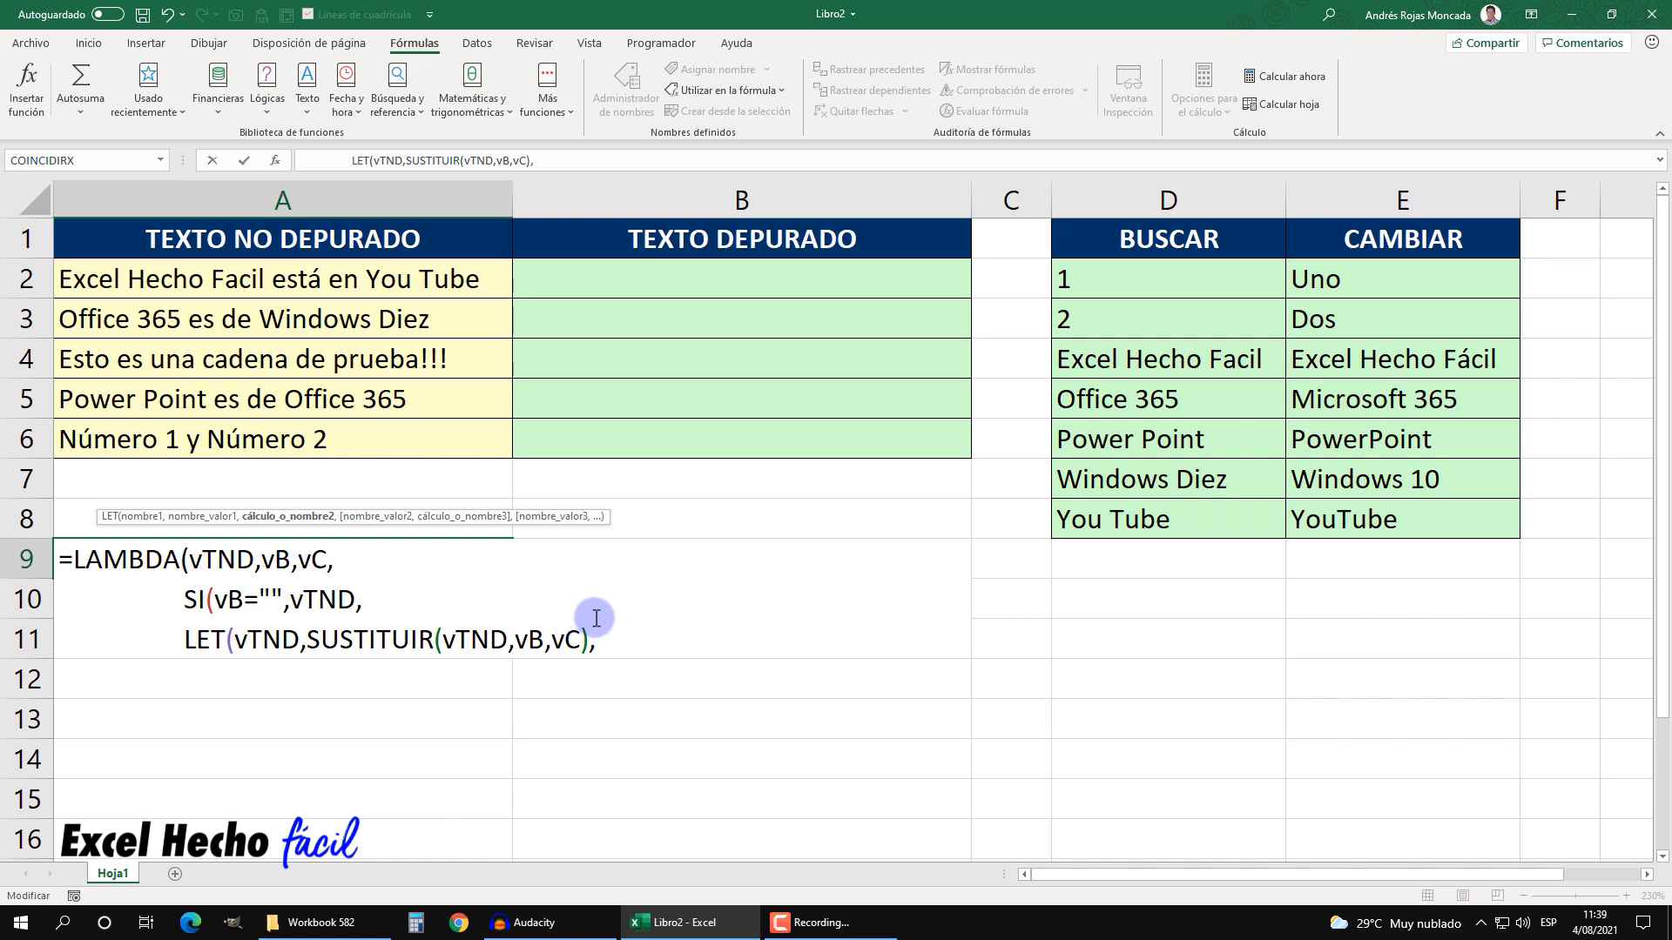
# - Add vB as the second LET name and start a DESREF function as its value
pyautogui.click(674, 634)
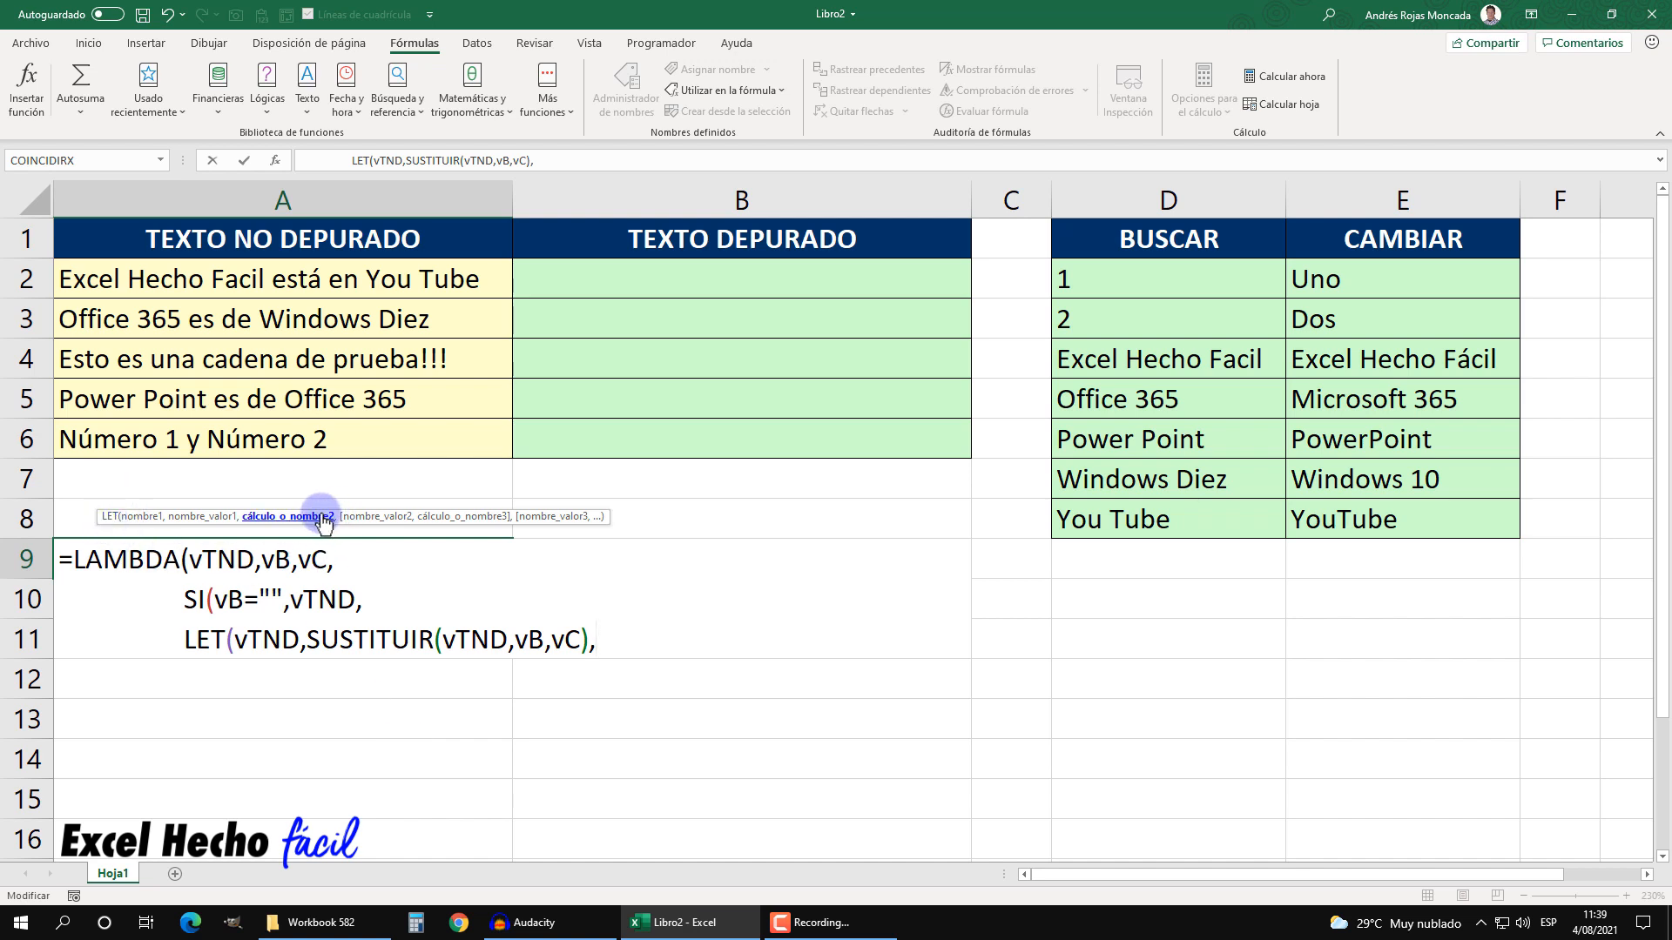
pyautogui.write('vb')
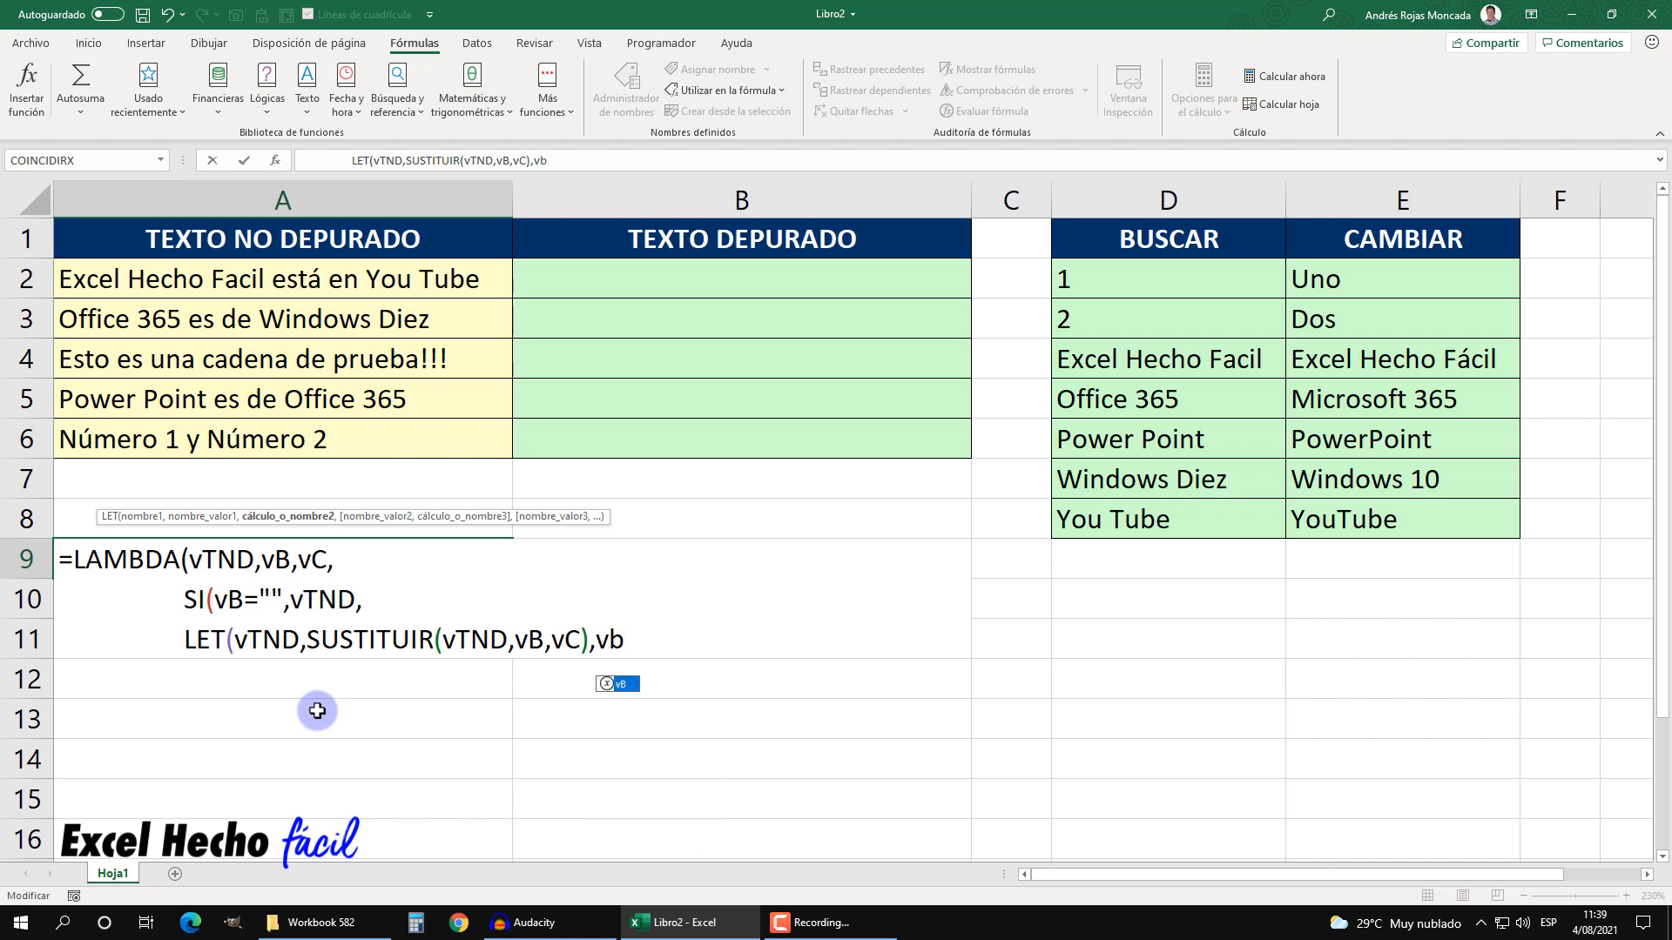
pyautogui.press('Tab')
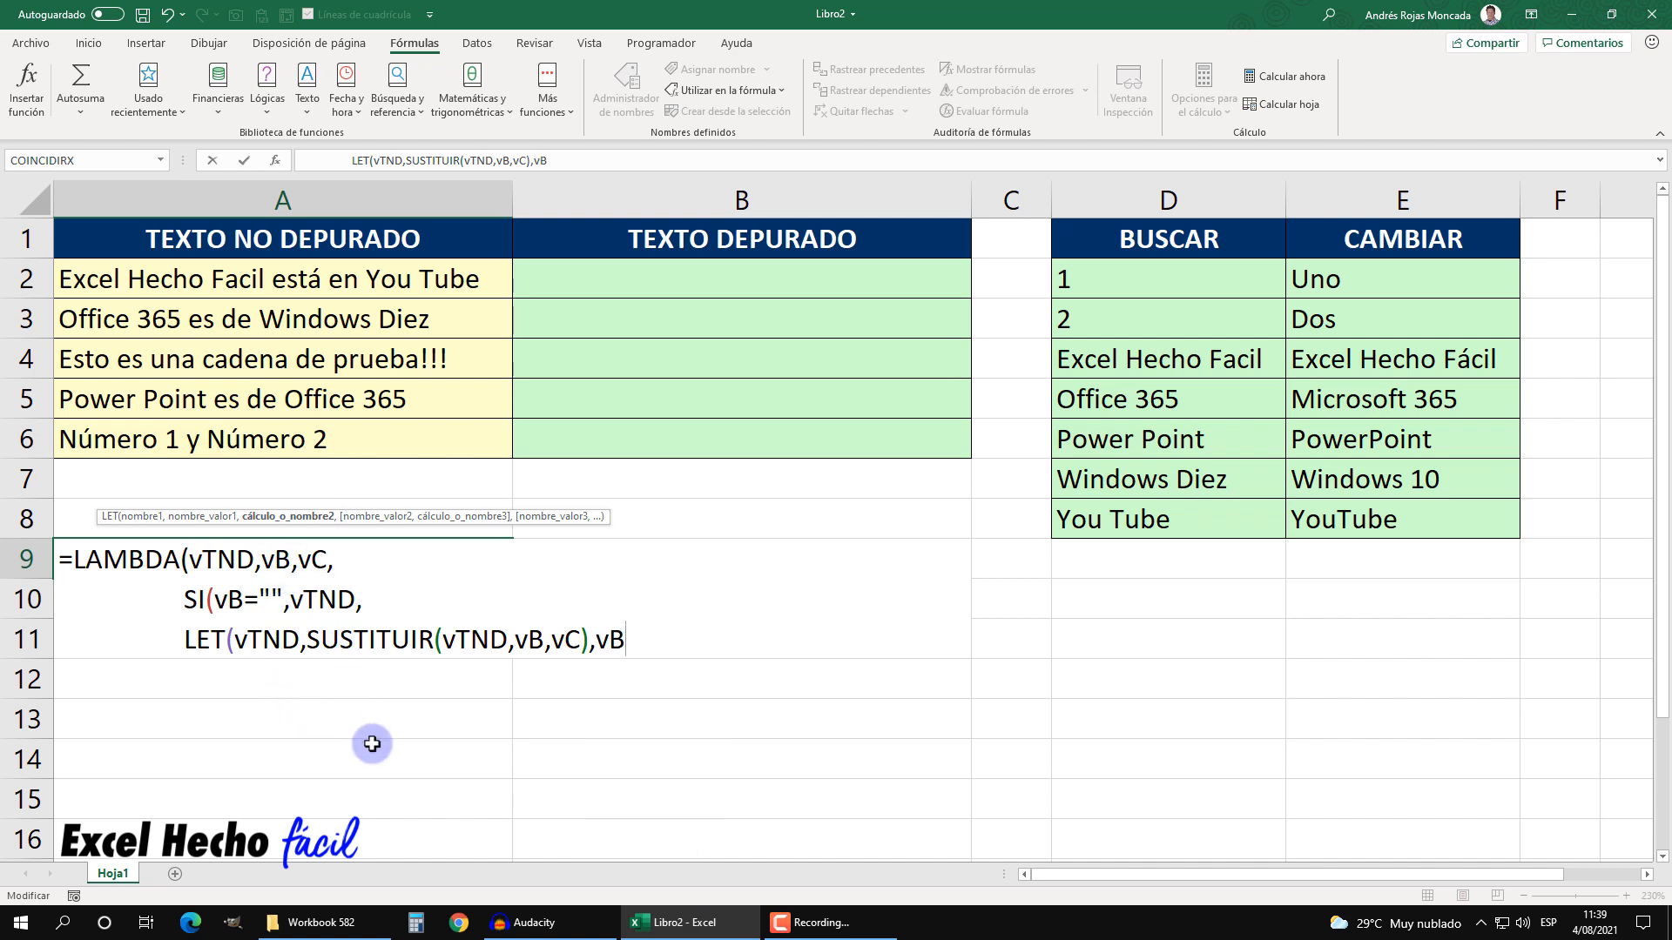
pyautogui.write(',')
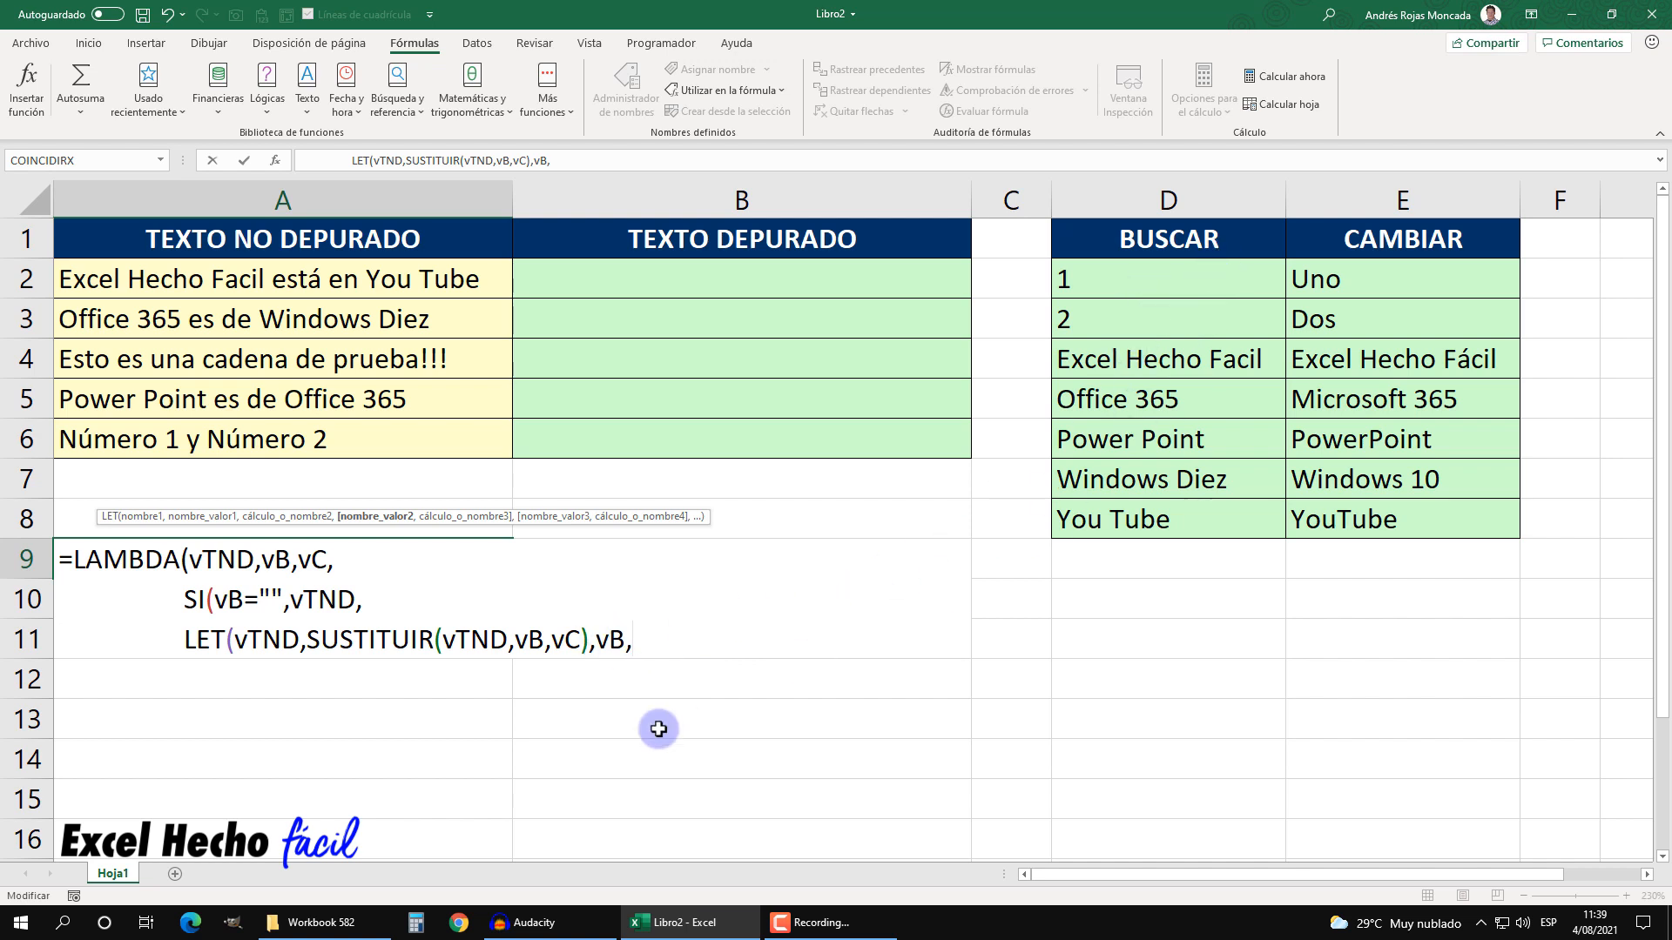
pyautogui.write('des')
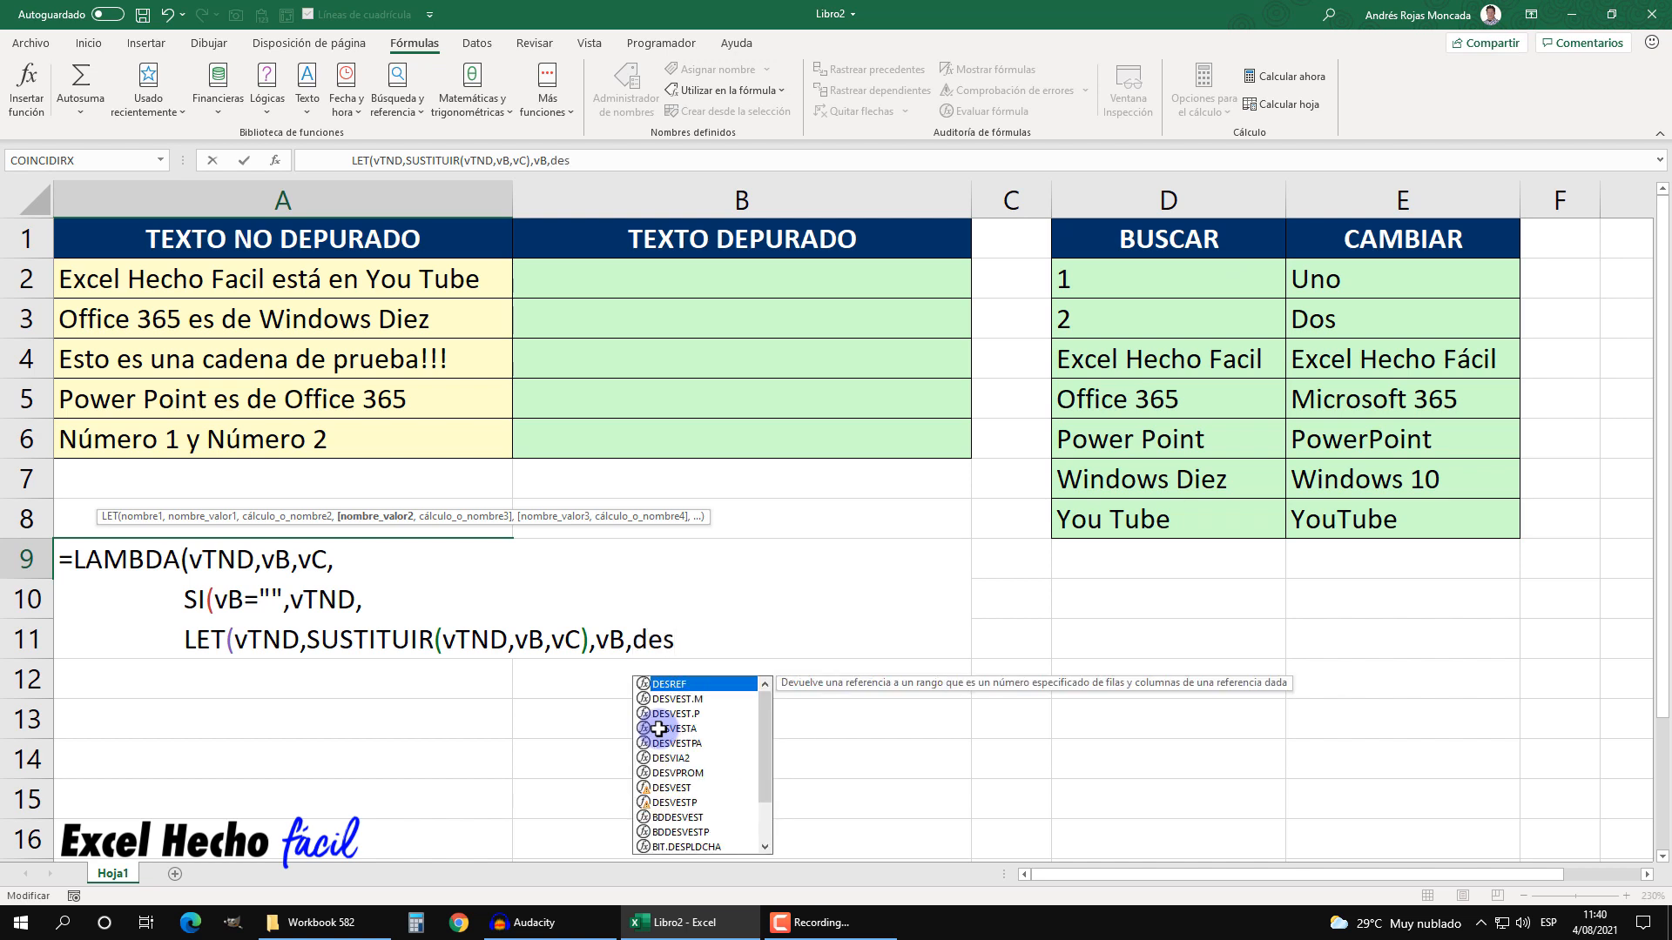
pyautogui.press('Tab')
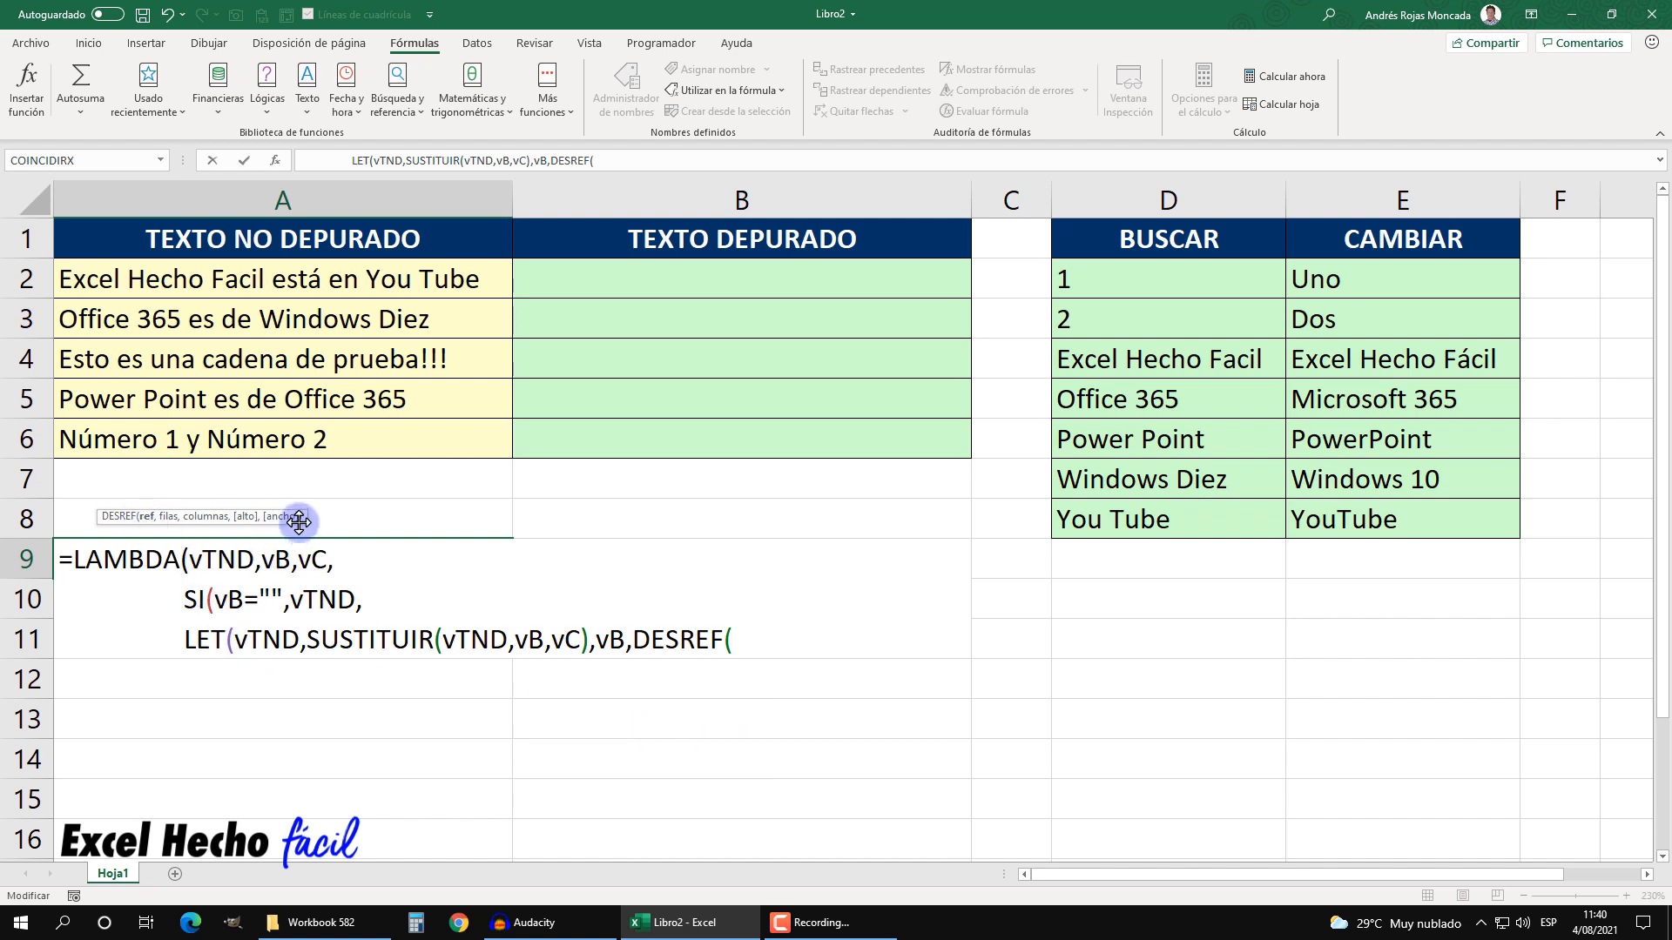
# - Complete vB's value as DESREF(vB,1,0), followed by an argument separator, with the syntax hint moved above the formula
pyautogui.moveTo(298, 523); pyautogui.dragTo(833, 605)
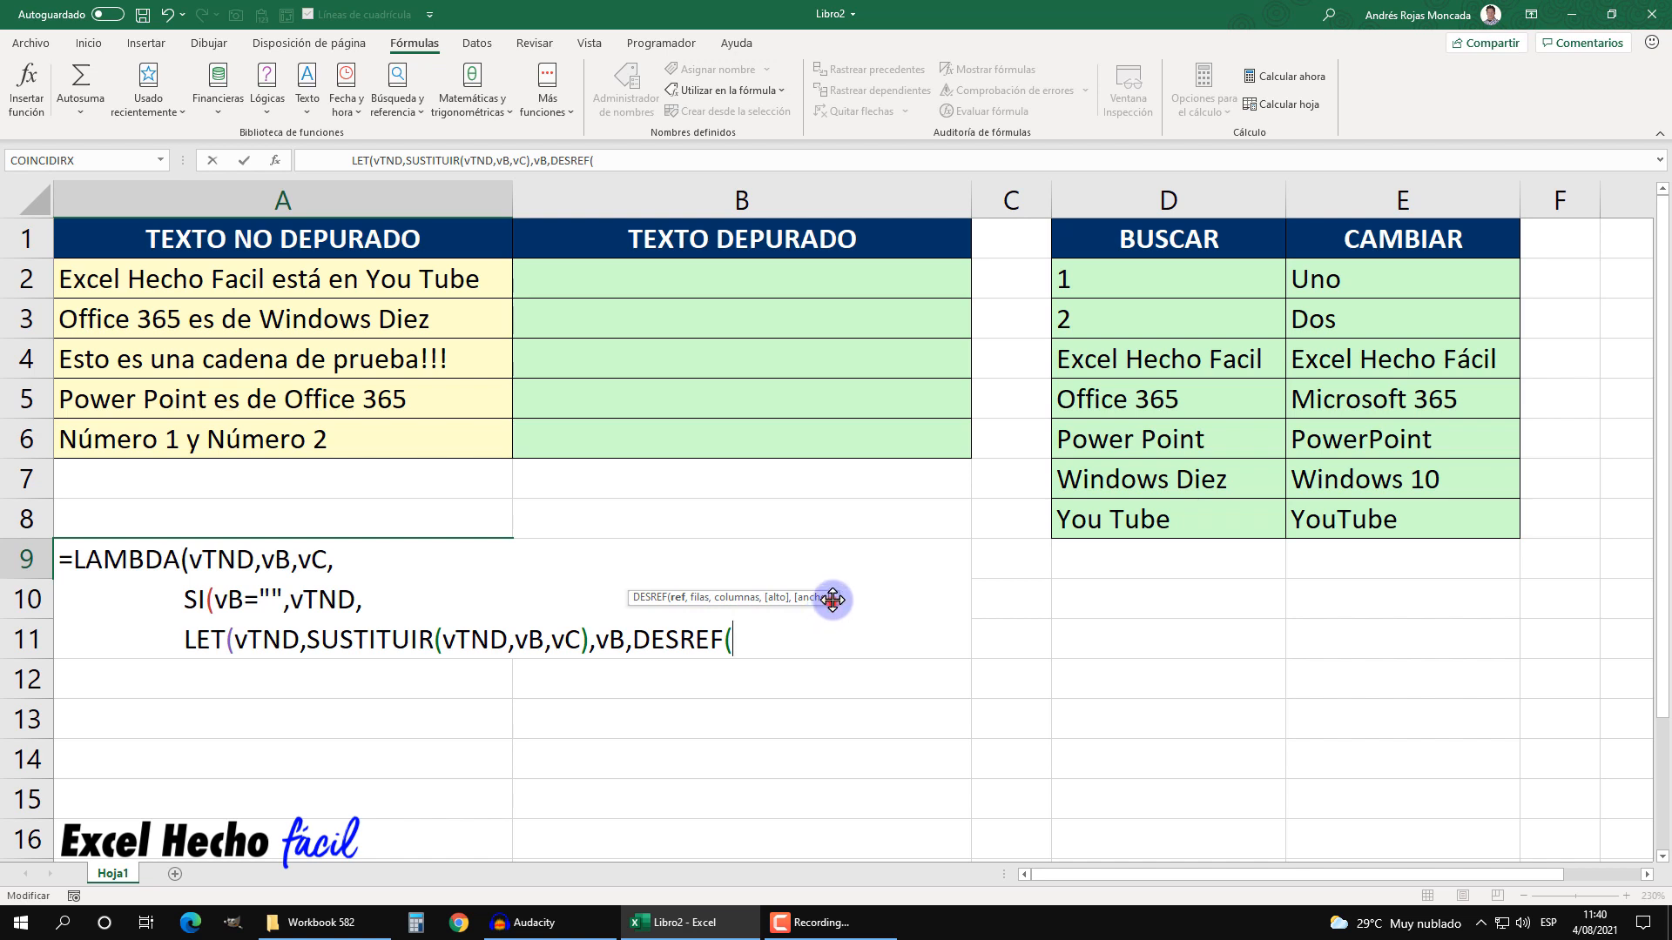
pyautogui.moveTo(828, 599); pyautogui.dragTo(815, 528)
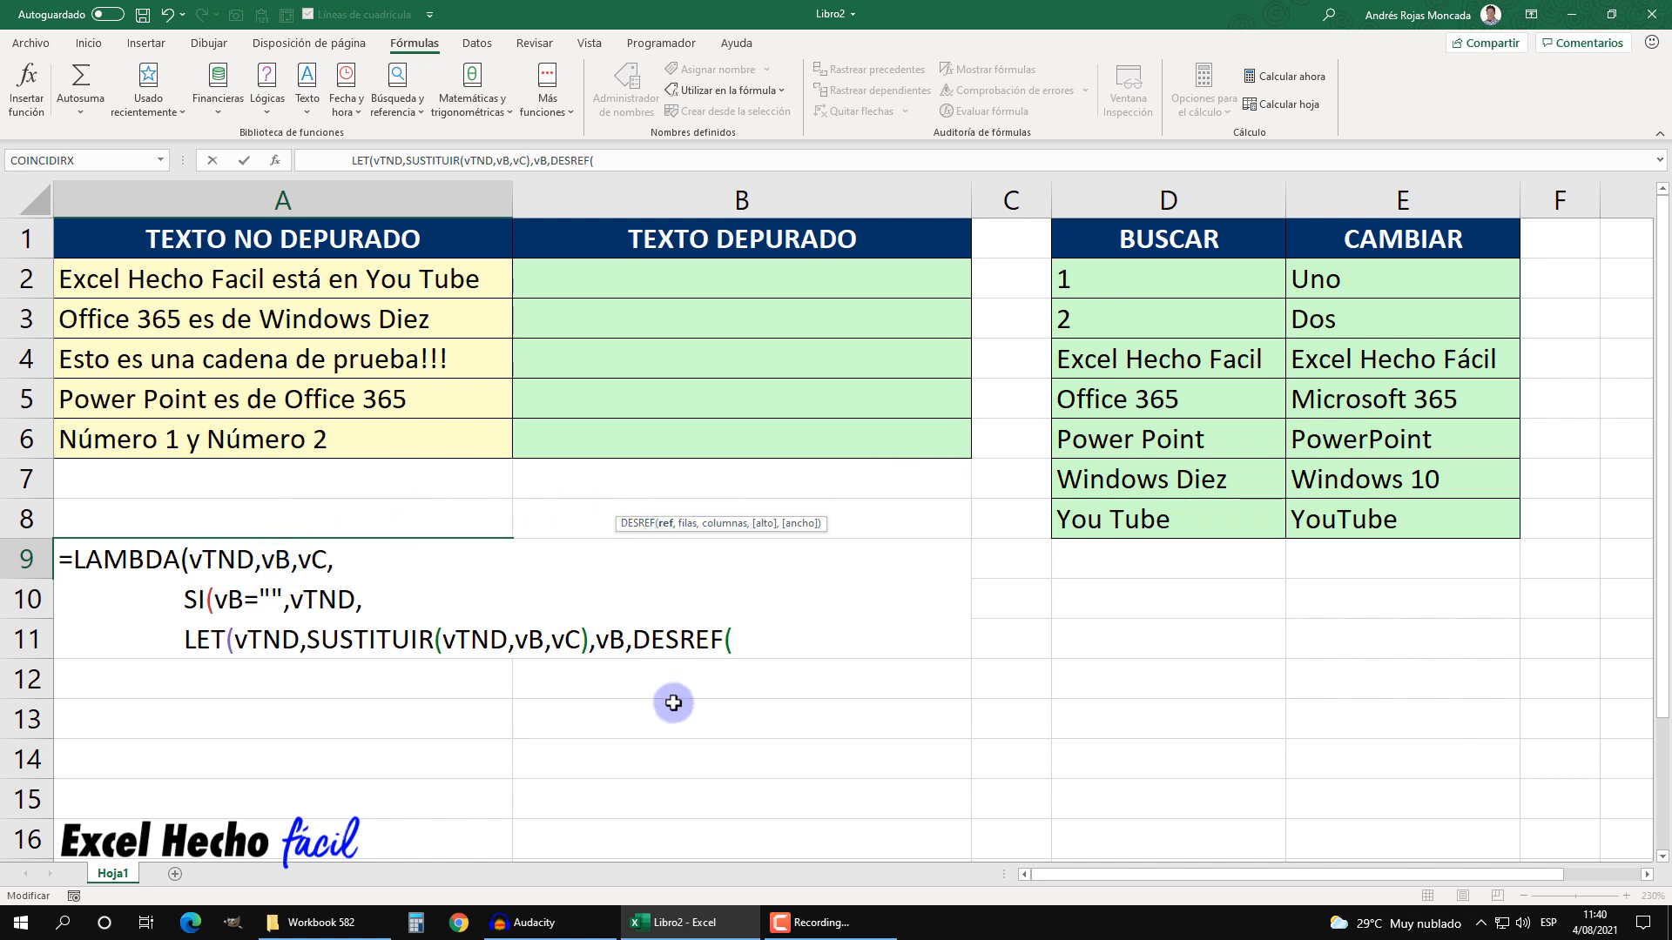
pyautogui.write('vB,')
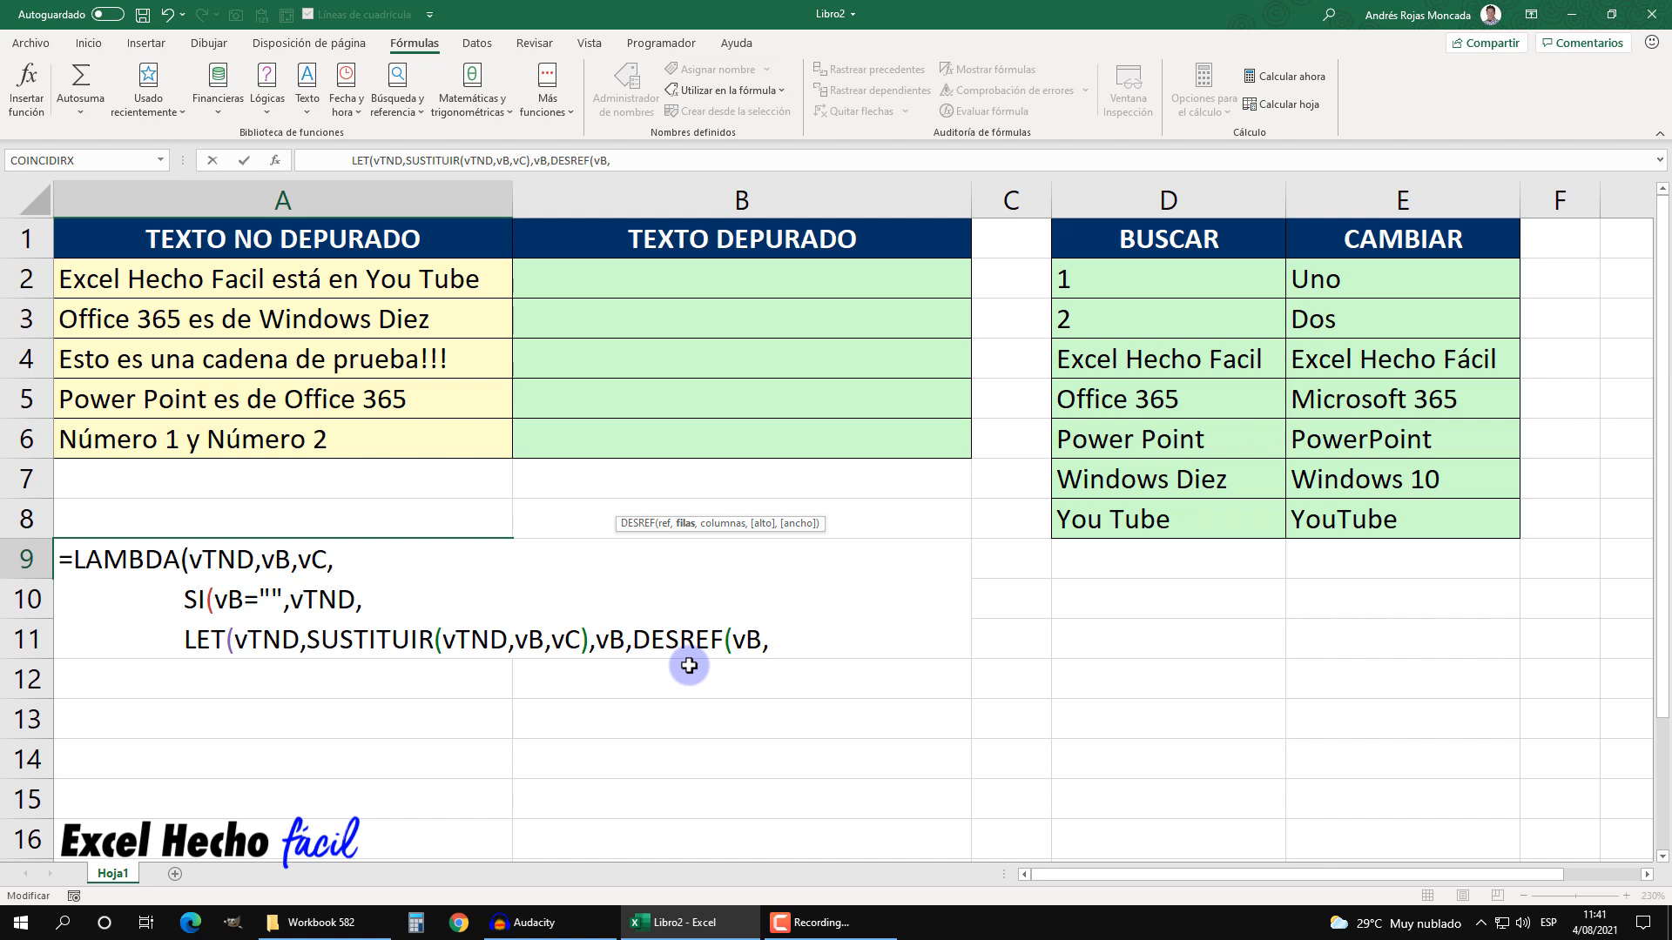
pyautogui.write('1,0')
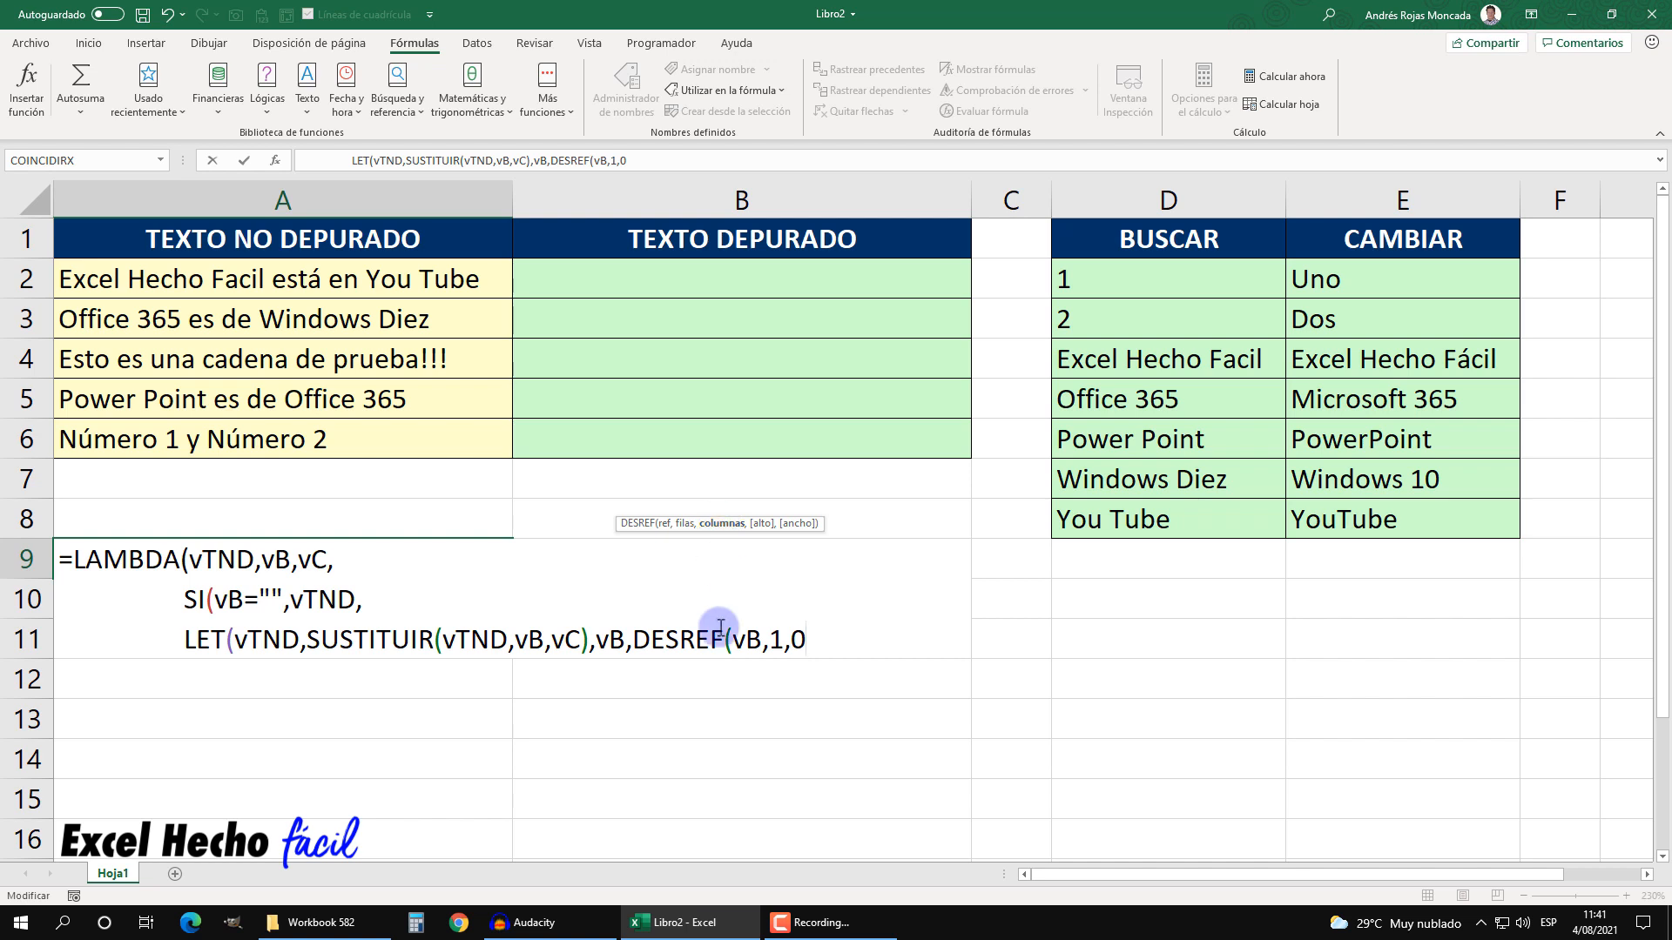
pyautogui.write(')')
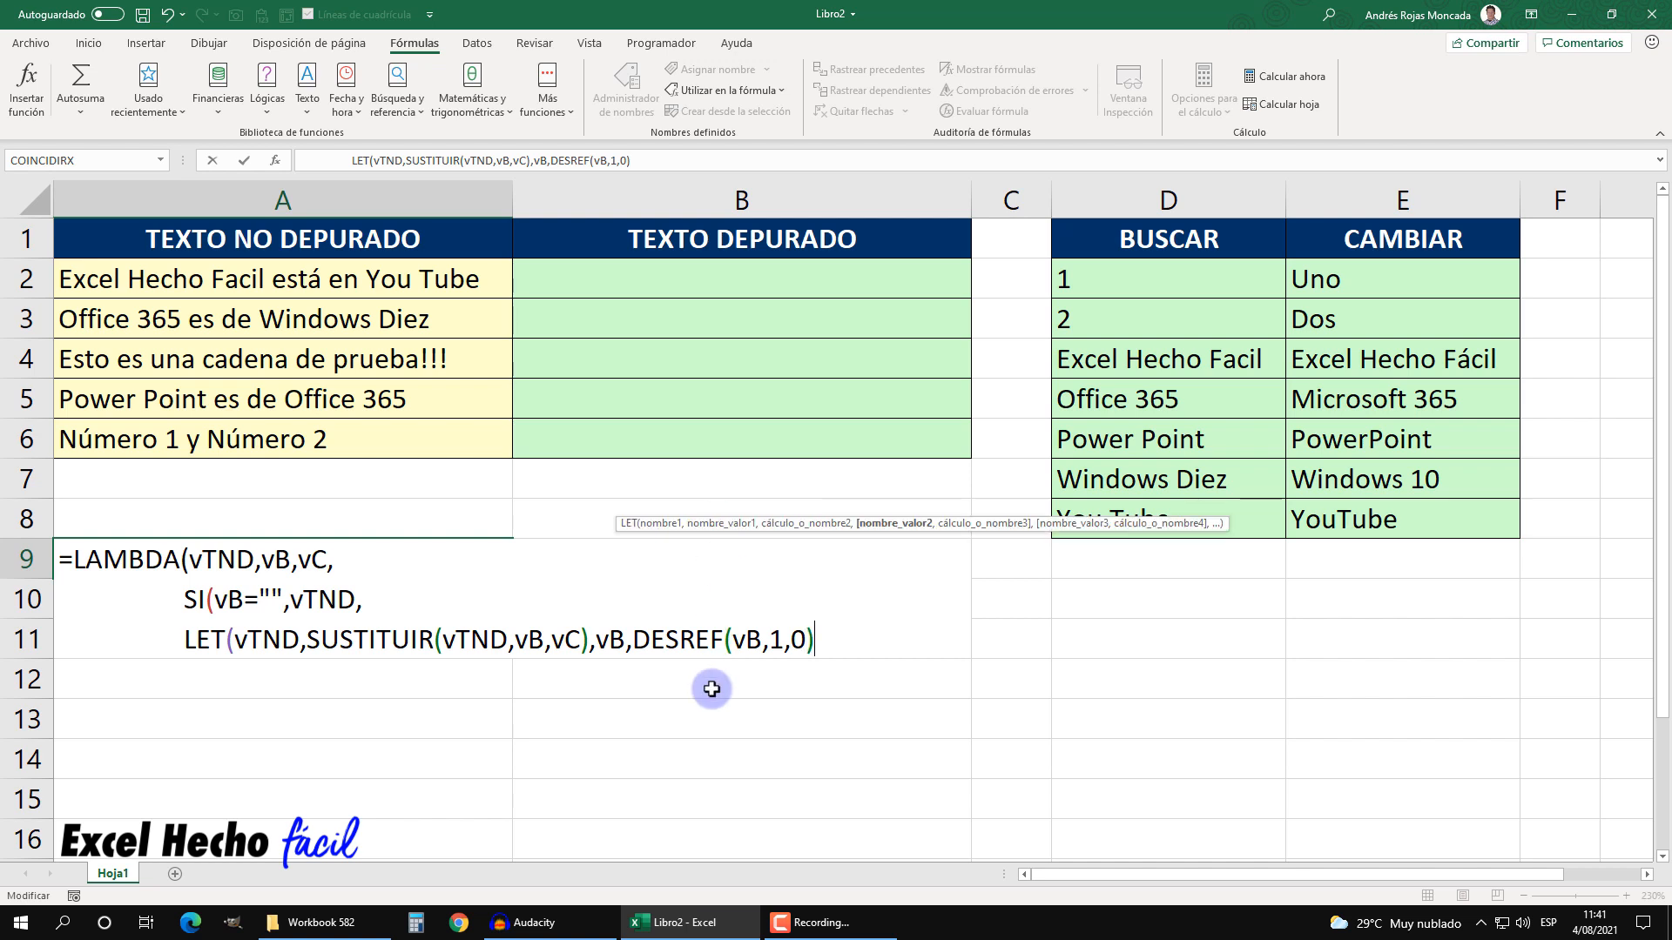
pyautogui.moveTo(828, 640); pyautogui.dragTo(632, 640)
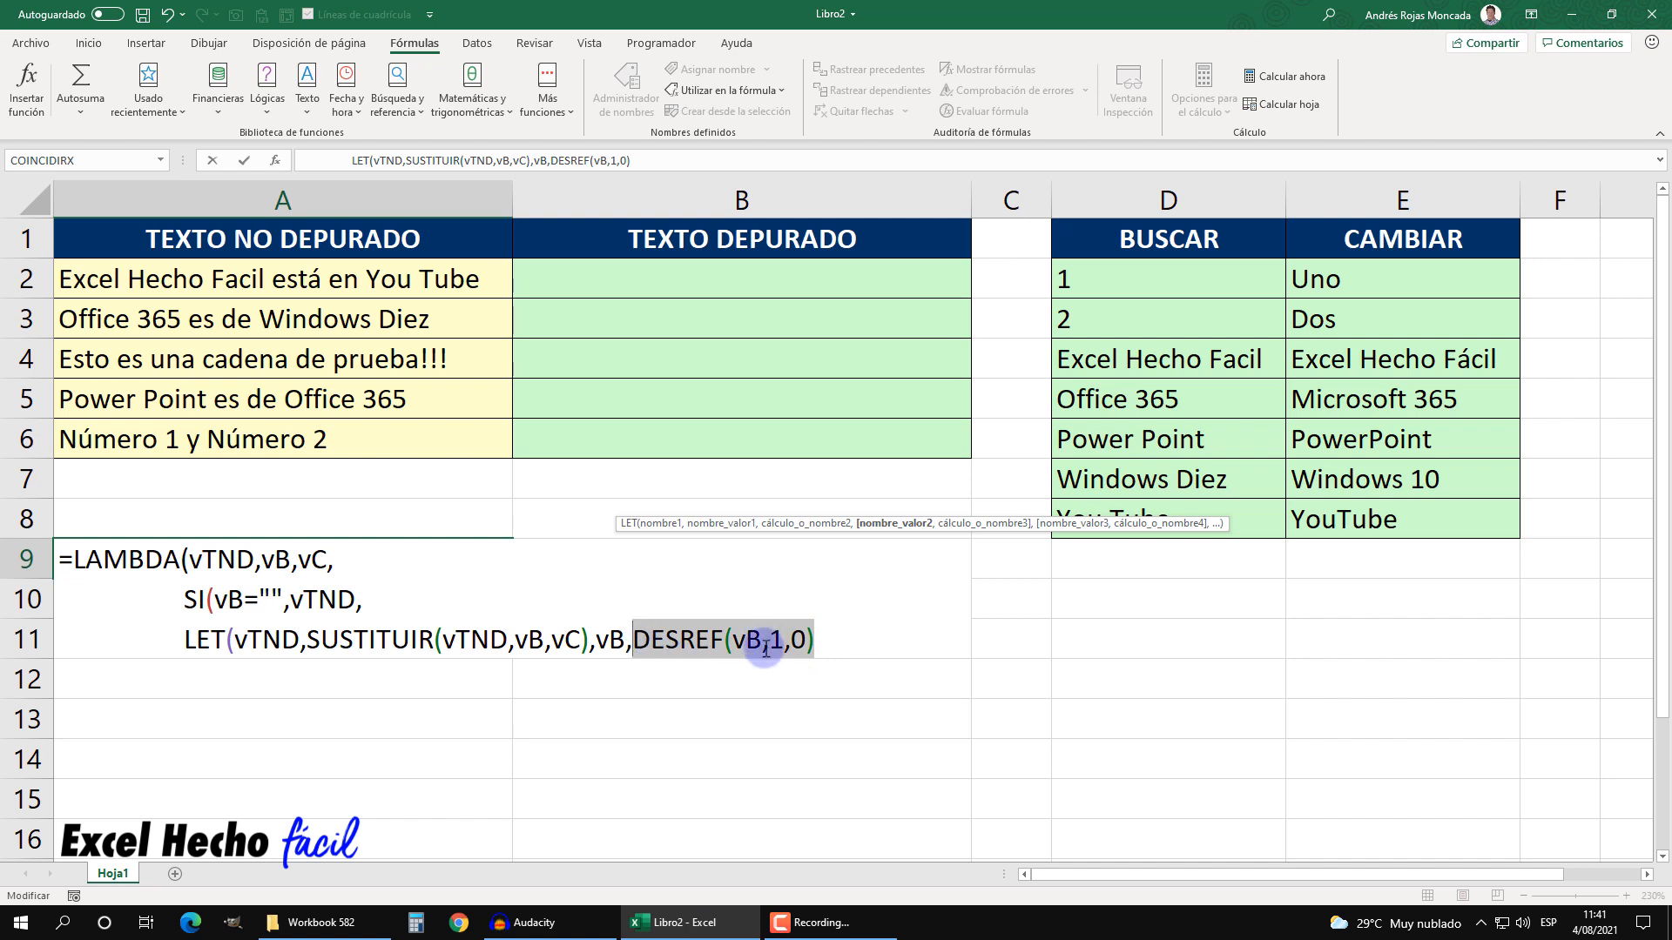
pyautogui.doubleClick(609, 640)
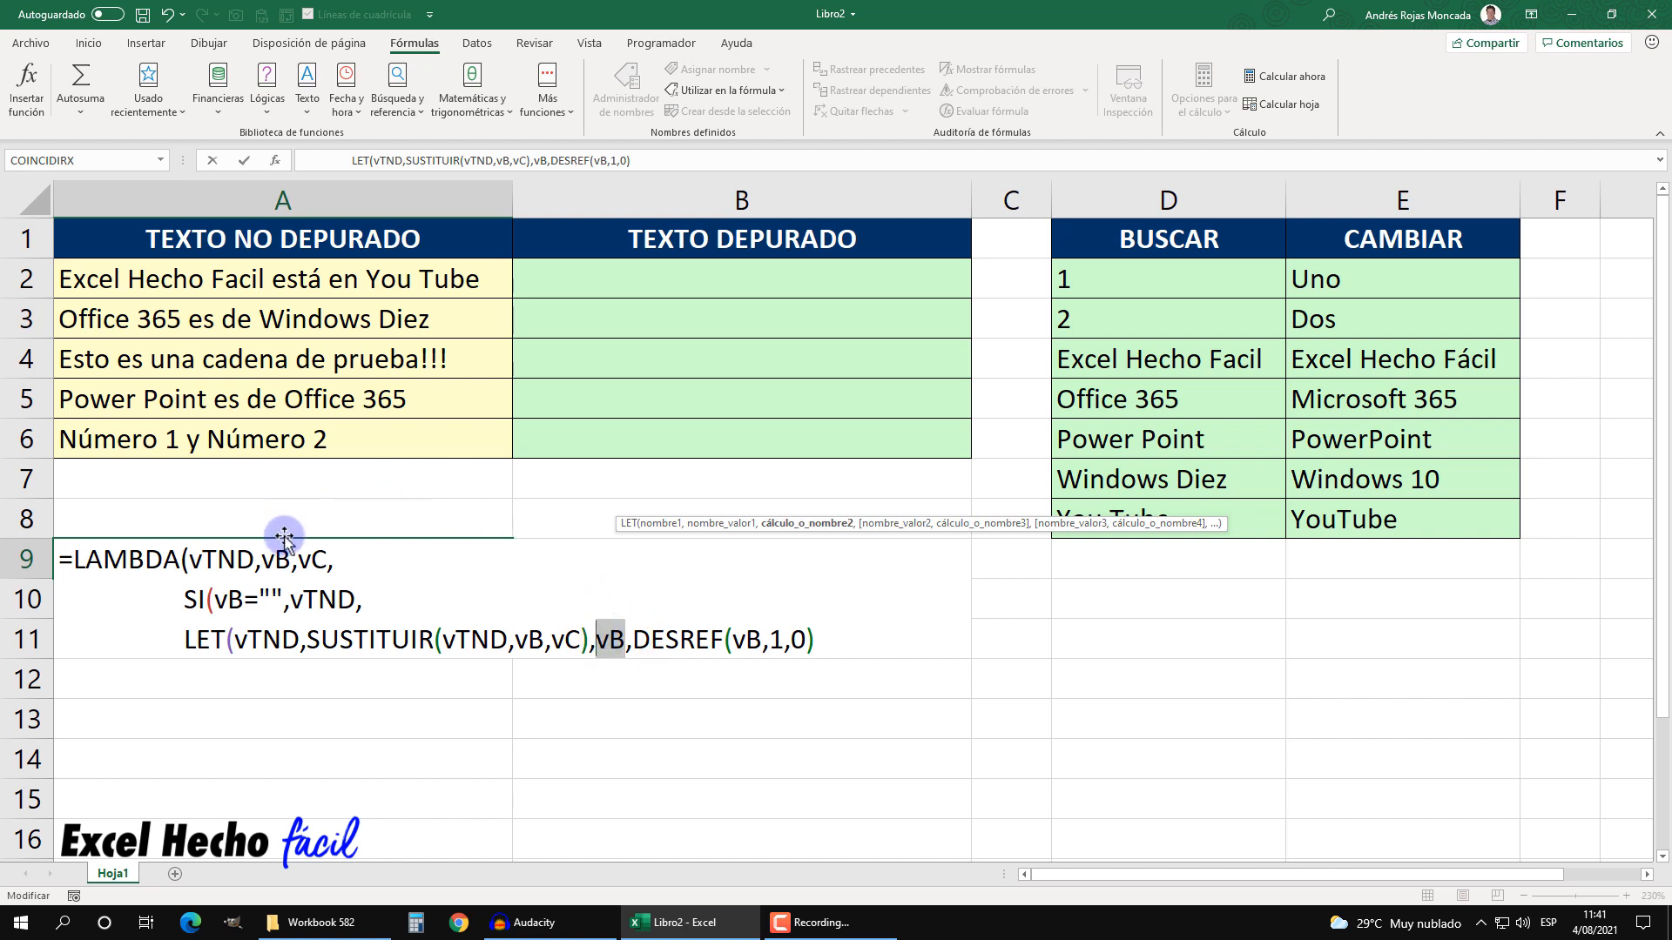
pyautogui.click(857, 635)
pyautogui.write(',')
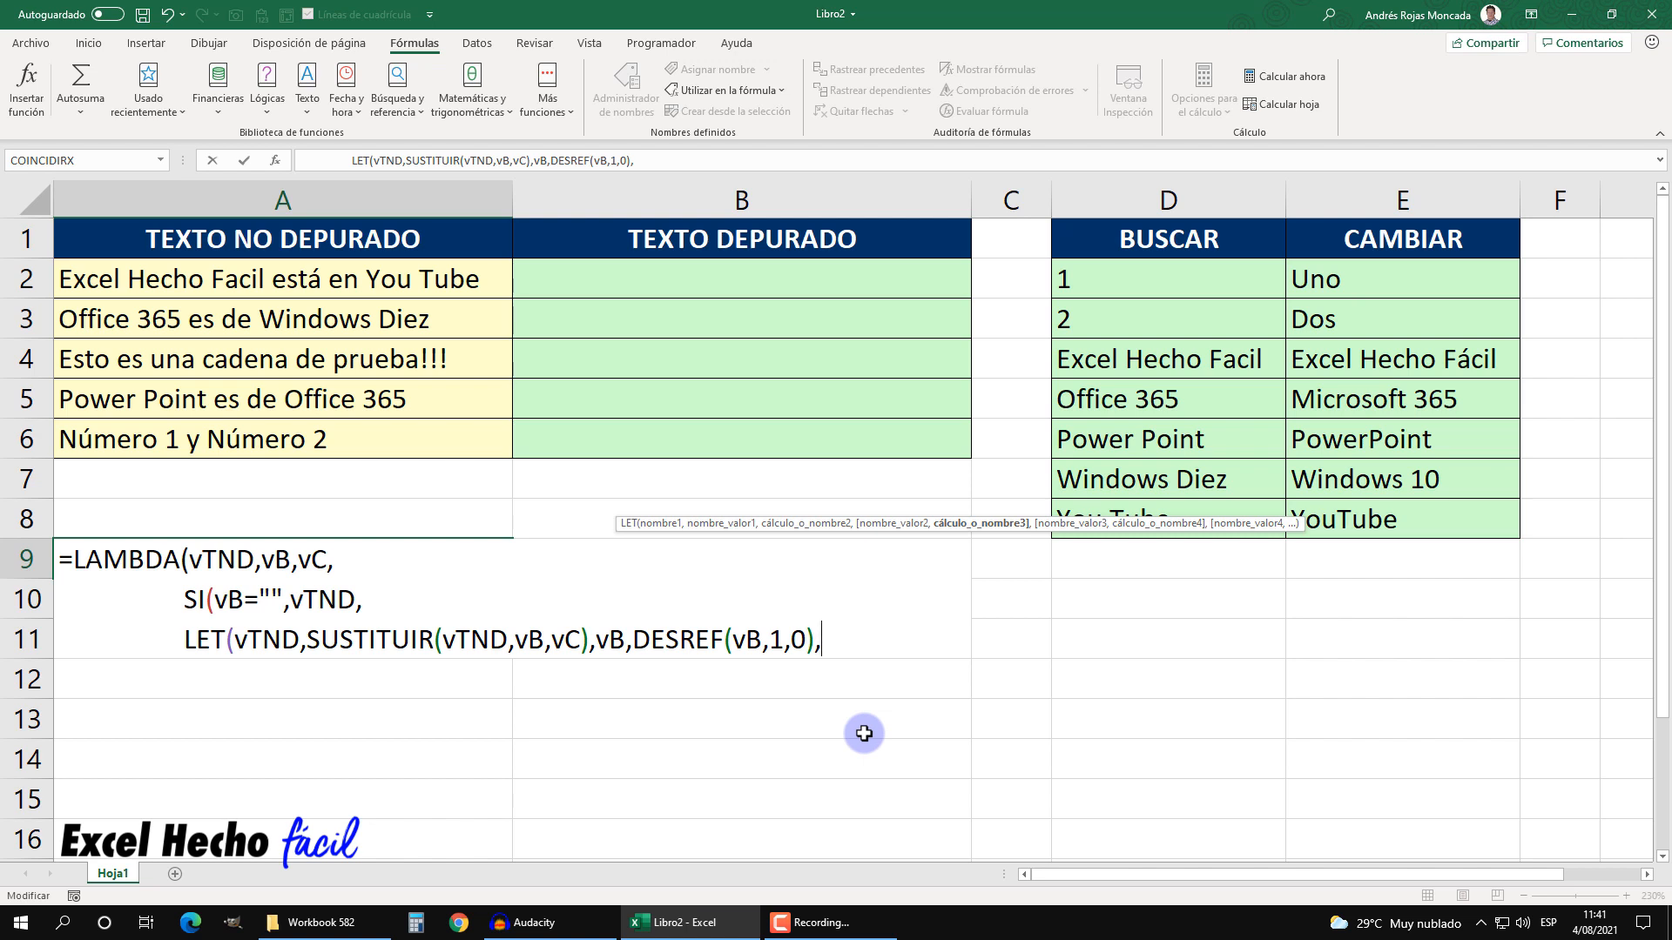
# - Add vC as the third LET name and assign it the value DESREF(vC,1,0)
pyautogui.write('vc')
pyautogui.press('Tab')
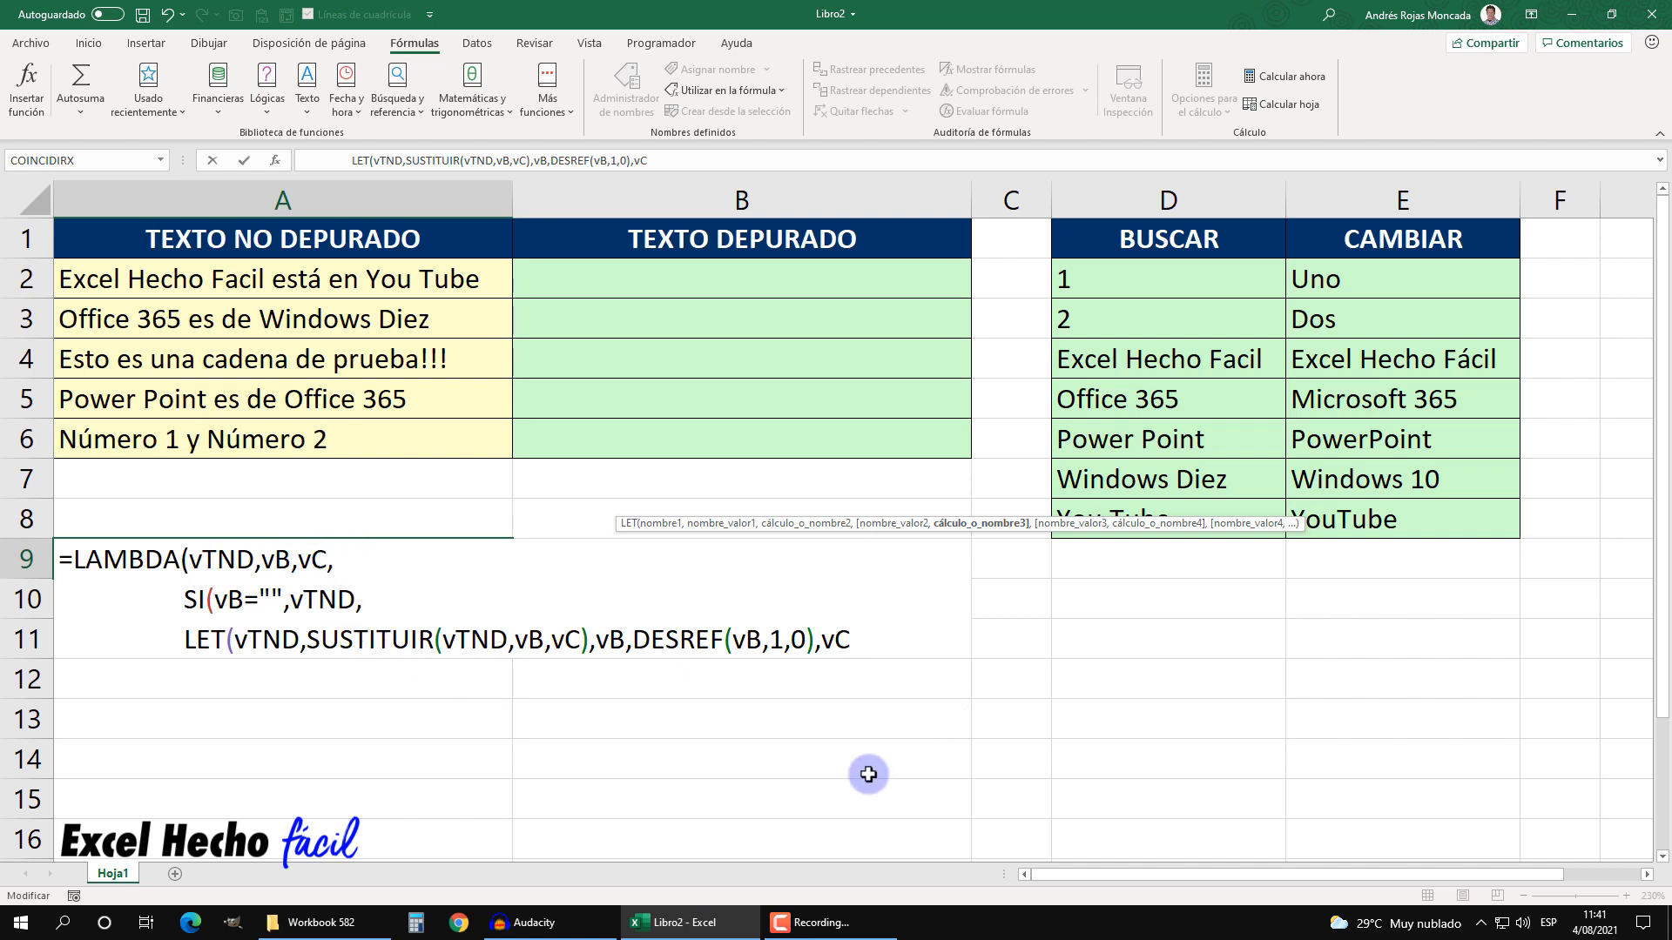
pyautogui.write(',')
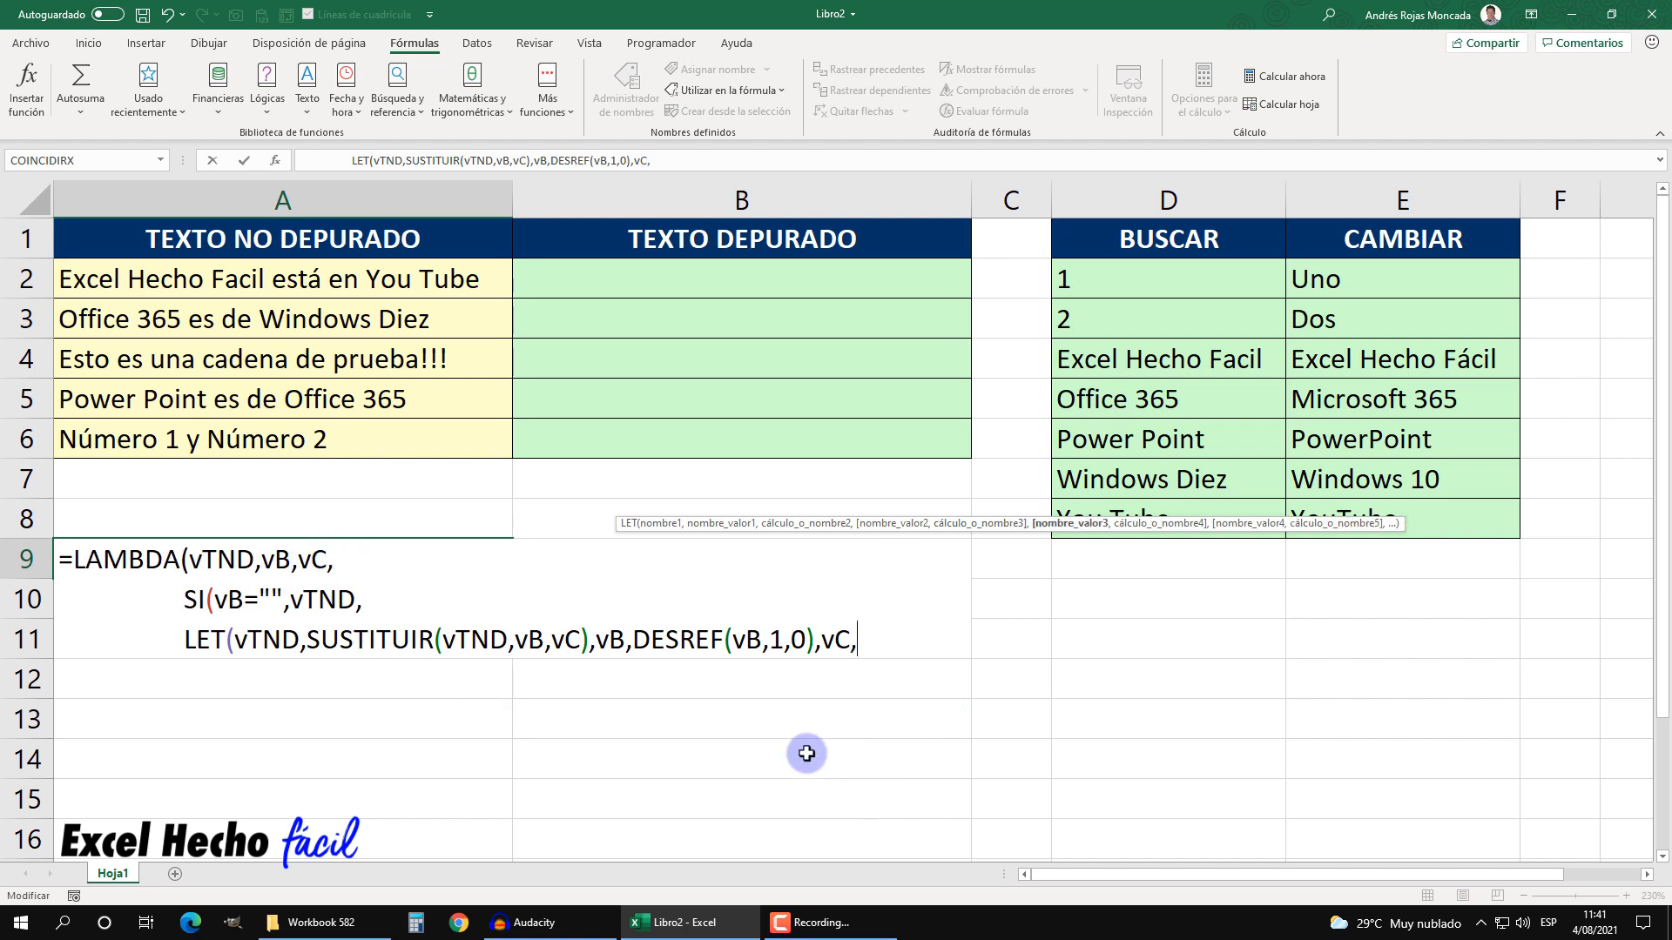
pyautogui.write('des')
pyautogui.press('Tab')
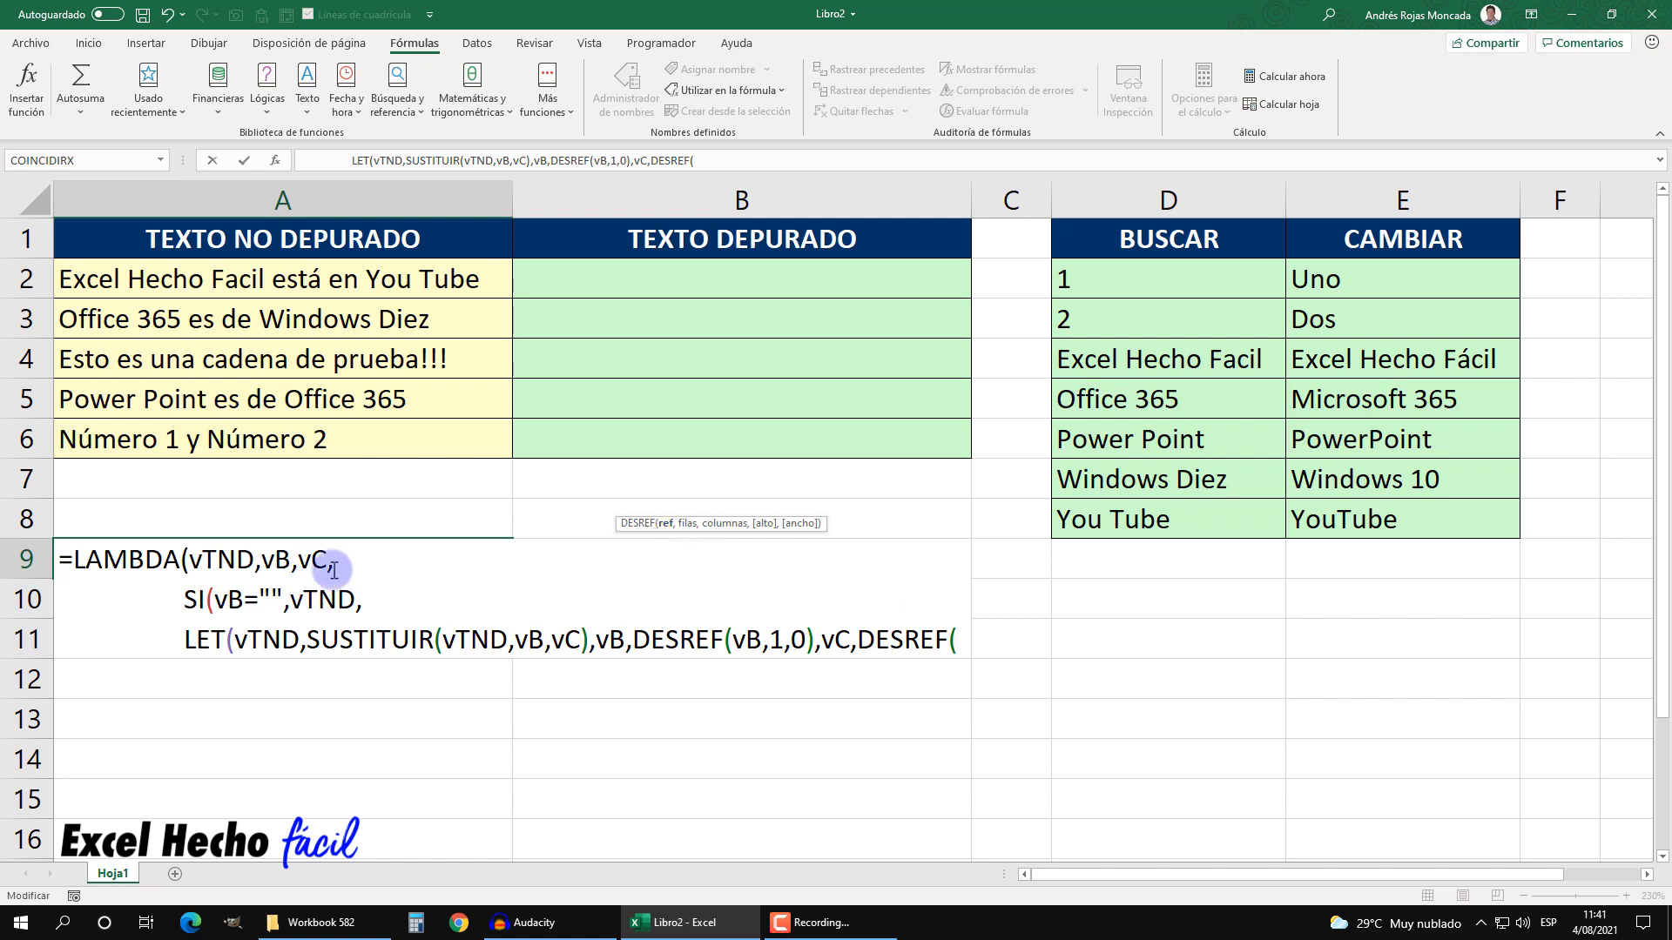
pyautogui.write('vC')
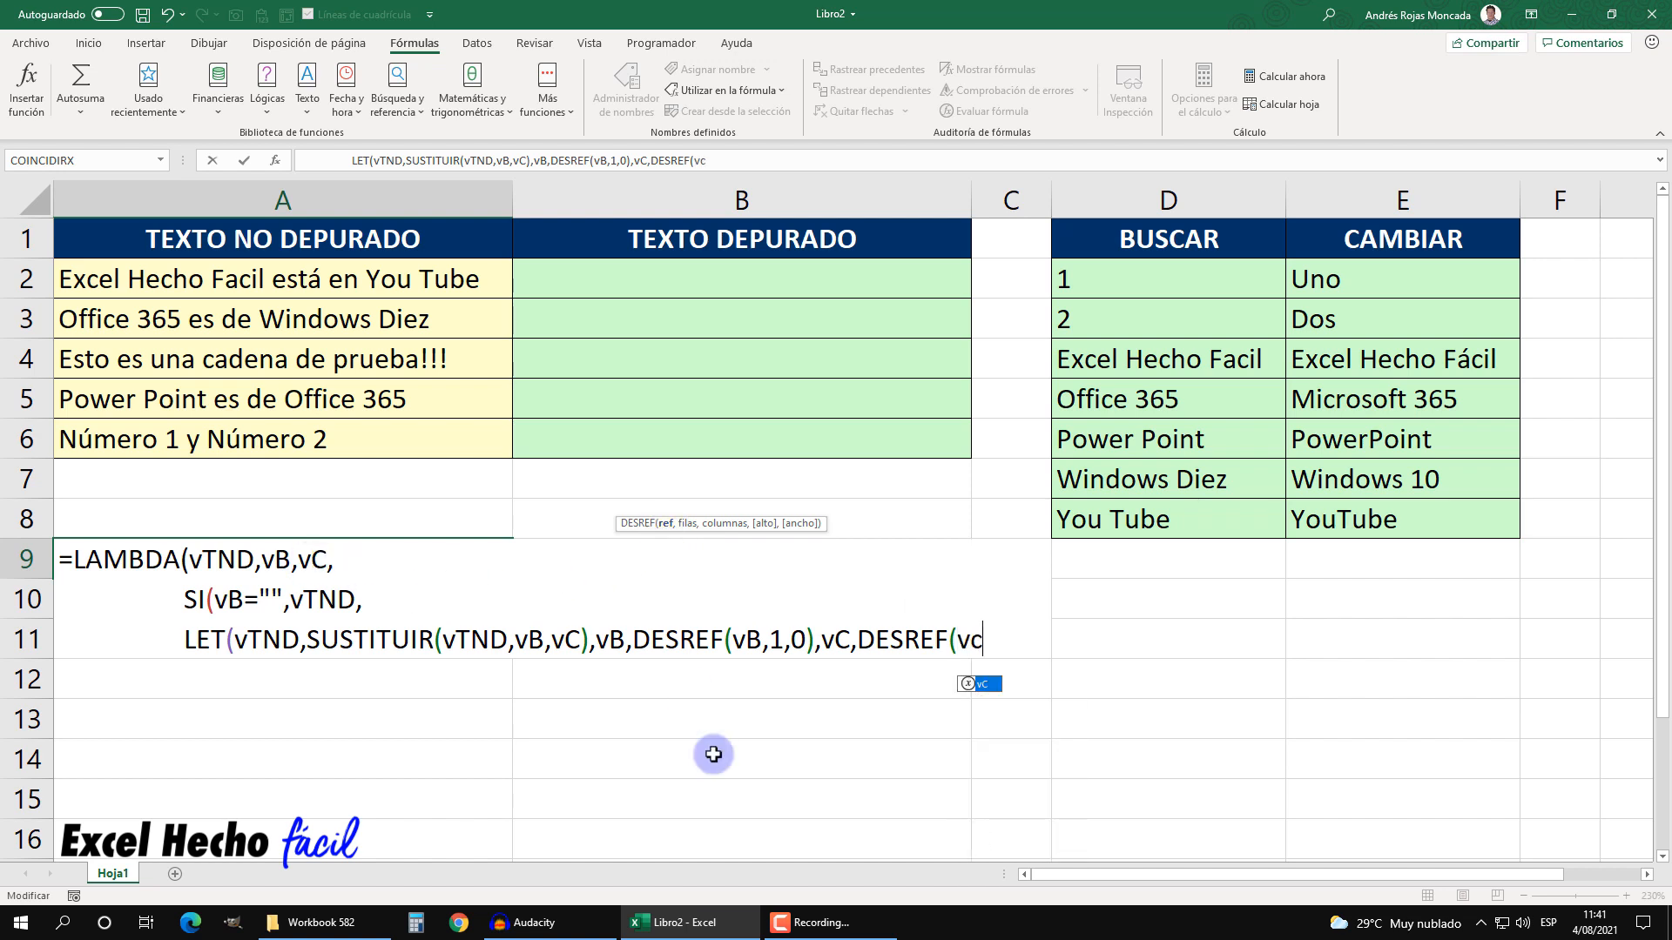
pyautogui.write(',1,0')
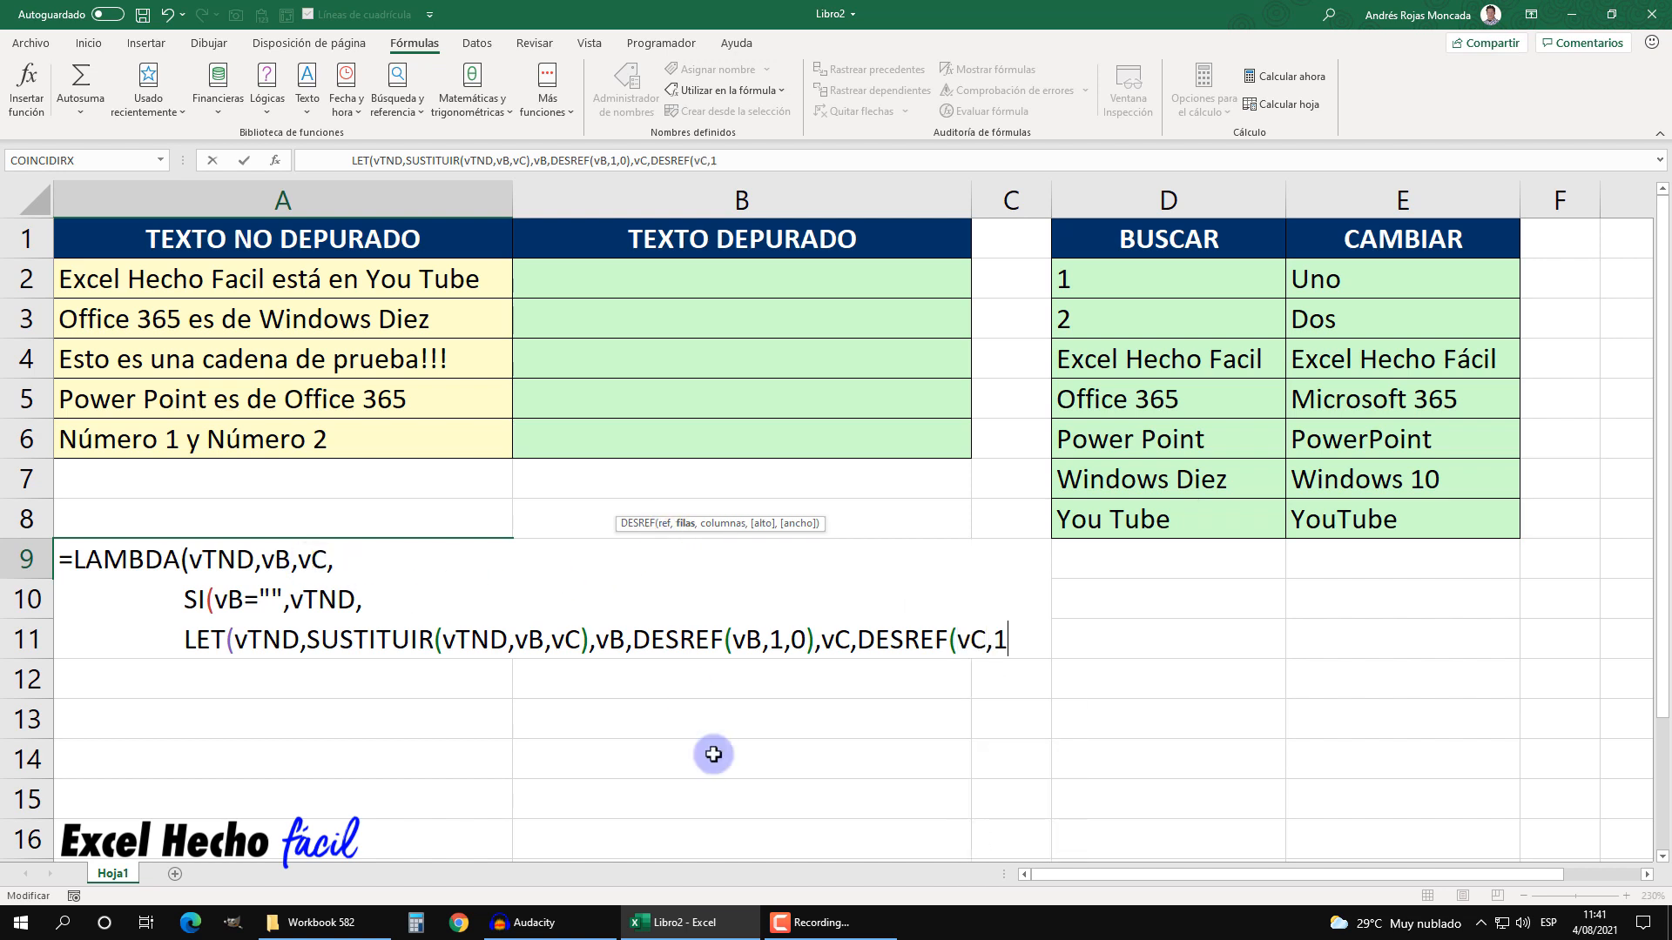
pyautogui.write(')')
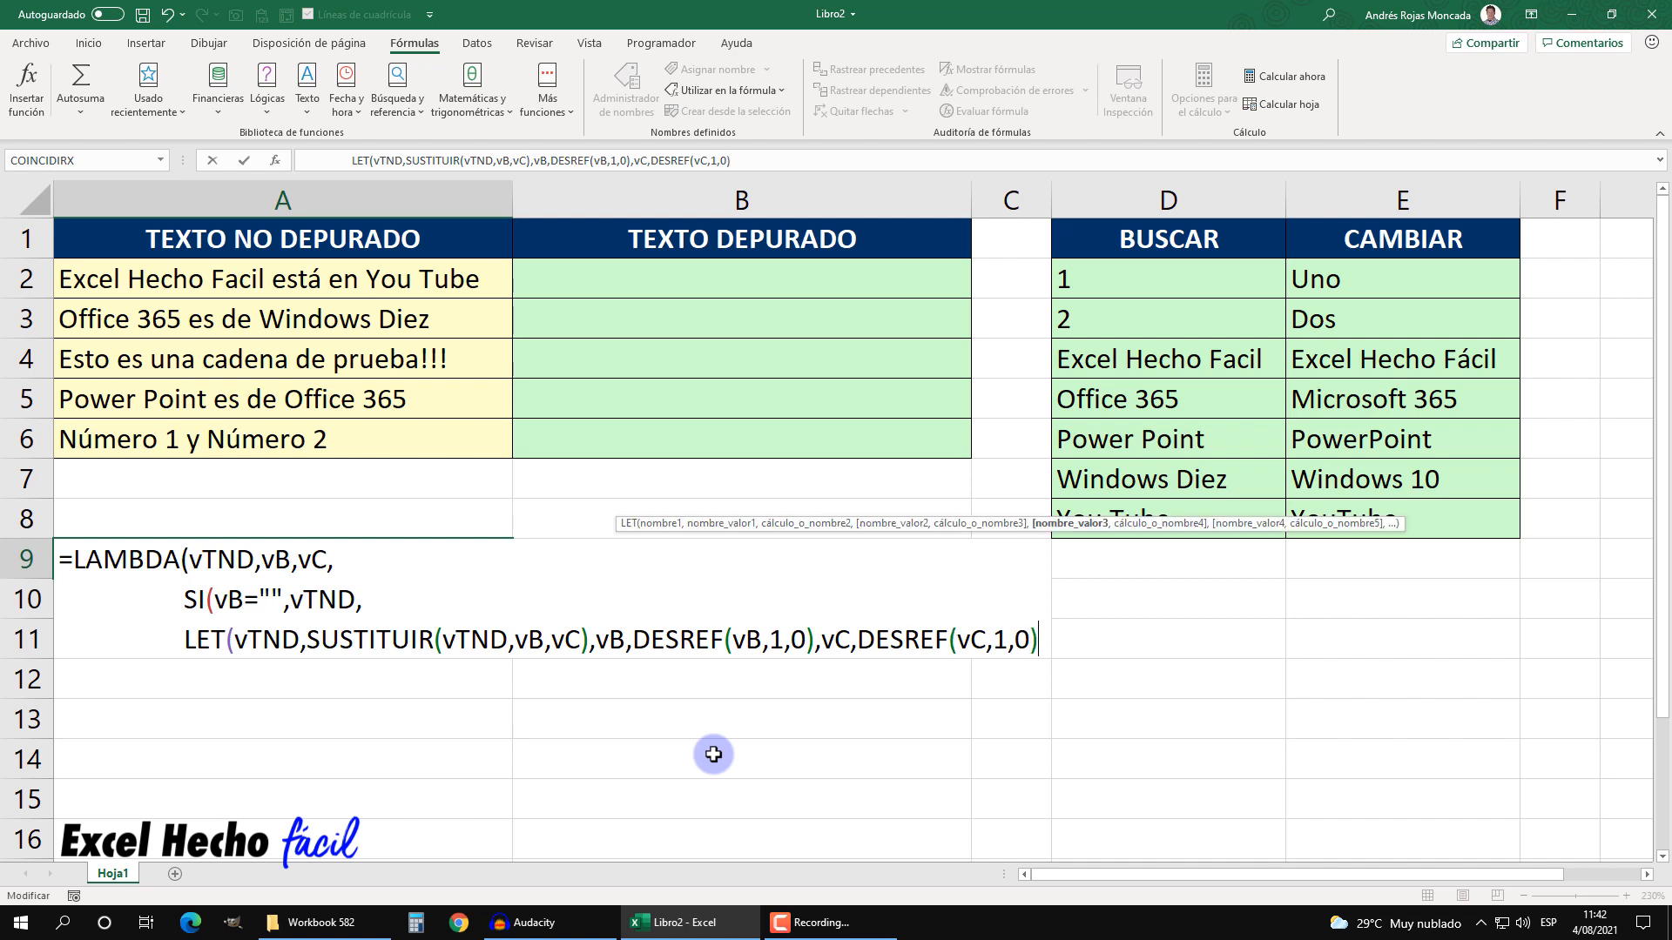
# - Add an argument separator and a line break after vC's value, move the syntax hint aside, and open a call to SustituirTextosUno
pyautogui.write(',')
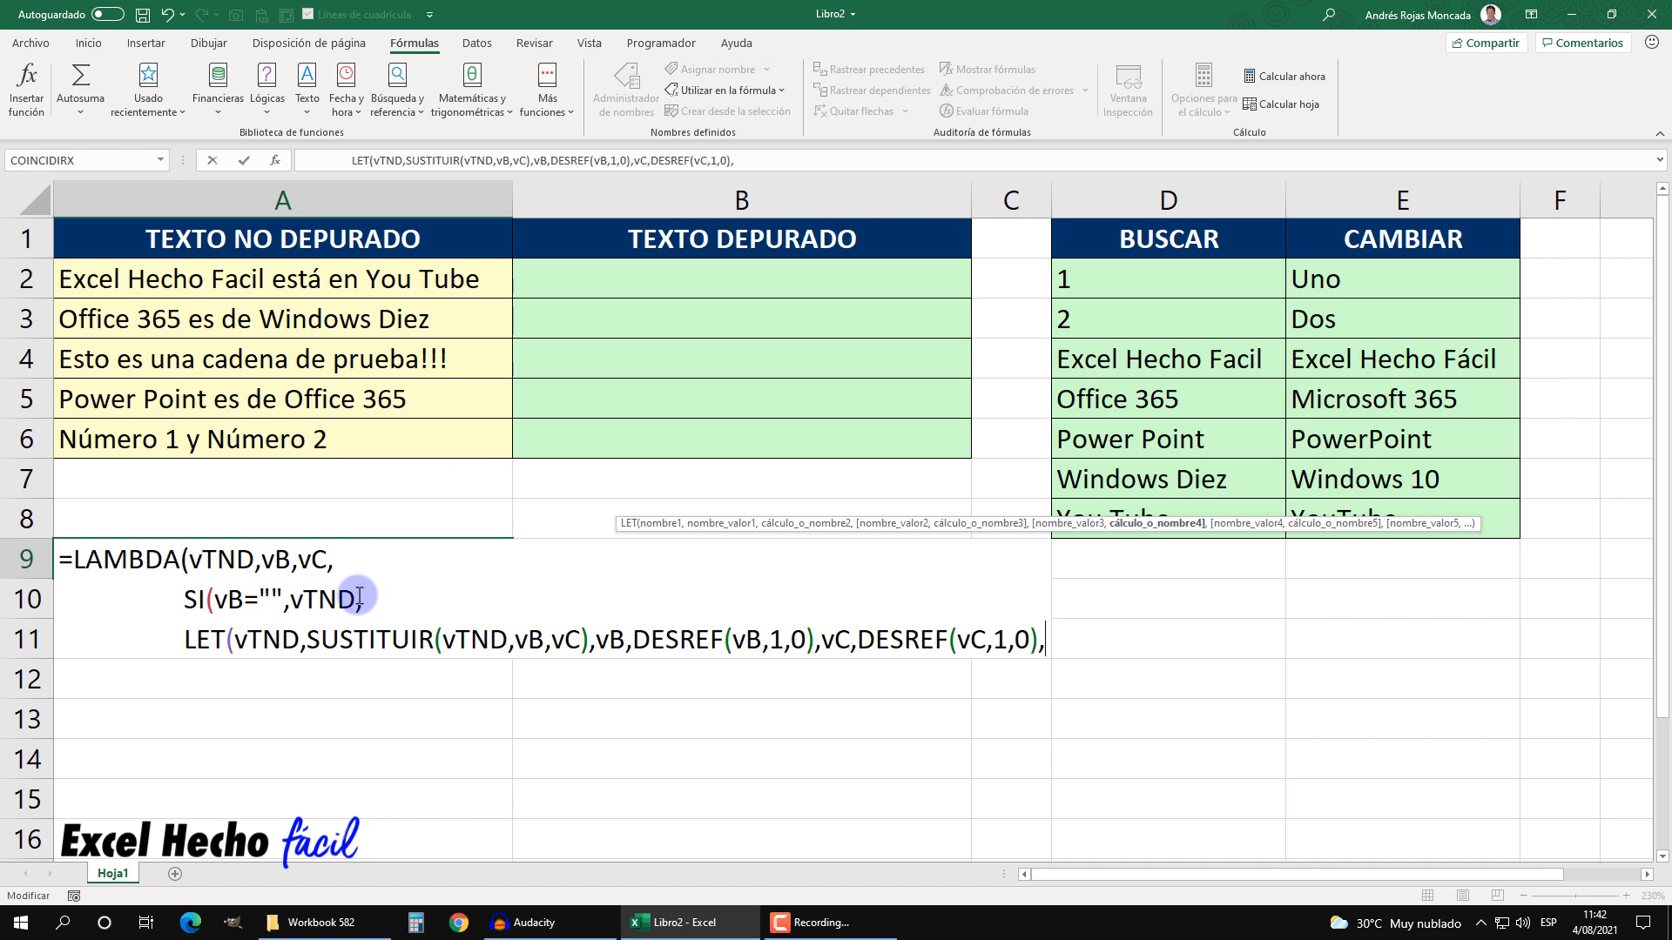
pyautogui.hotkey('alt', 'Return')
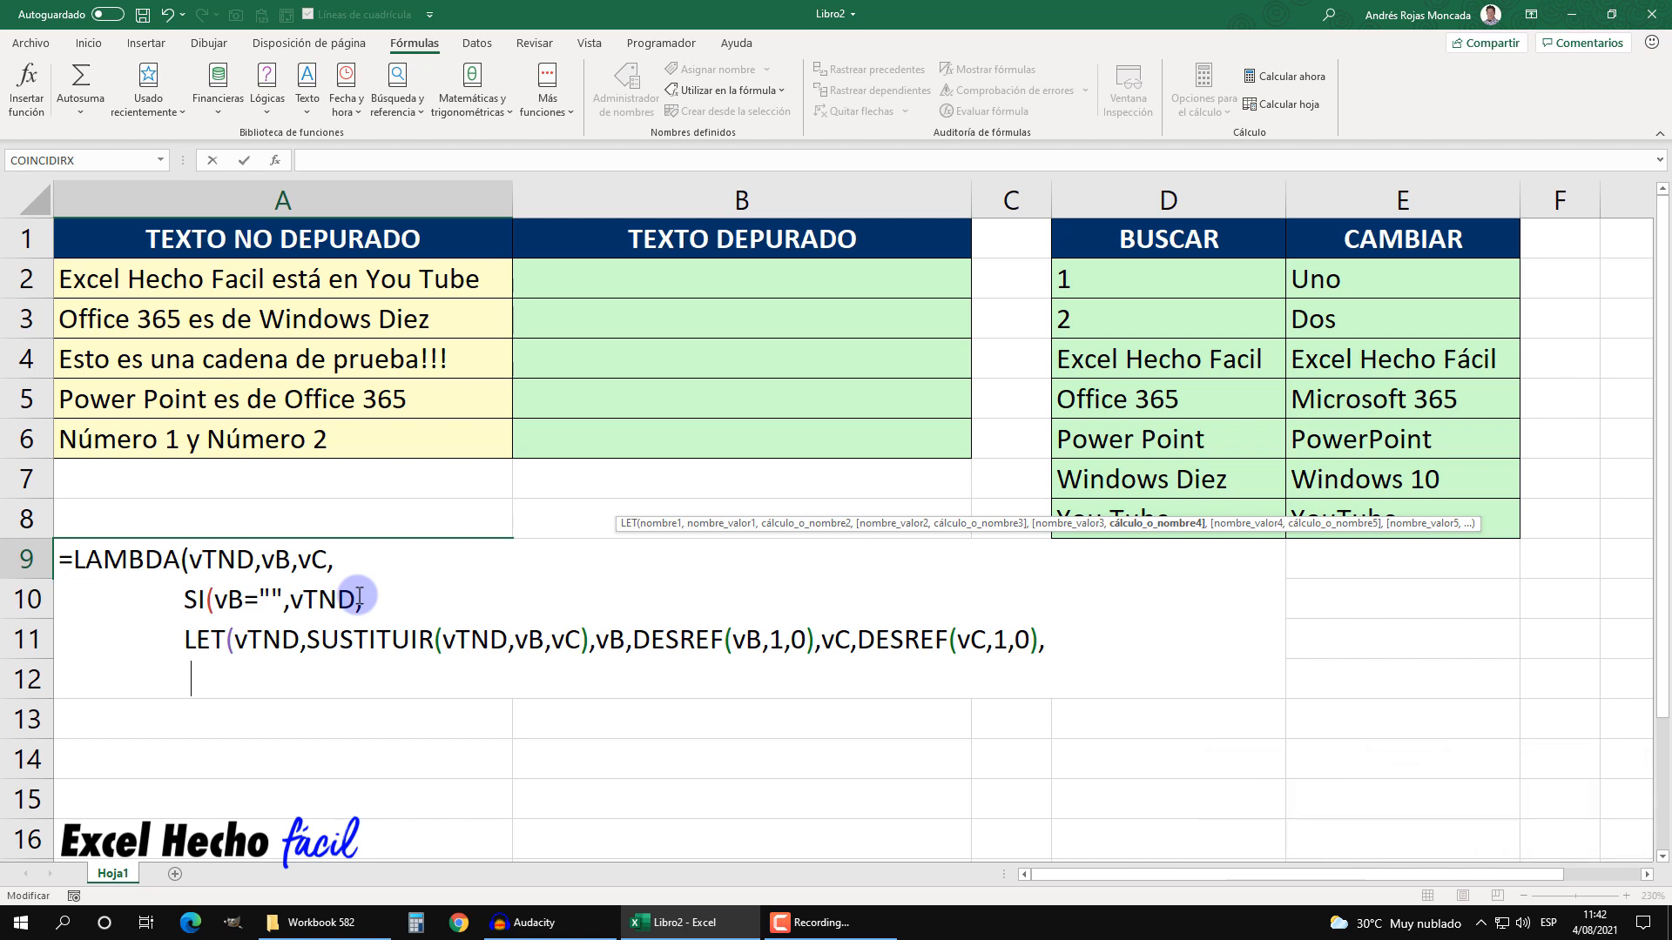
pyautogui.press('BackSpace')
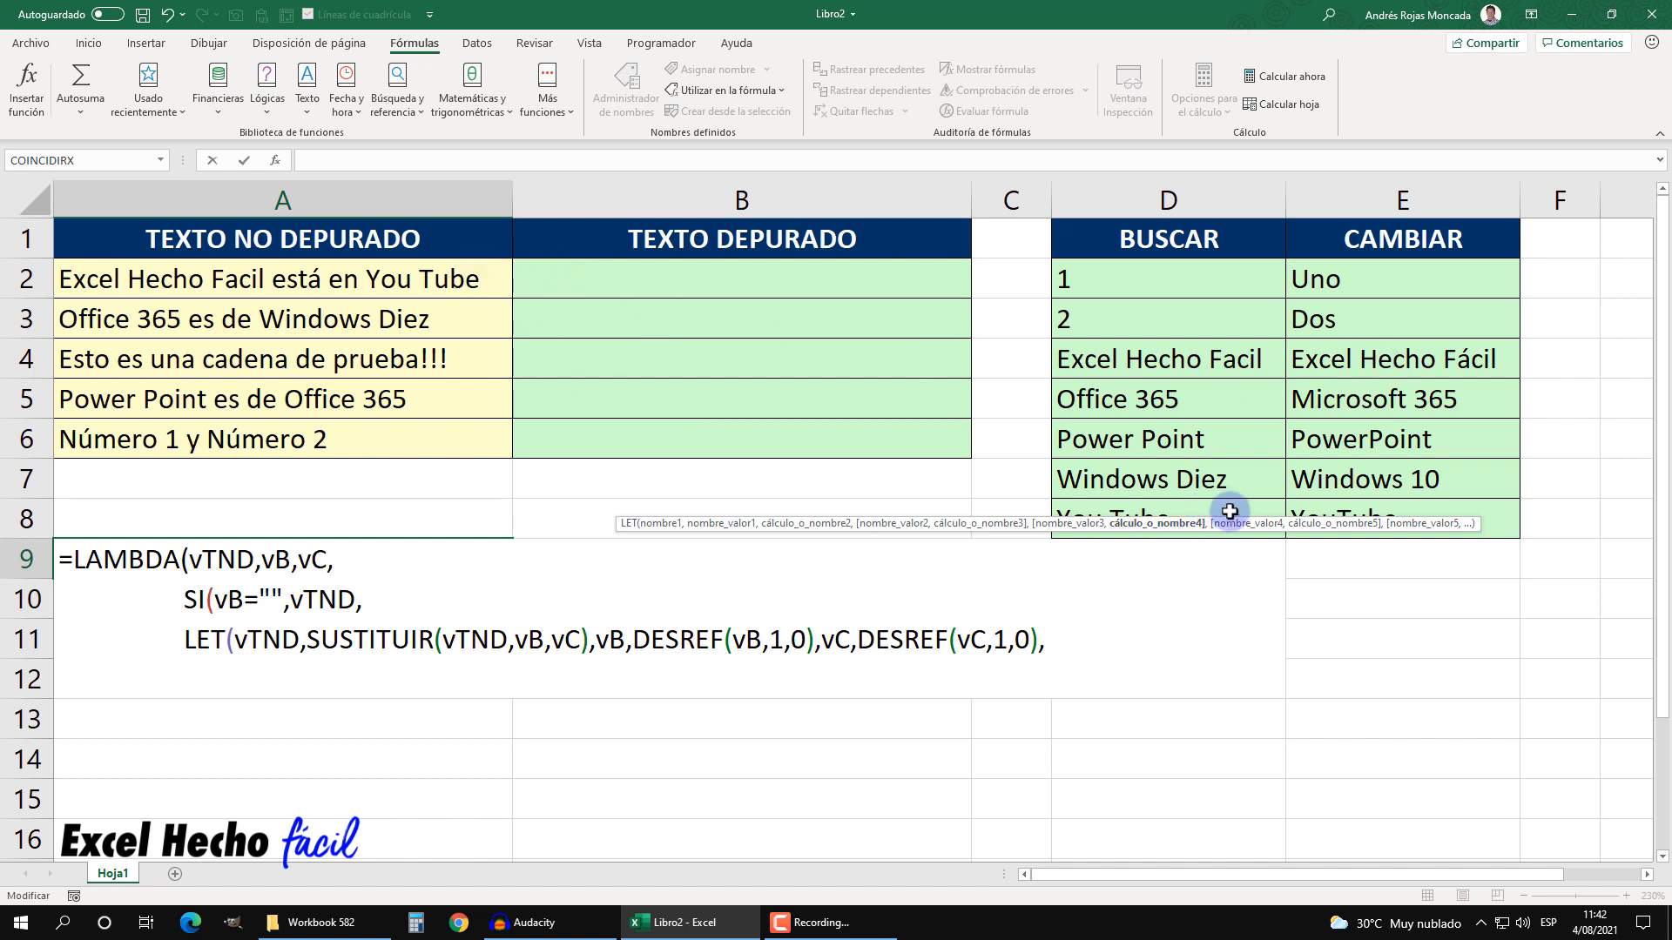
pyautogui.moveTo(1477, 524); pyautogui.dragTo(1475, 560)
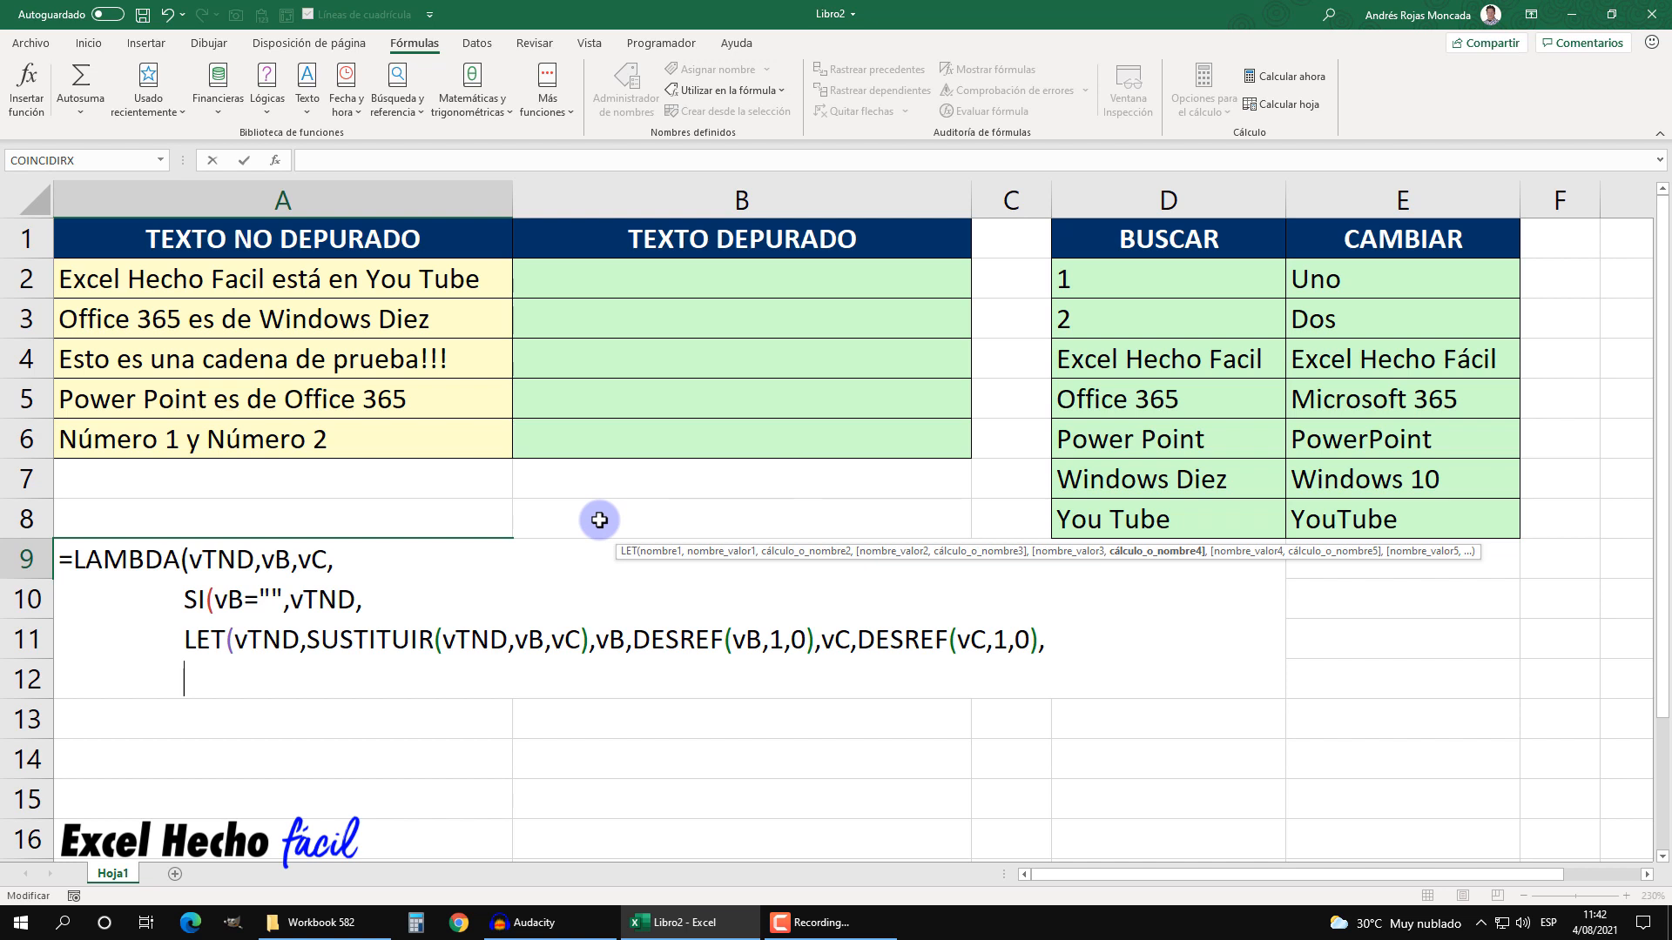
pyautogui.write('Sus')
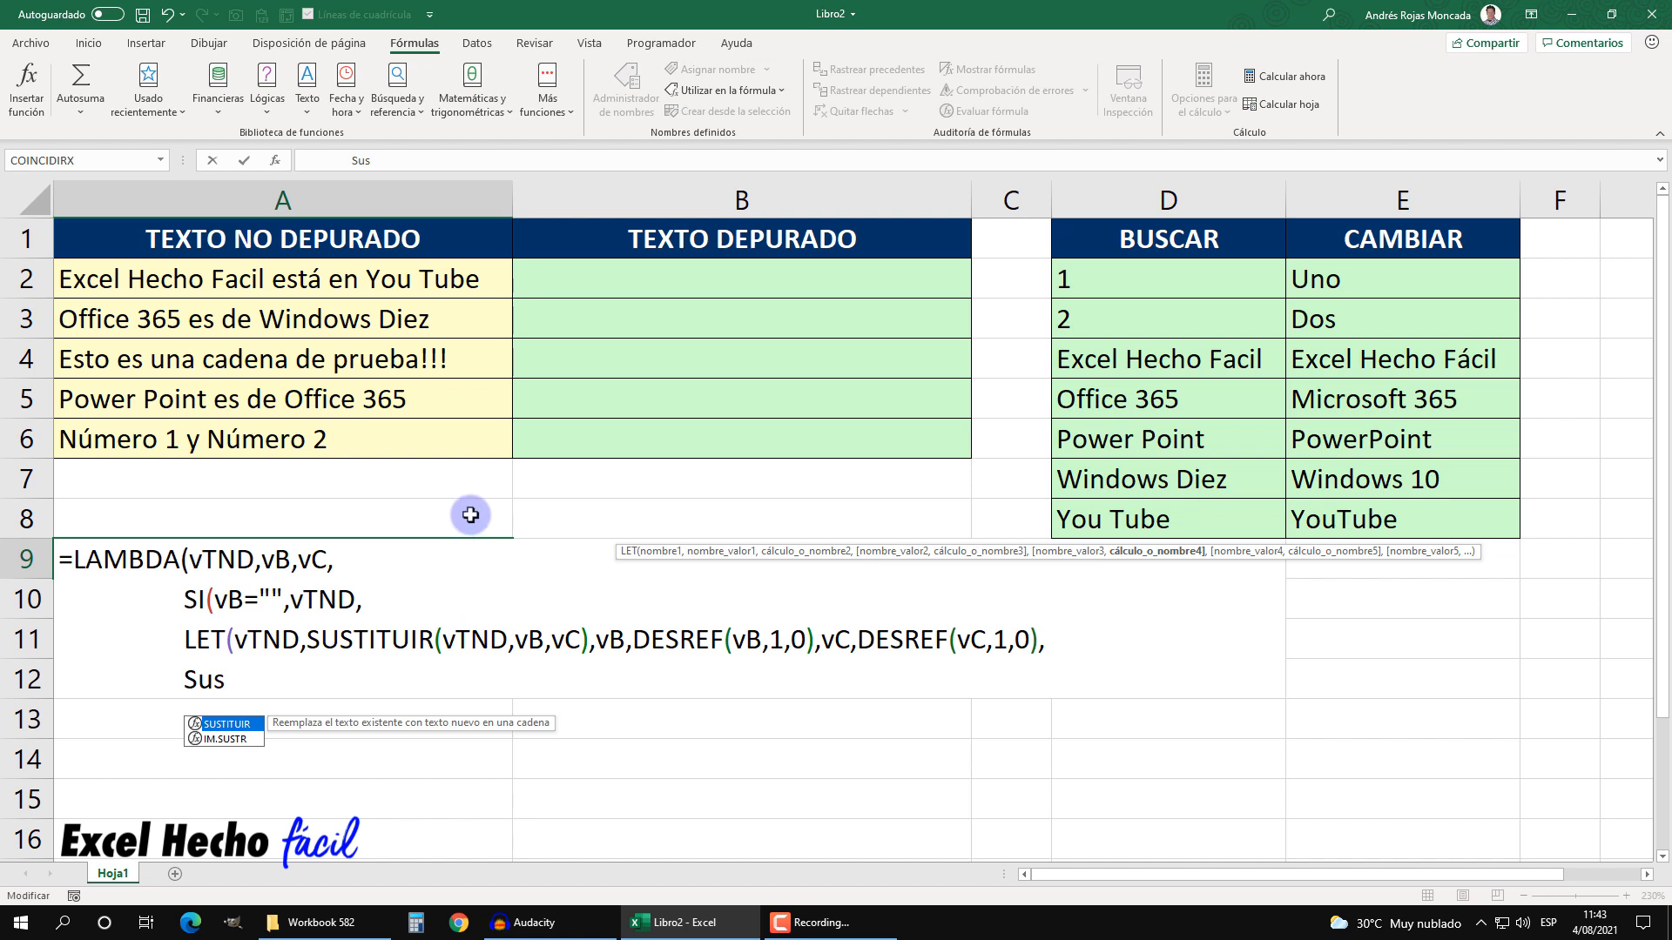
pyautogui.write('tituir')
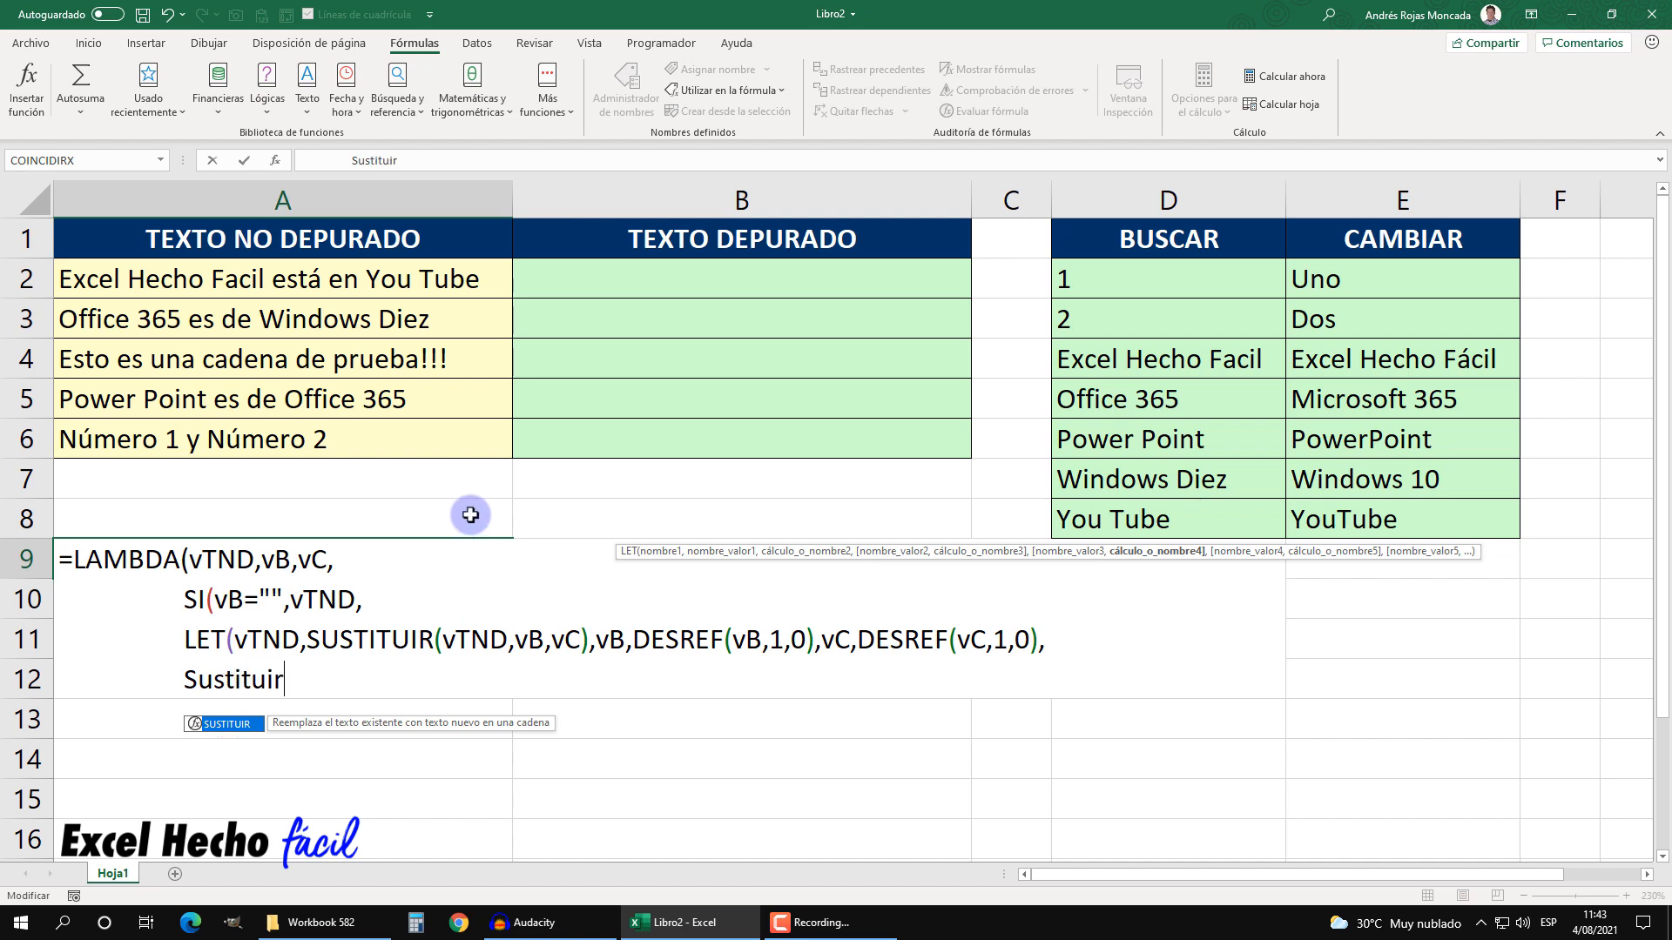
pyautogui.write('Textos')
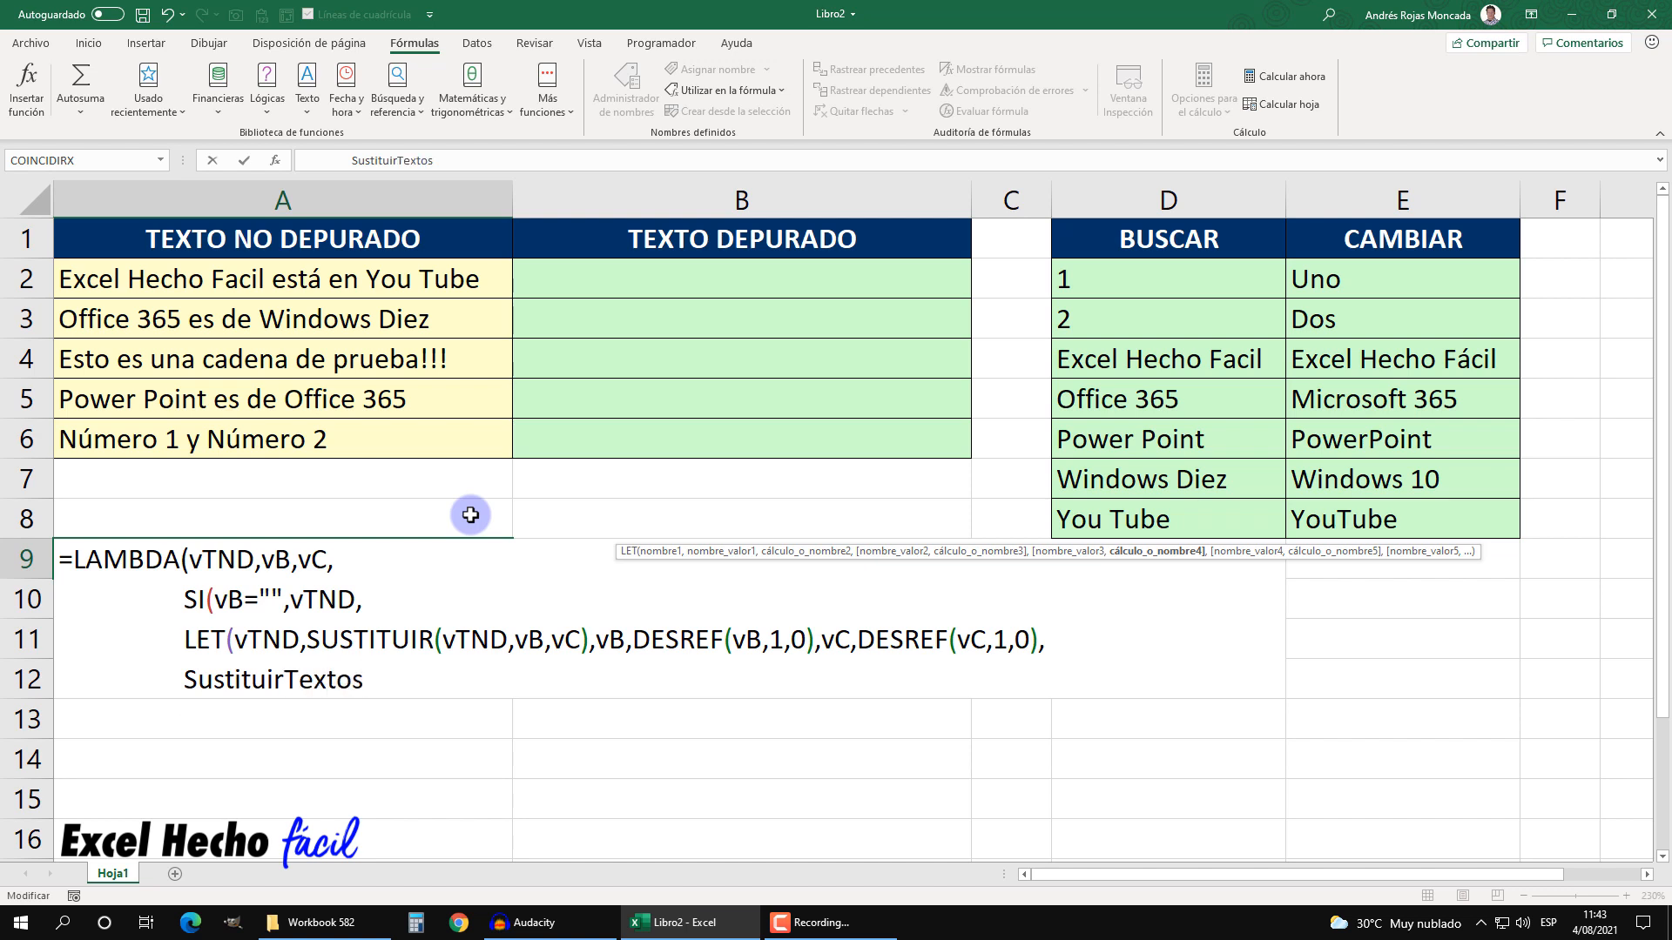
pyautogui.write('Uno(')
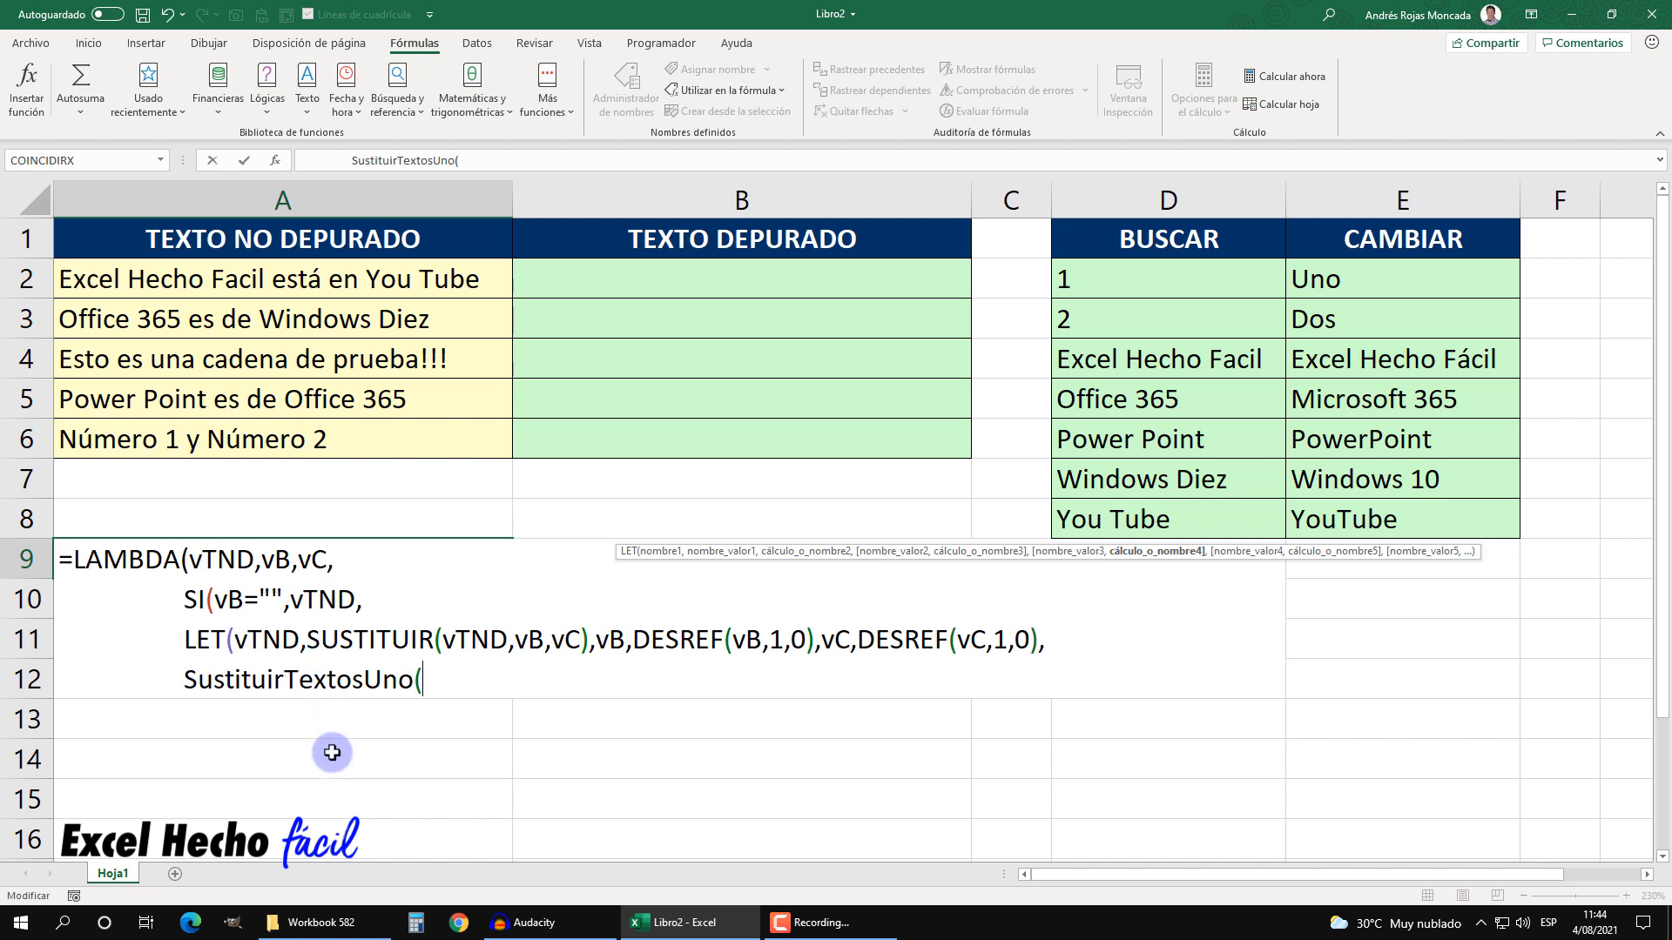
# - Pass vTND,vB,vC to the SustituirTextosUno call and close the parentheses of the call, LET, SI and LAMBDA
pyautogui.write('vtn')
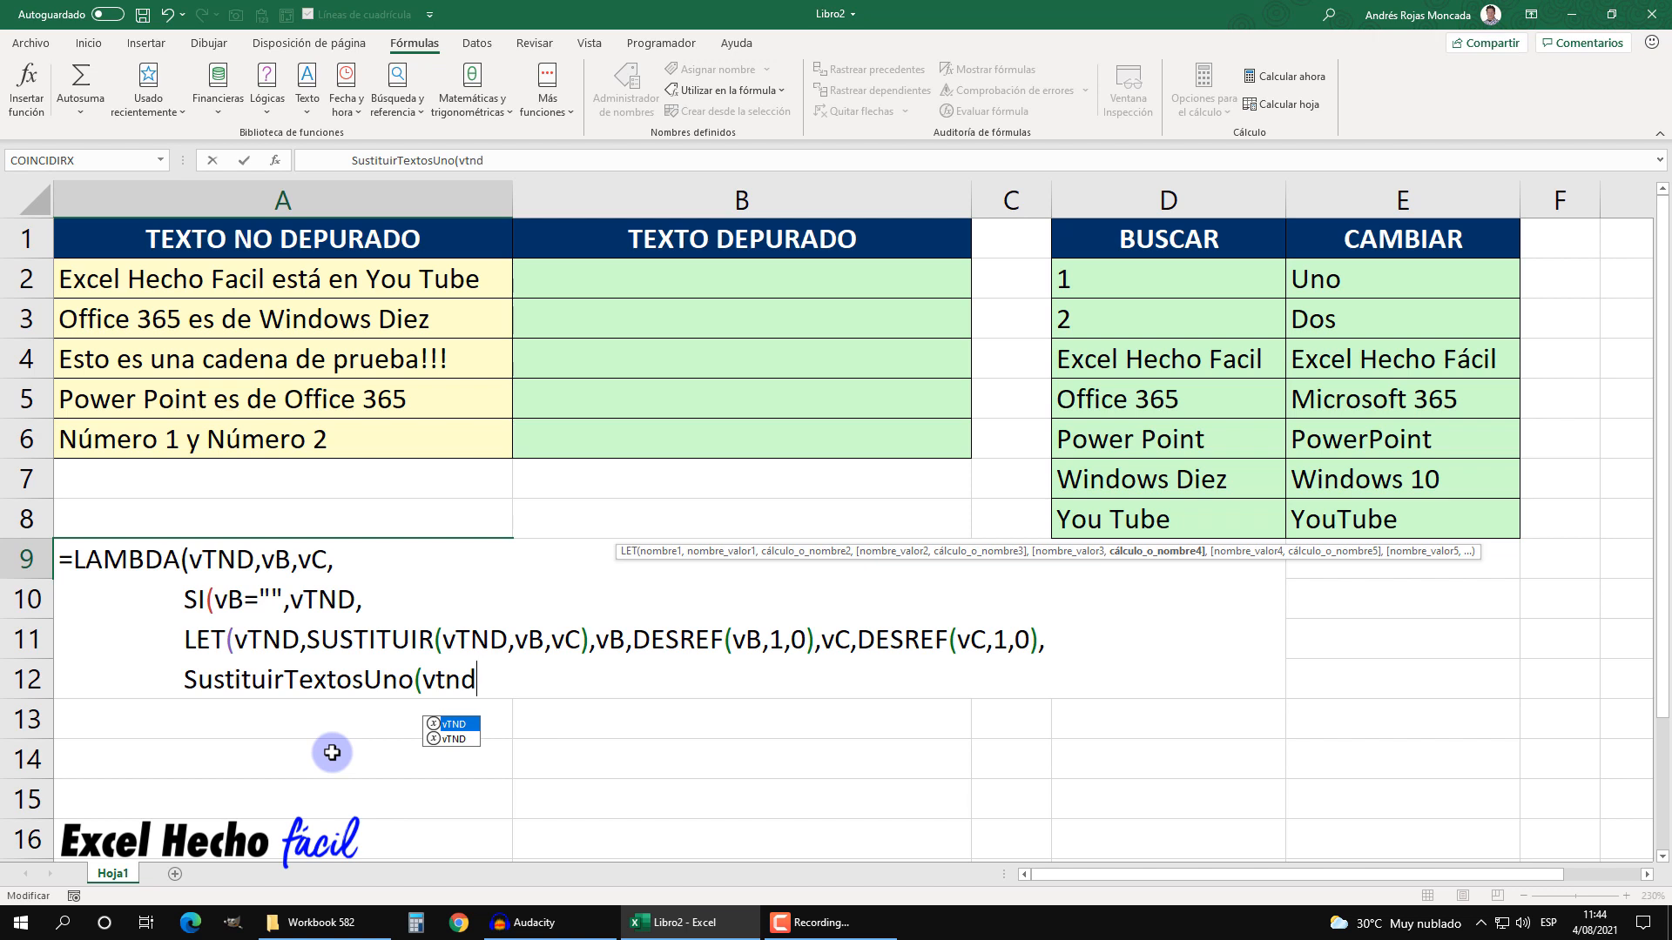
pyautogui.write('d')
pyautogui.press('Tab')
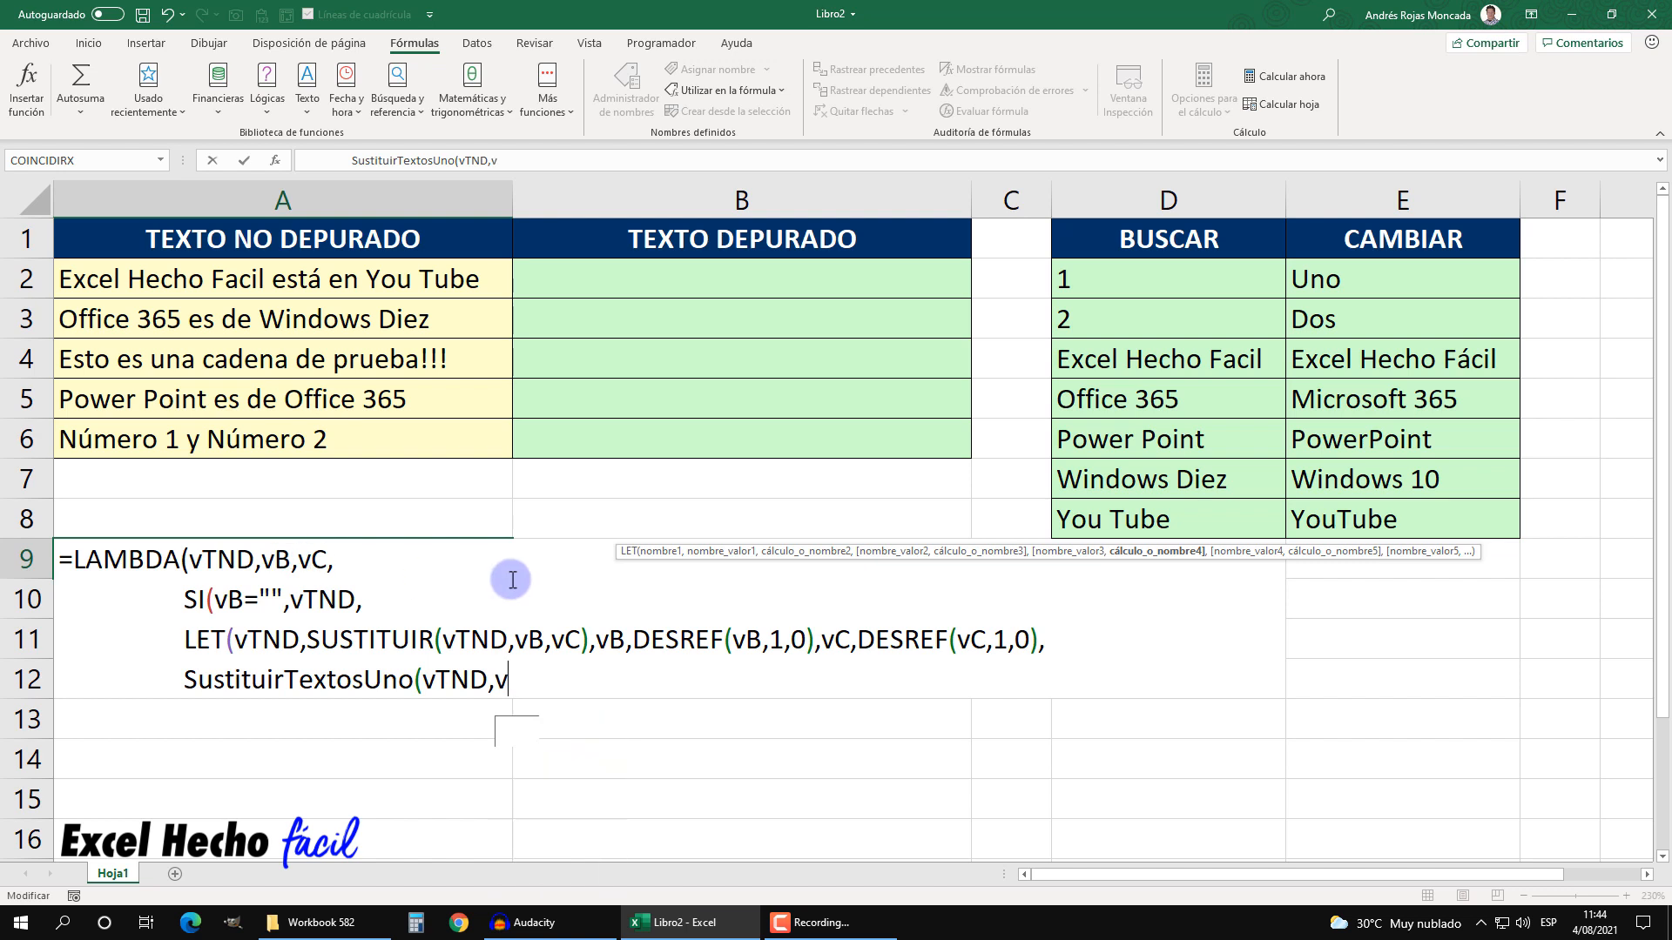
pyautogui.write('B,vc')
pyautogui.press('Tab')
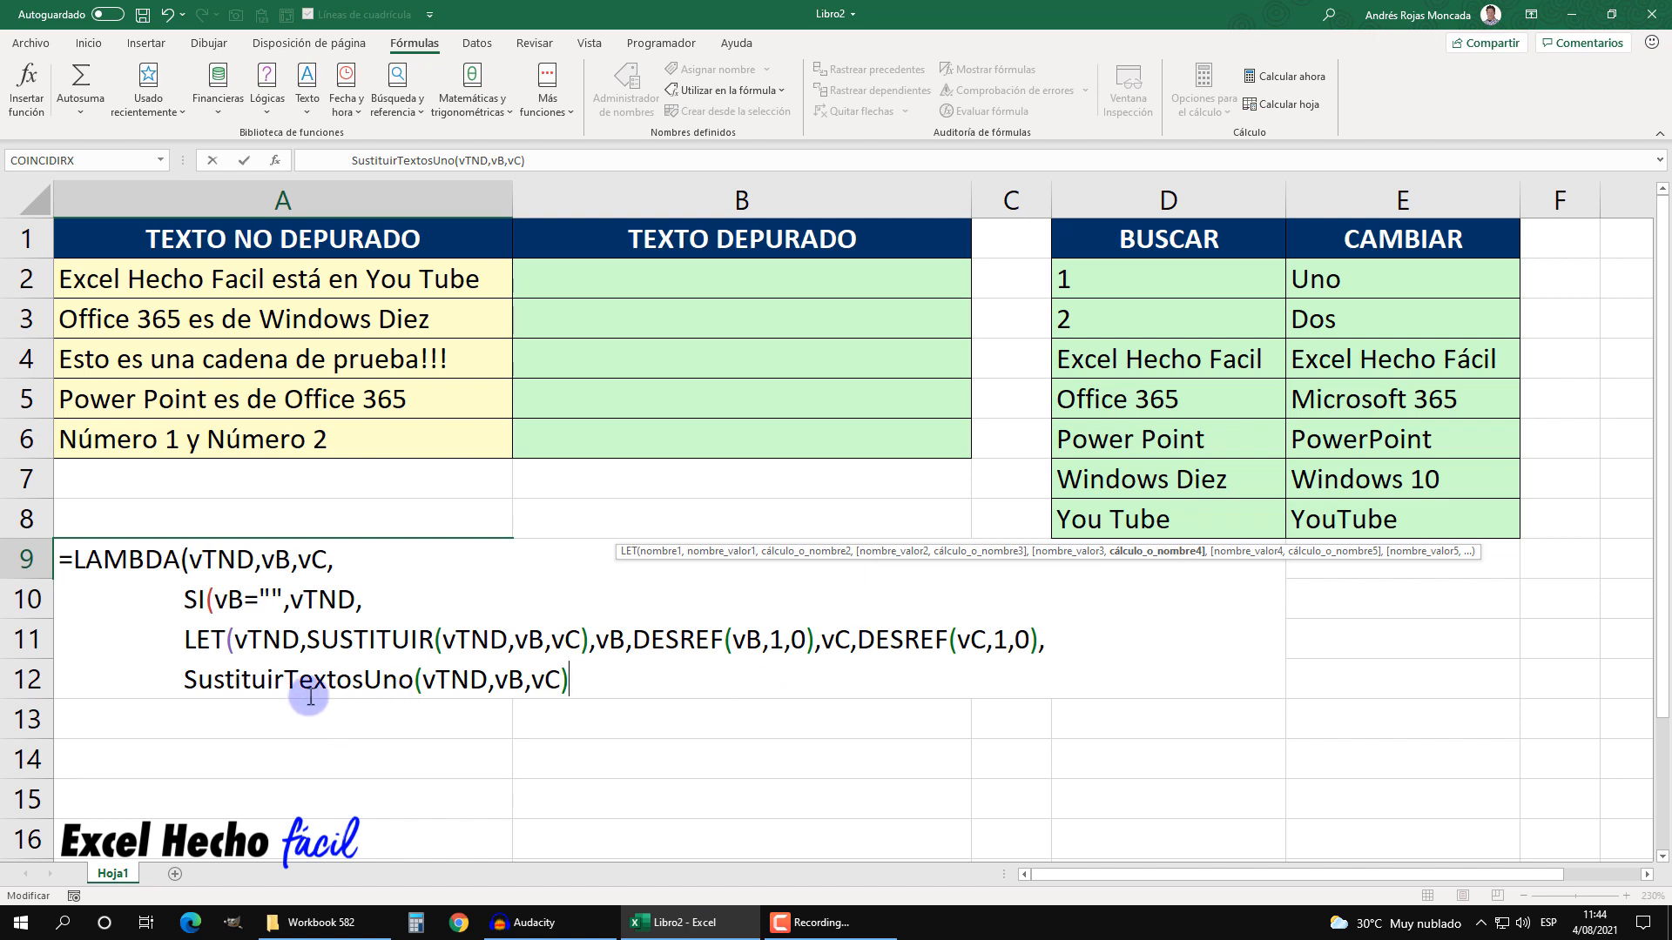
pyautogui.write(')')
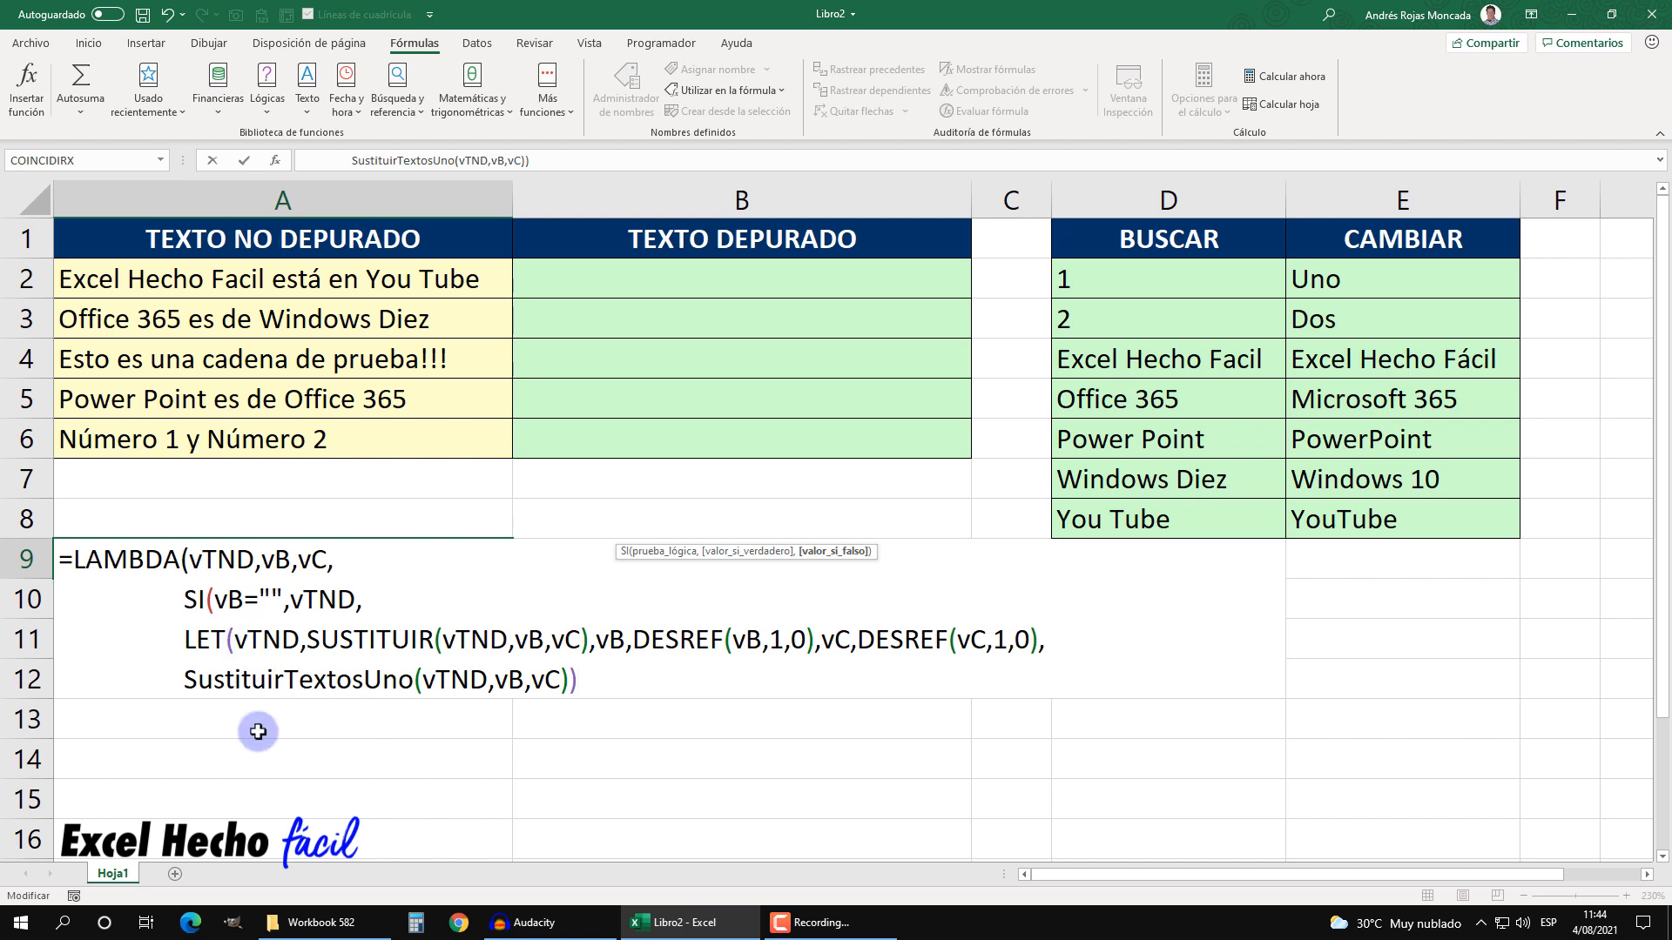
pyautogui.write(')')
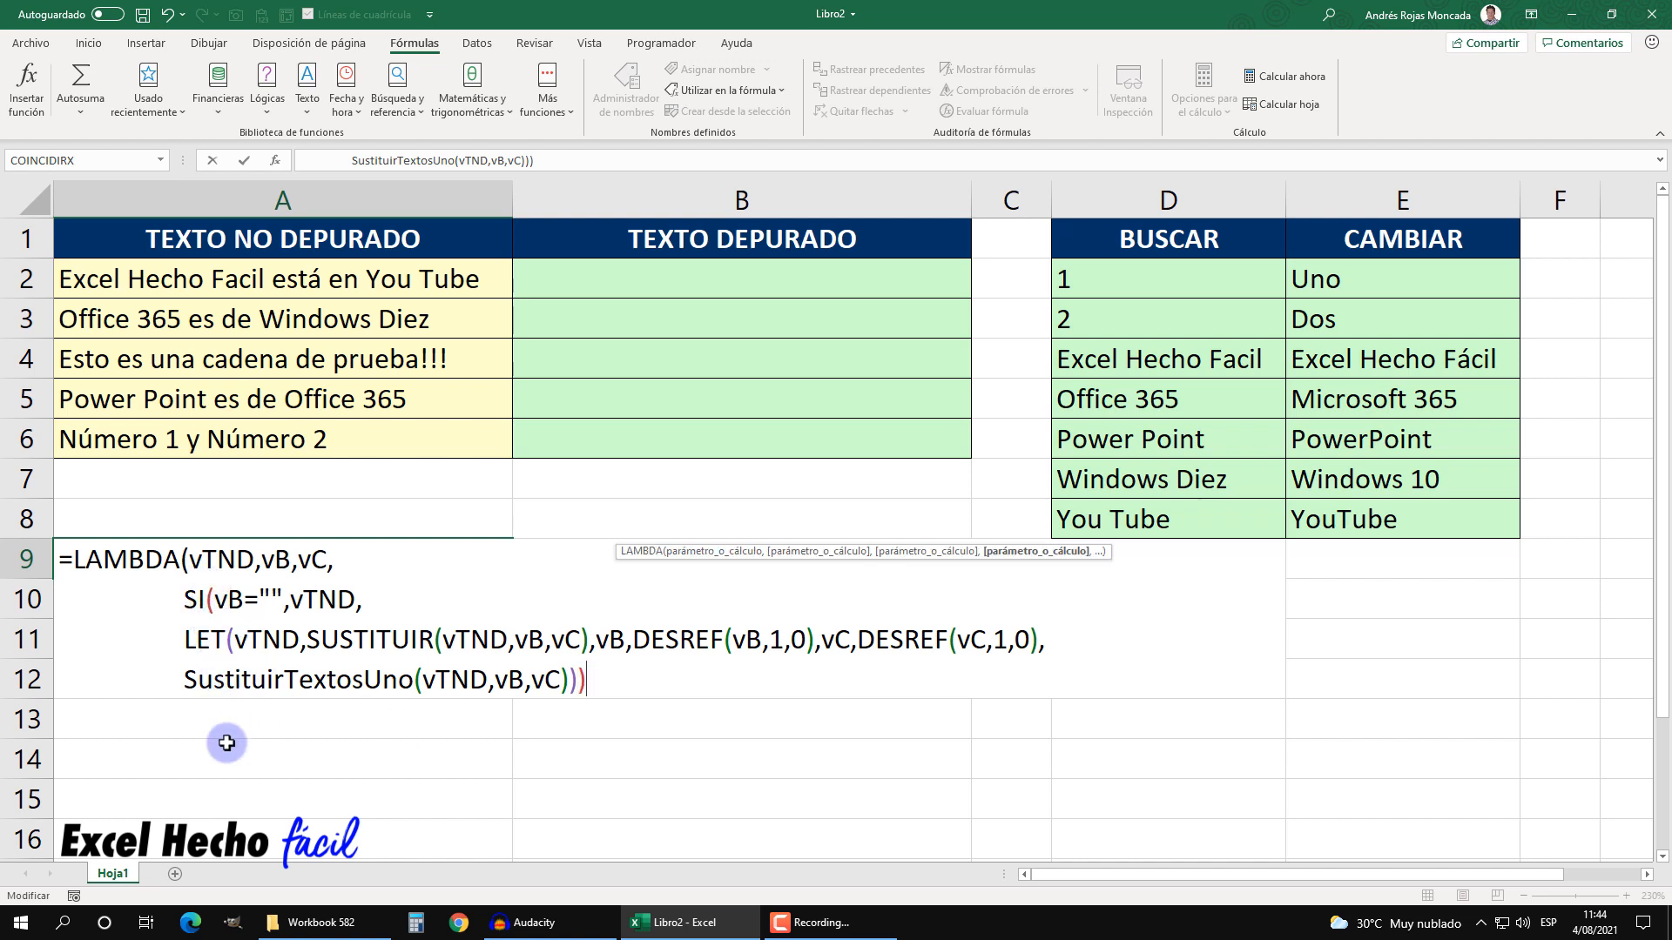
pyautogui.write(')')
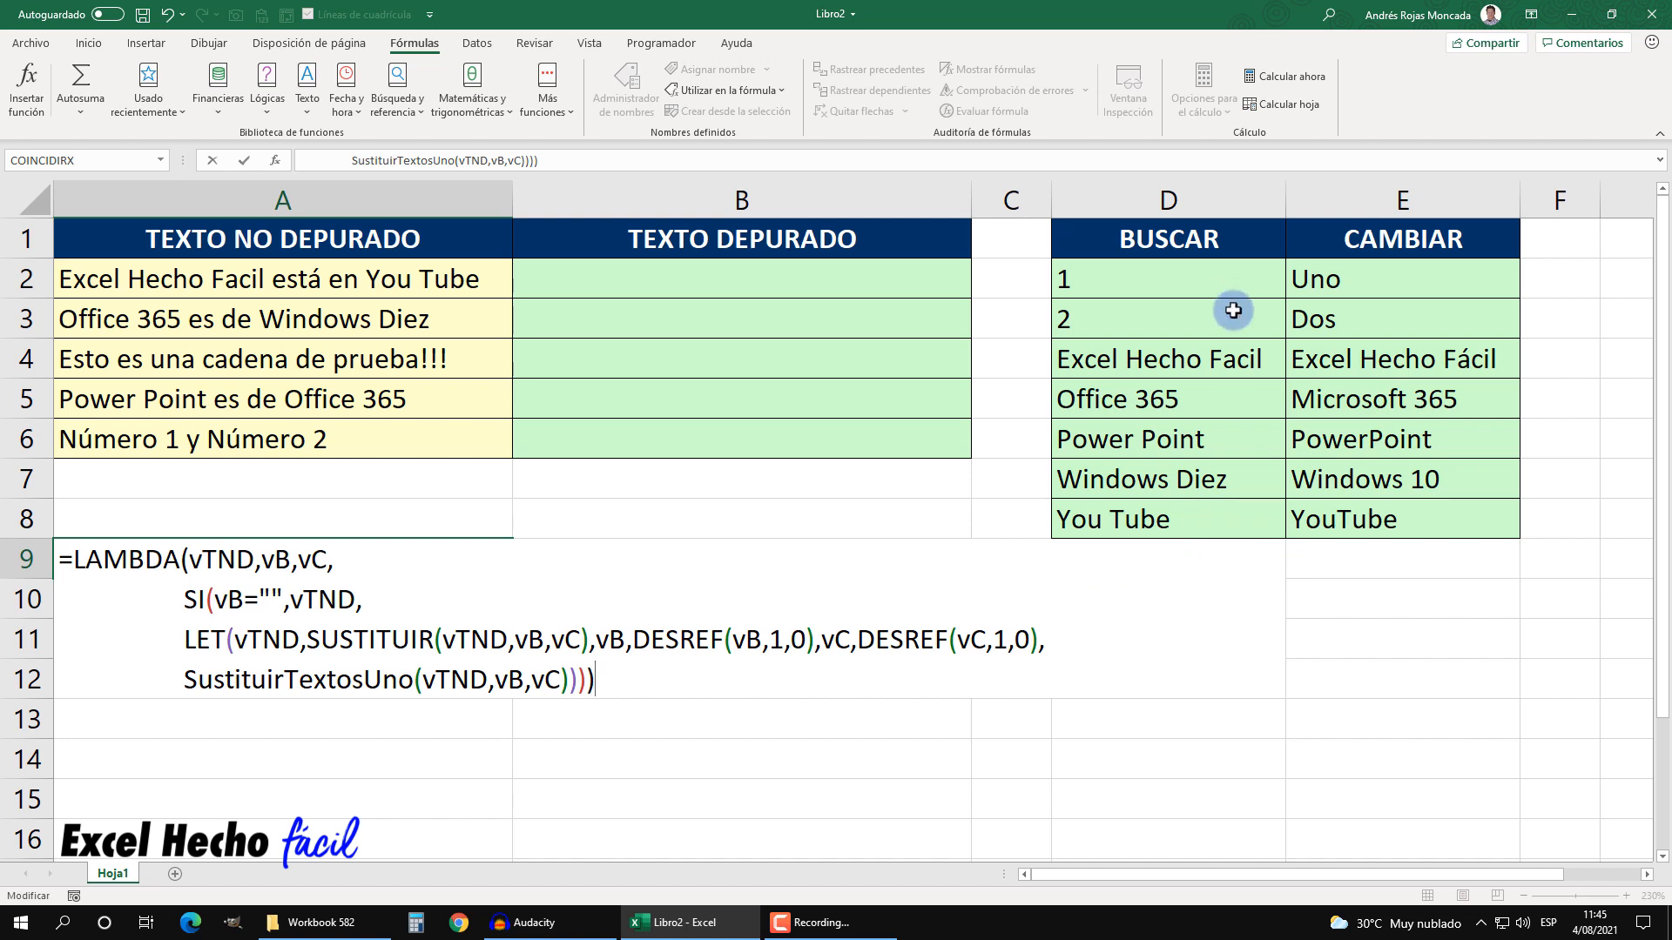
# - Copy the whole LAMBDA formula text and enter the formula in cell A9
pyautogui.moveTo(636, 678); pyautogui.dragTo(9, 558)
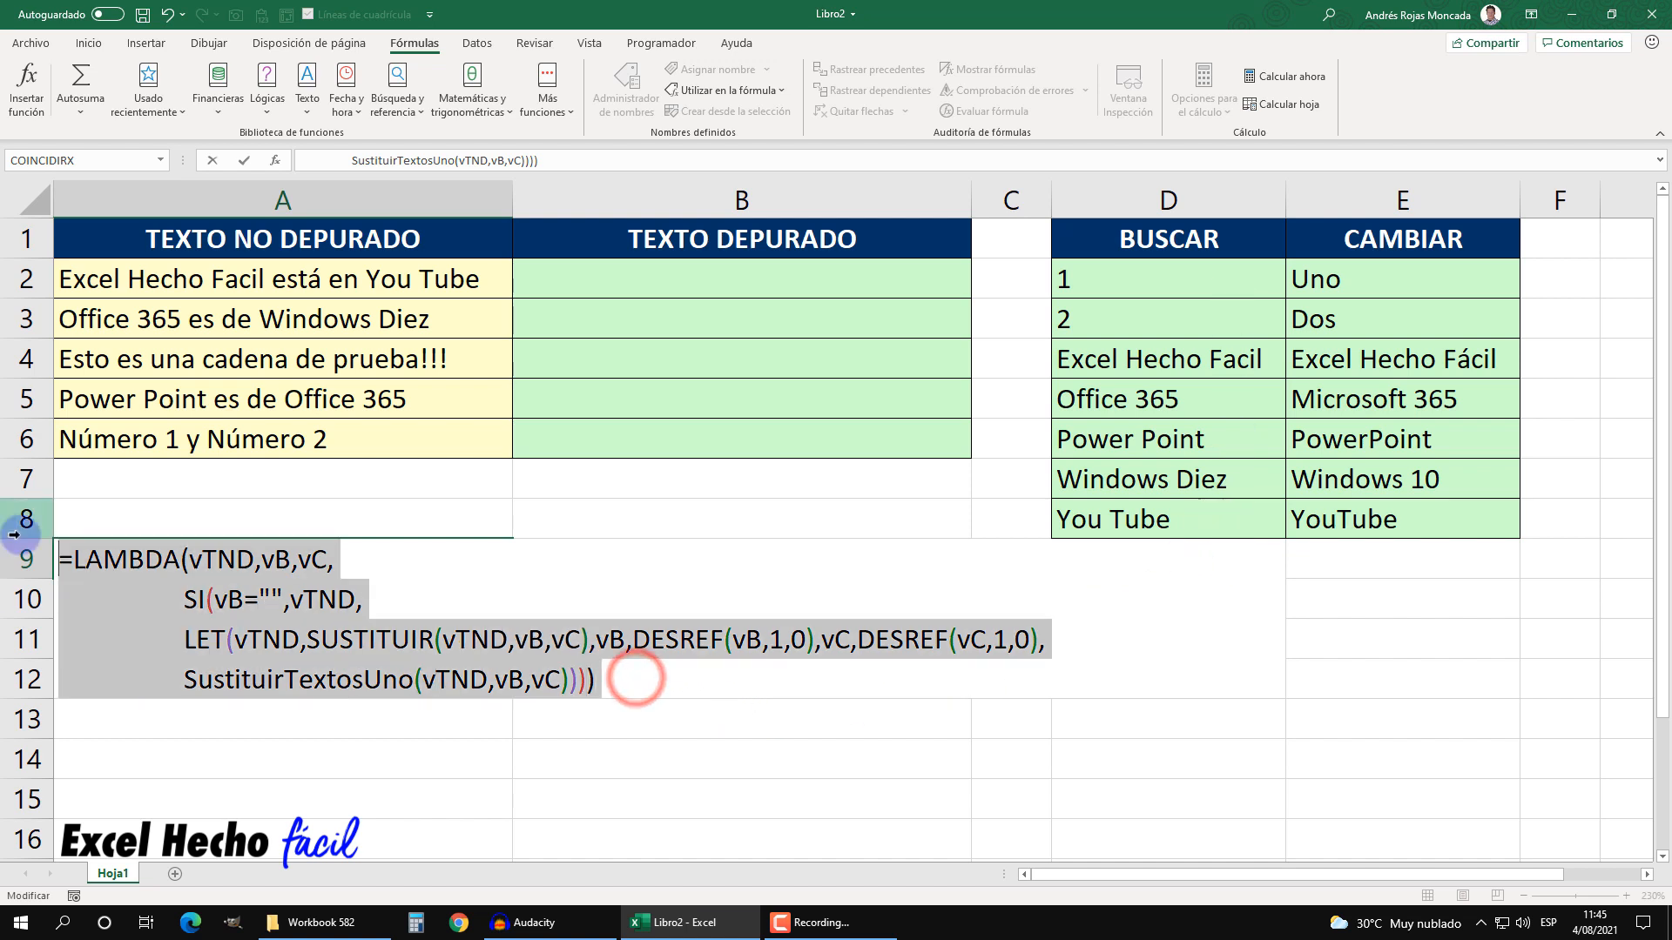
pyautogui.hotkey('ctrl', 'c')
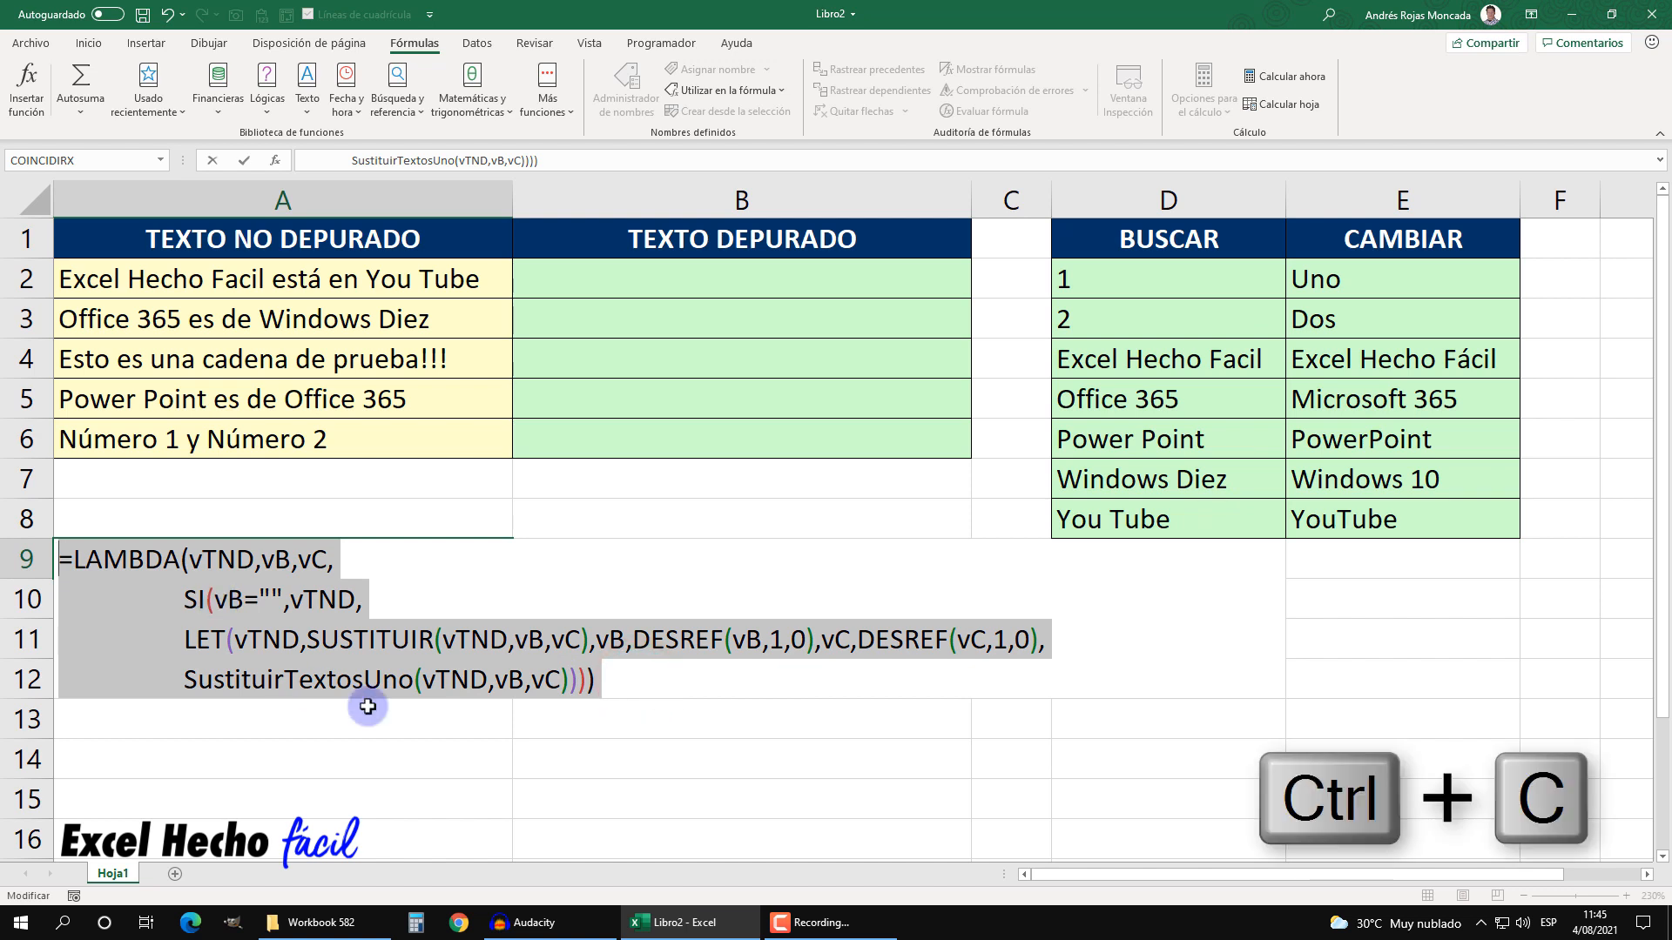
pyautogui.click(599, 673)
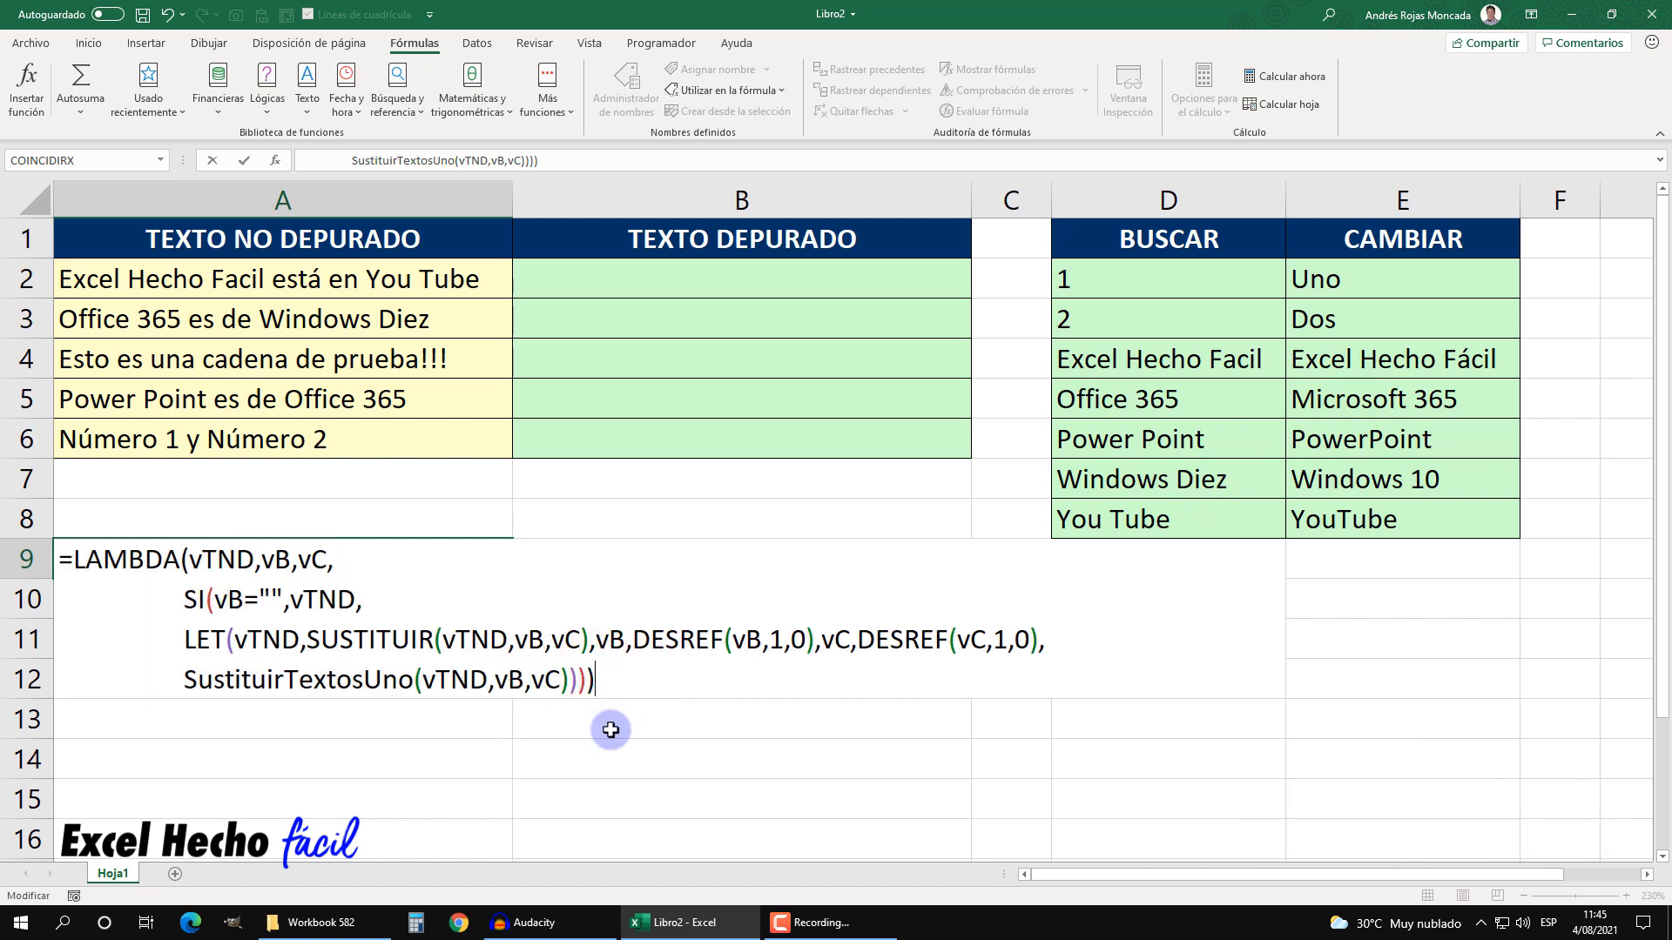
pyautogui.press('Return')
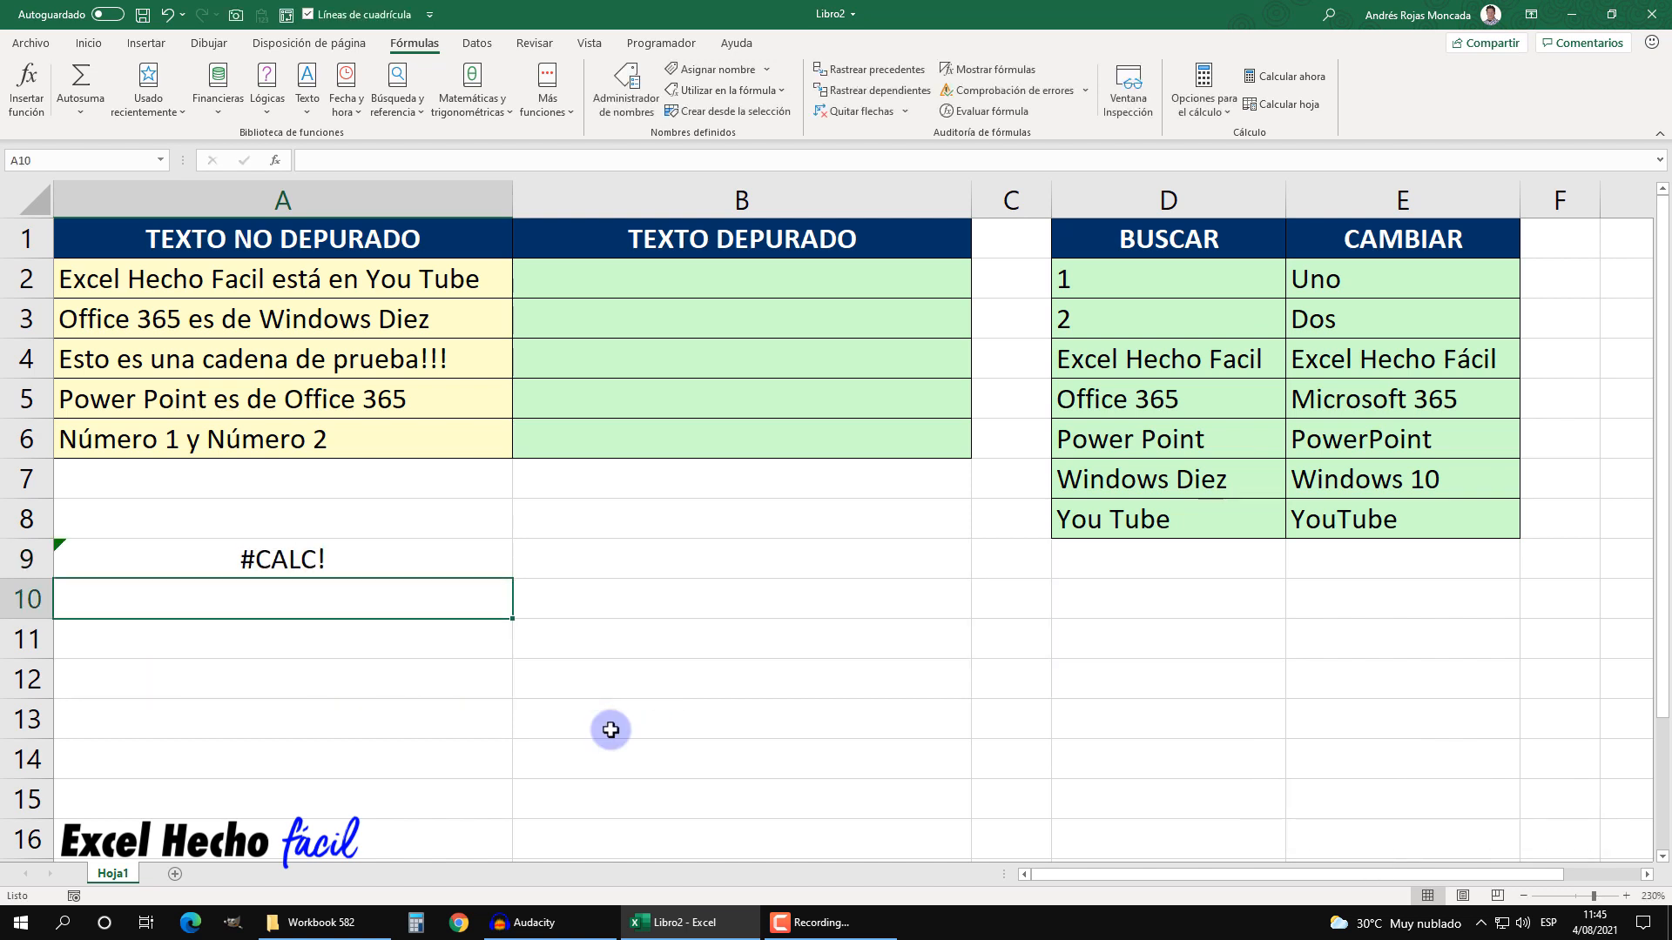
# - Reopen the LAMBDA formula in A9 to check the function name used in its recursive call
pyautogui.click(434, 573)
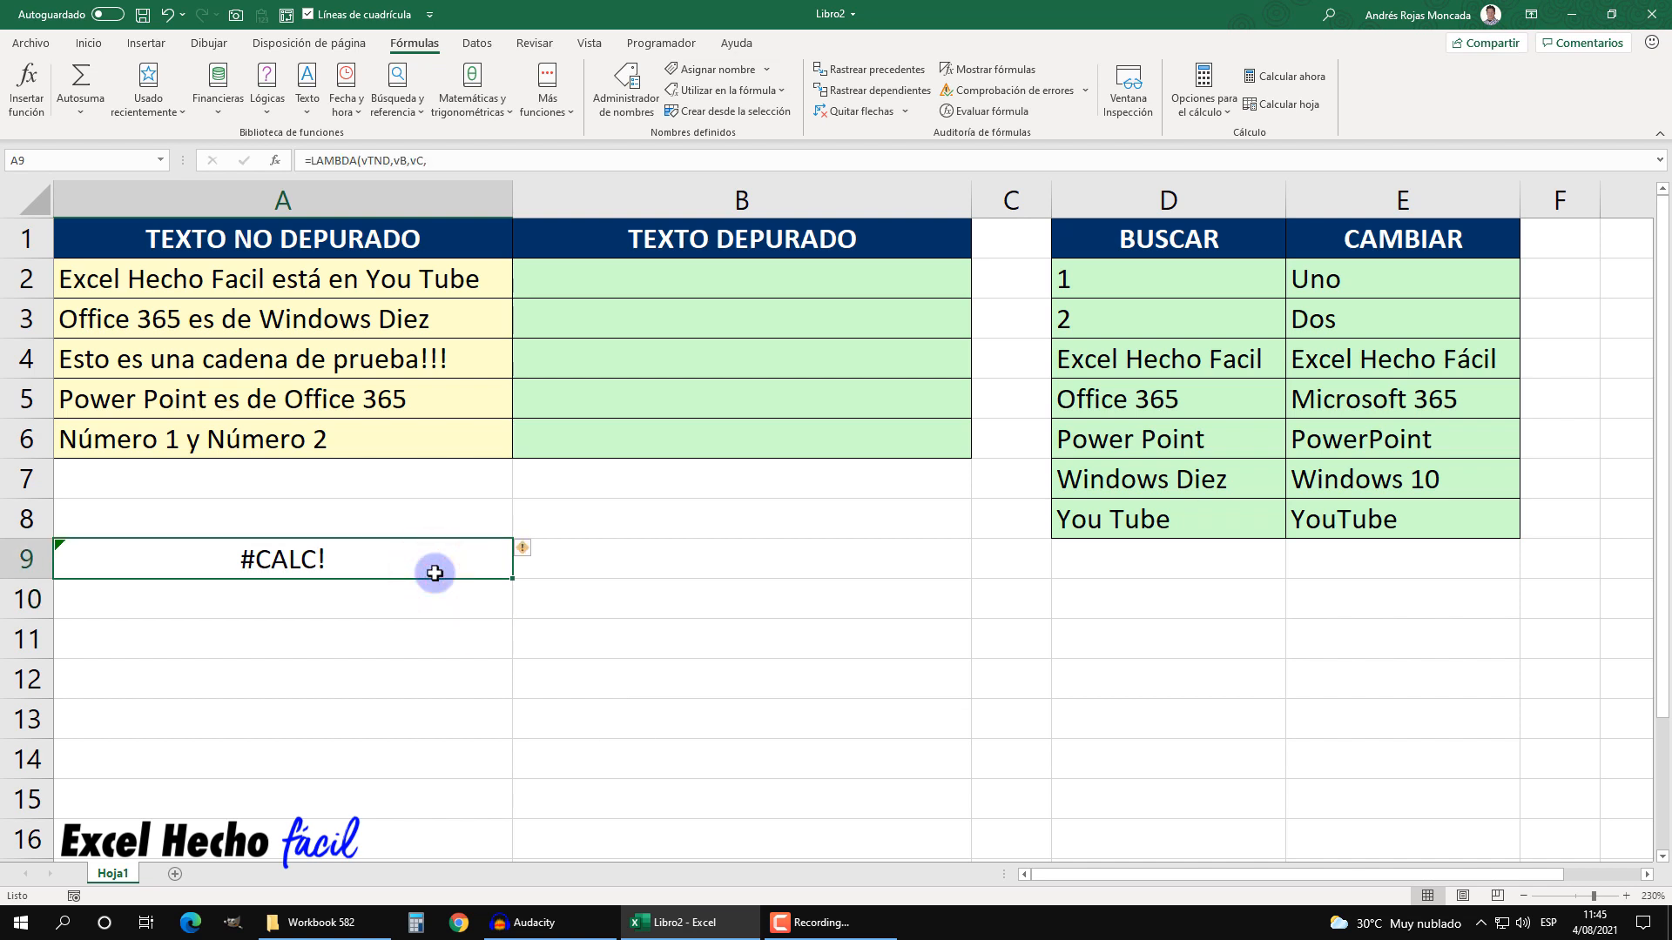
pyautogui.press('F2')
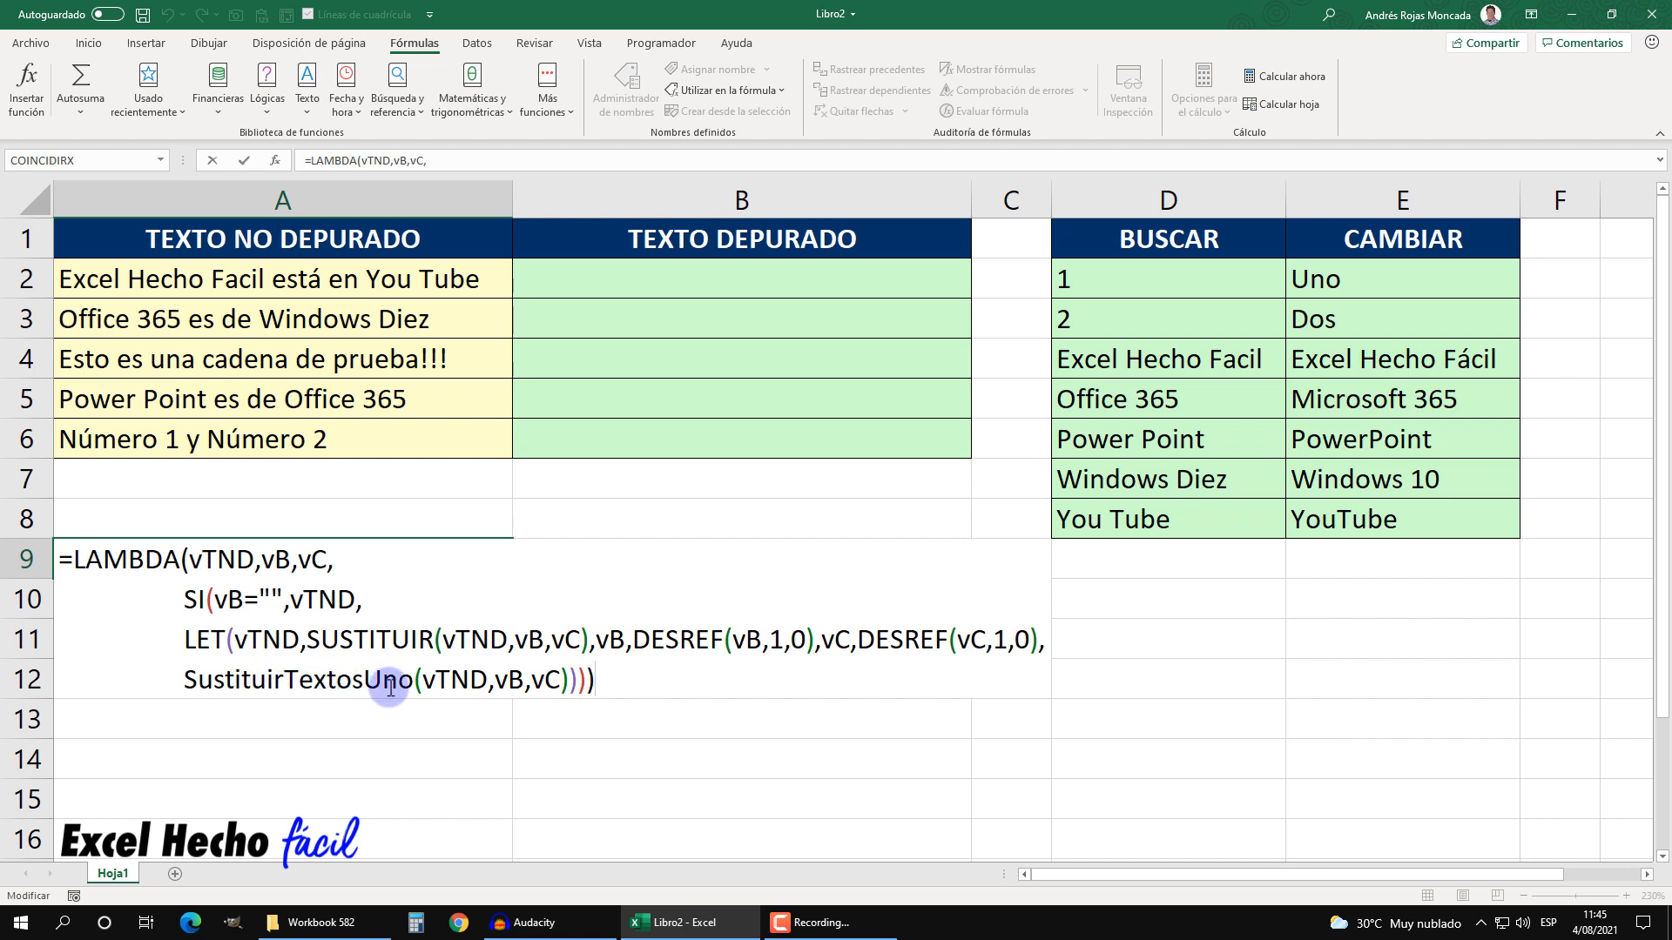
pyautogui.hotkey('ctrl', 'Return')
# - Define the name SustituirTextosUno with scope Libro, using the copied LAMBDA formula as its reference
pyautogui.click(374, 598)
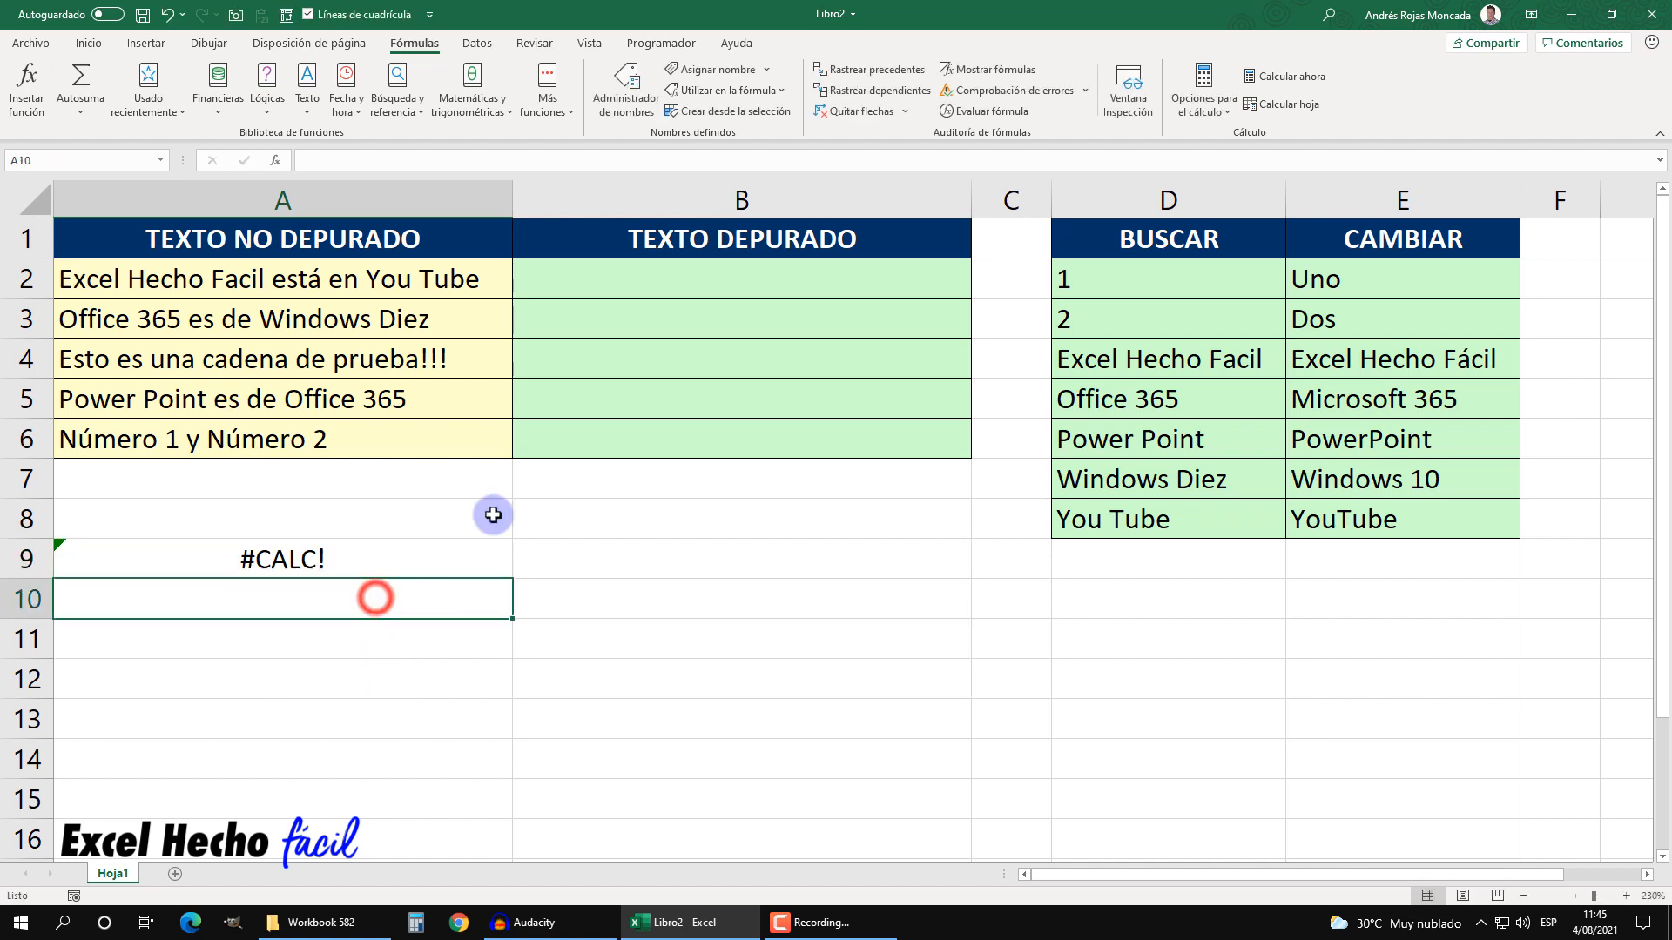
pyautogui.click(685, 72)
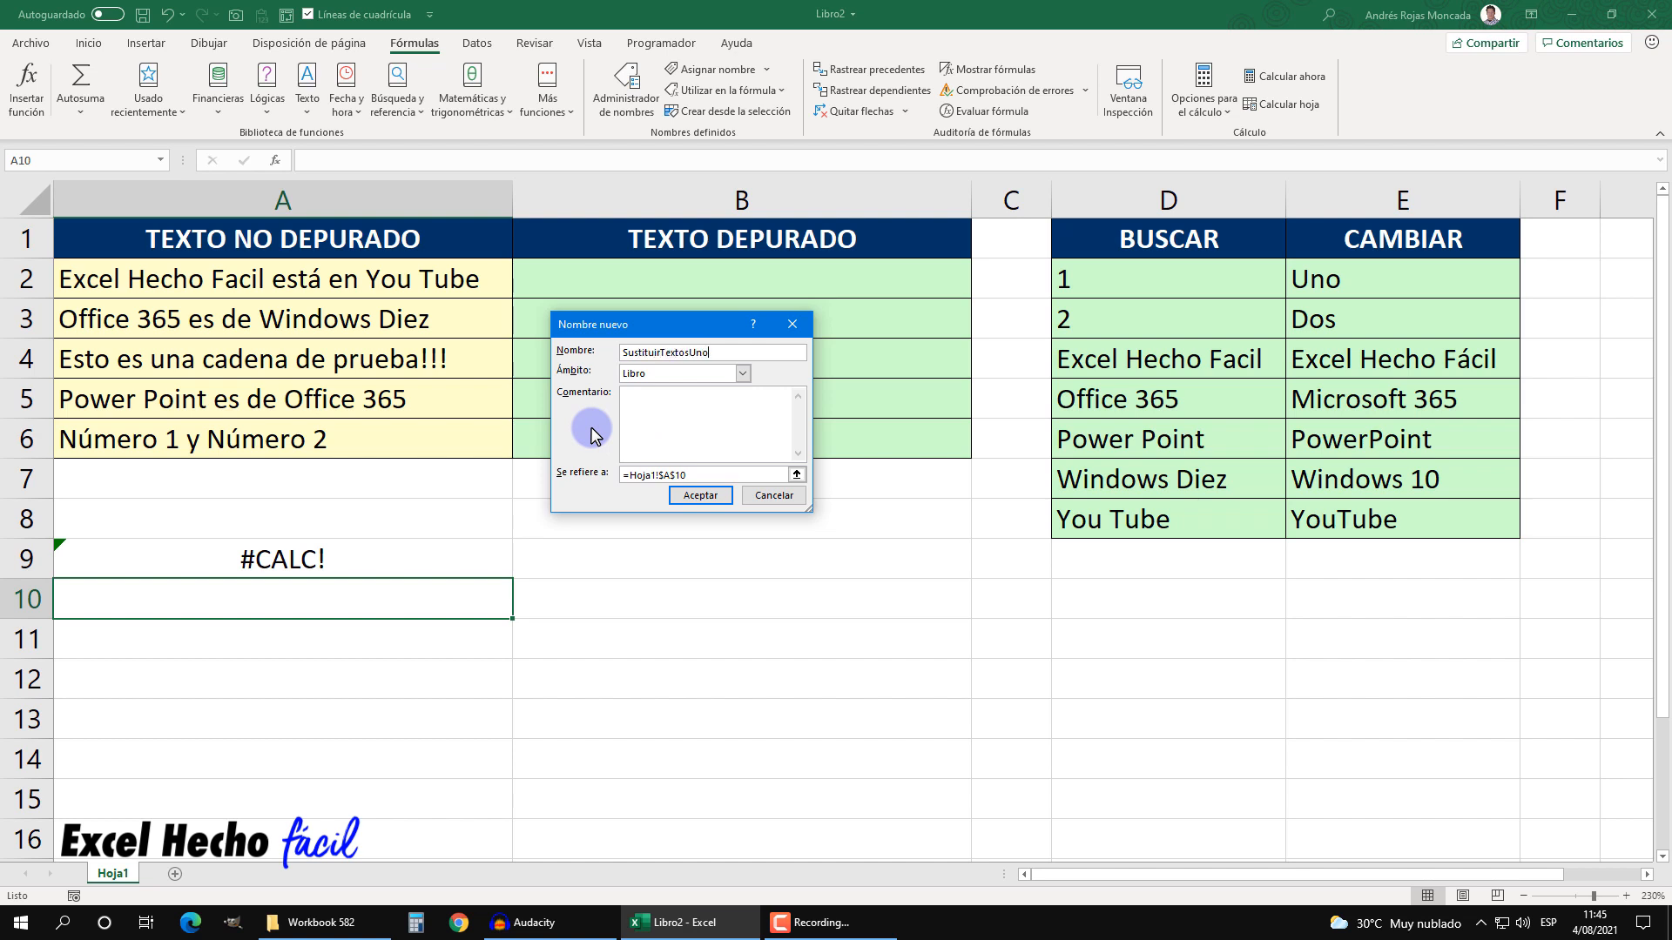
pyautogui.click(703, 475)
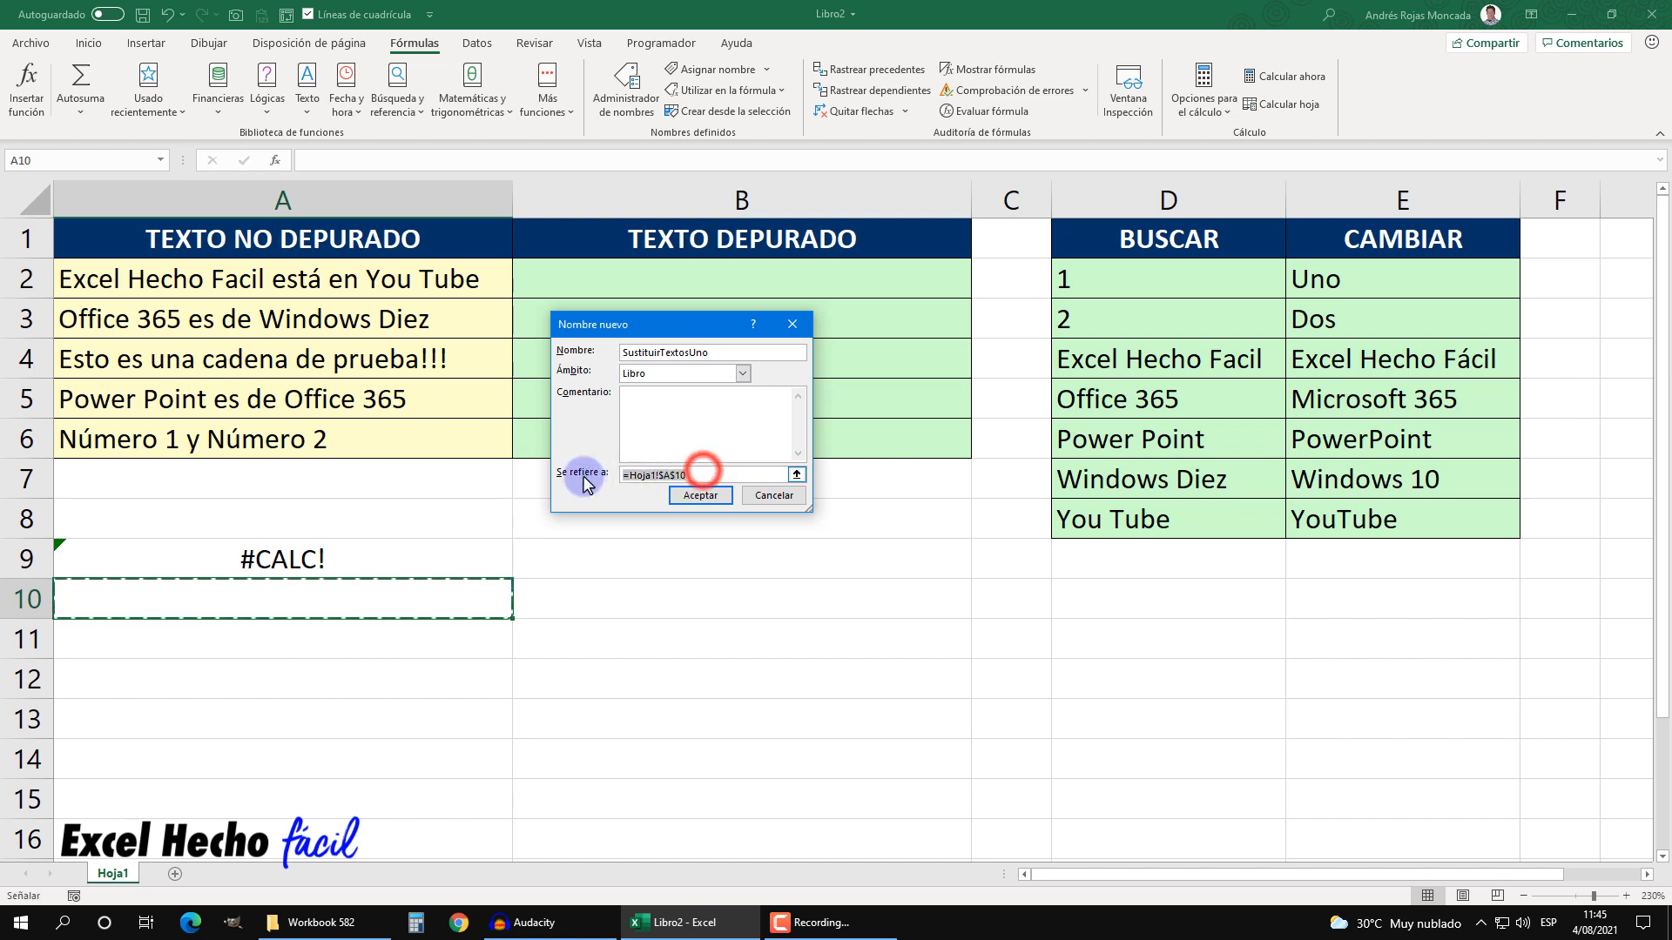
pyautogui.hotkey('ctrl', 'v')
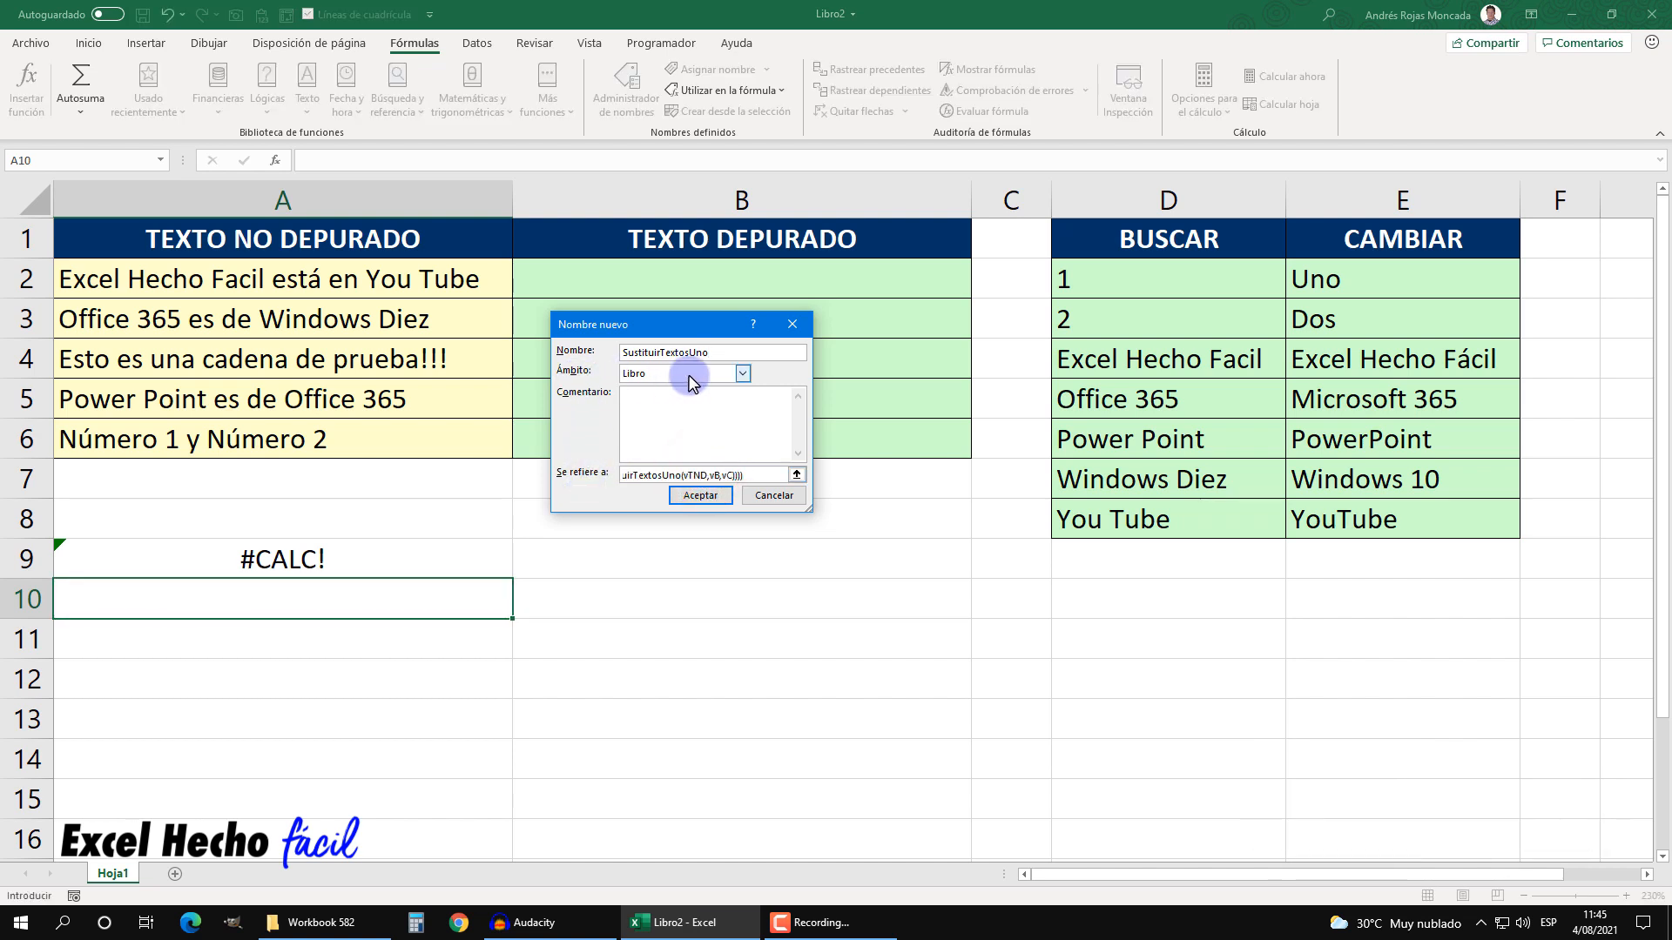
pyautogui.click(699, 495)
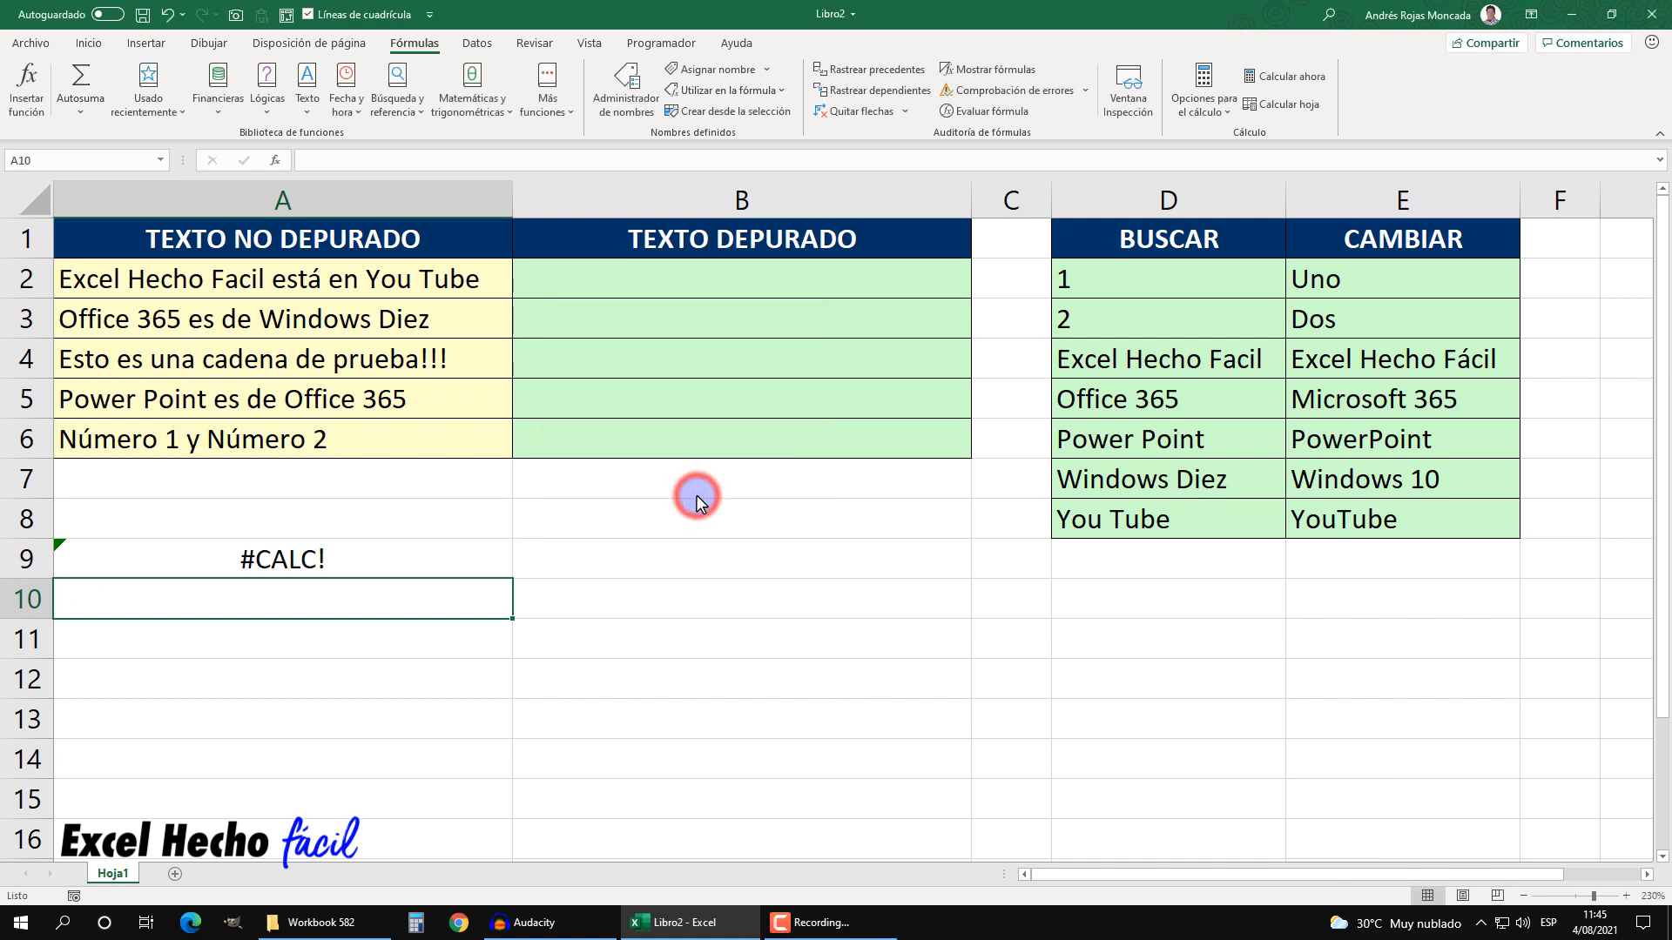
# - Enter =SustituirTextosUno(A2,$D$2,$E$2) in cell B2
pyautogui.click(659, 279)
pyautogui.write('=sus')
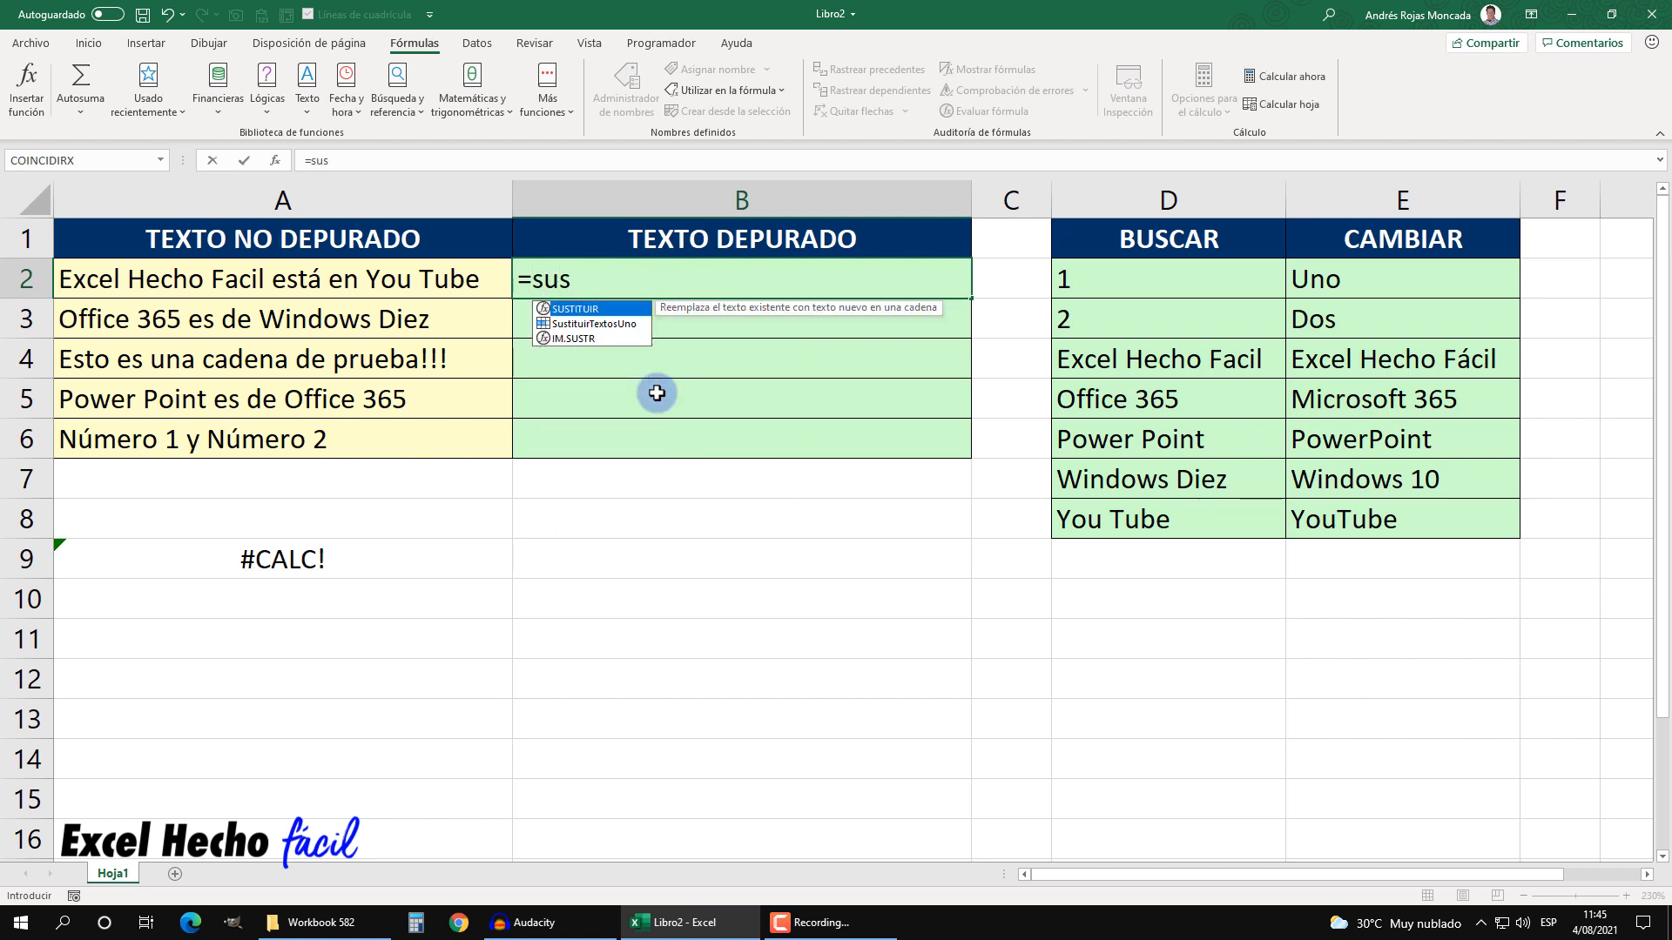
pyautogui.press('Down')
pyautogui.press('Tab')
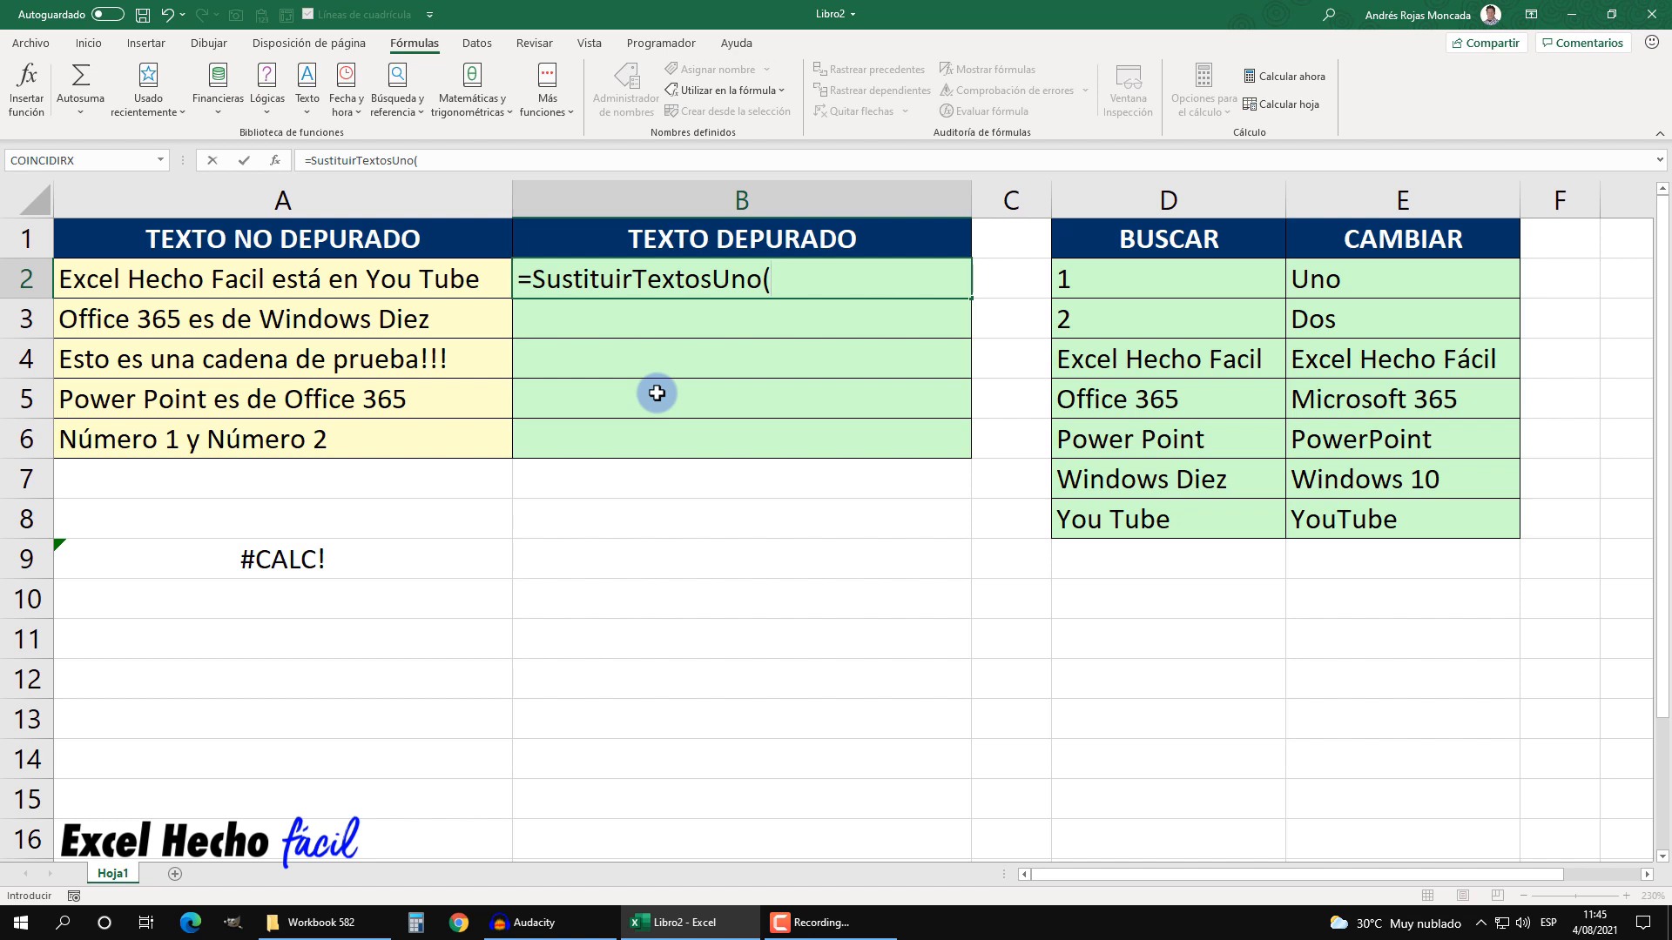
pyautogui.click(440, 283)
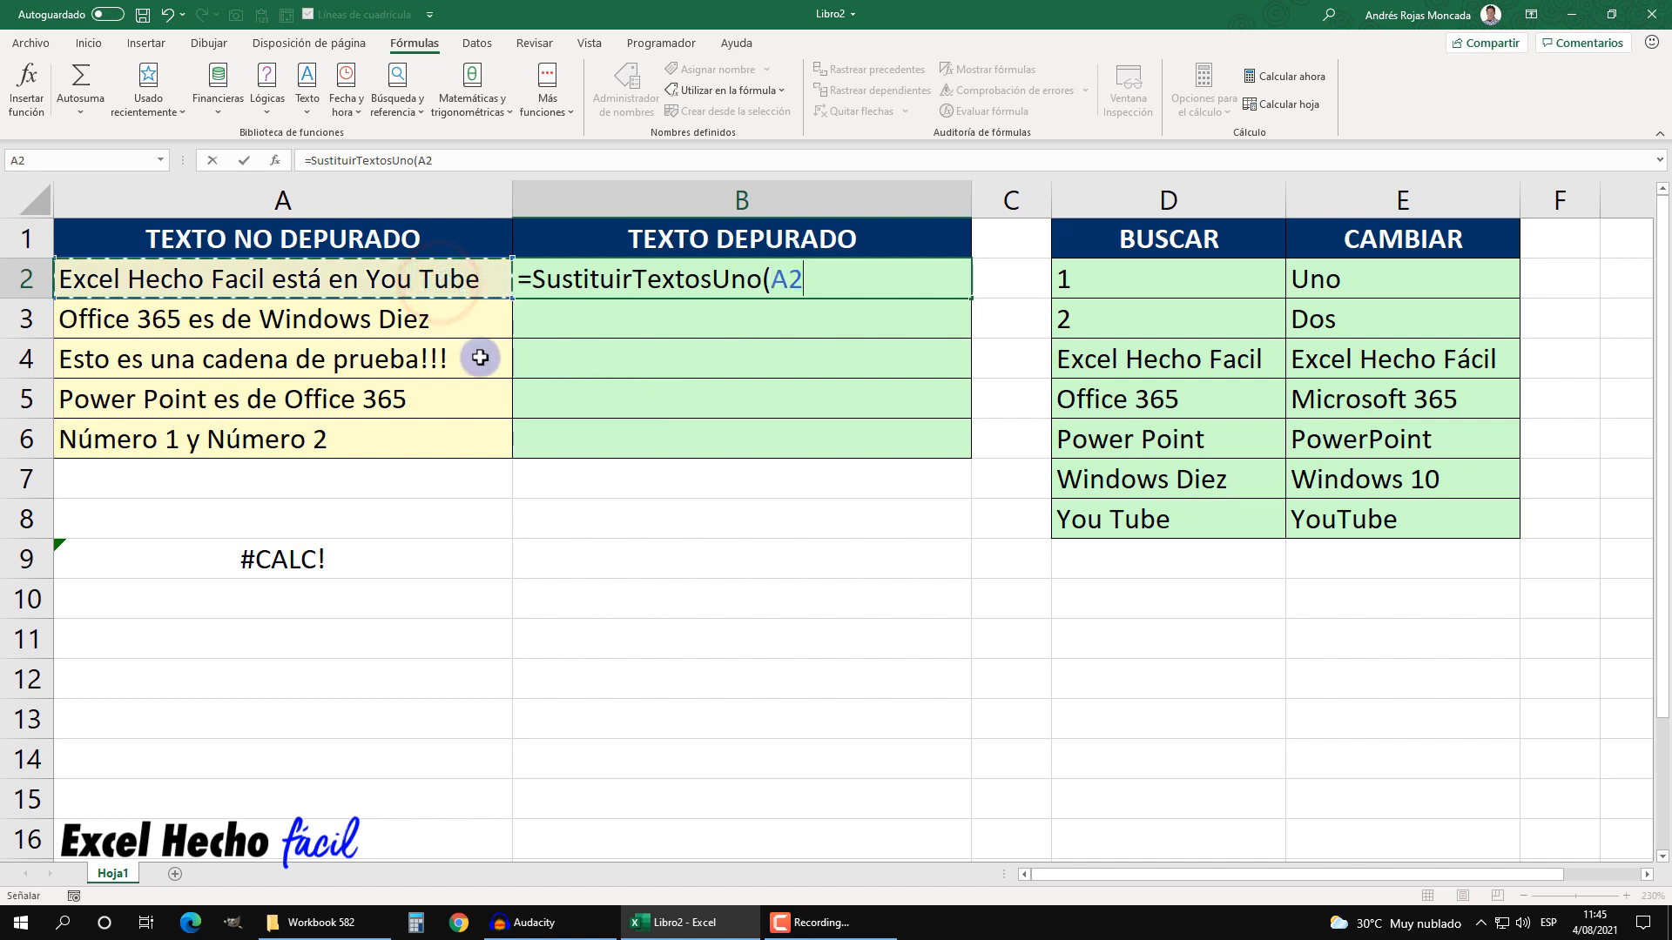
pyautogui.write(',')
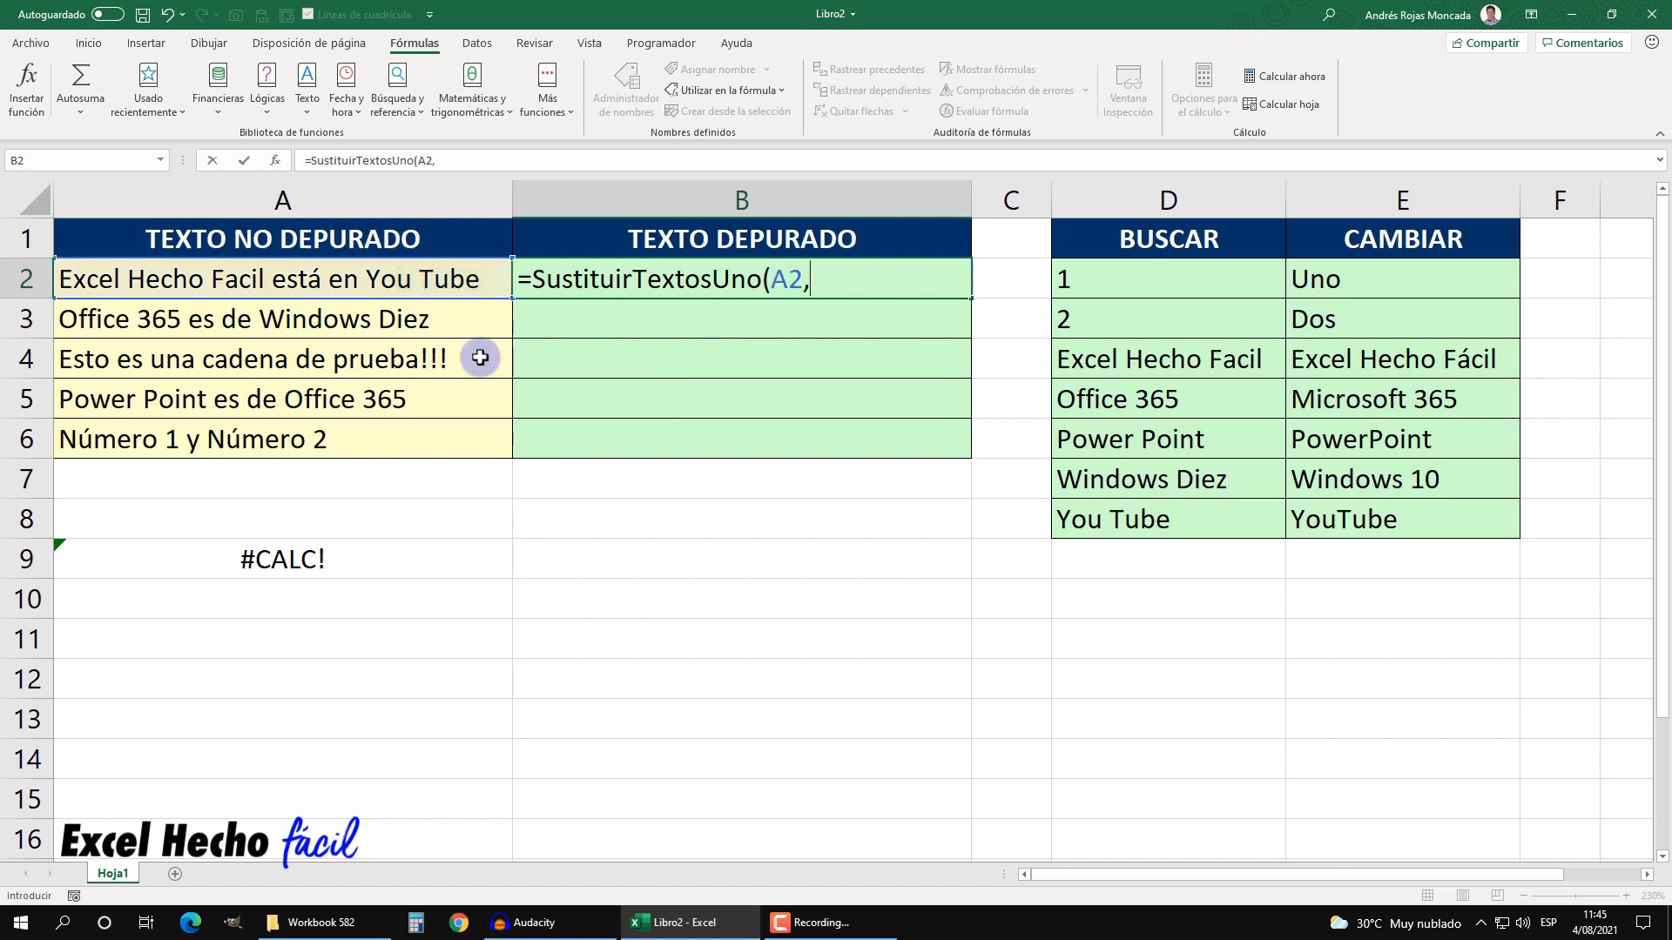
pyautogui.click(1081, 281)
pyautogui.press('F4')
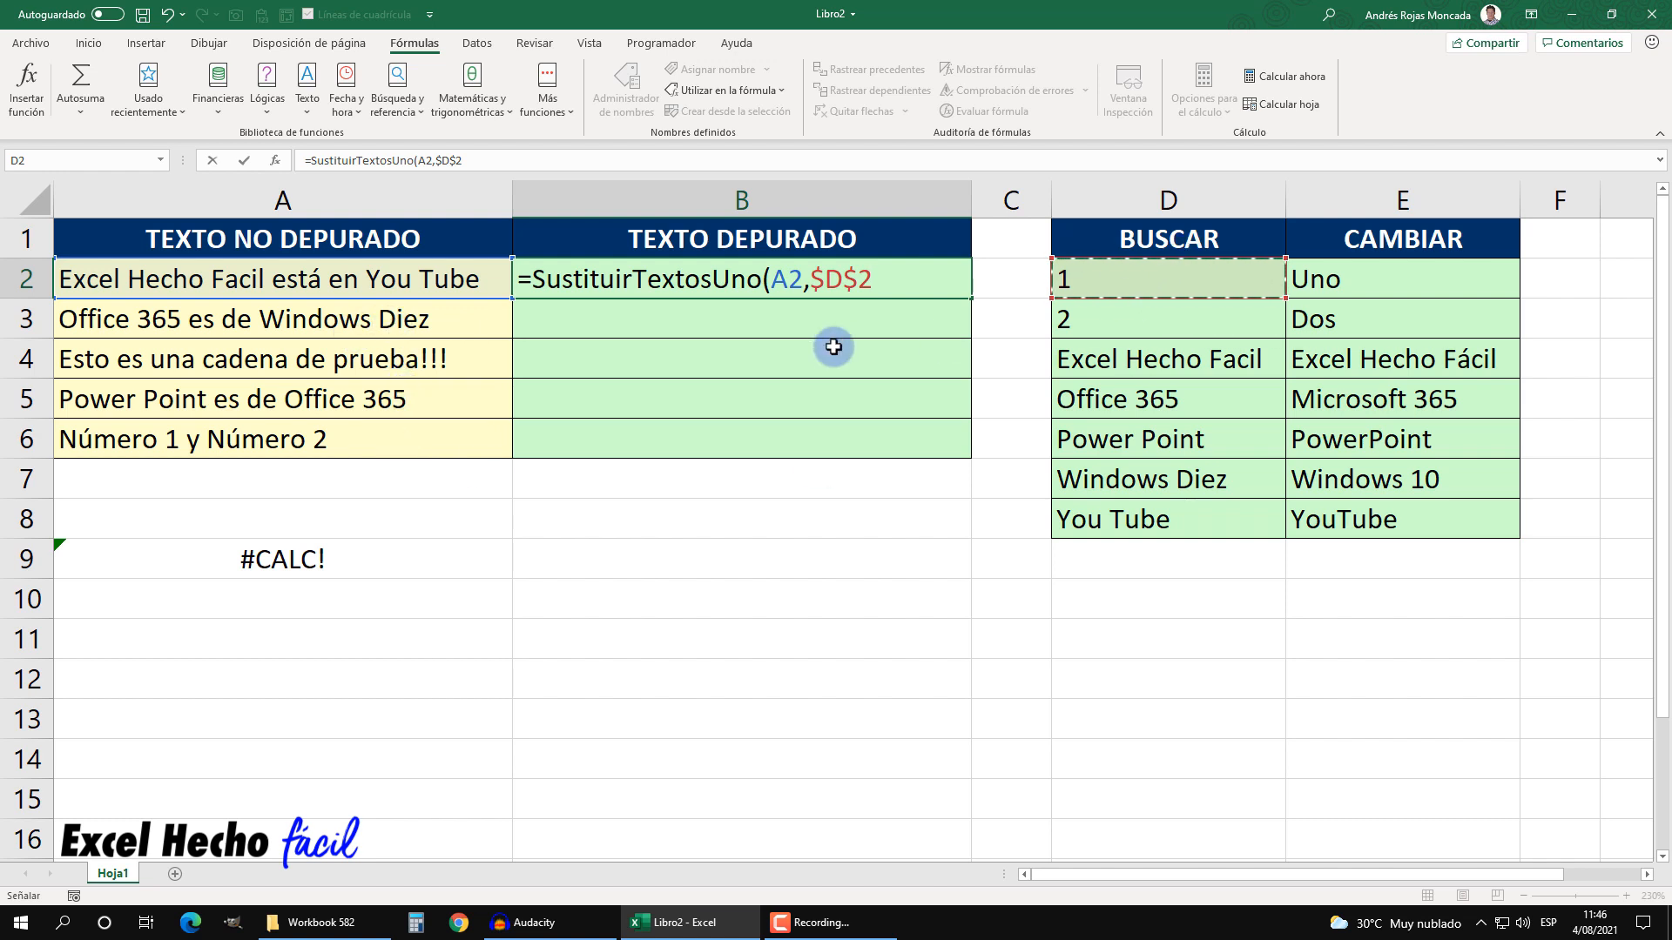
pyautogui.write(',')
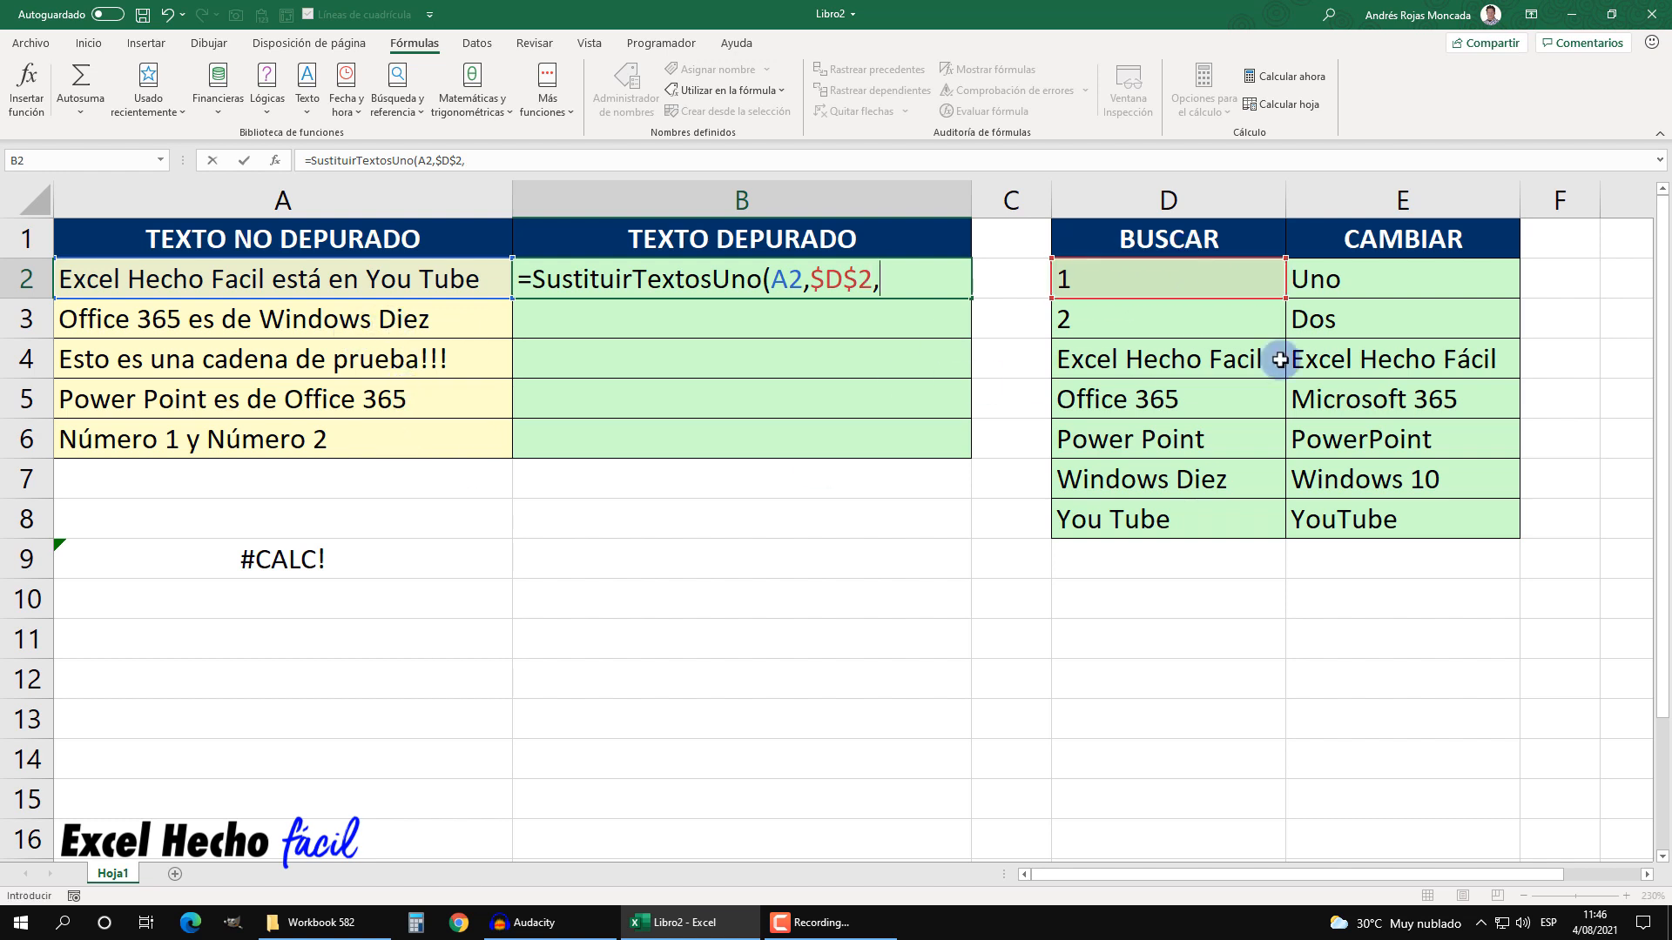
pyautogui.click(1385, 281)
pyautogui.press('F4')
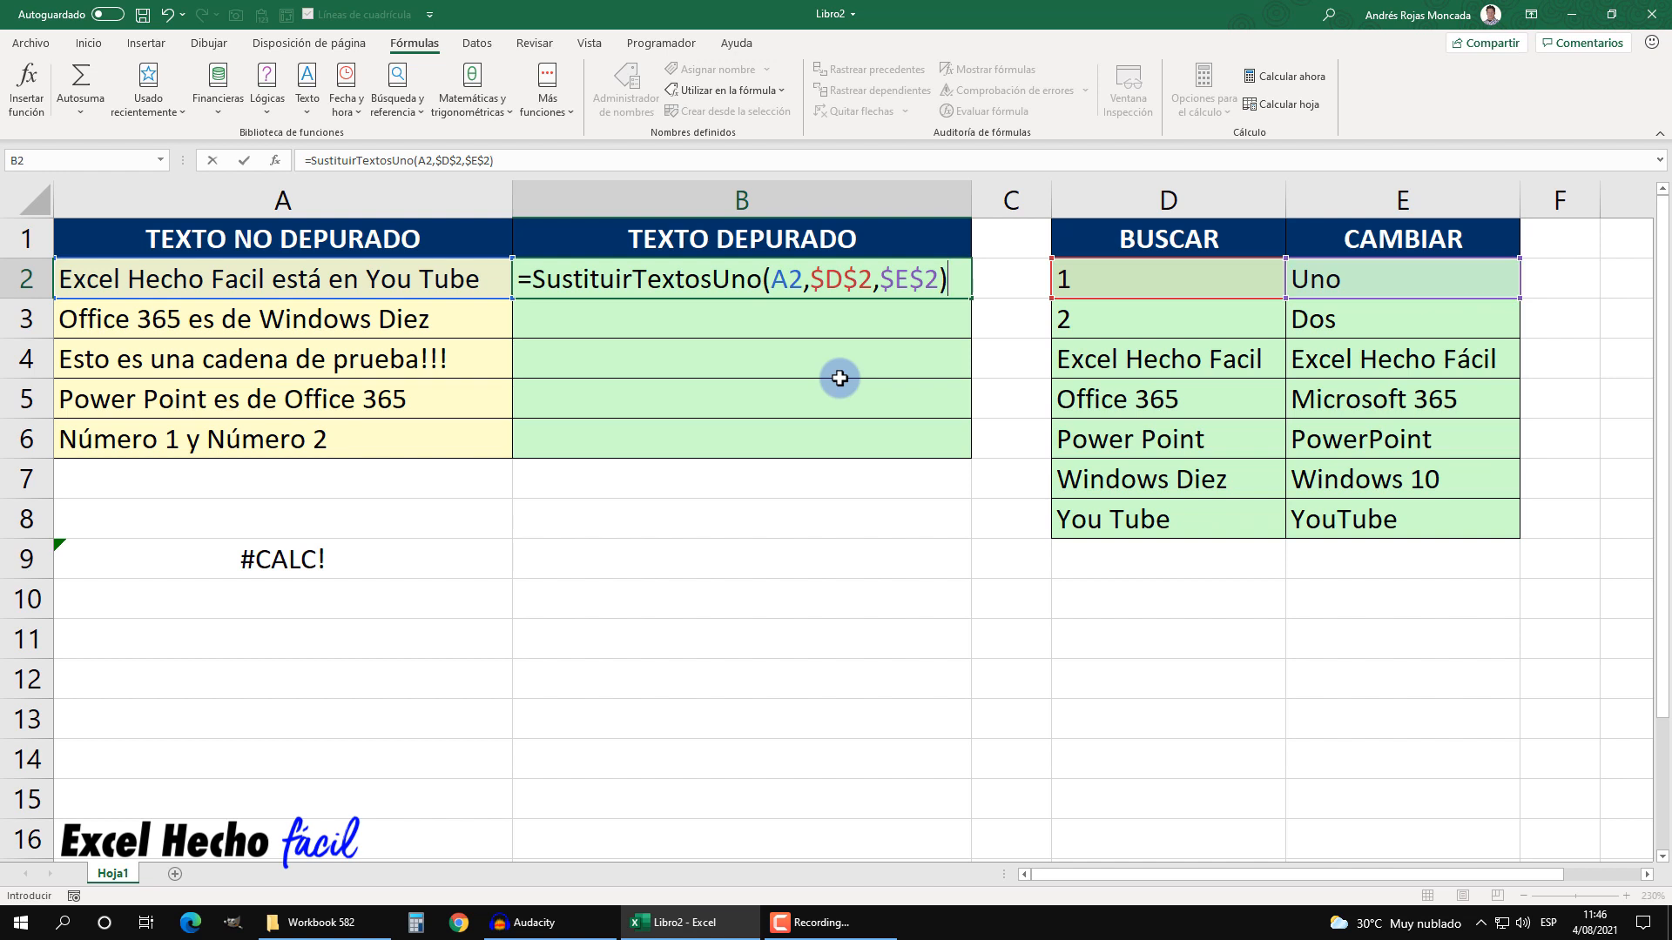
pyautogui.press('Return')
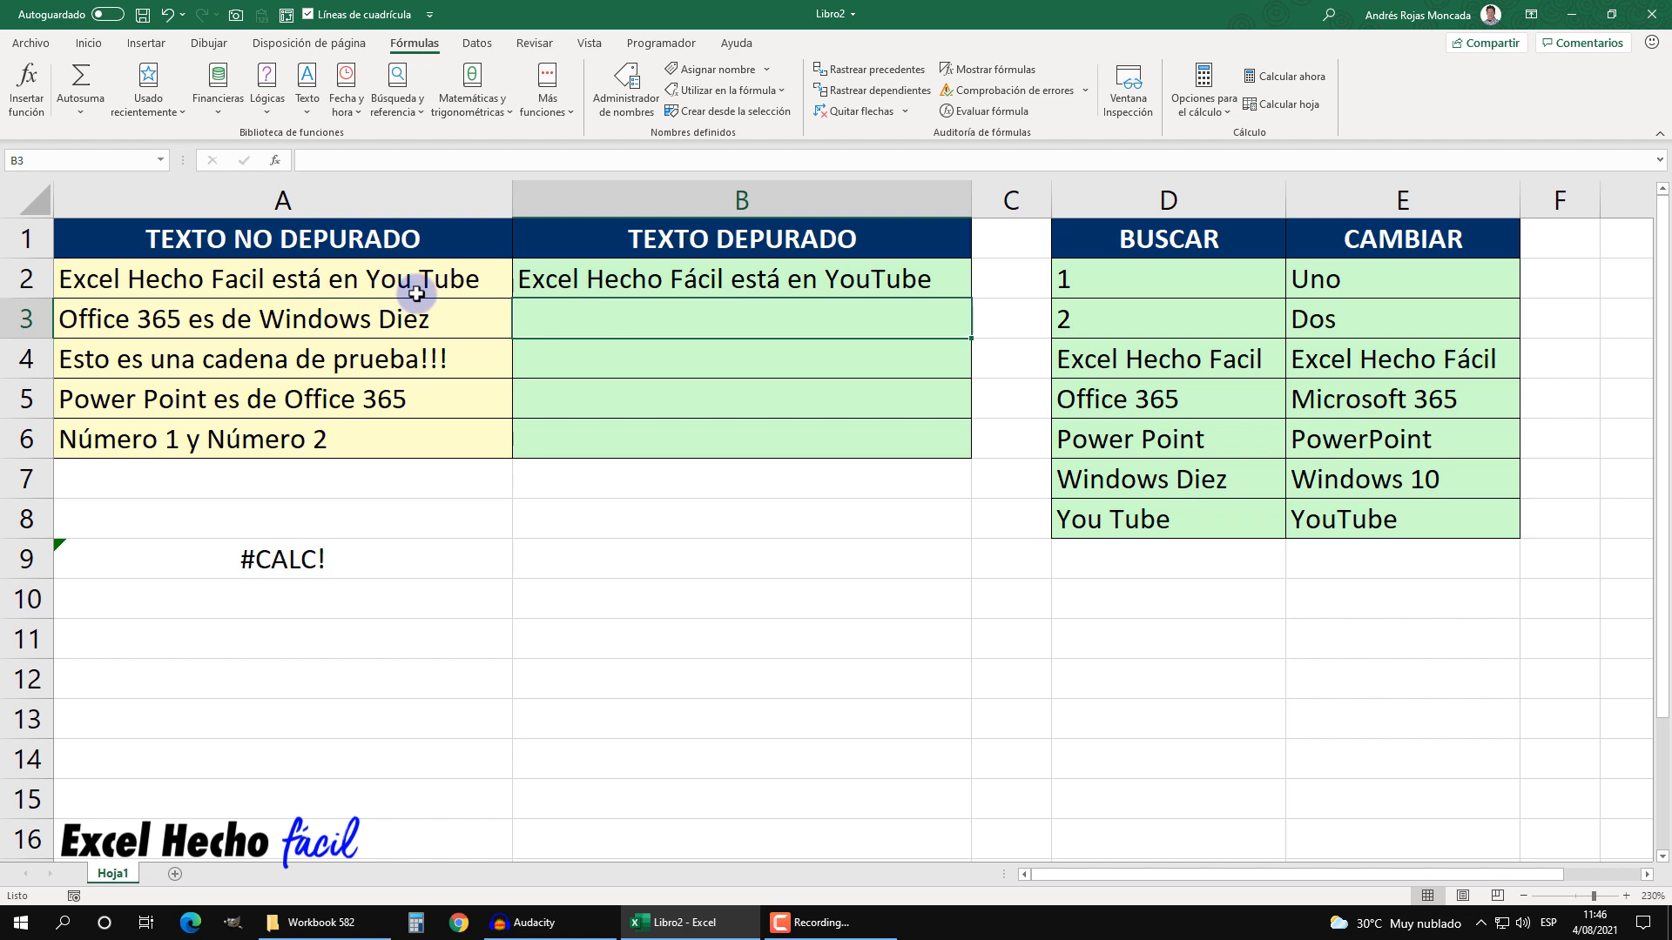
# - Fill the SustituirTextosUno formula from B2 down to B3
pyautogui.click(910, 292)
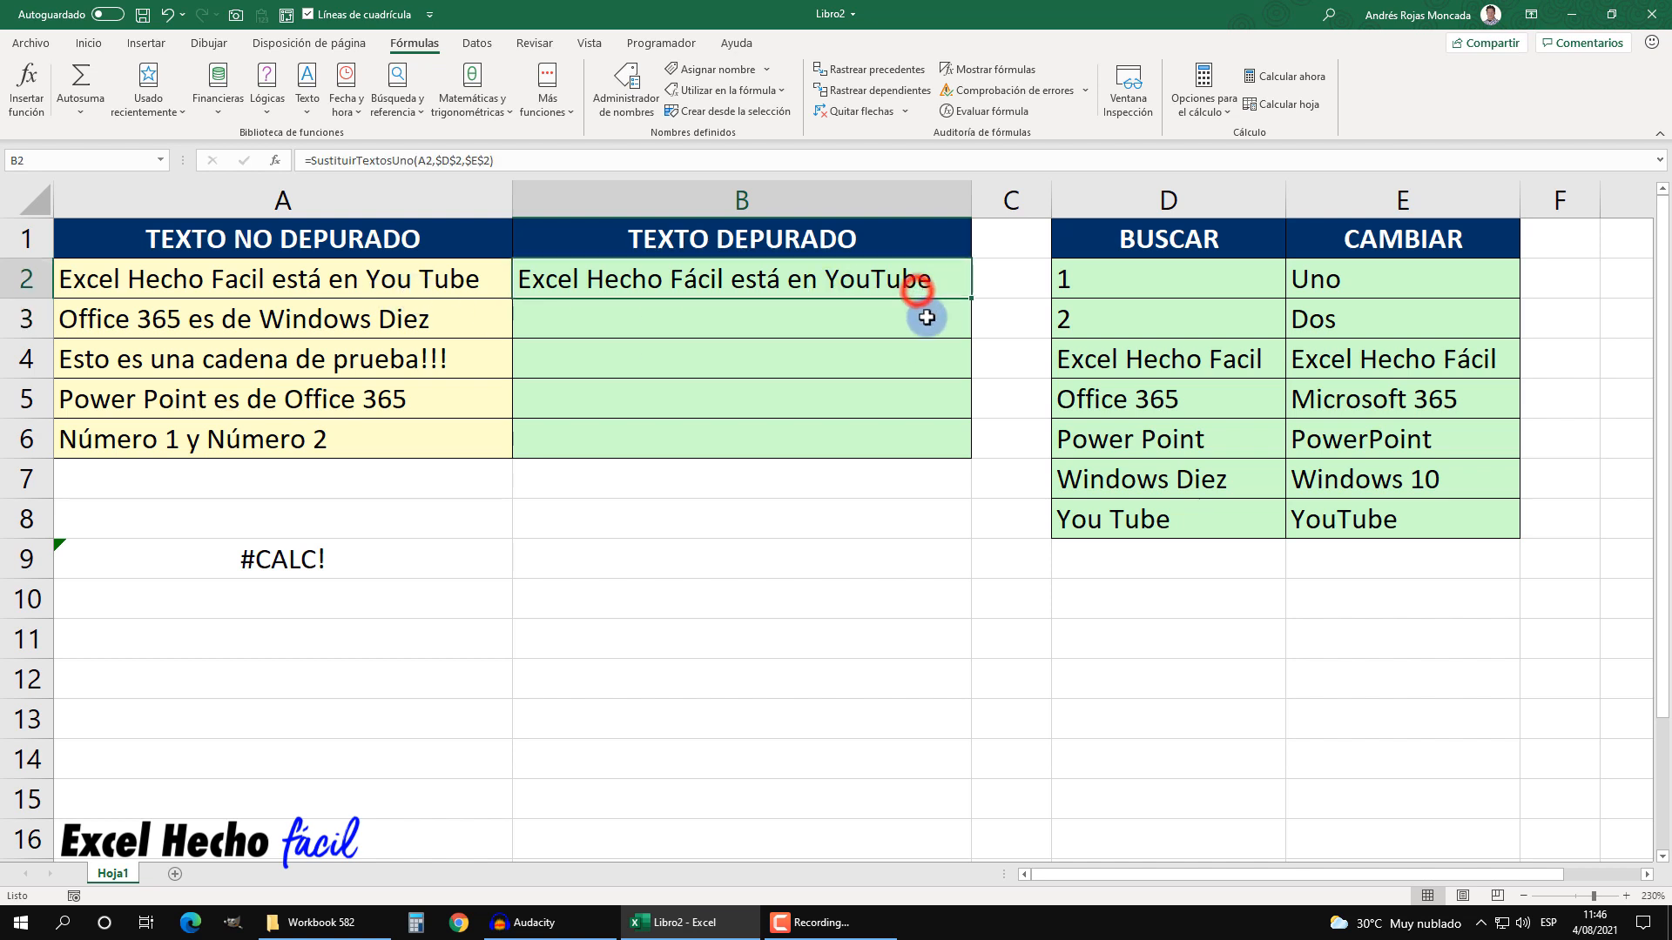
pyautogui.moveTo(970, 297); pyautogui.dragTo(969, 335)
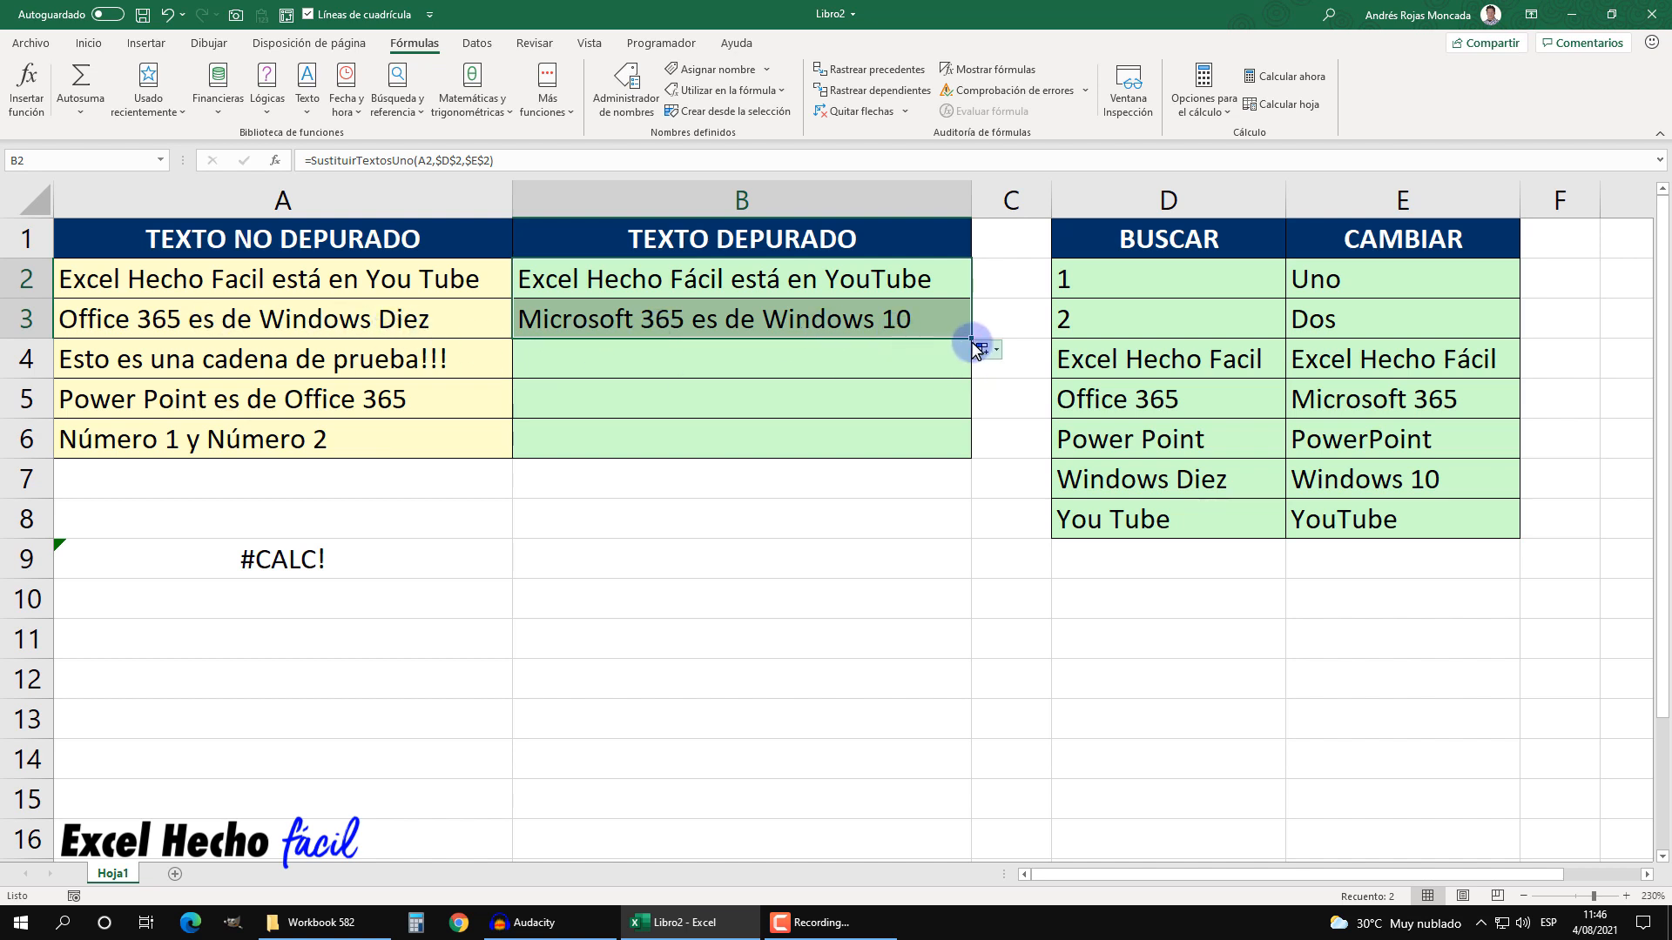
# - Fill the SustituirTextosUno formula down the rest of the TEXTO DEPURADO column, through B6
pyautogui.moveTo(972, 338); pyautogui.dragTo(970, 378)
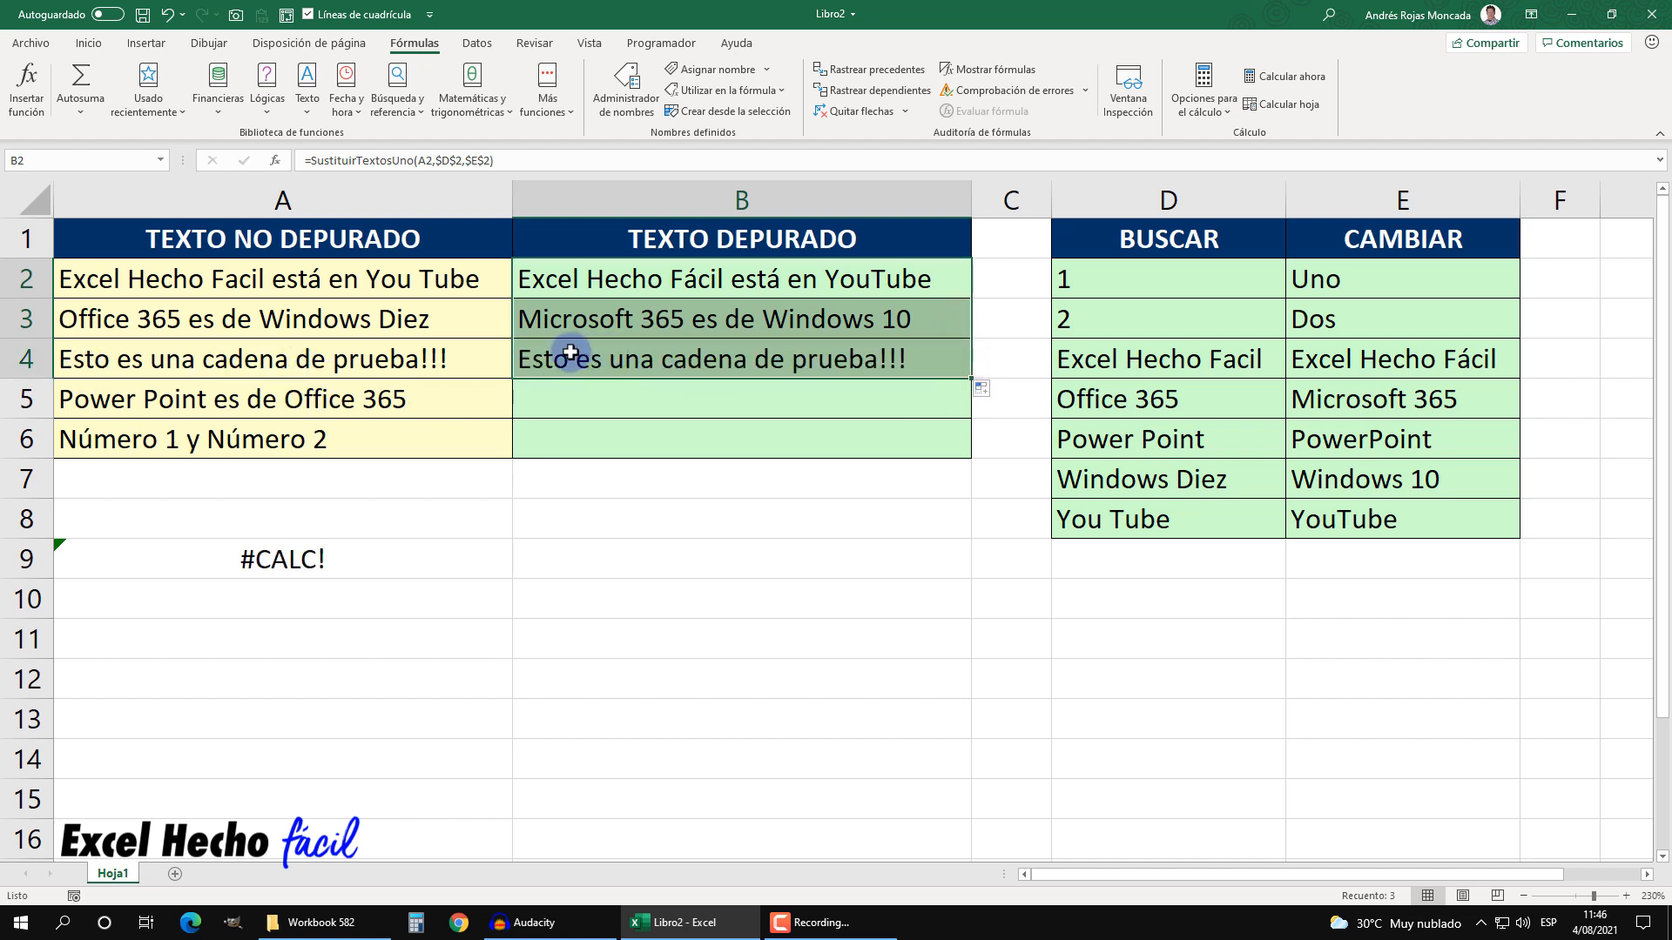
pyautogui.click(928, 357)
pyautogui.moveTo(972, 381); pyautogui.dragTo(966, 404)
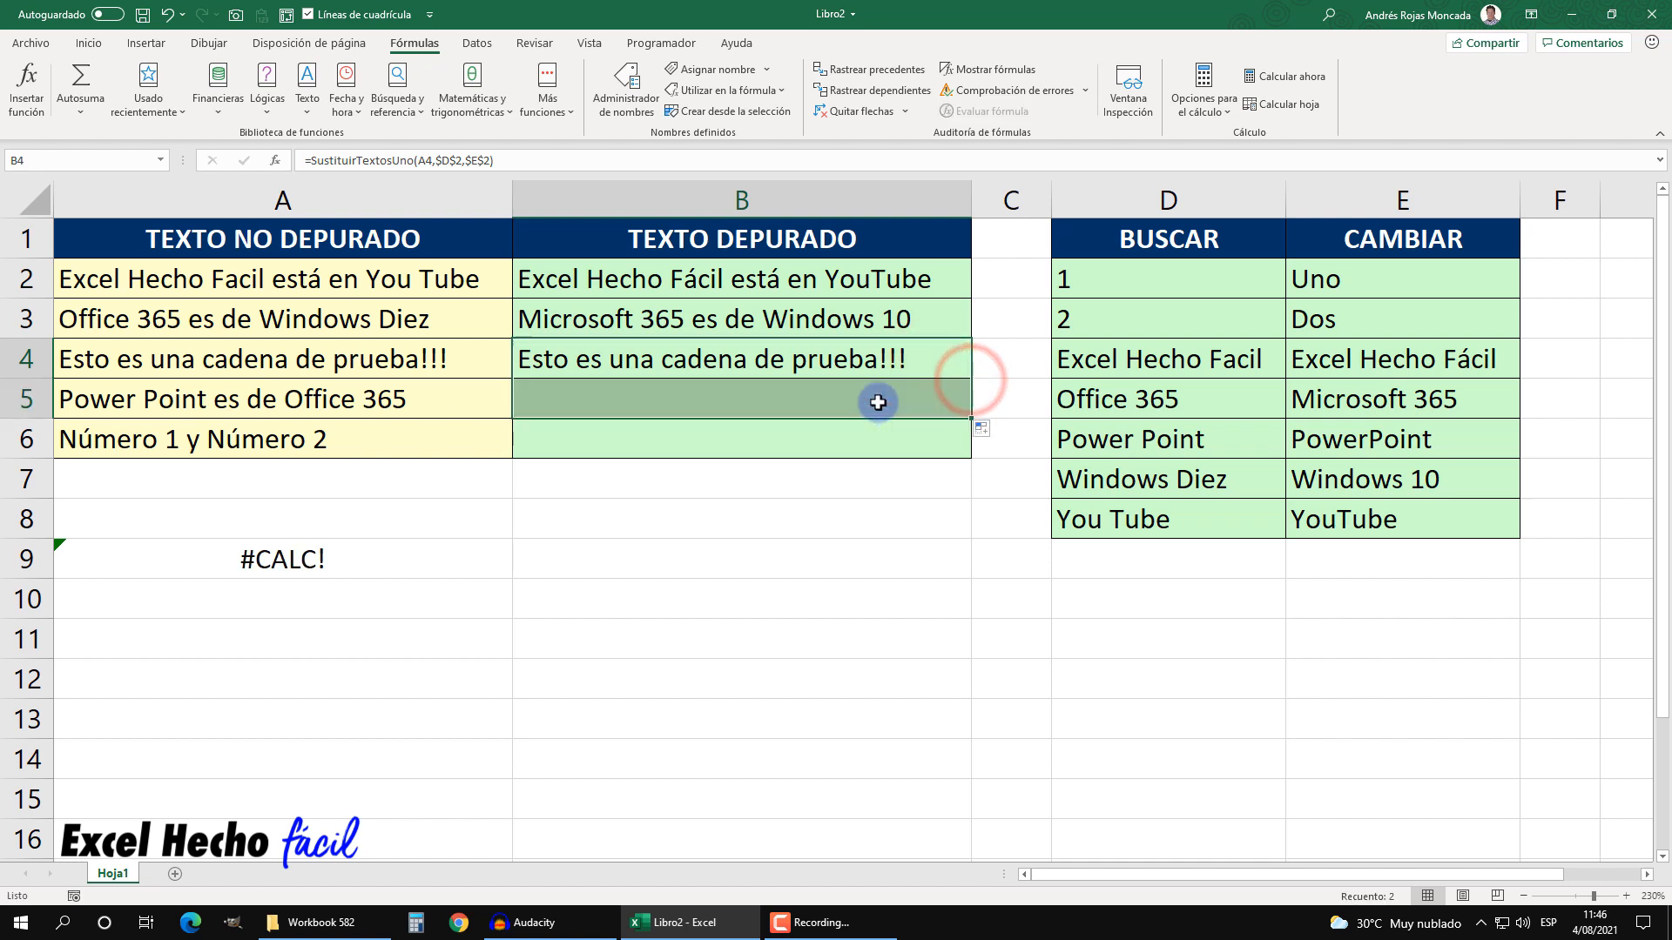
pyautogui.click(873, 401)
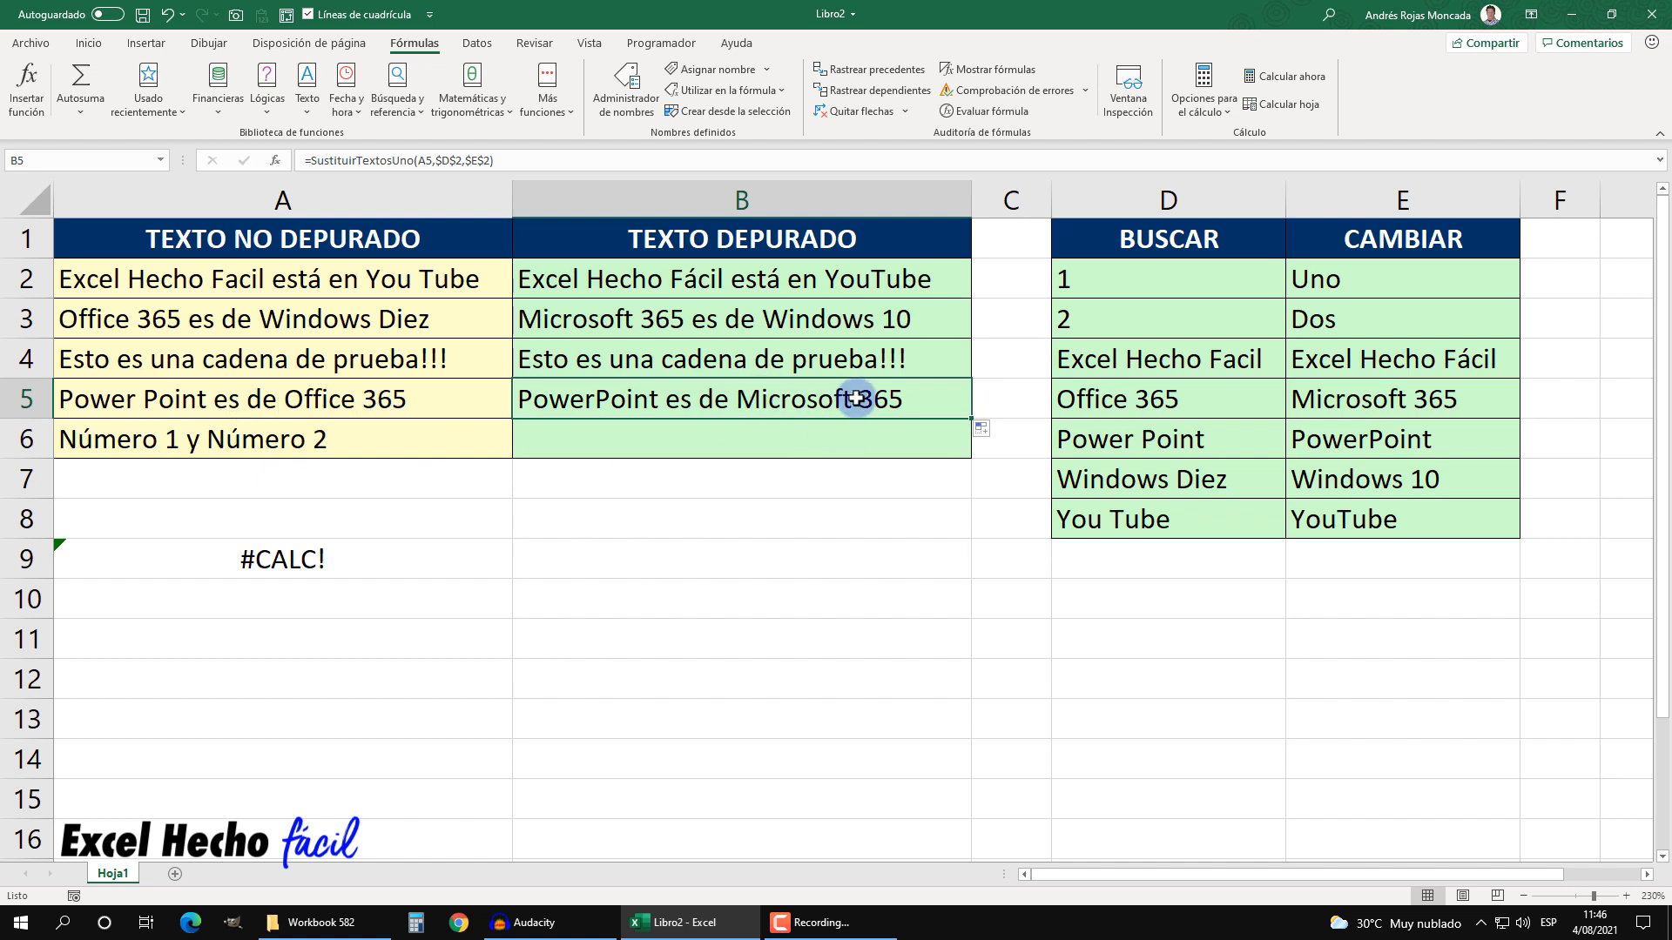
pyautogui.doubleClick(969, 420)
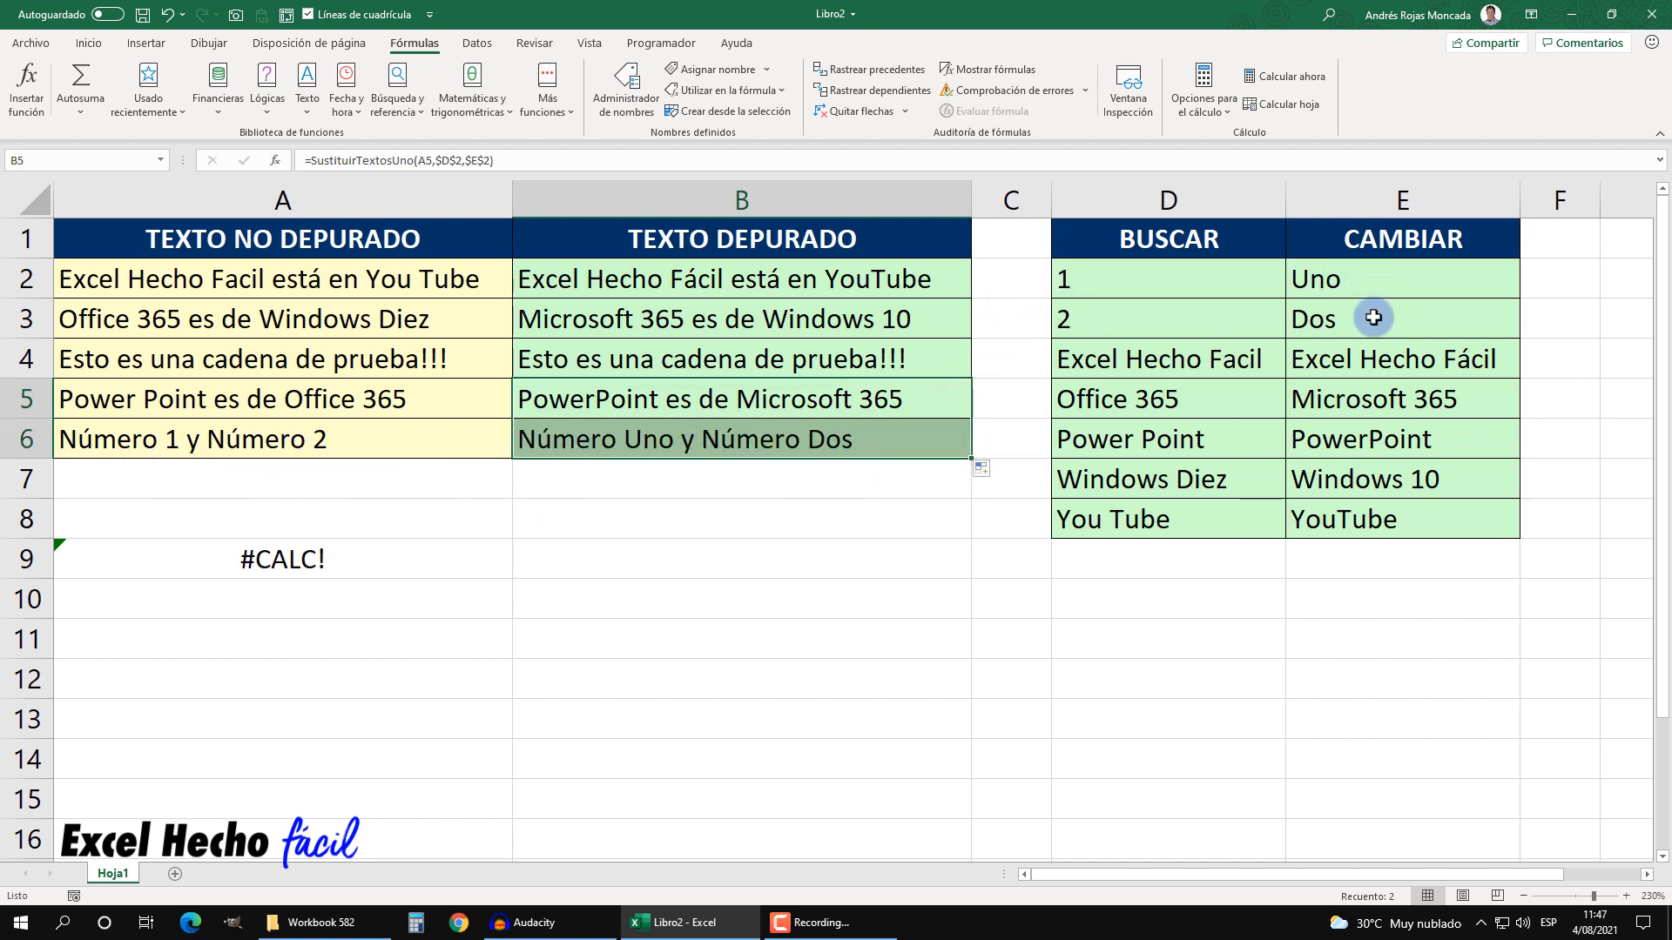
# - Copy the full LAMBDA formula text from A9 and paste it into cell A10 as an editable formula
pyautogui.click(352, 602)
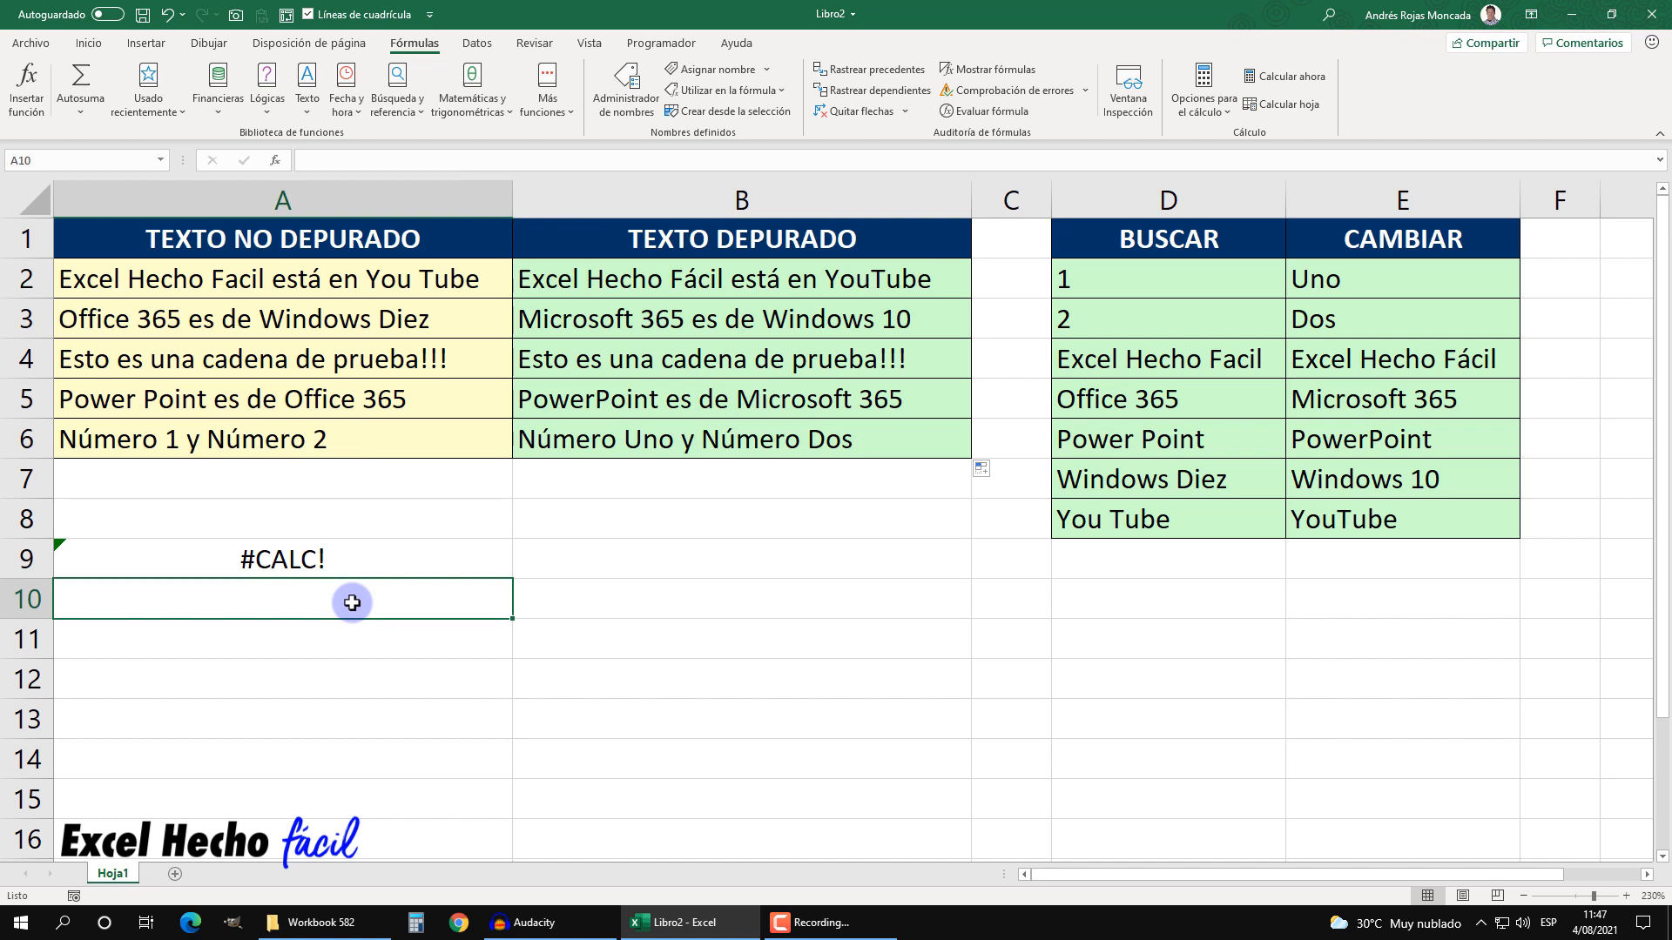
pyautogui.click(353, 562)
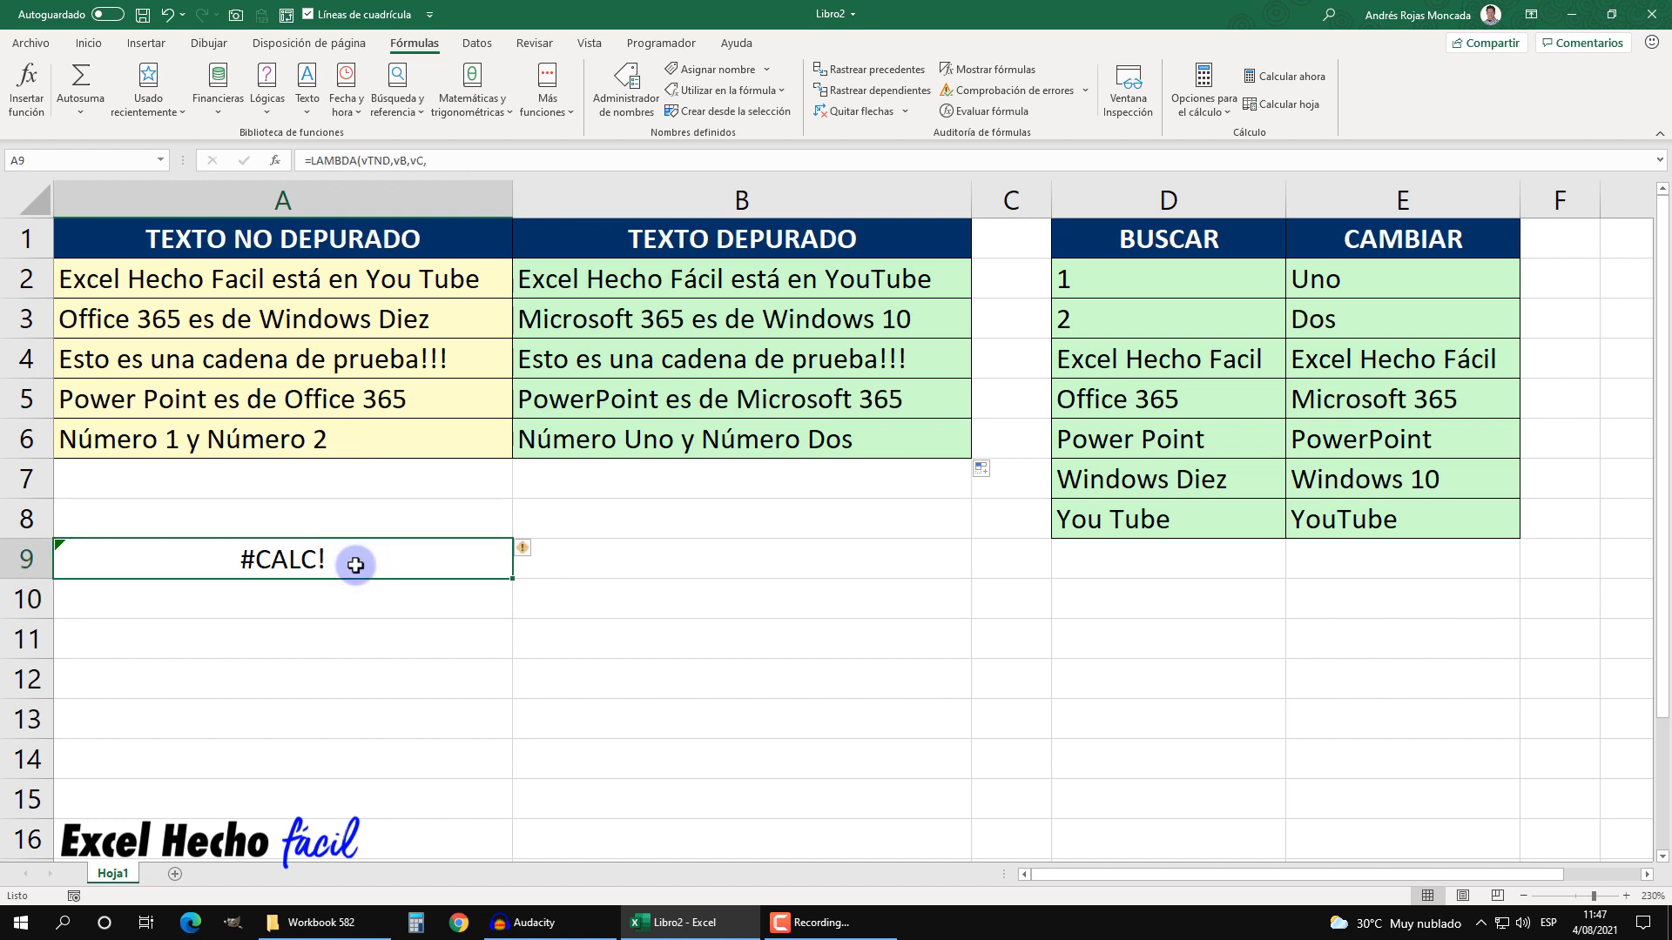
pyautogui.press('F2')
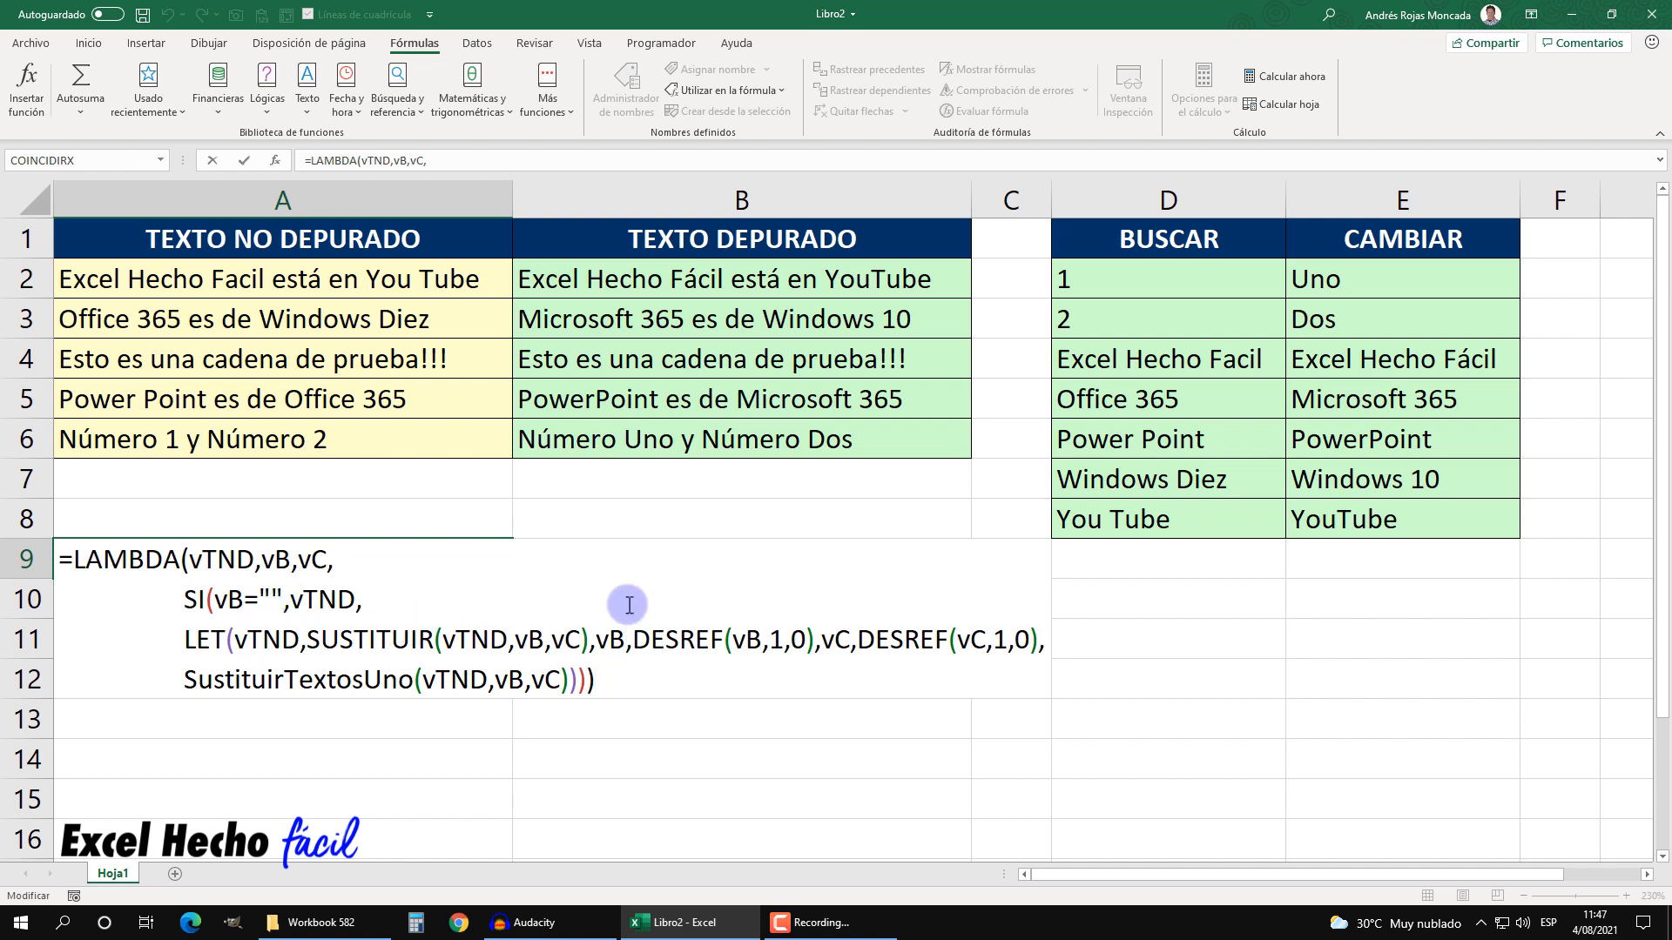
pyautogui.moveTo(624, 686); pyautogui.dragTo(52, 540)
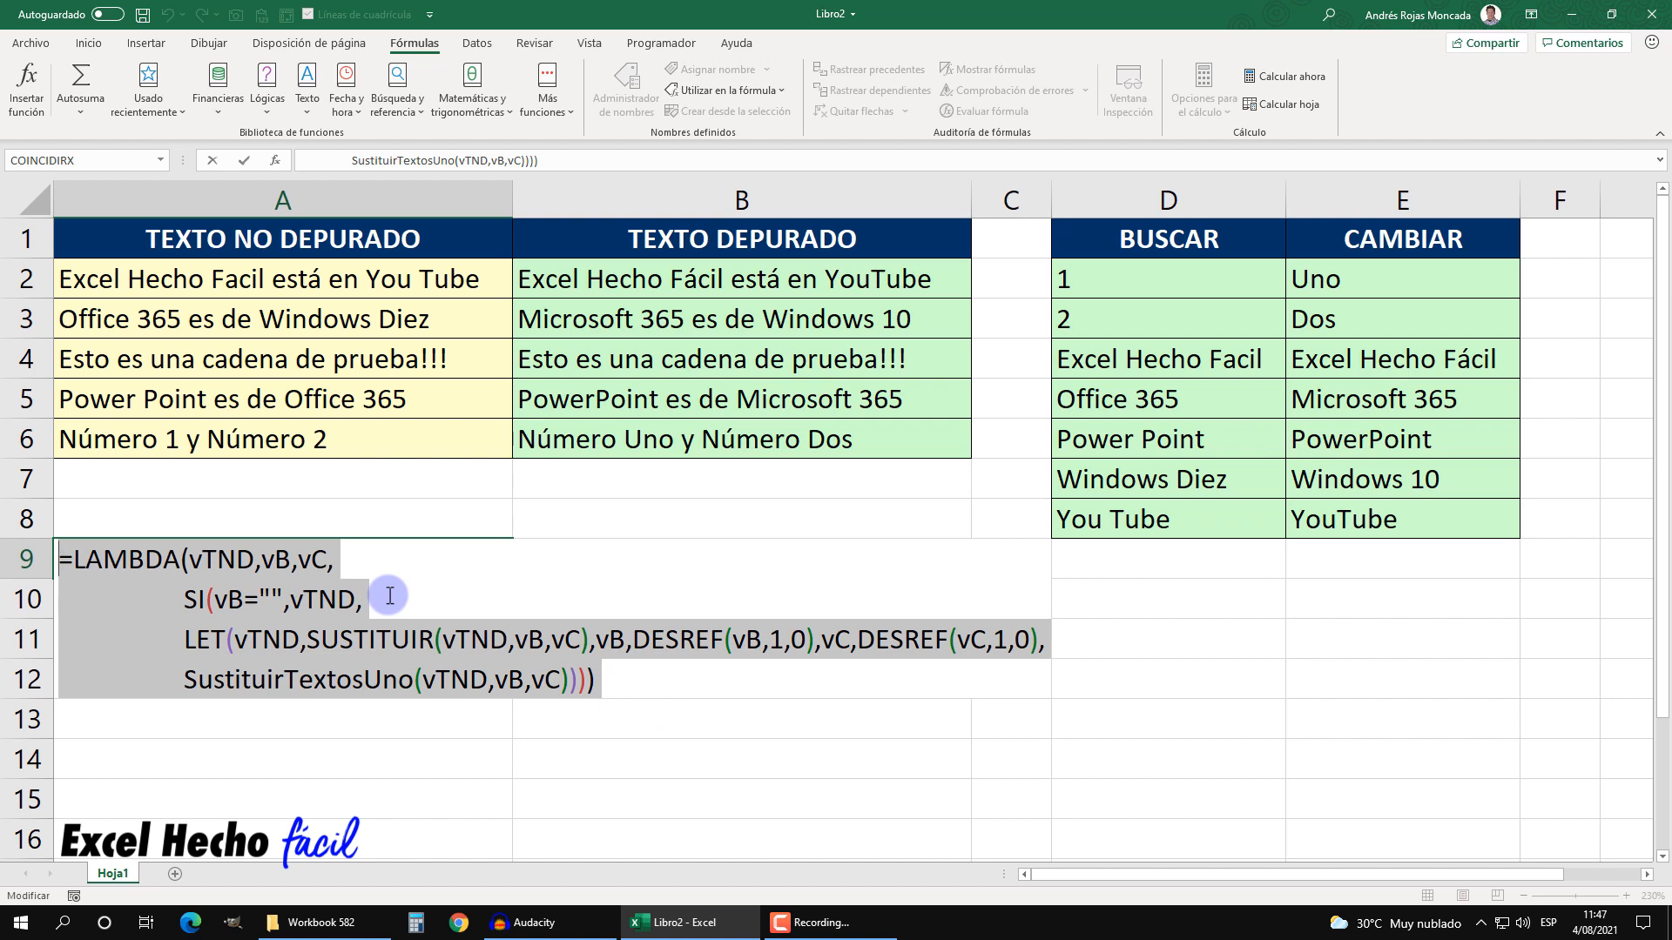
pyautogui.hotkey('ctrl', 'c')
pyautogui.press('Escape')
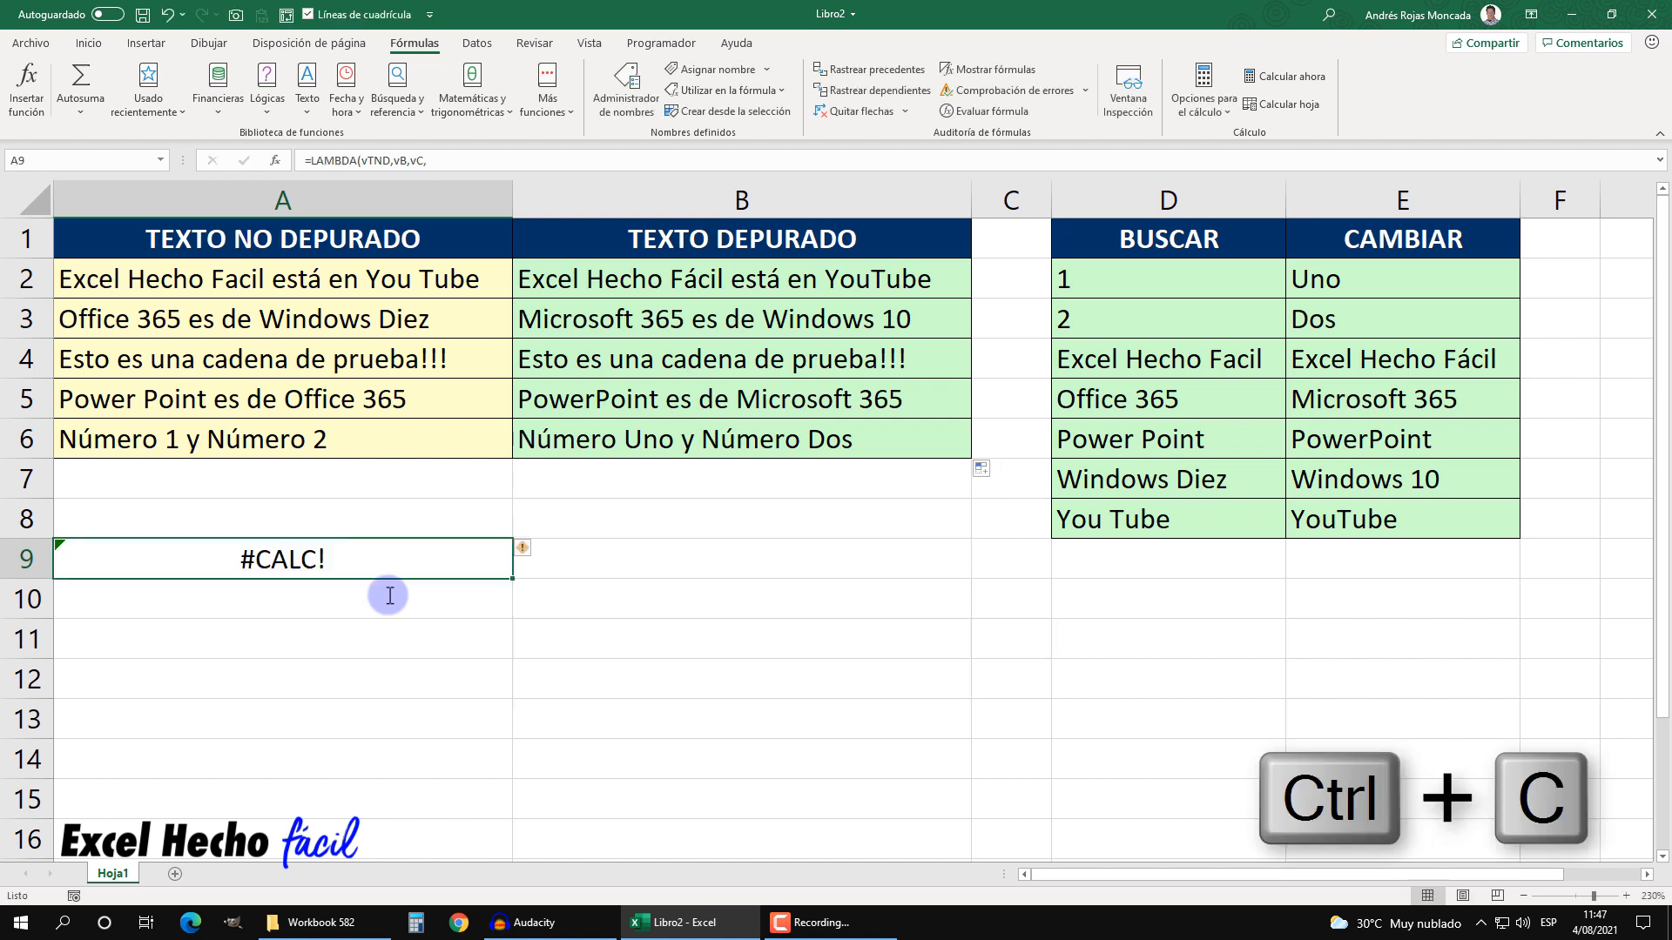
pyautogui.click(389, 595)
pyautogui.press('F2')
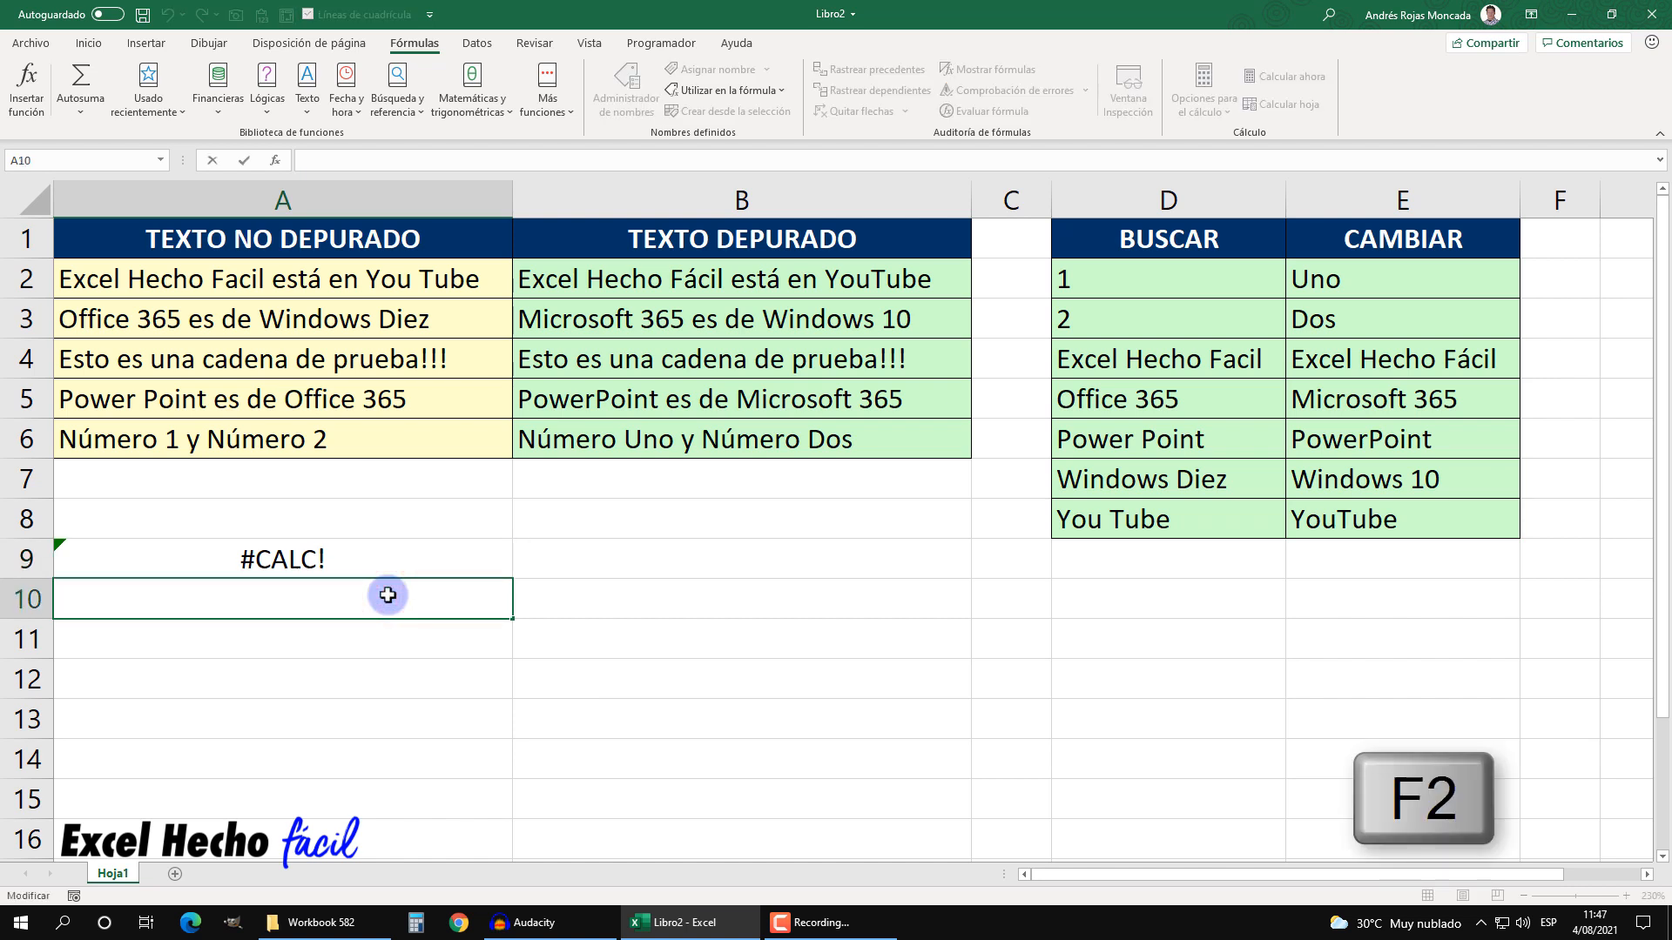
pyautogui.hotkey('ctrl', 'v')
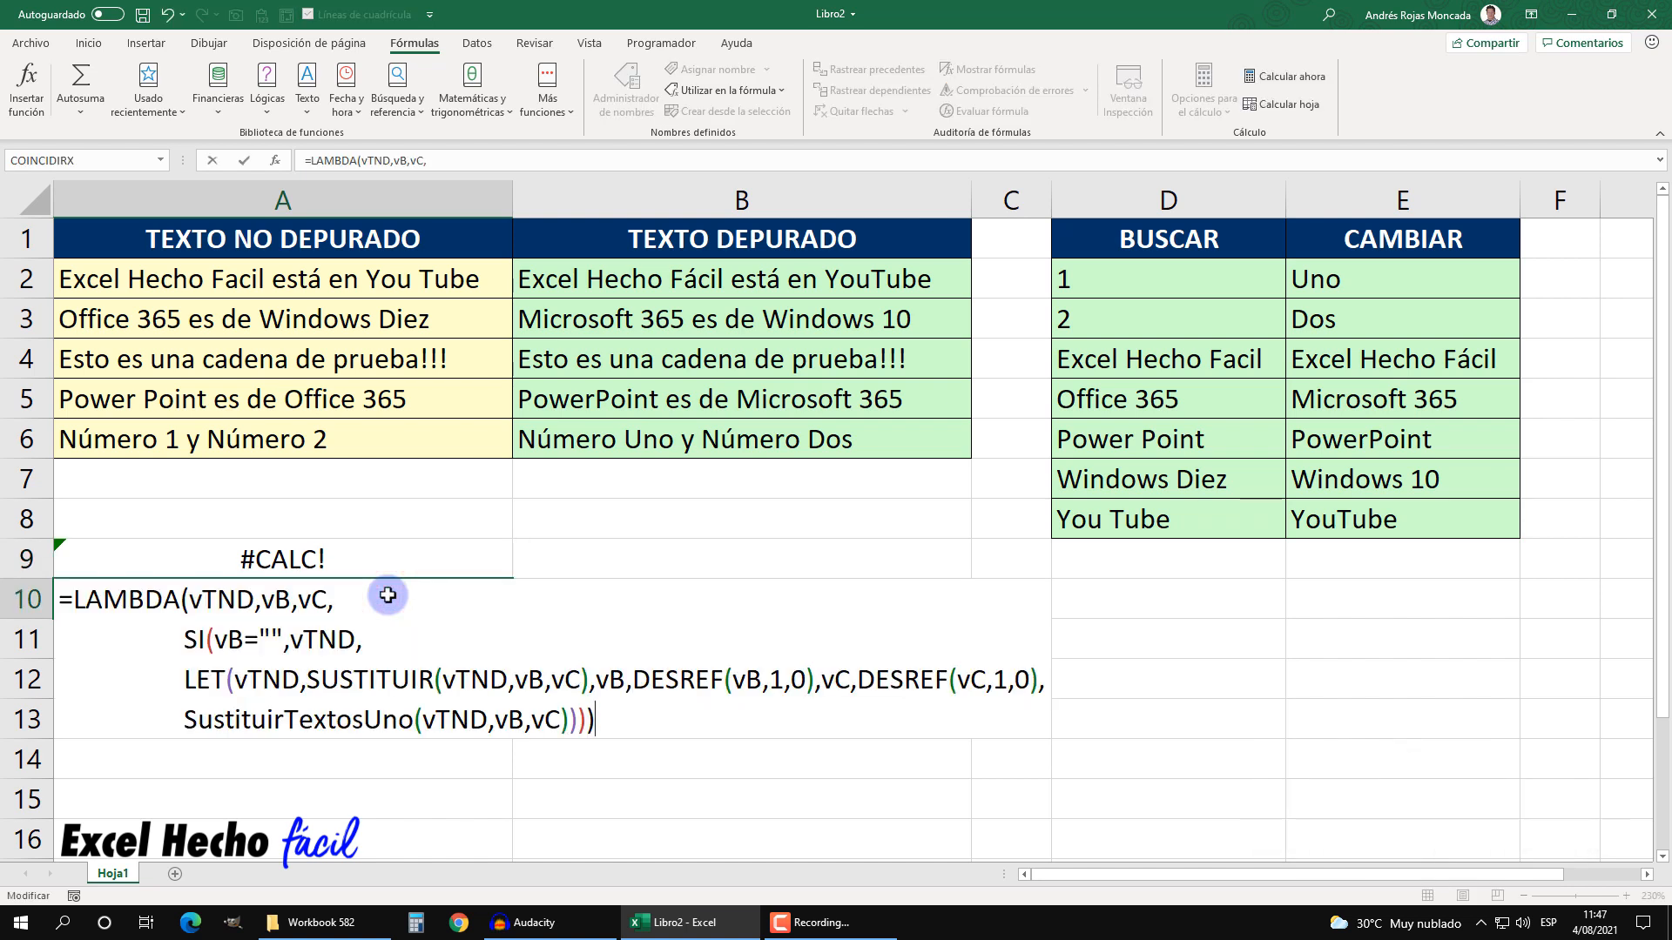
# - Delete the LET expression and the SustituirTextosUno call from the A10 formula, and review the remaining LAMBDA arguments
pyautogui.click(614, 720)
pyautogui.moveTo(614, 720); pyautogui.dragTo(184, 679)
pyautogui.press('BackSpace')
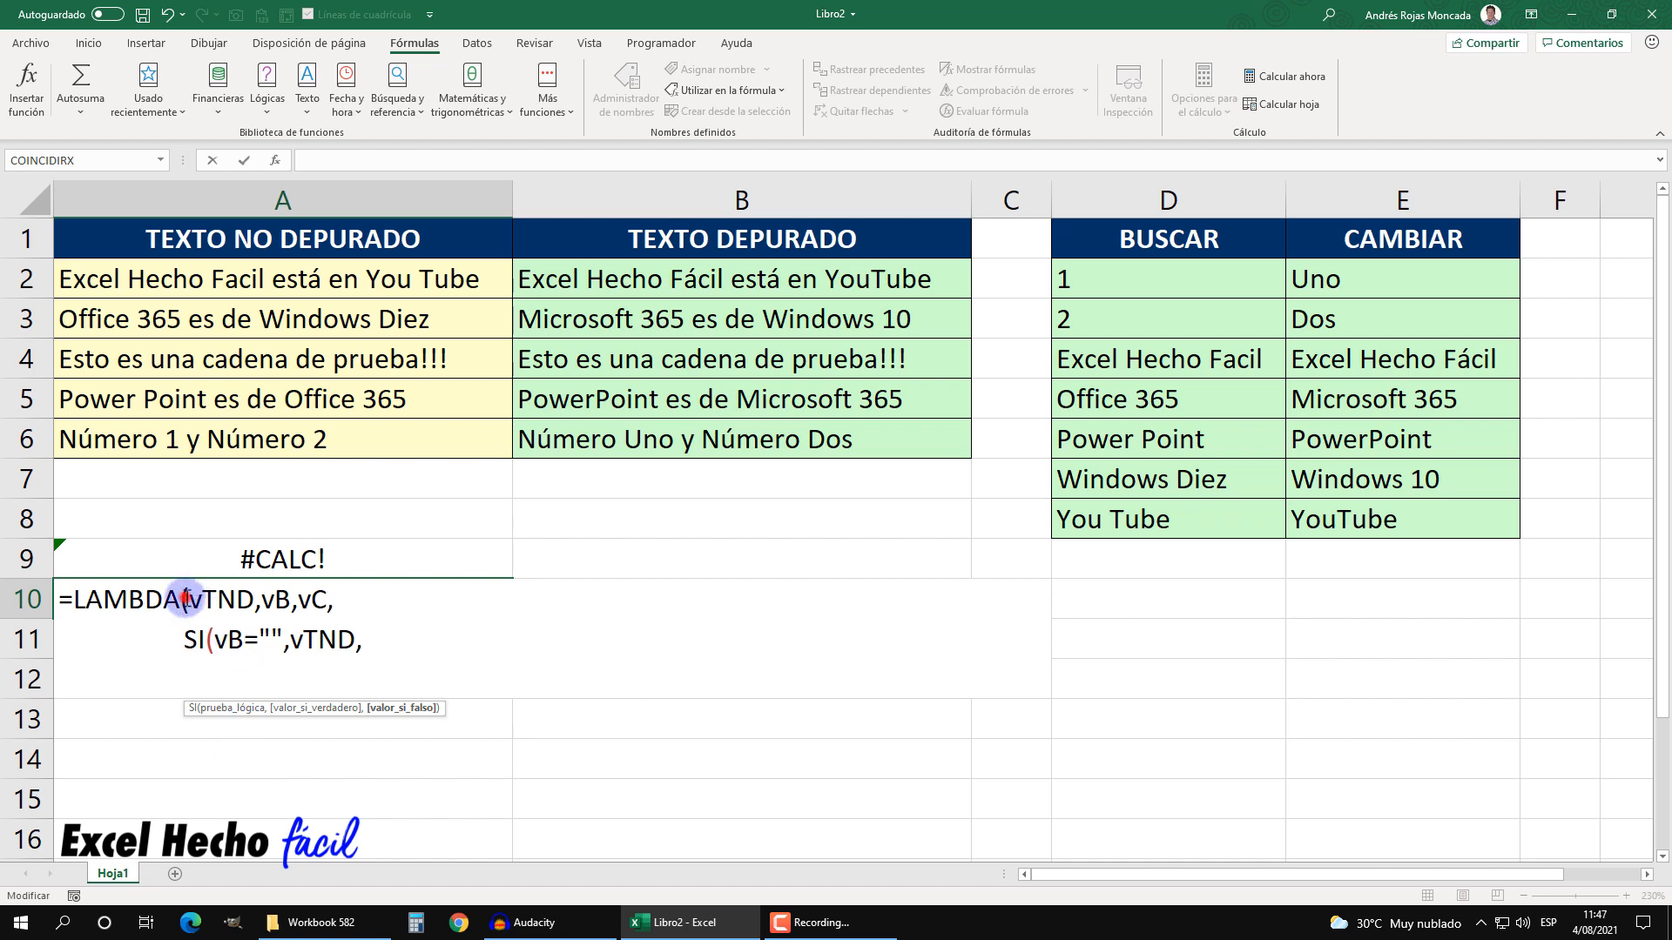
pyautogui.click(184, 599)
pyautogui.click(159, 709)
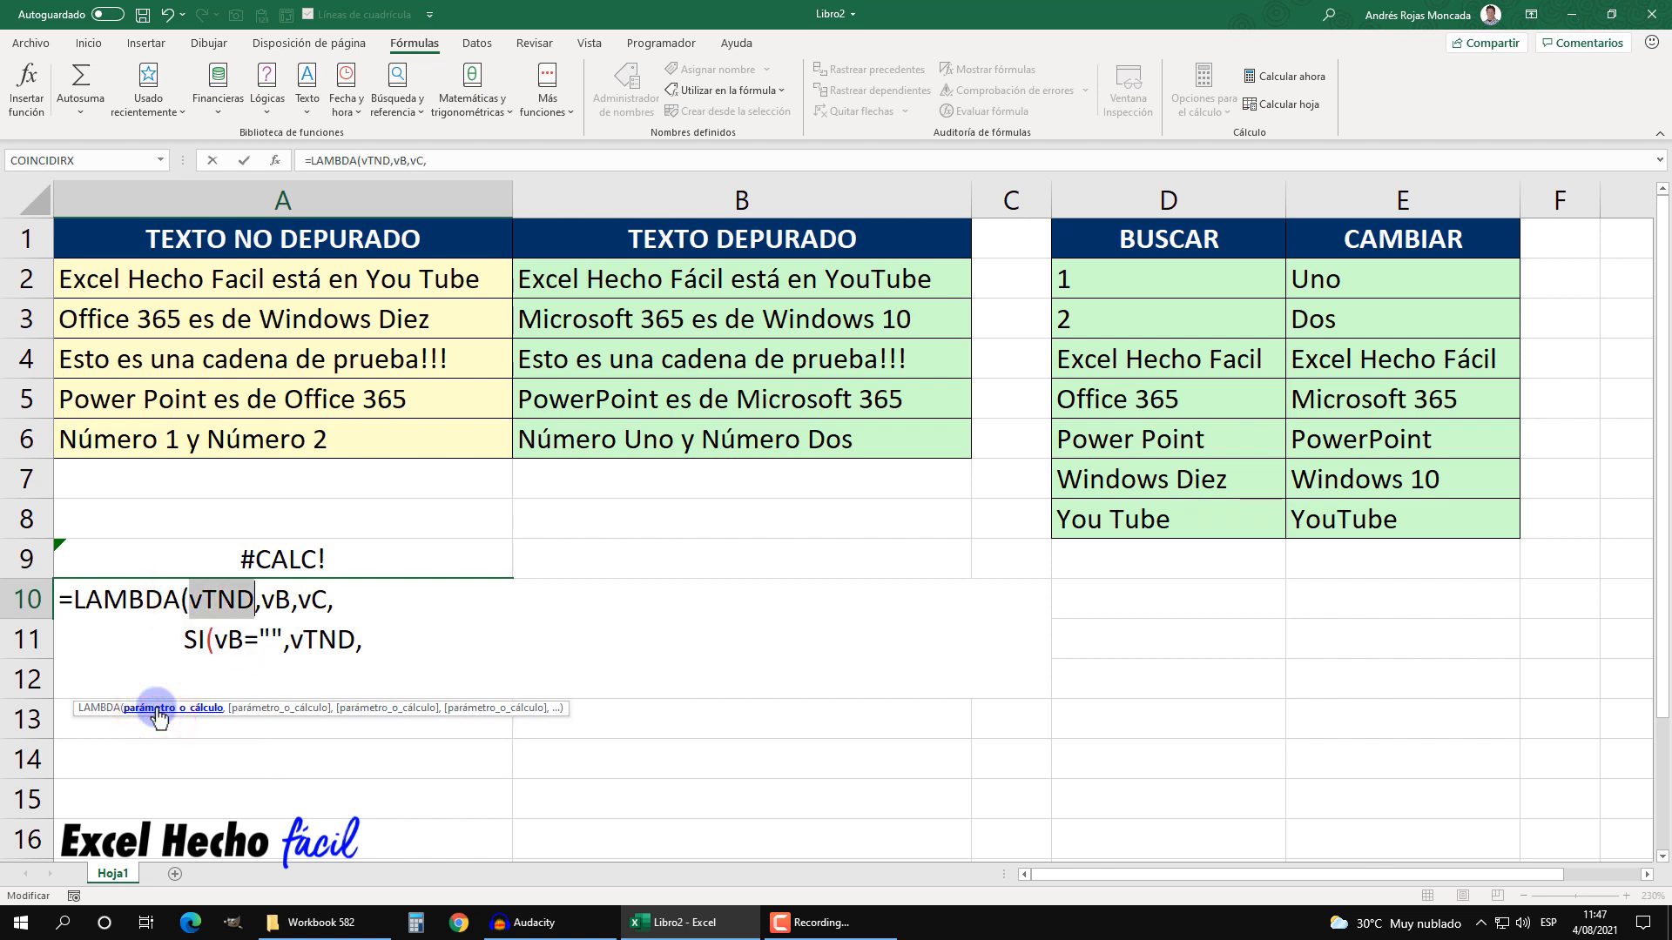
pyautogui.click(261, 710)
pyautogui.click(354, 710)
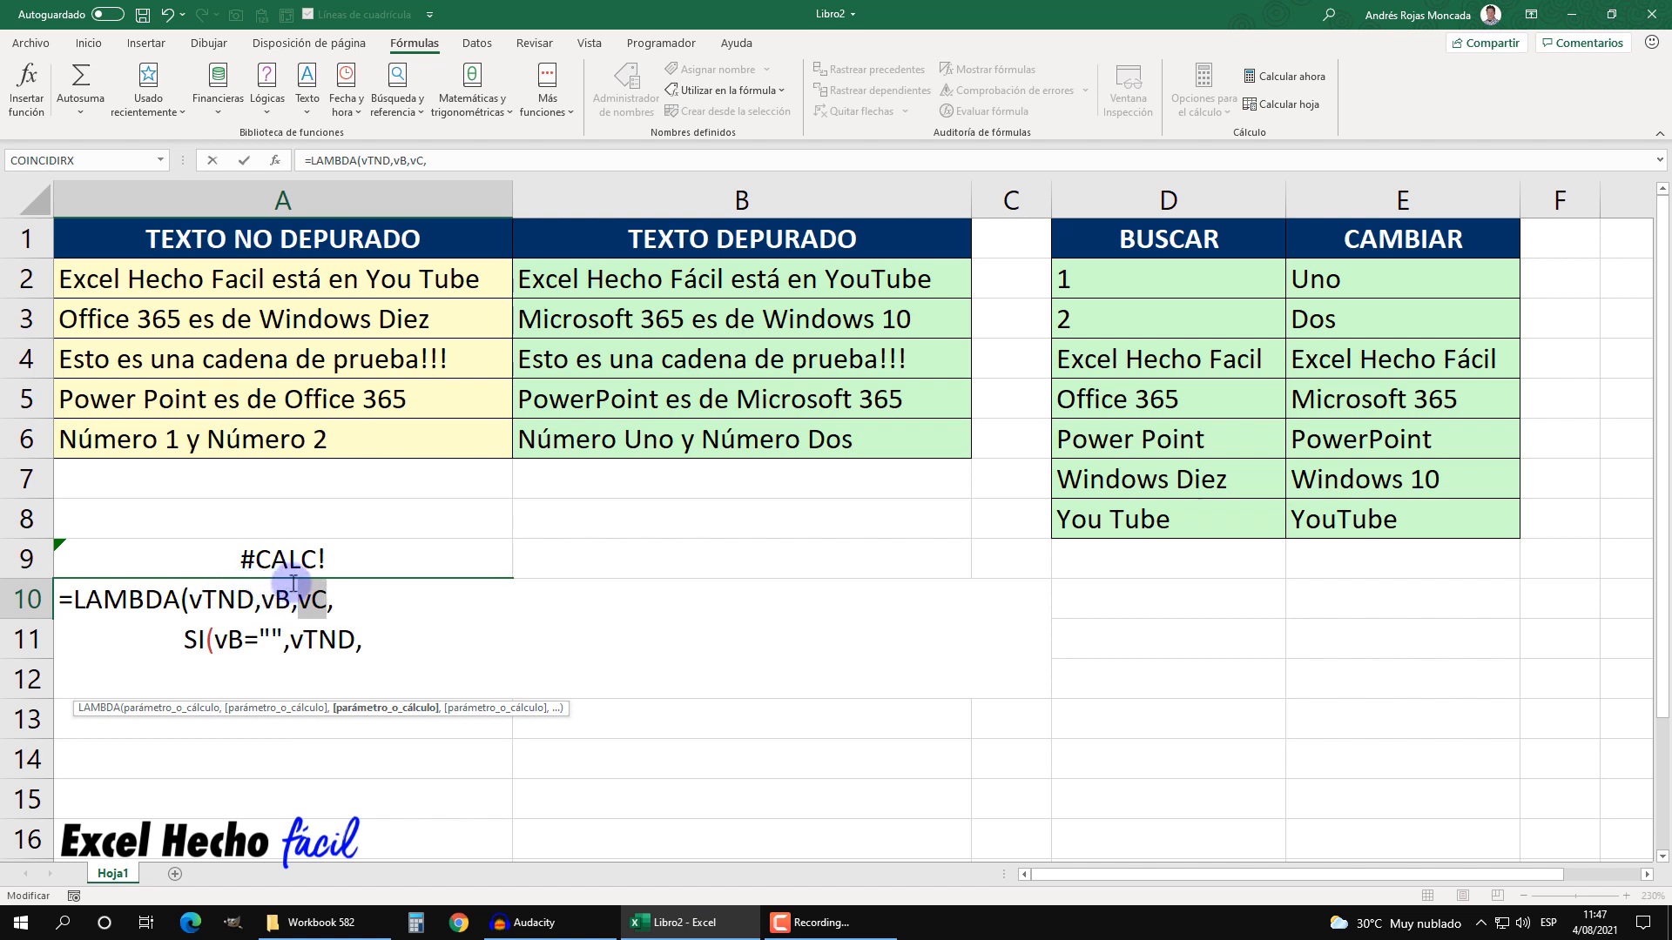
pyautogui.click(465, 708)
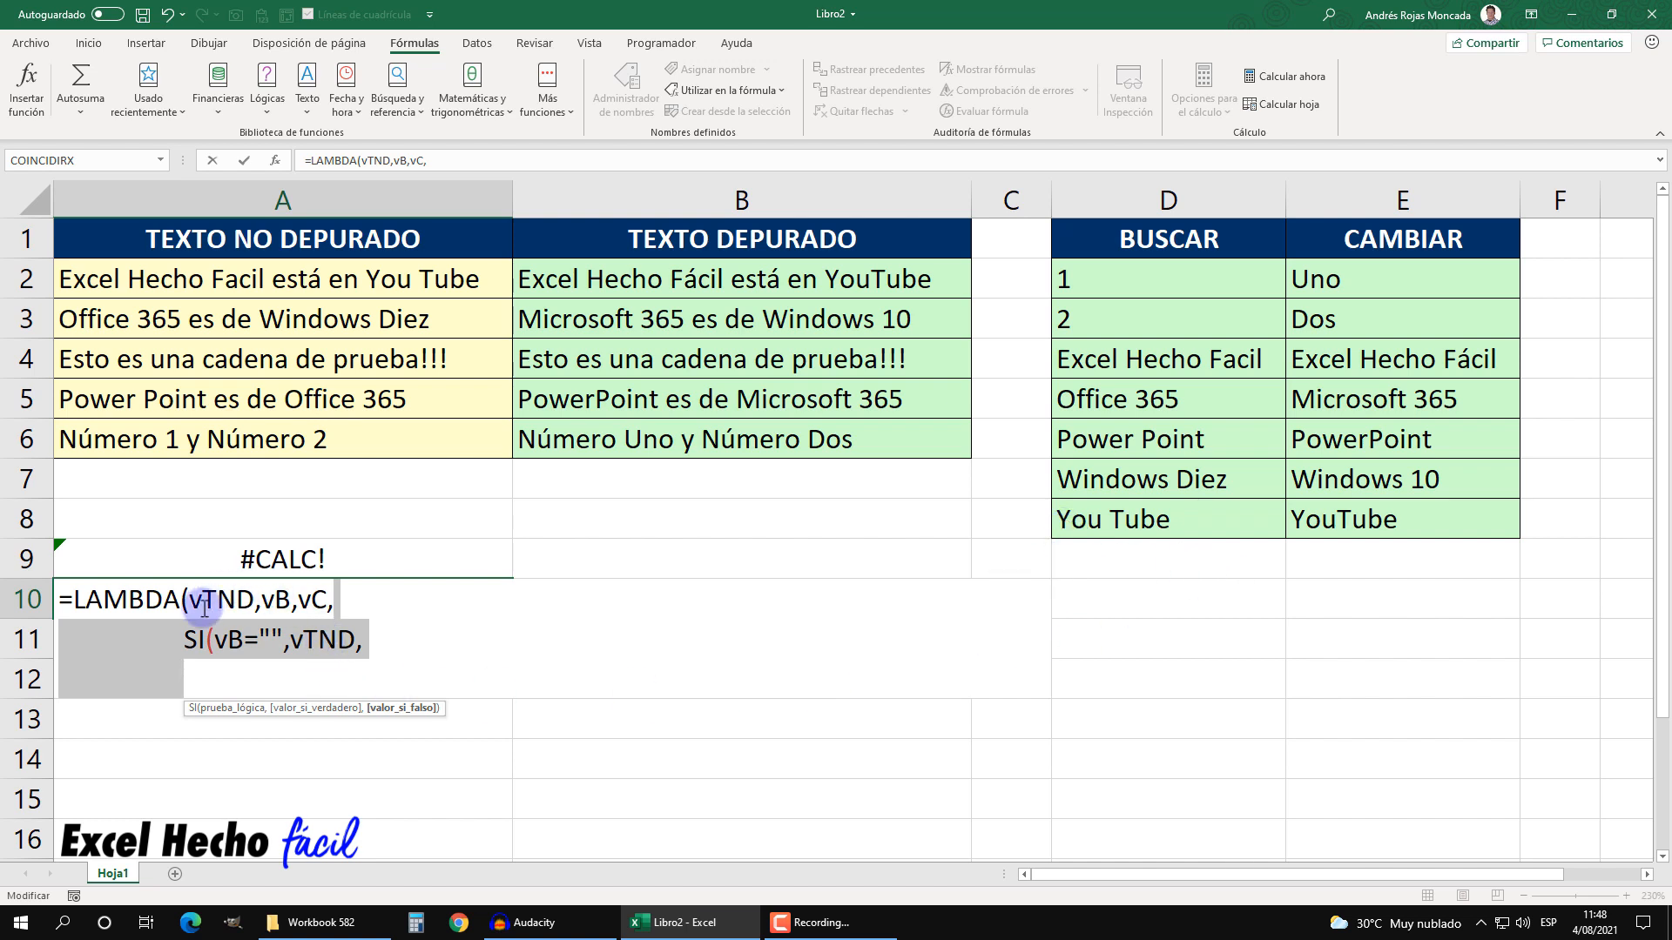
# - Begin a recursive call to SustituirTextosDos( on the third line of the A10 formula, as SI's value if false
pyautogui.click(371, 648)
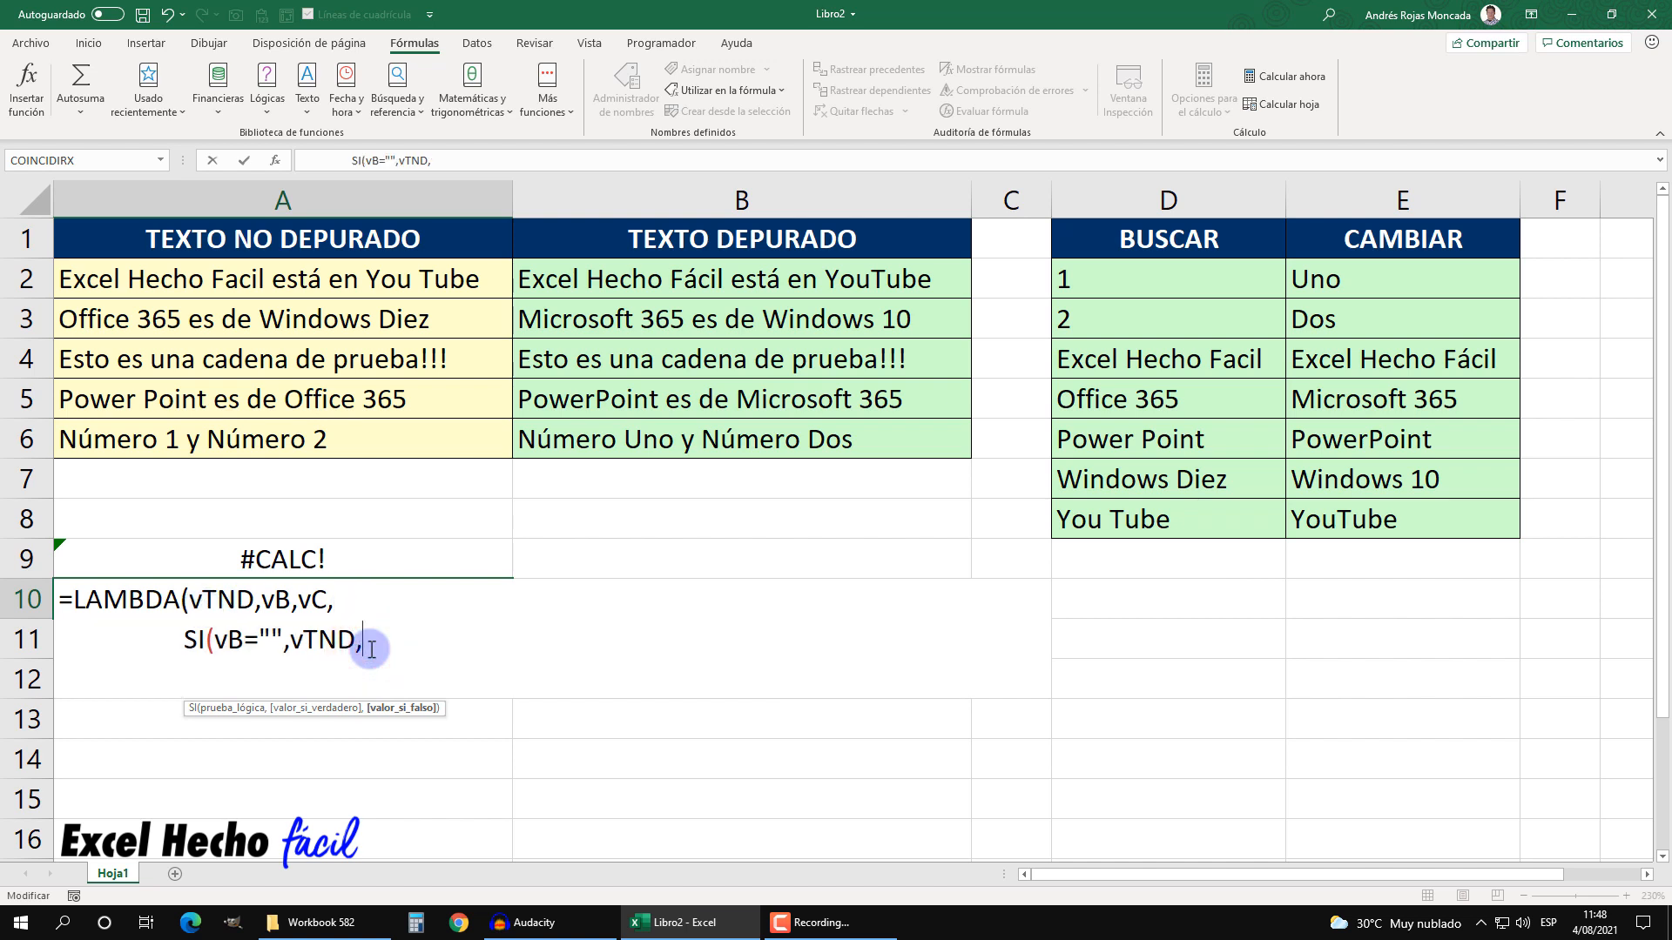
pyautogui.hotkey('alt', 'Return')
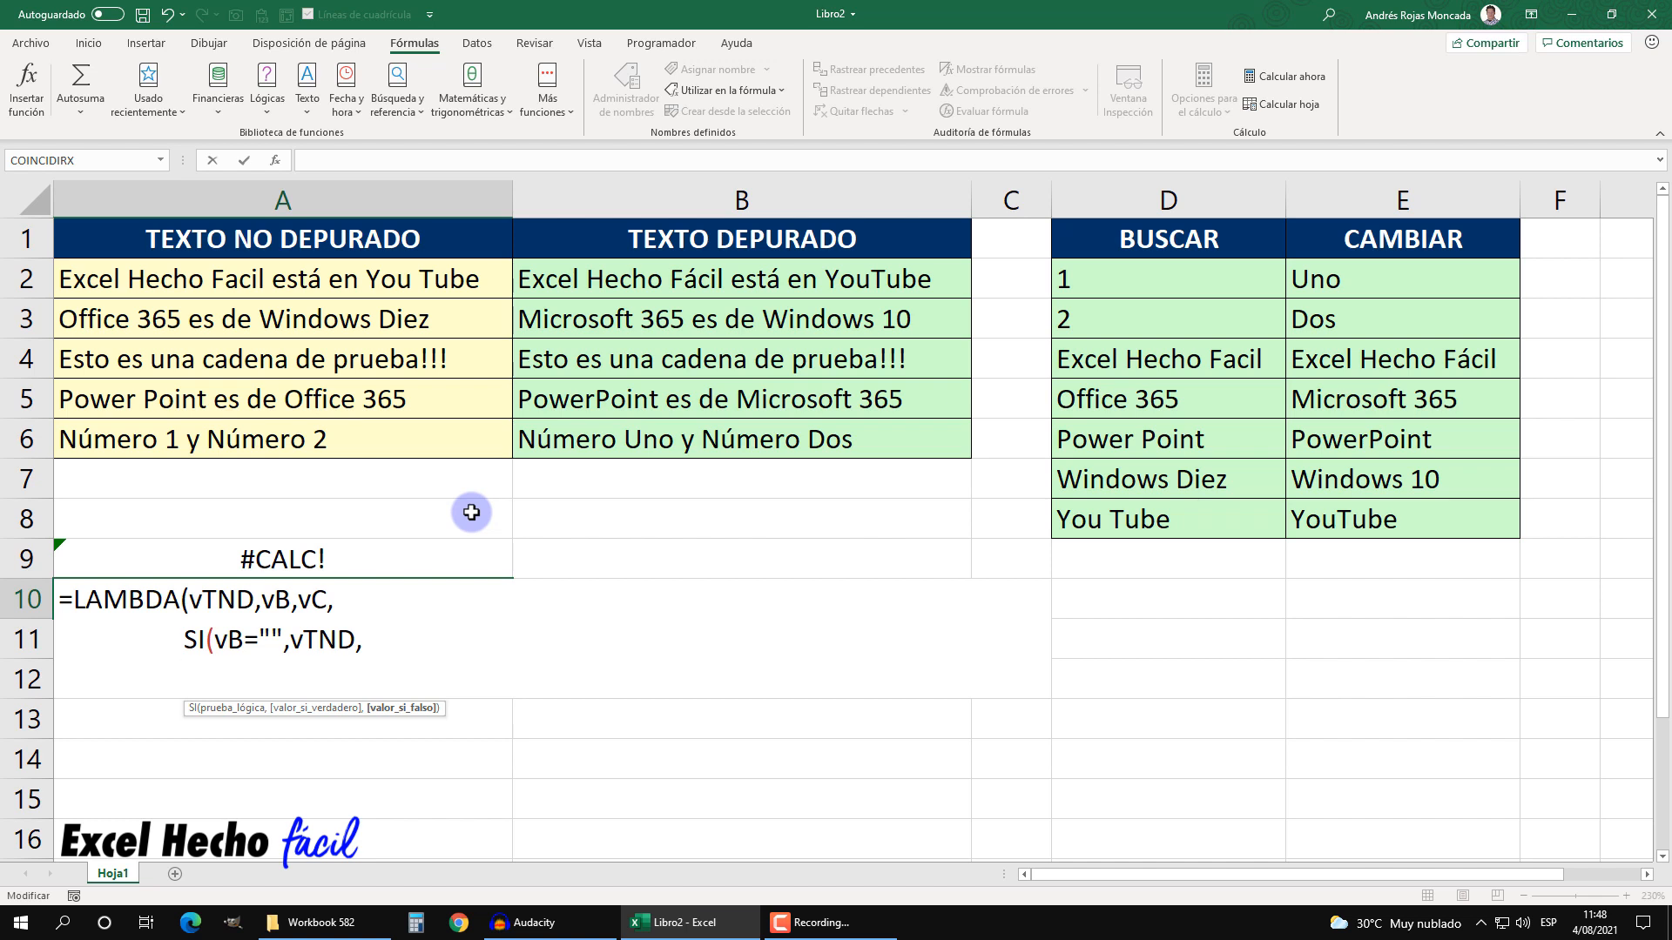
pyautogui.write('Sus')
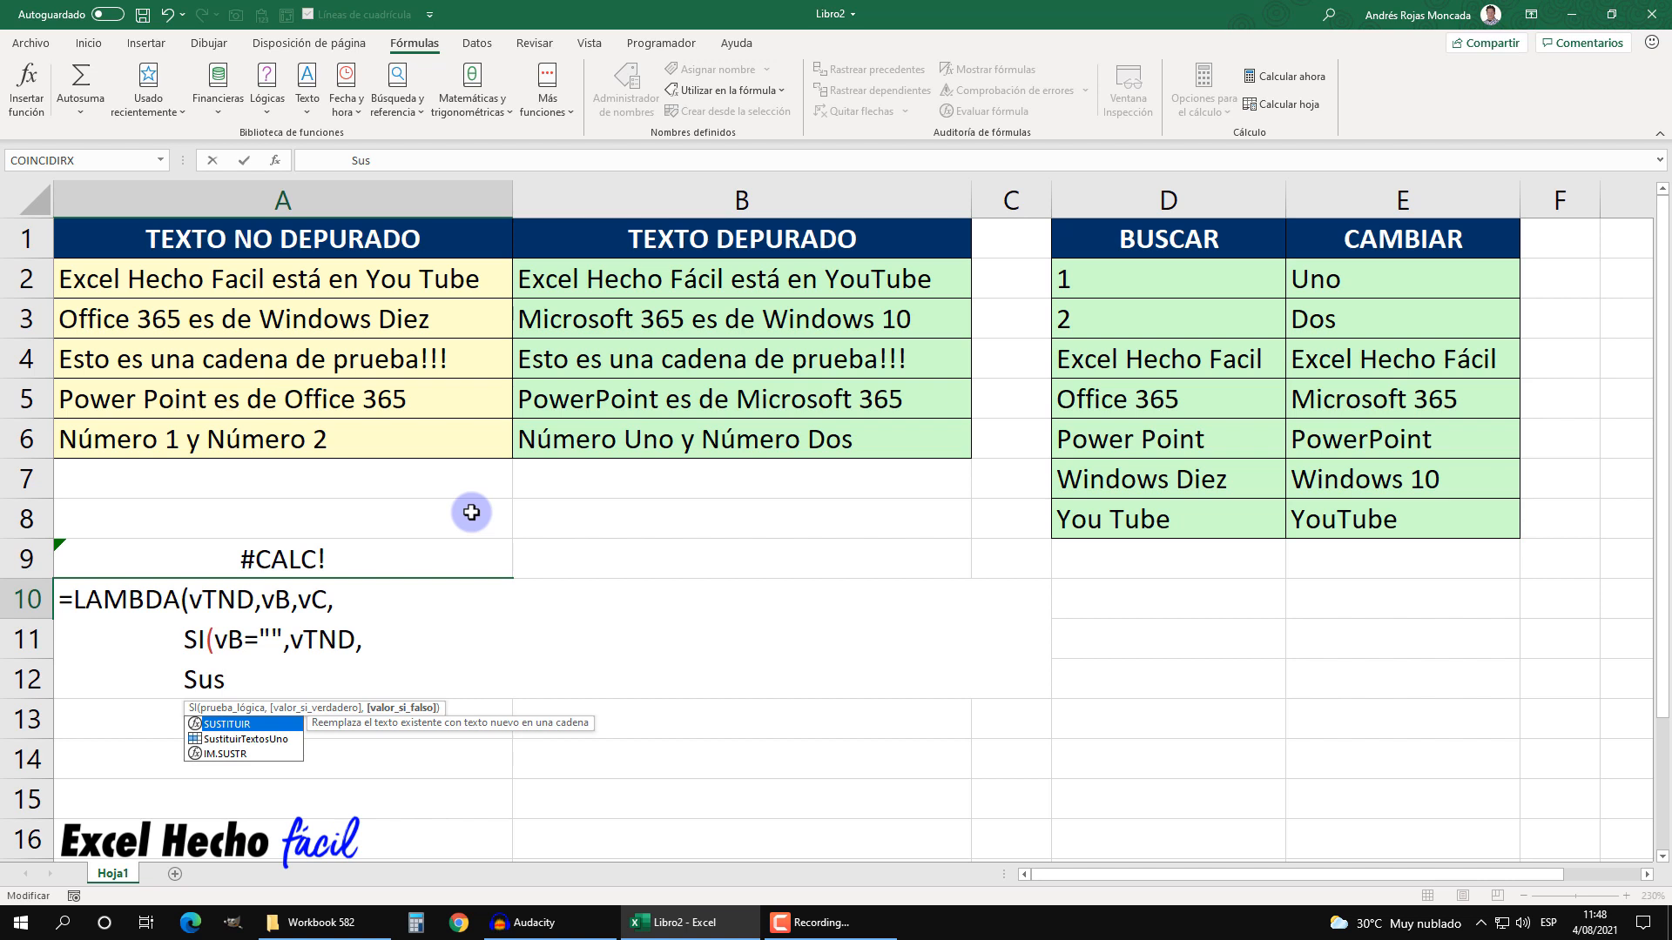
pyautogui.press('Down')
pyautogui.press('Tab')
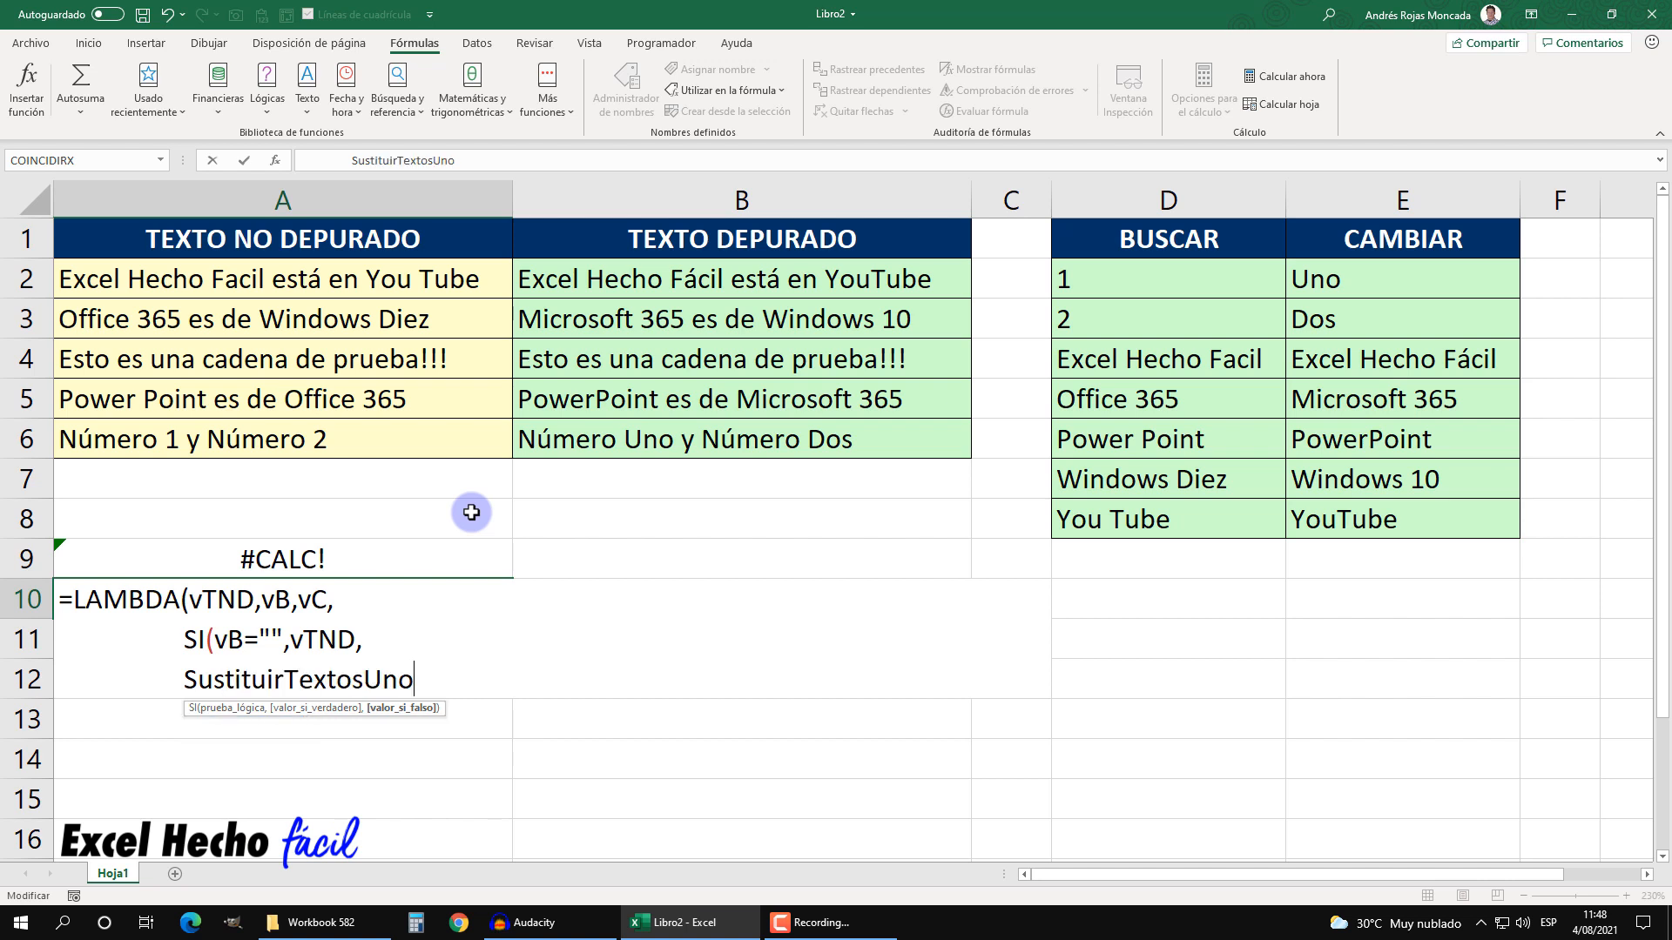
pyautogui.press('BackSpace')
pyautogui.press('BackSpace')
pyautogui.press('BackSpace')
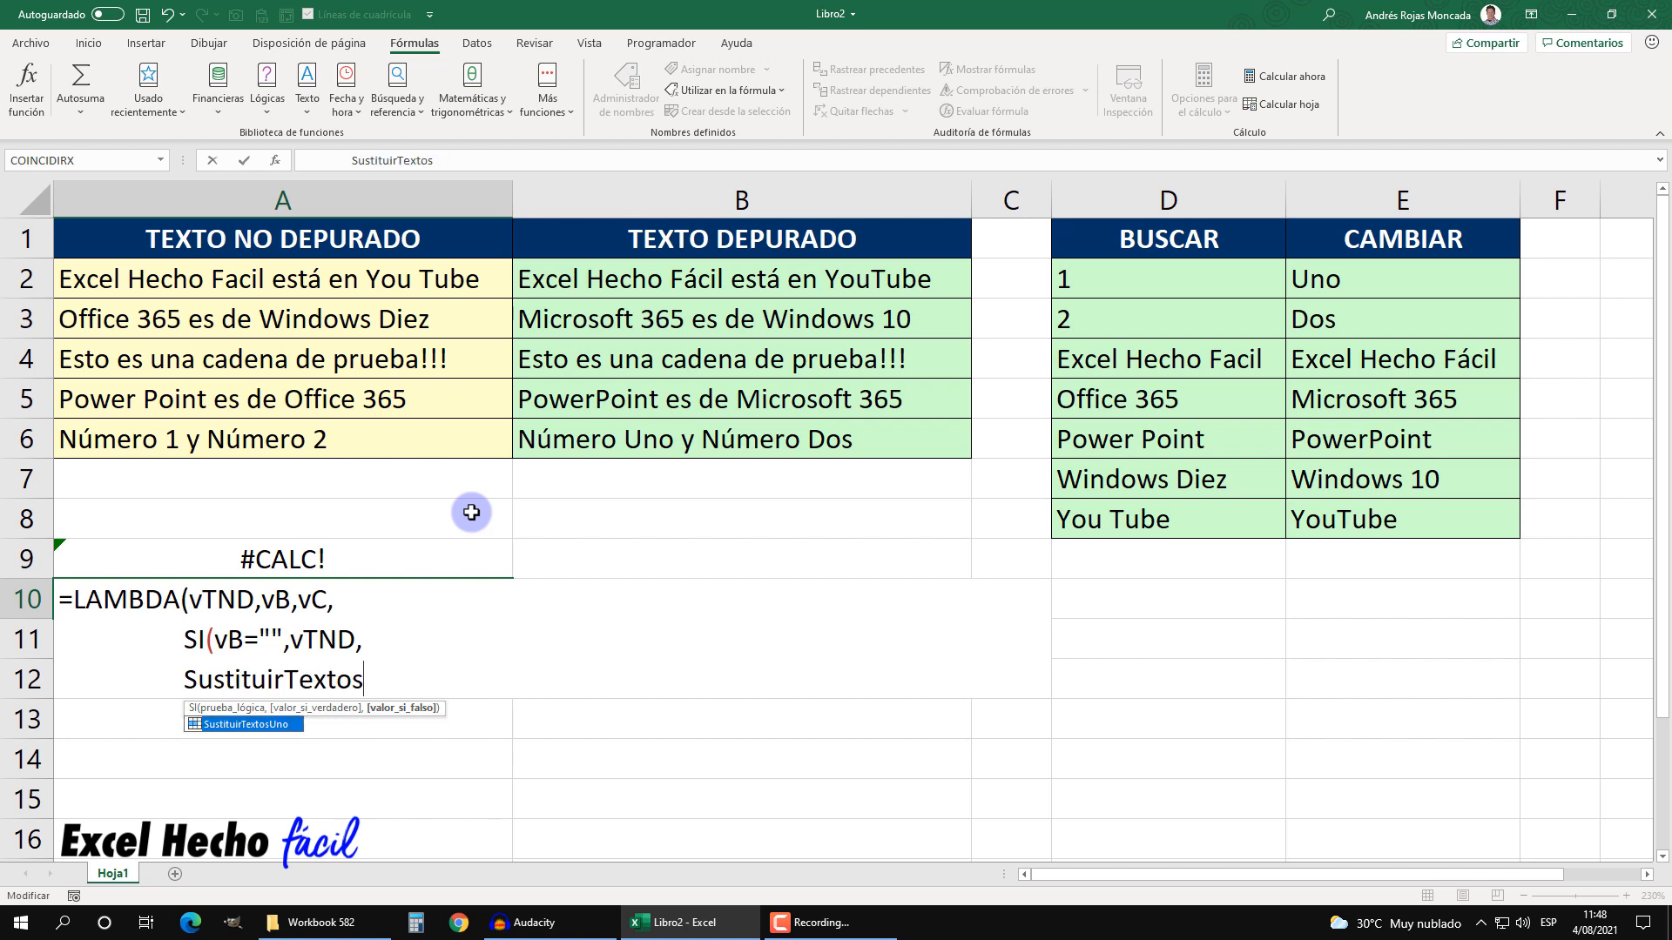
pyautogui.write('Dos')
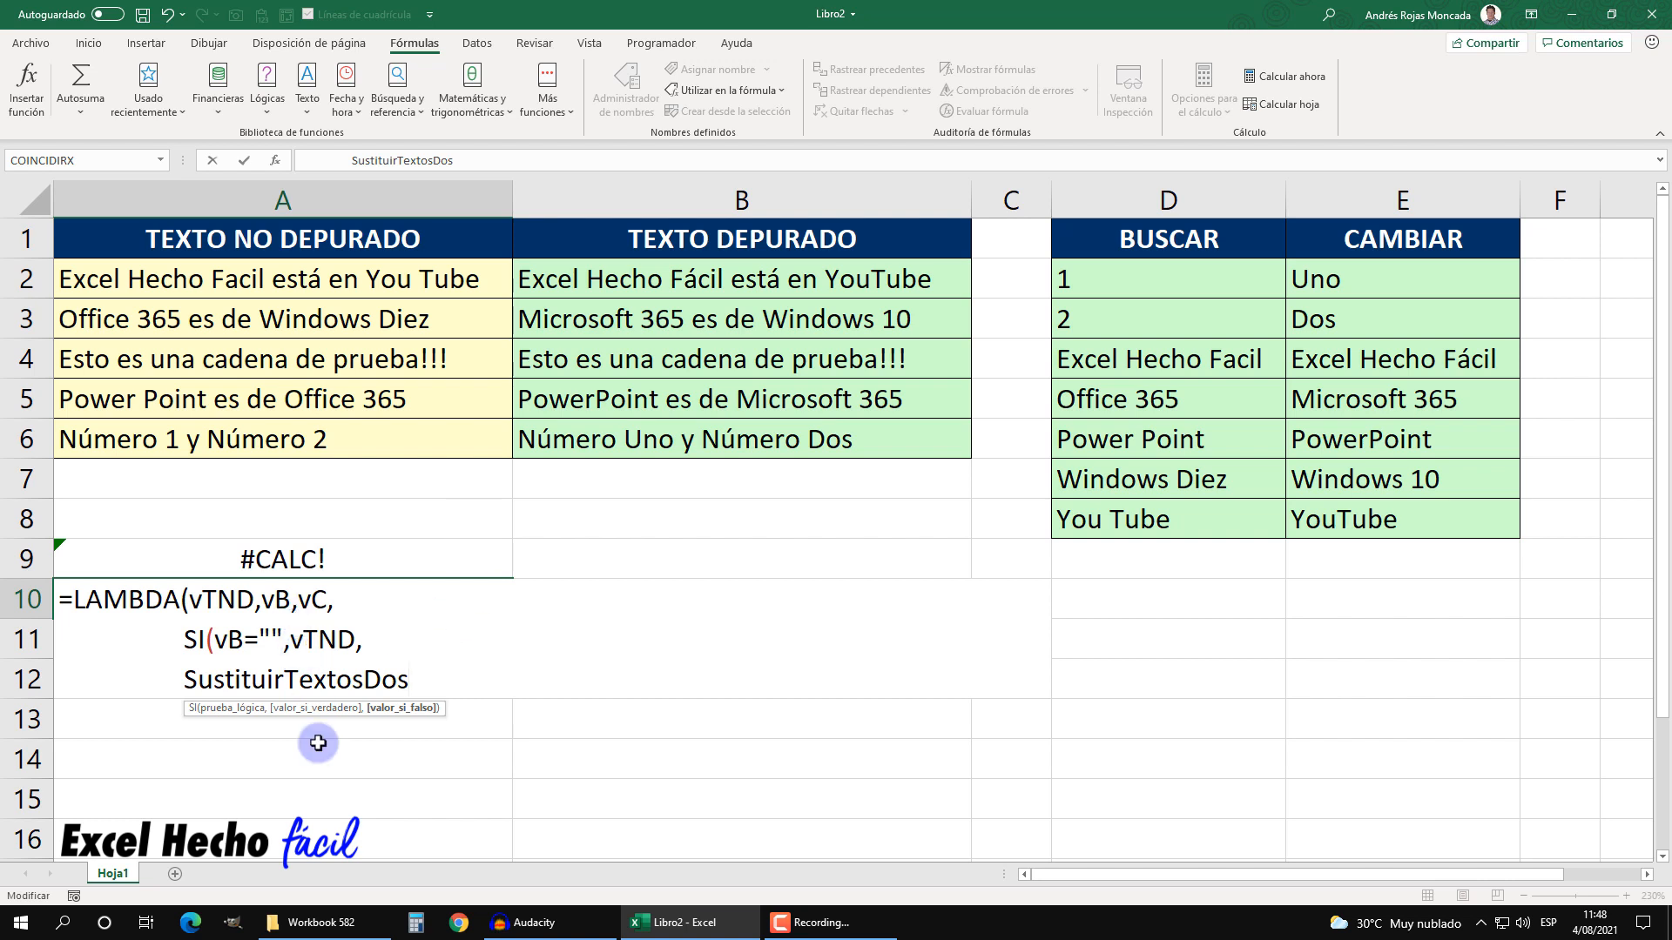
pyautogui.write('(')
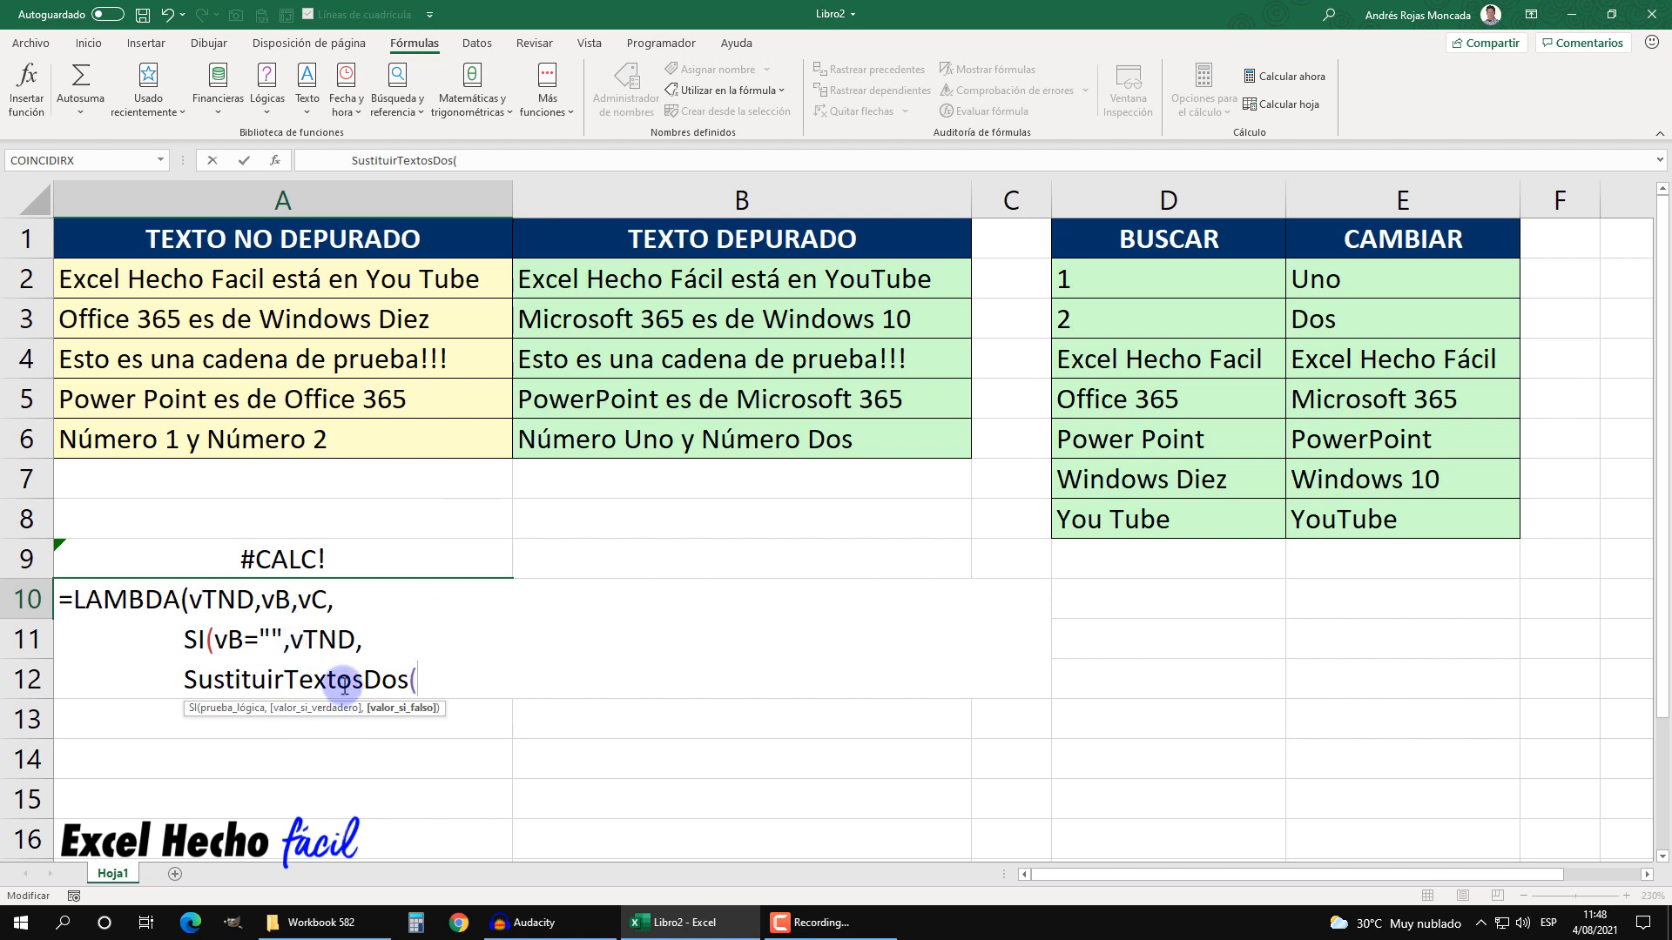
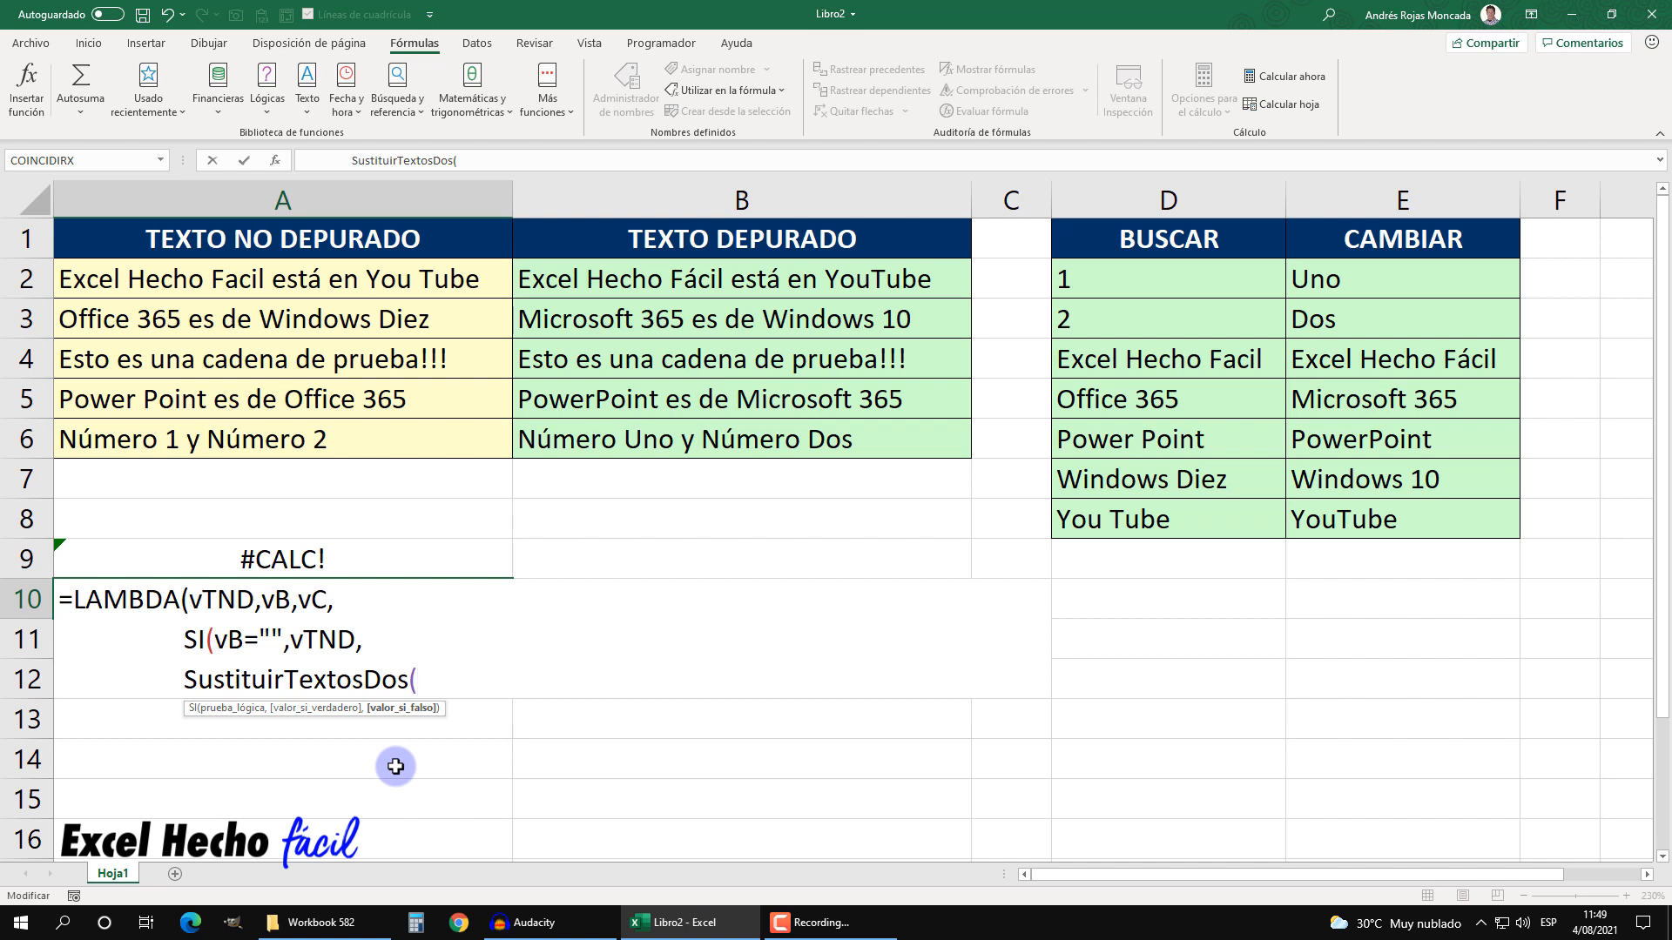
# - Nest SUSTITUIR as the first argument of SustituirTextosDos in A10, with vTND as its text
pyautogui.write('sus')
pyautogui.press('Tab')
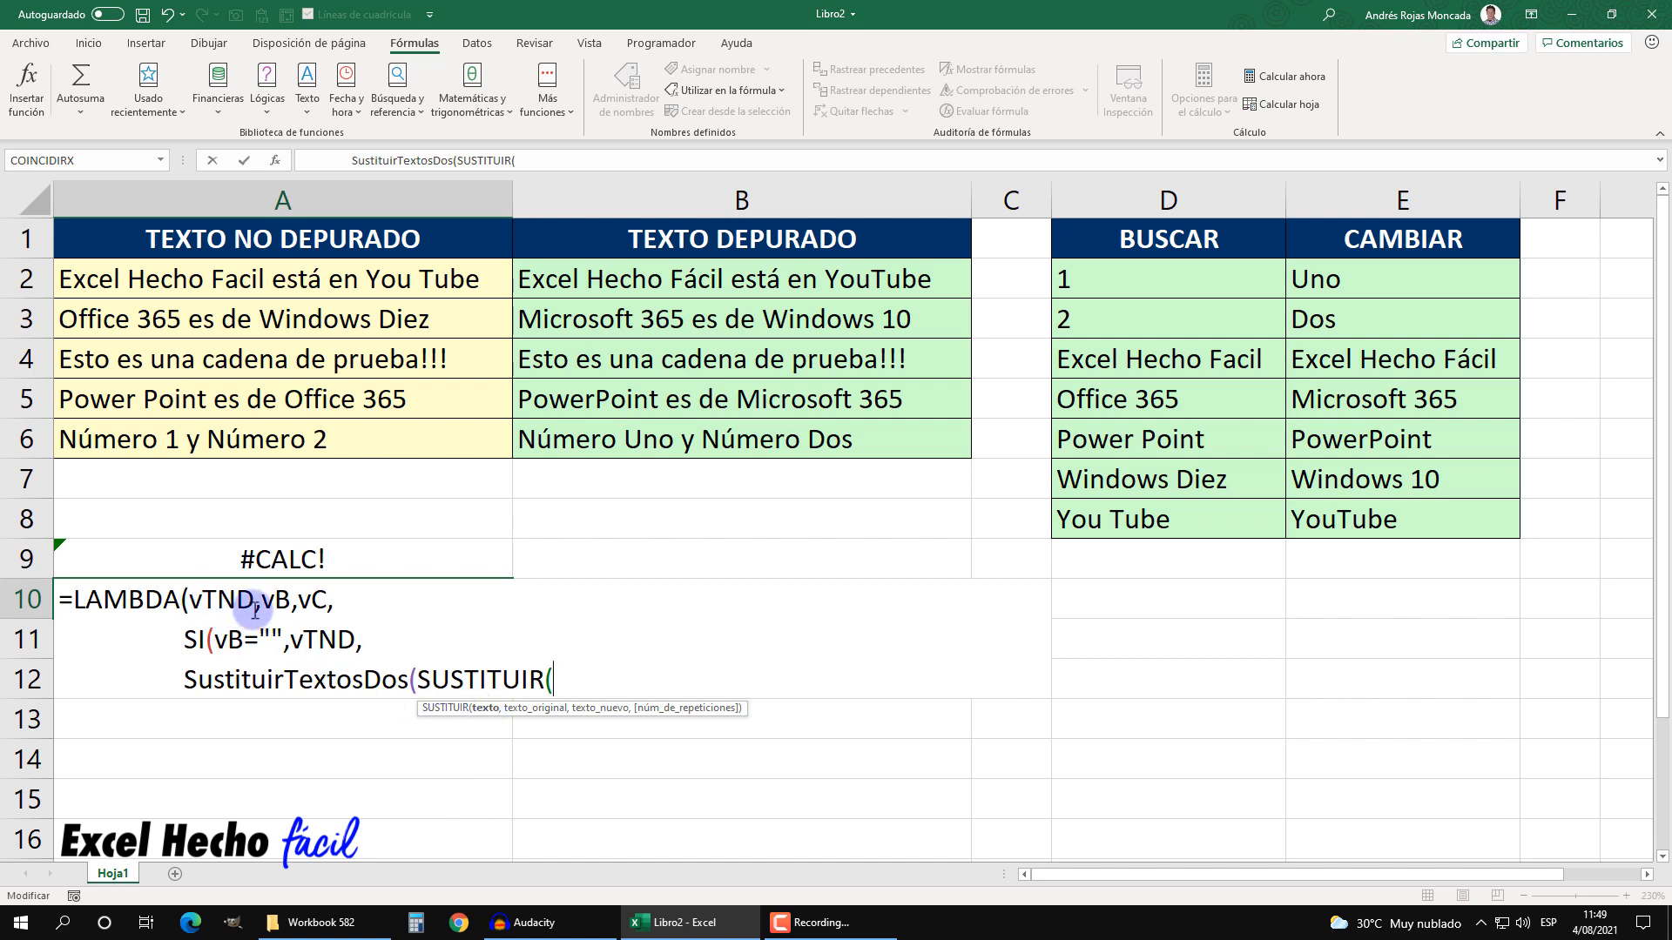
pyautogui.write('vntd')
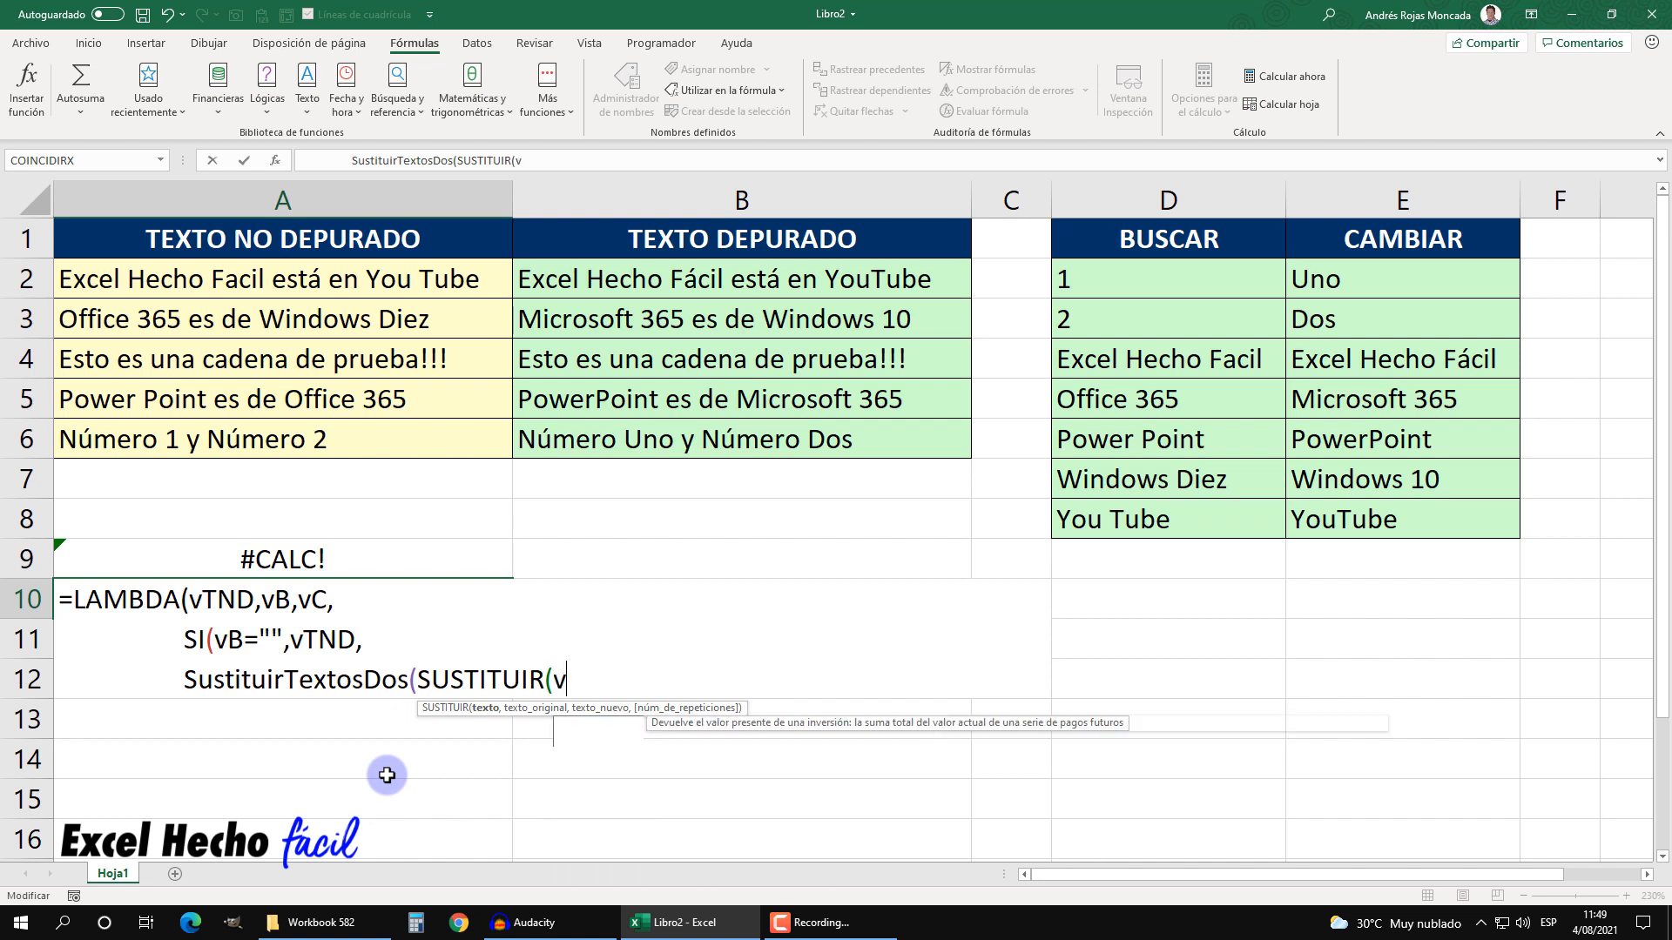
pyautogui.press('BackSpace')
pyautogui.press('BackSpace')
pyautogui.press('BackSpace')
pyautogui.press('BackSpace')
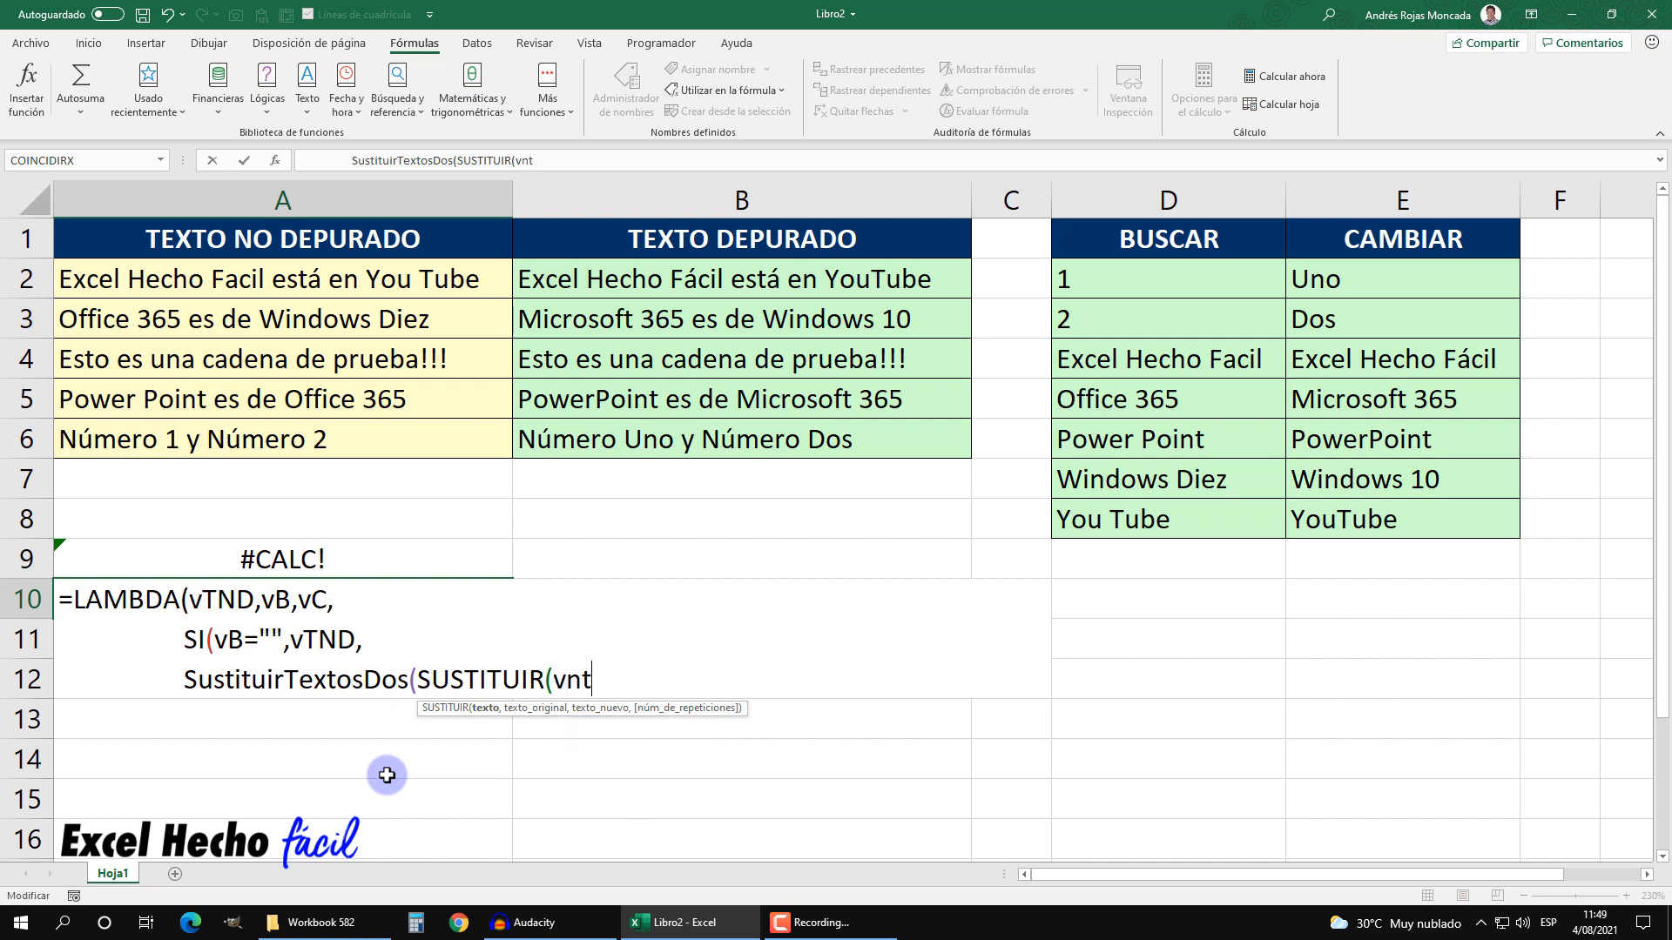
pyautogui.write('v')
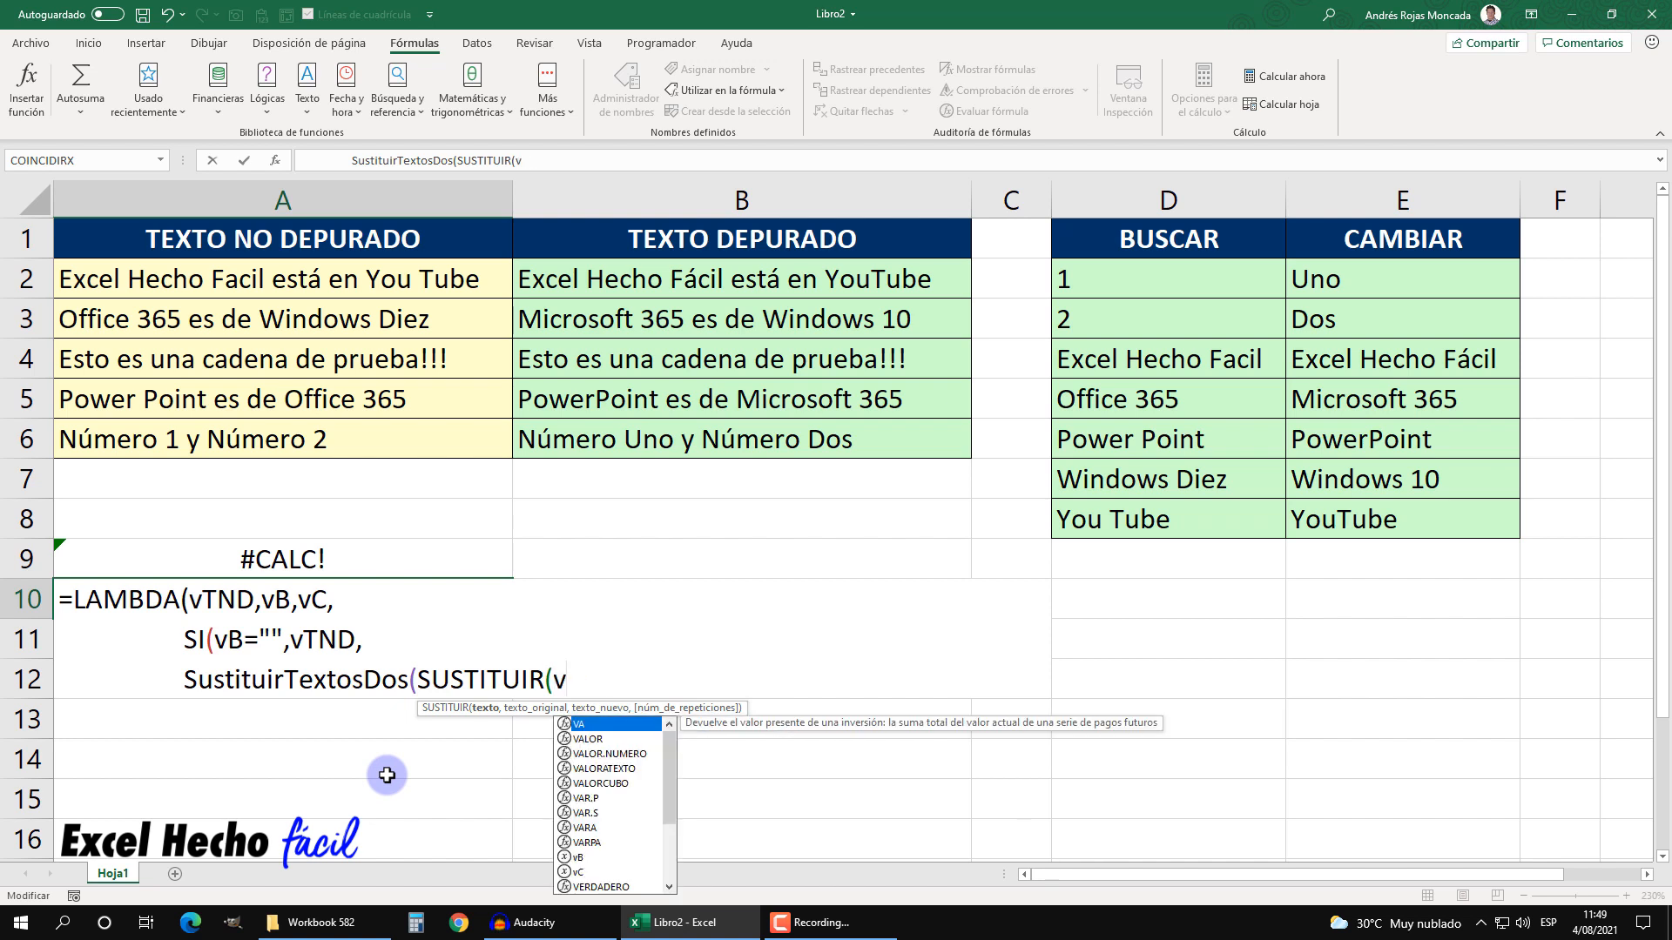
pyautogui.write('T')
pyautogui.press('Tab')
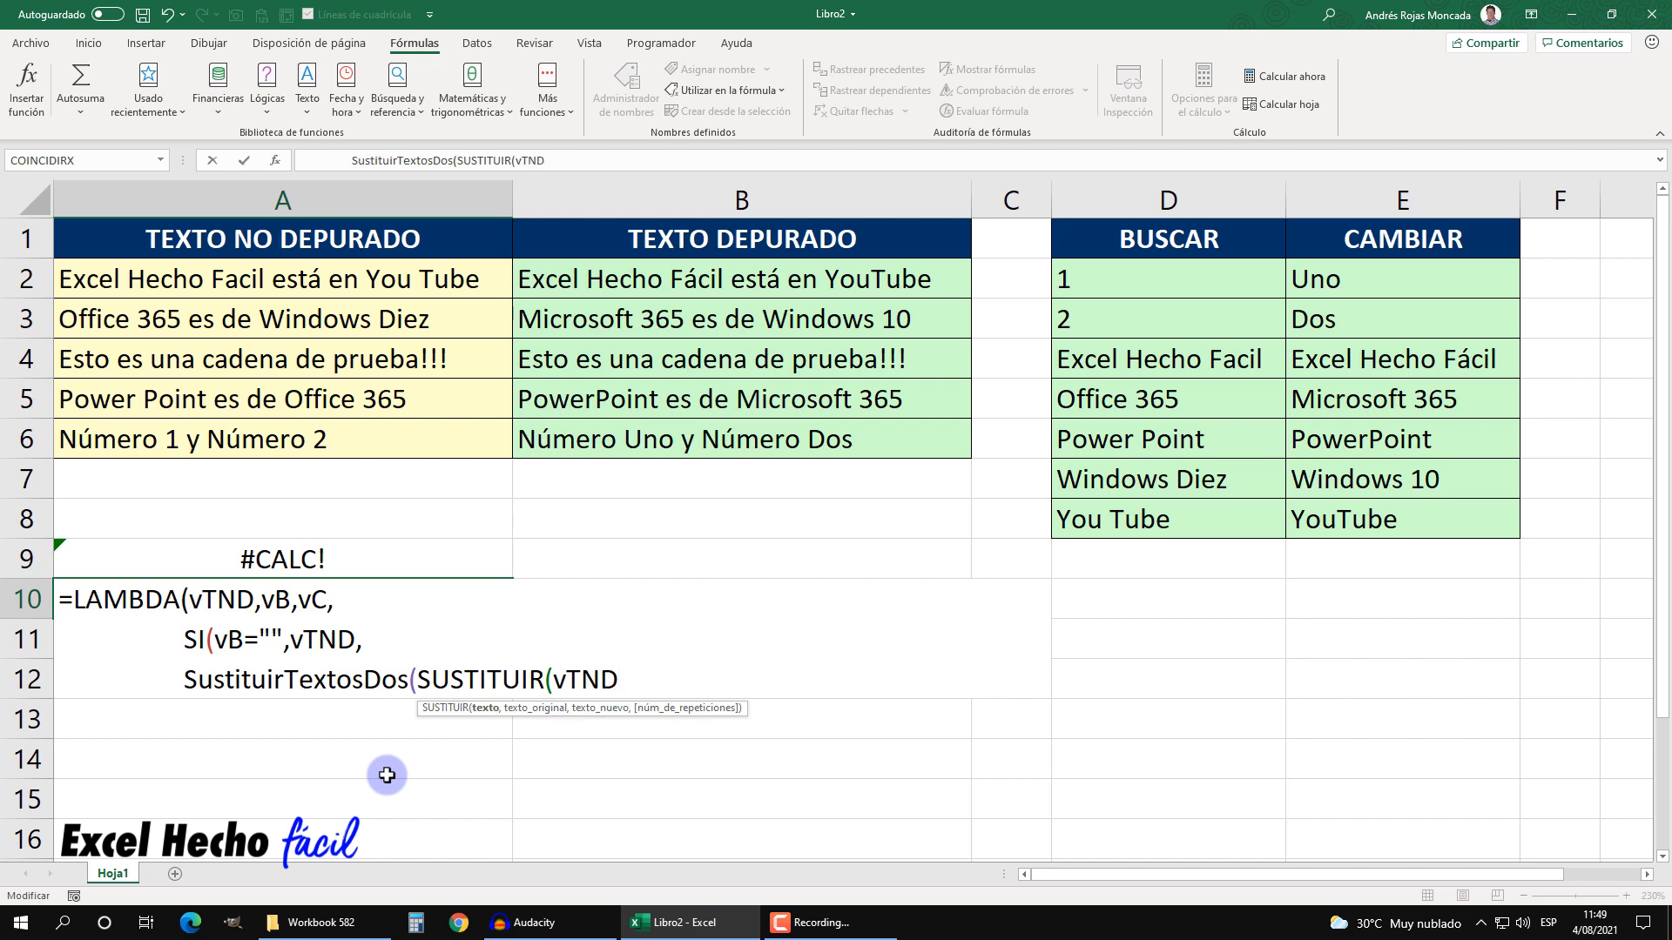
# - Complete the nested SUSTITUIR with vB as original text and vC as new text, followed by a comma for the next argument
pyautogui.write(',')
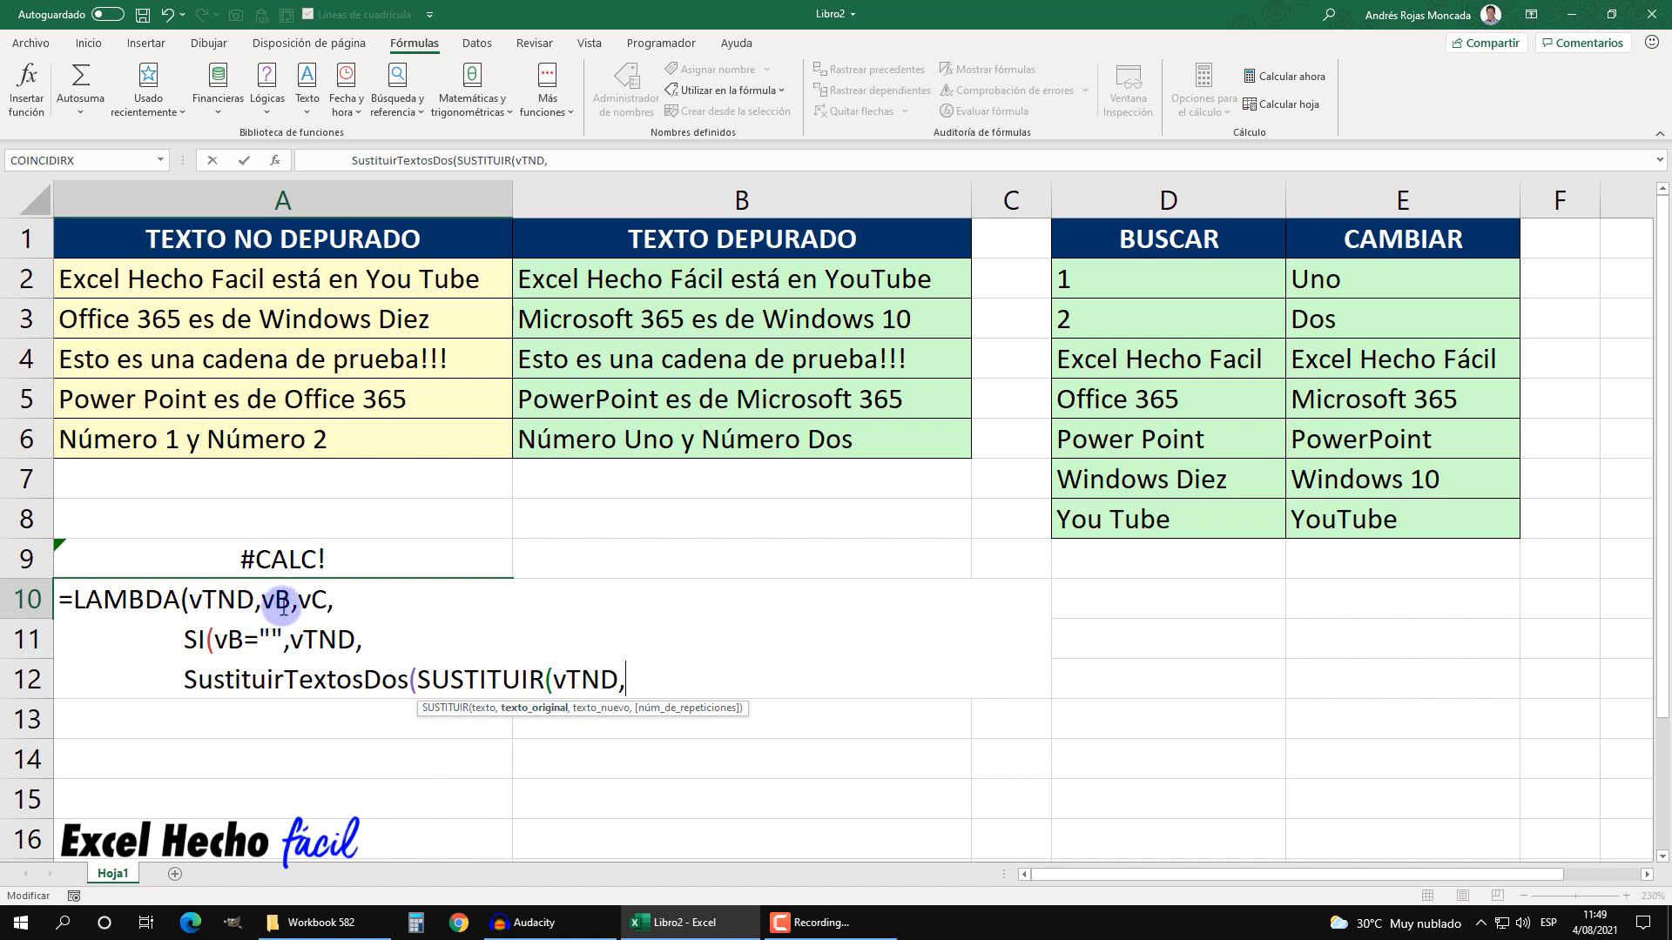
pyautogui.write('vb')
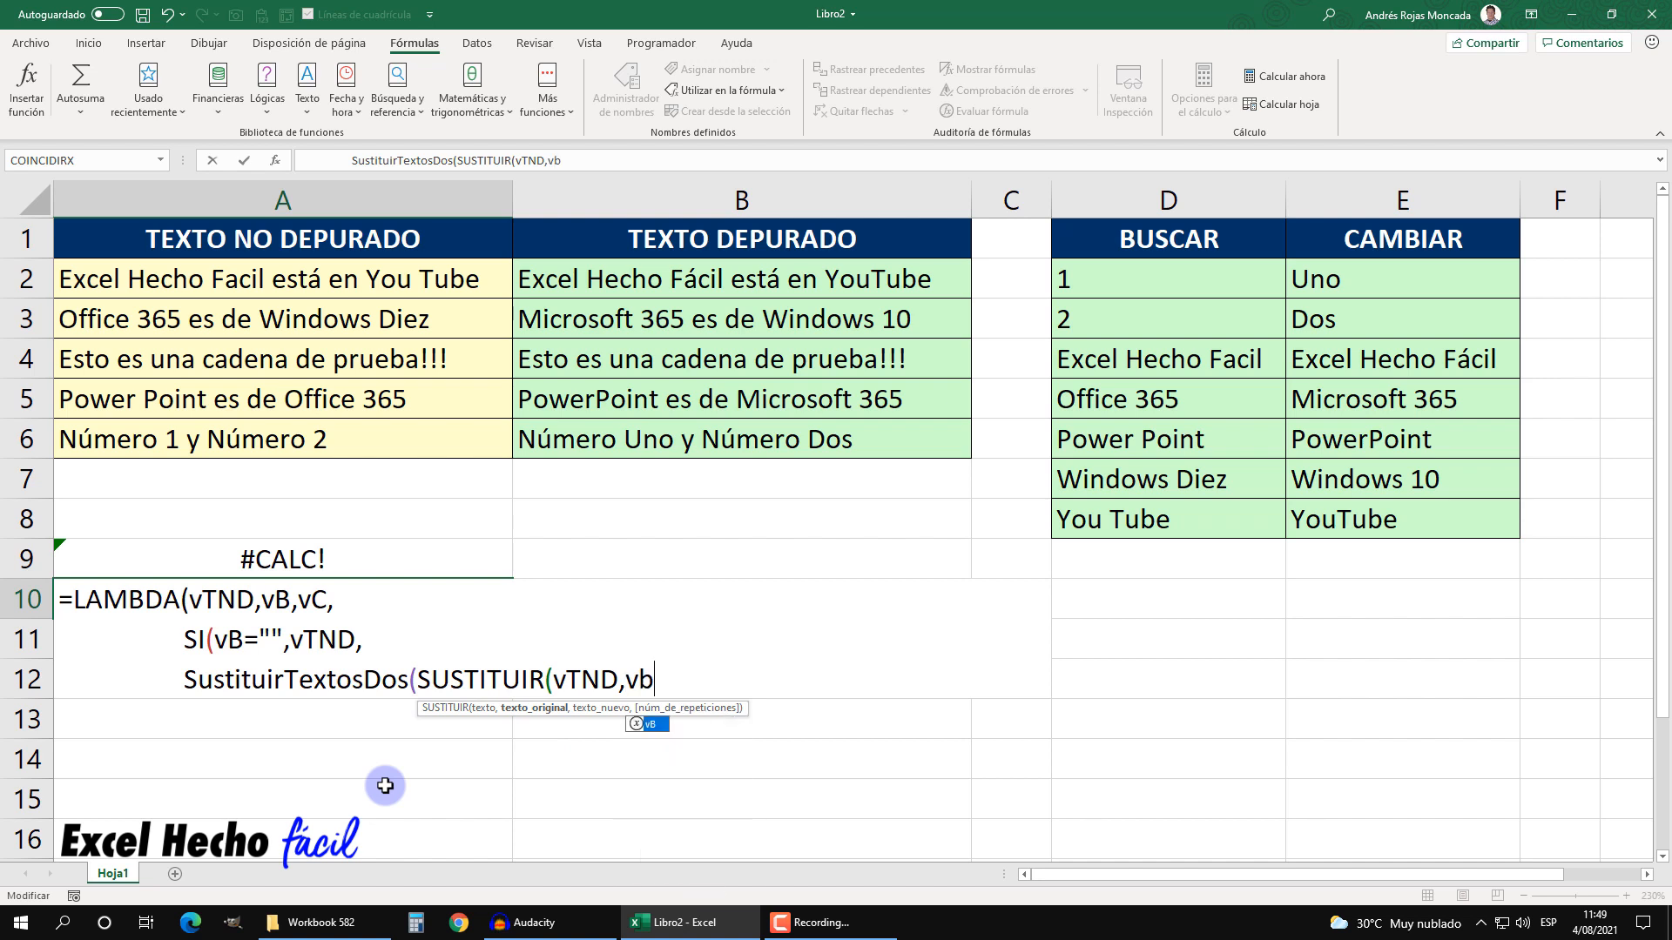
pyautogui.press('Tab')
pyautogui.write(',')
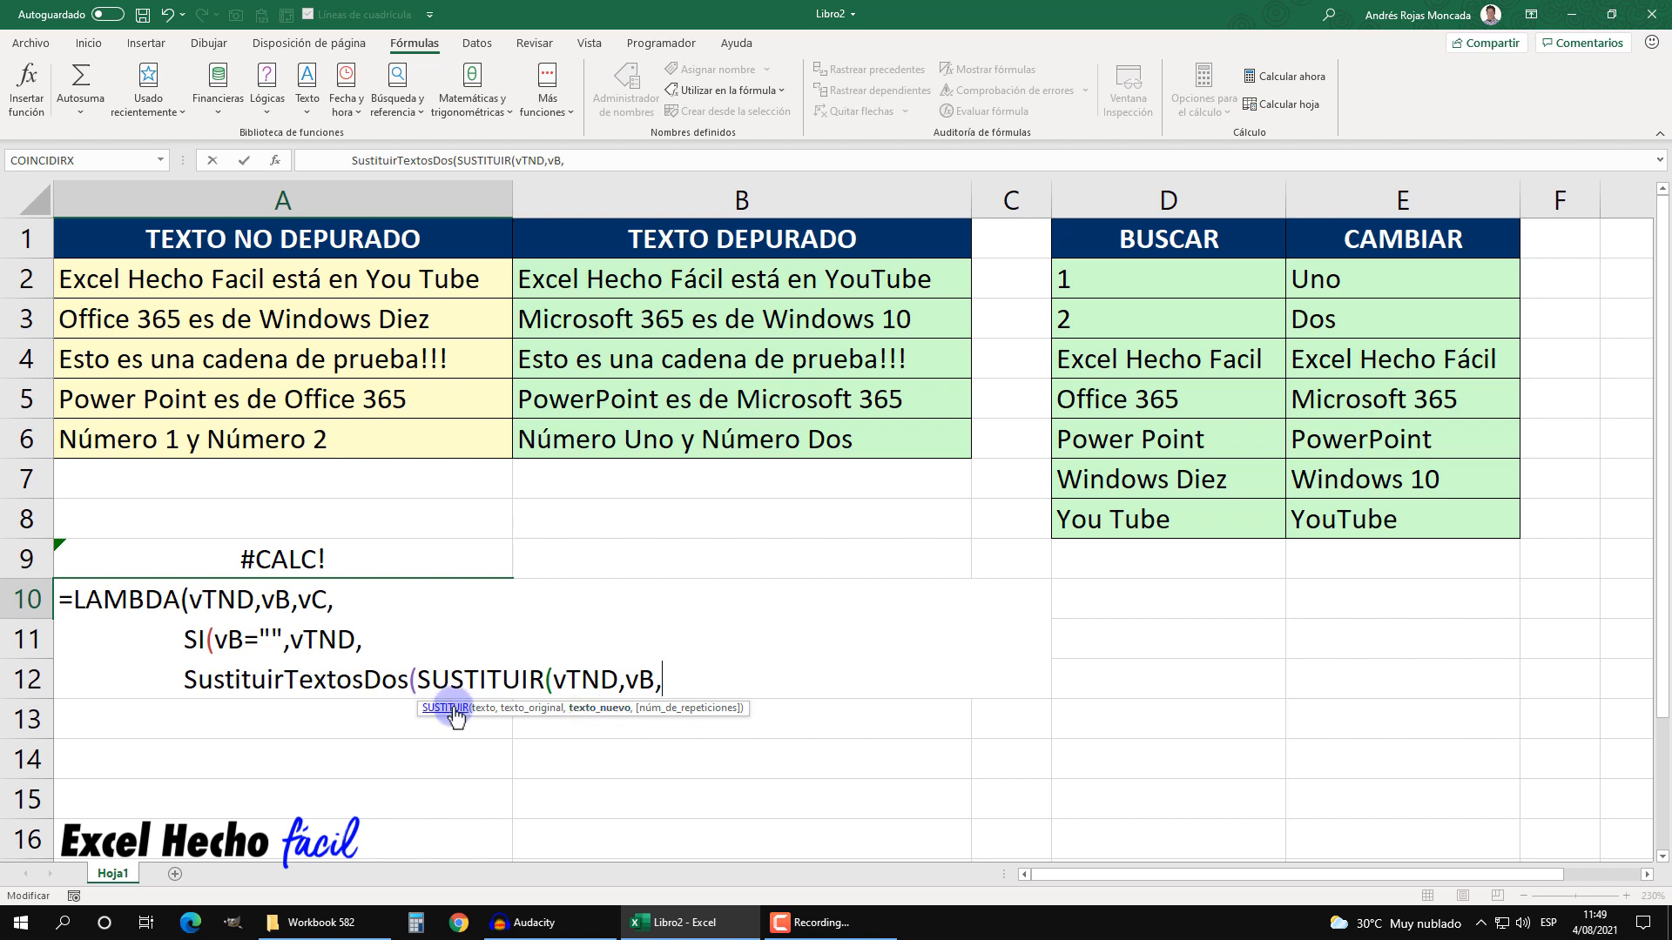
pyautogui.write('vC')
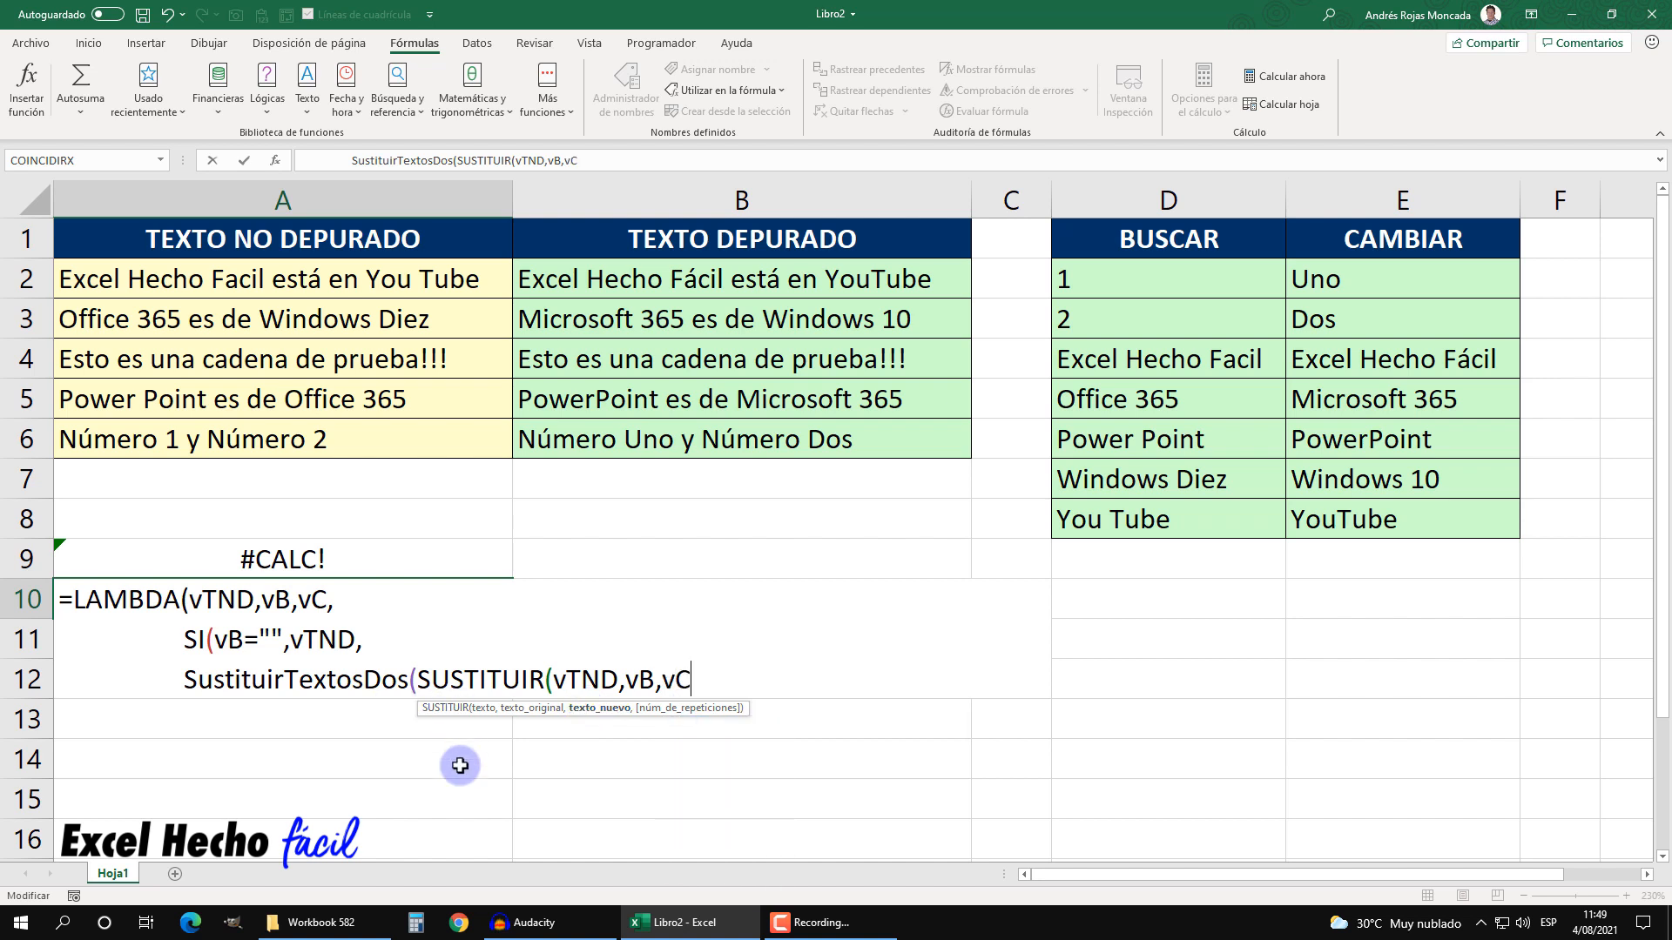
pyautogui.write(')')
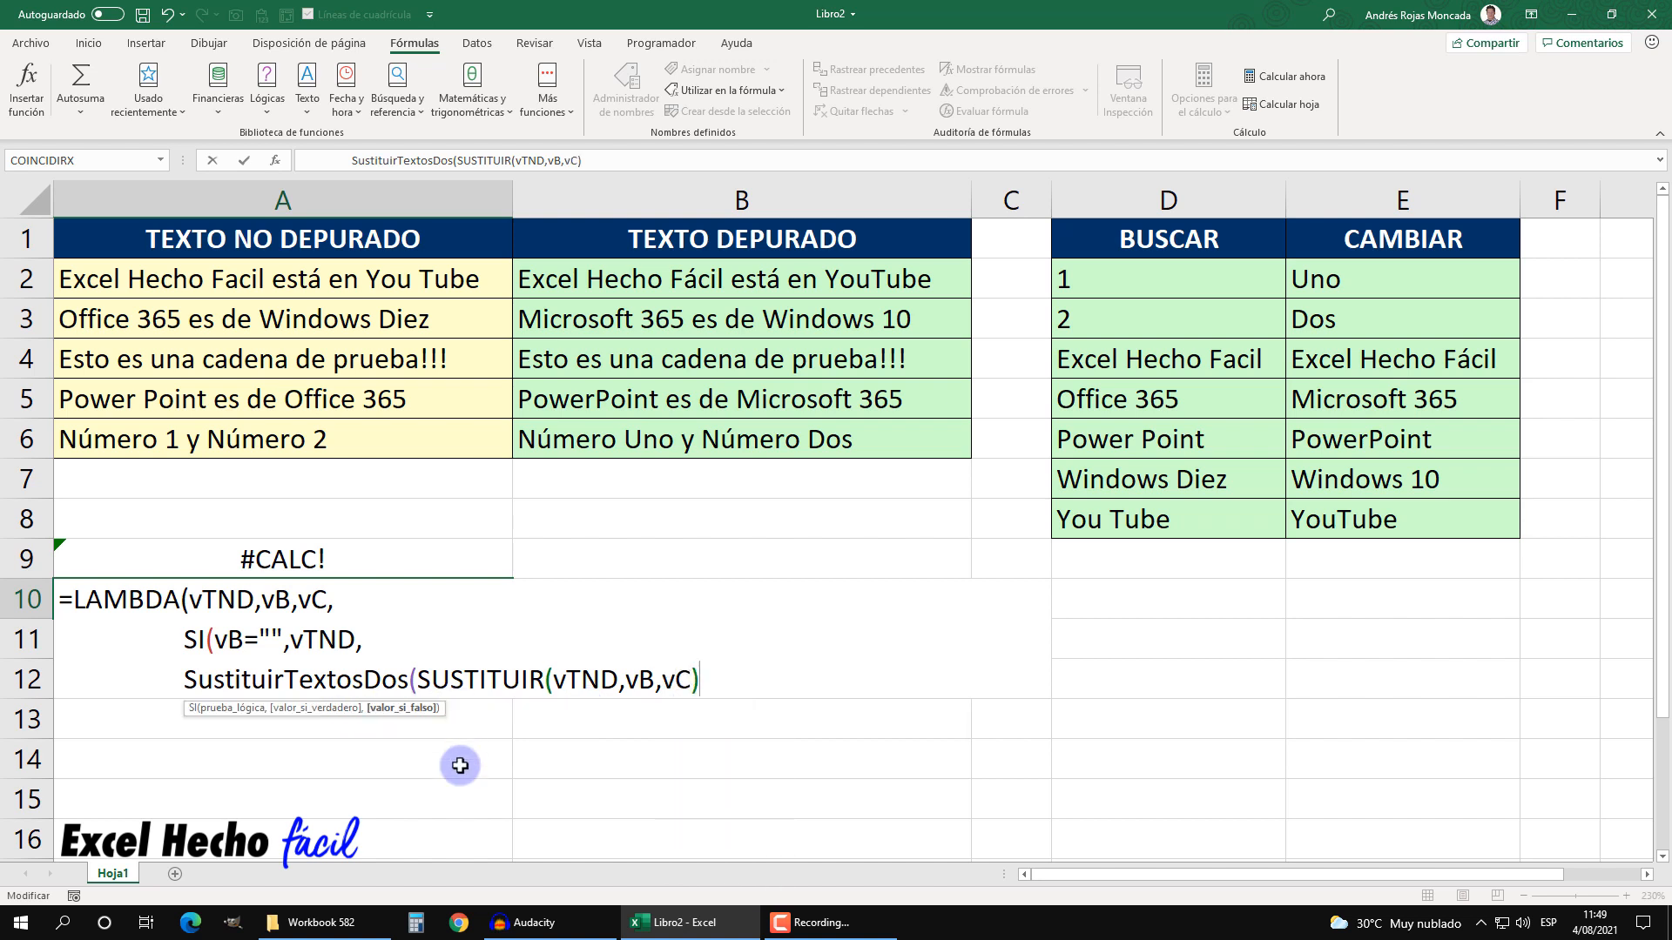
pyautogui.moveTo(720, 676); pyautogui.dragTo(418, 678)
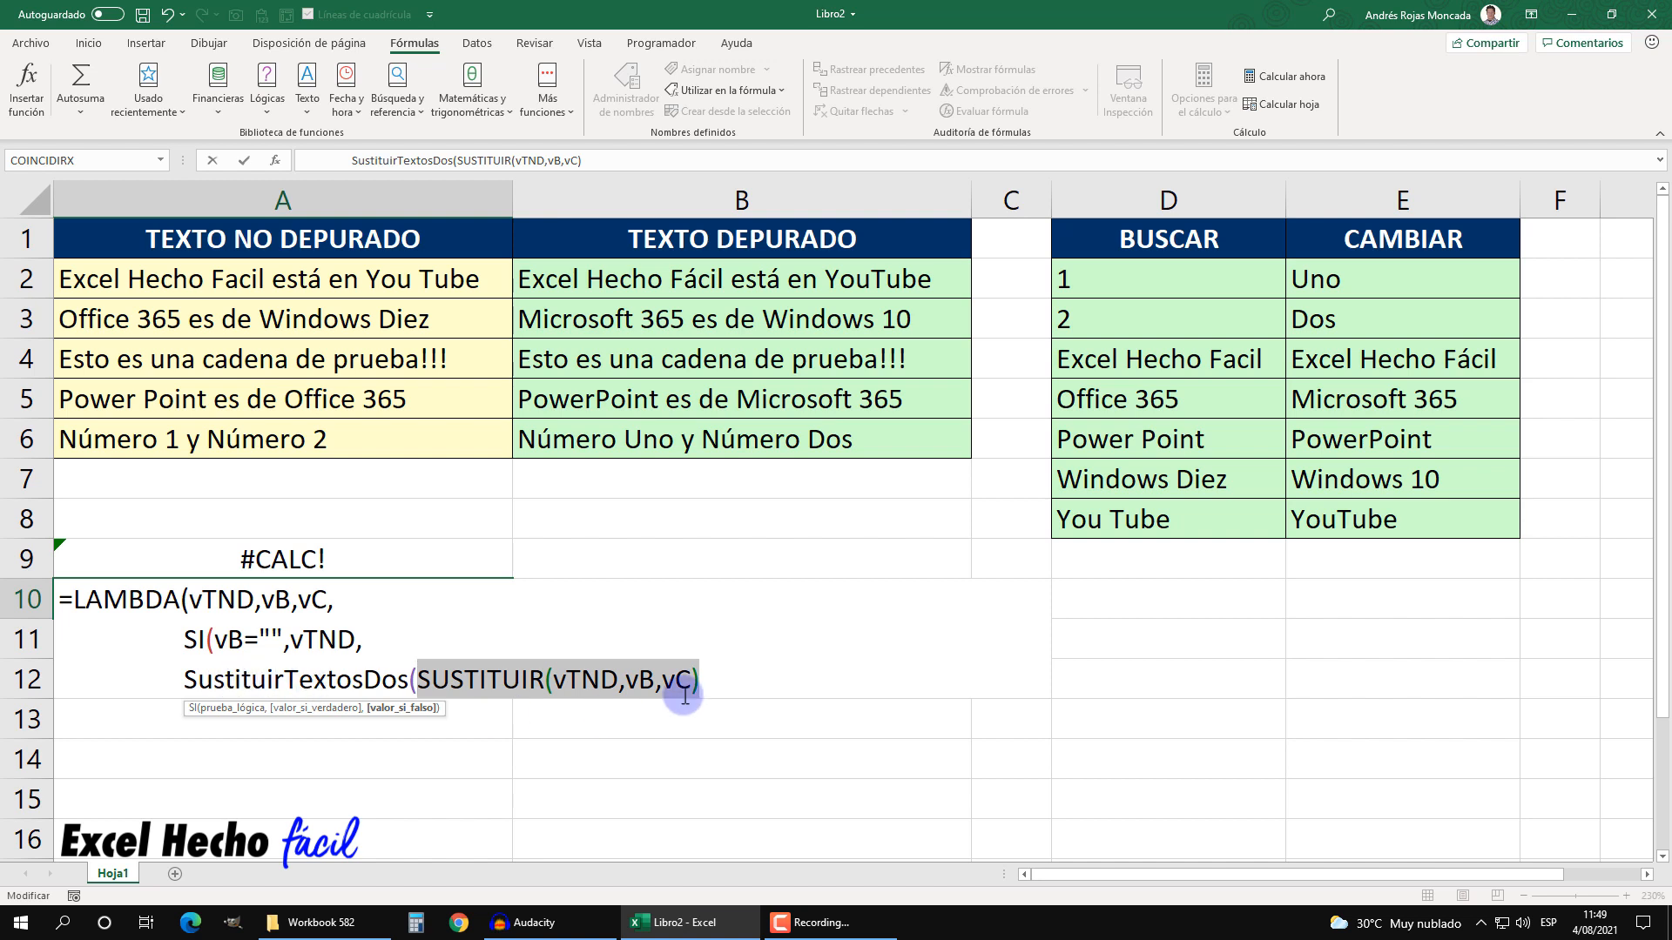
pyautogui.click(704, 679)
pyautogui.write(',')
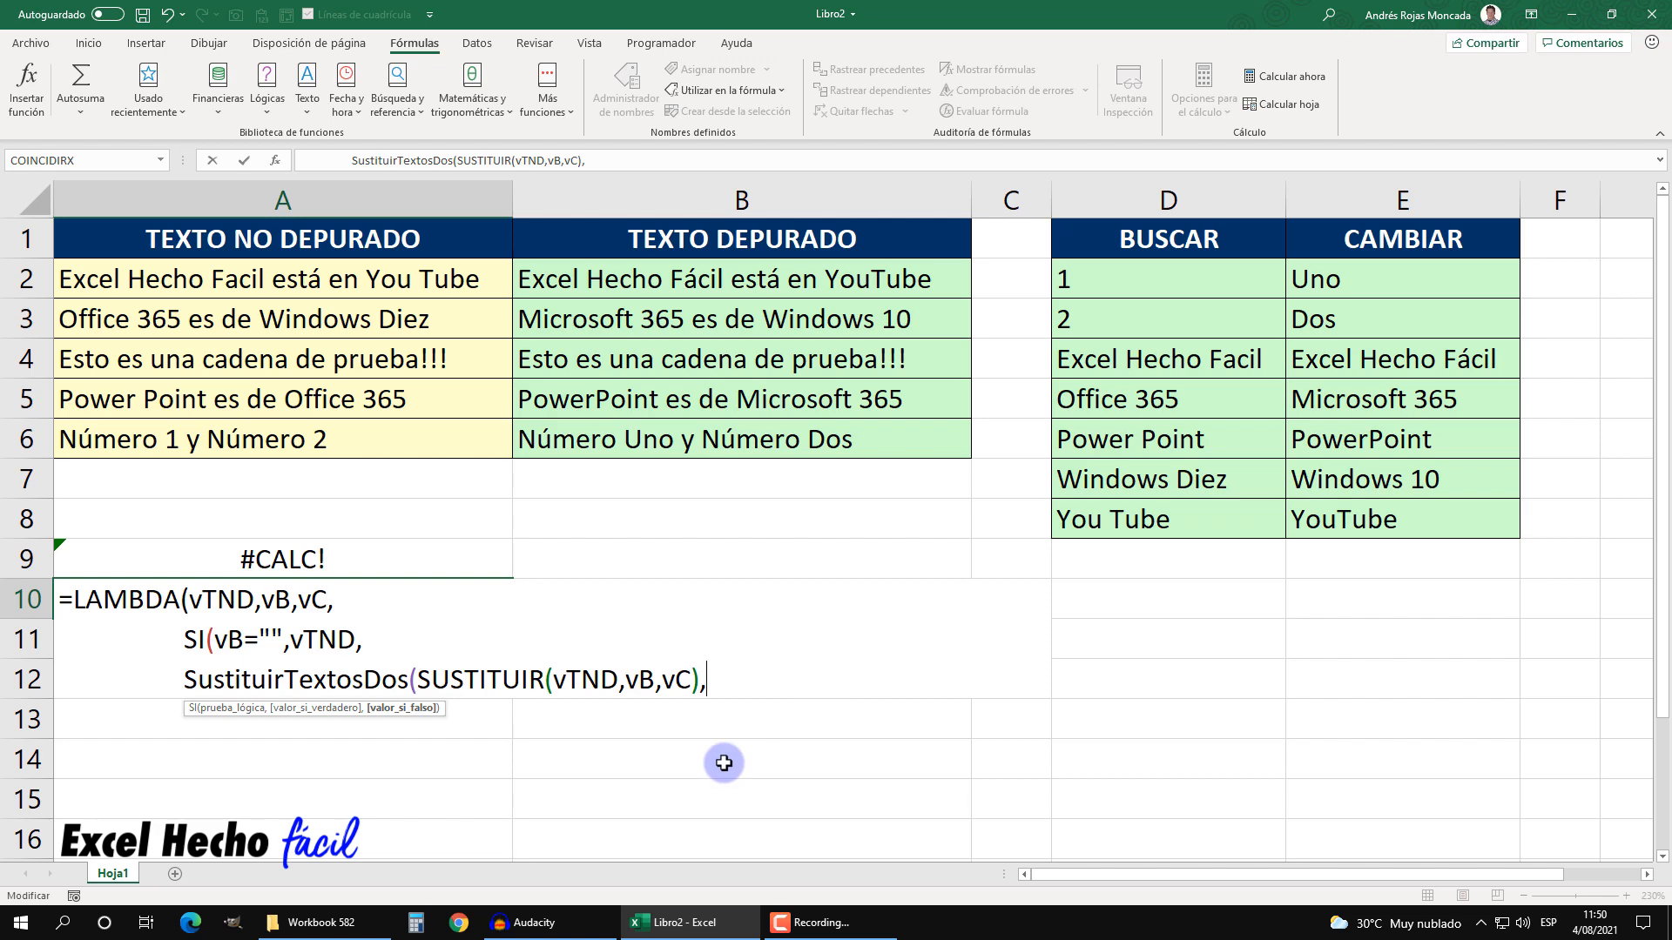
# - Add DESREF(vB,1,0) as the second argument of the SustituirTextosDos call in A10, followed by a comma
pyautogui.write('des')
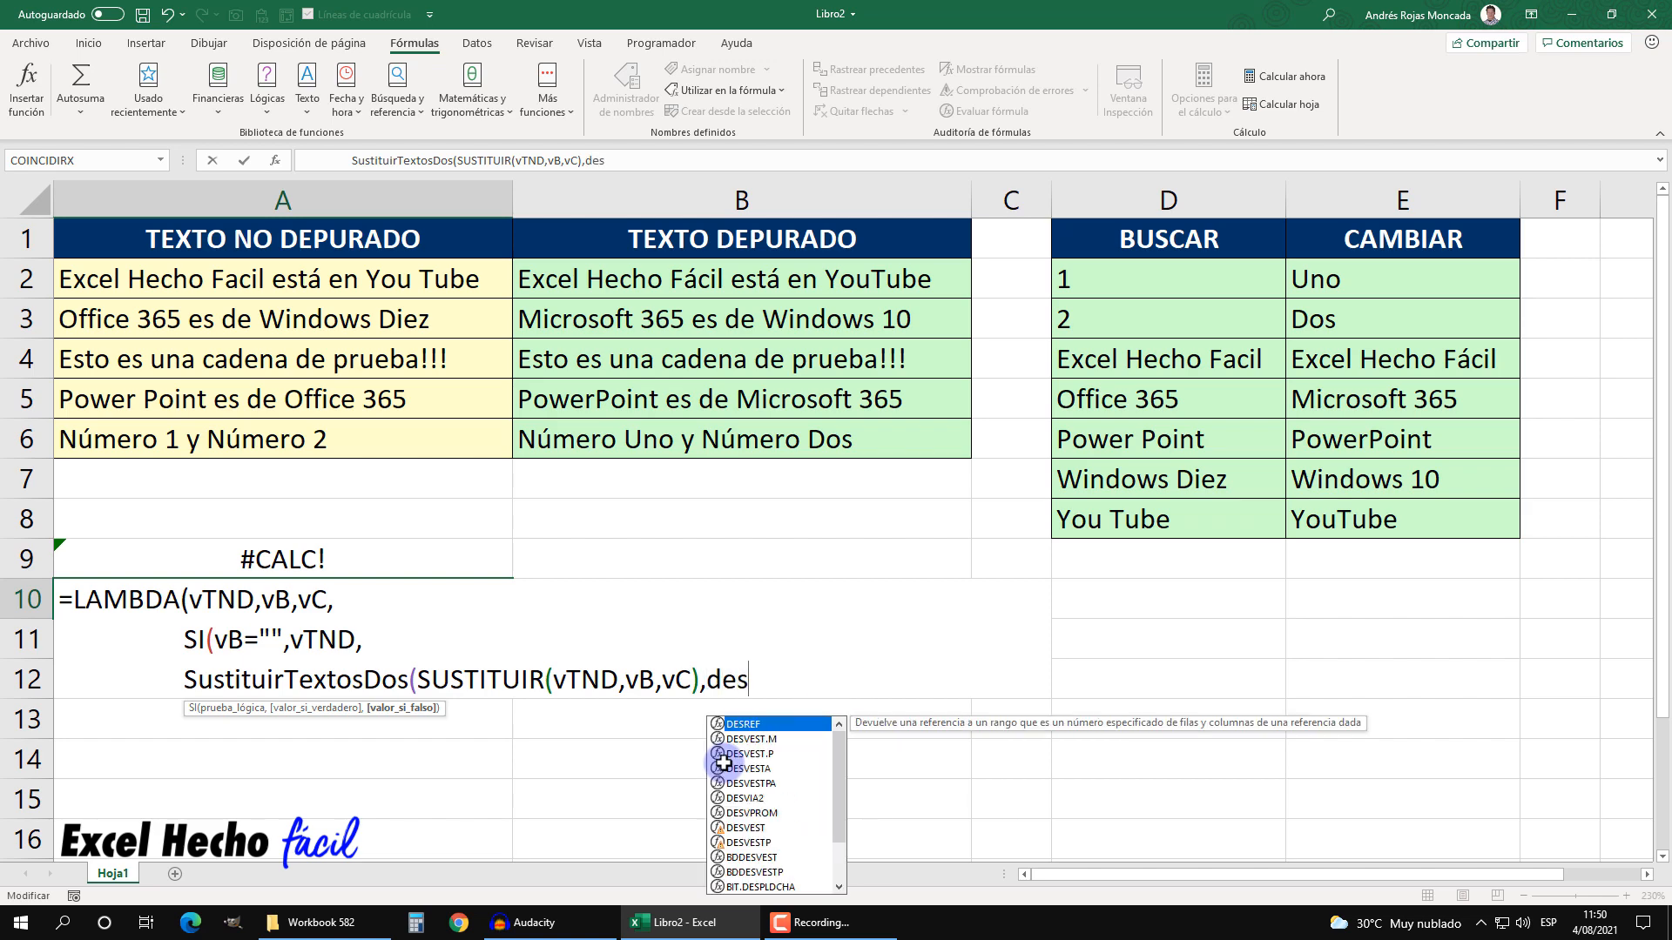
pyautogui.press('Tab')
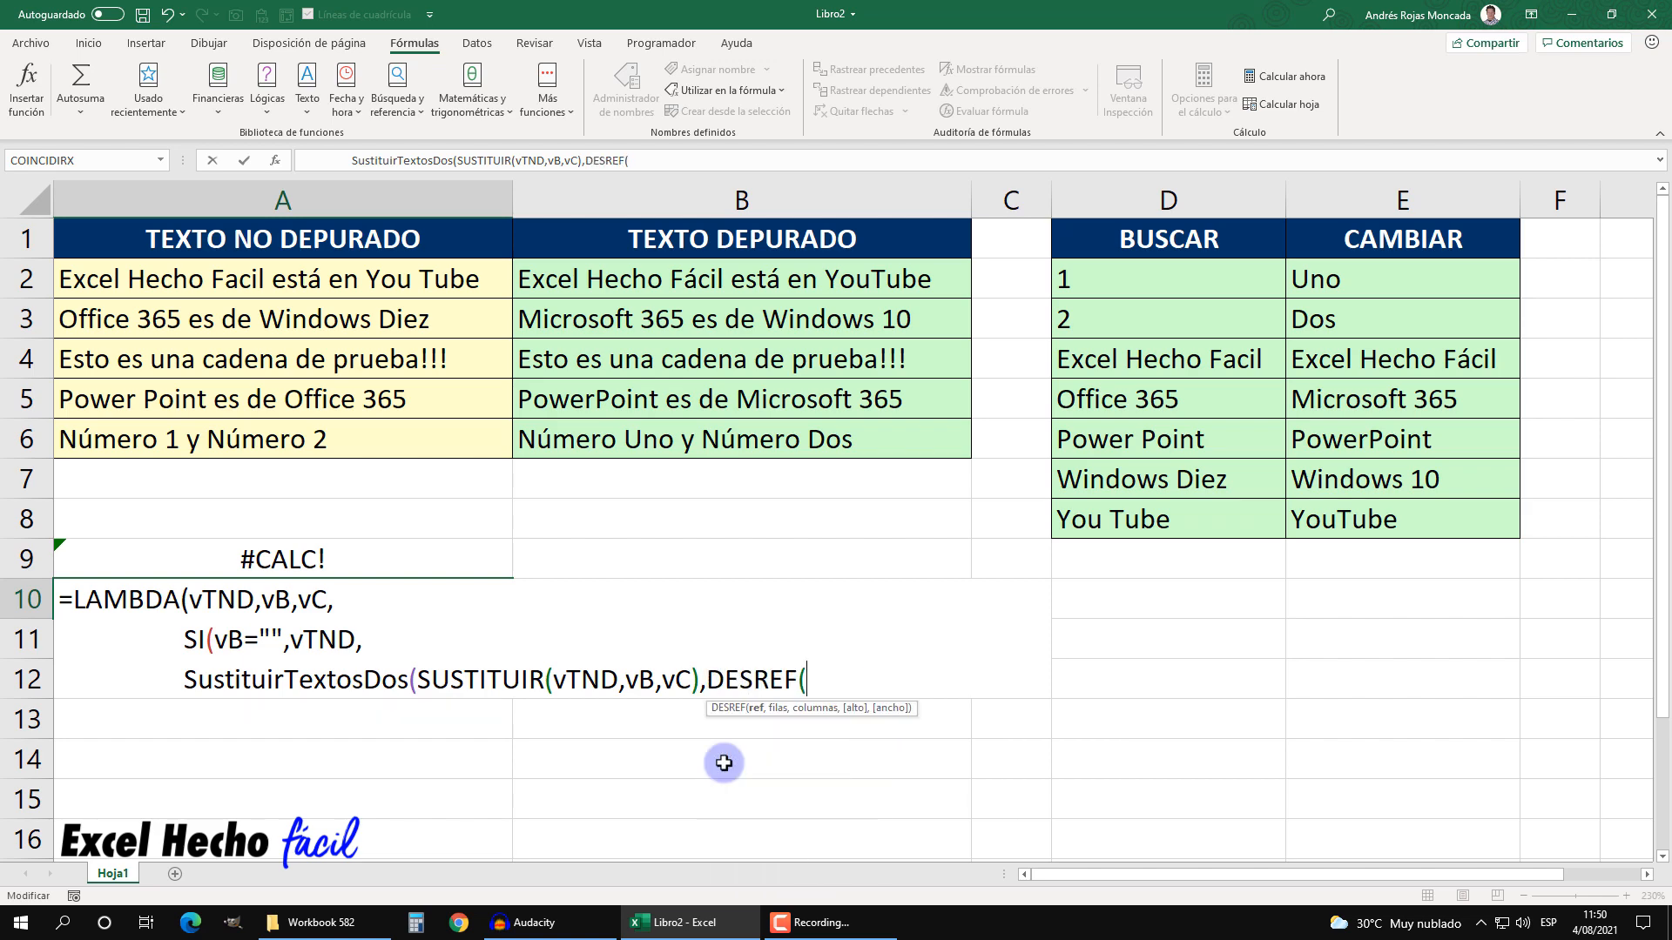
pyautogui.write('vb')
pyautogui.press('Tab')
pyautogui.write(',1,0')
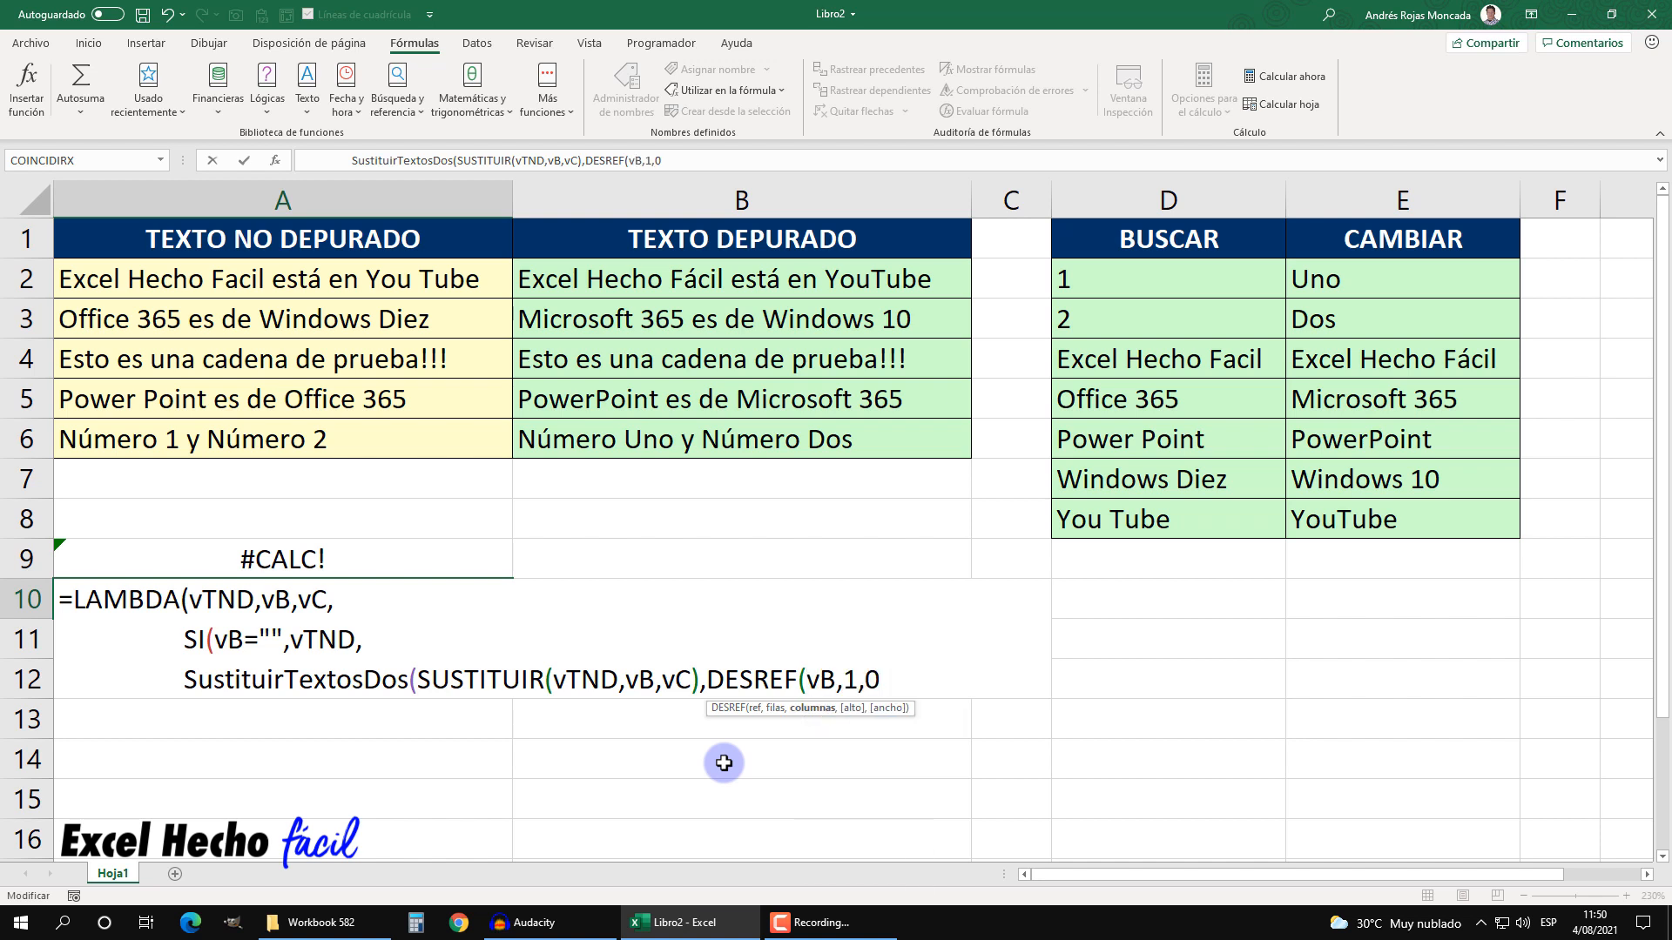
pyautogui.write(')')
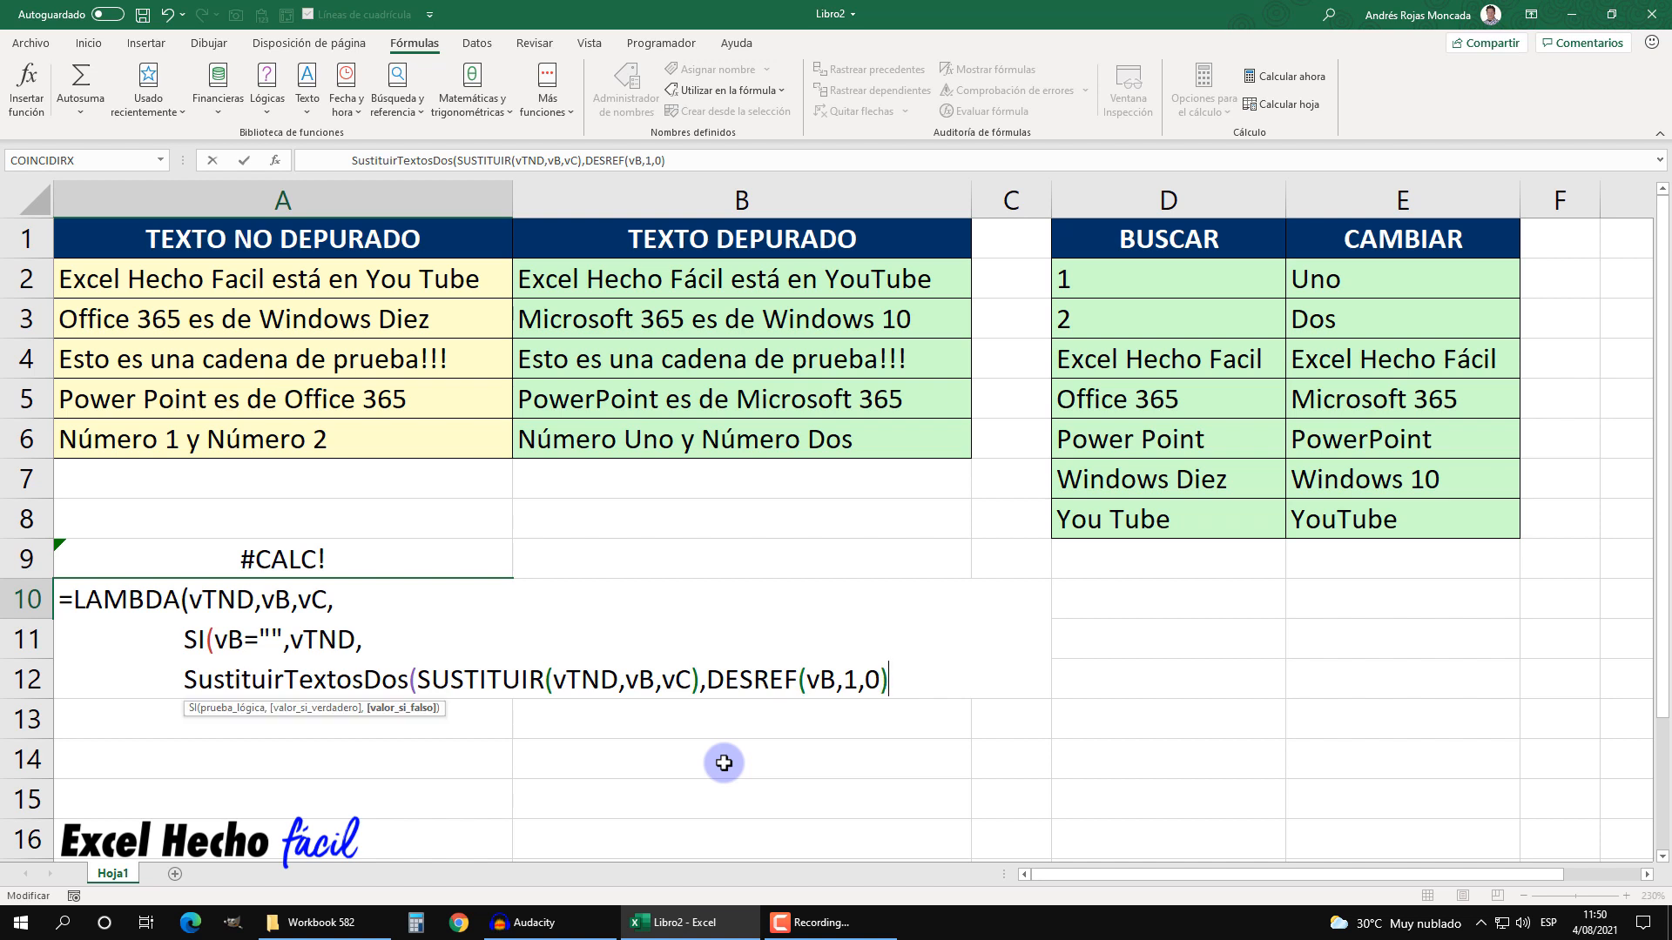
pyautogui.write(',')
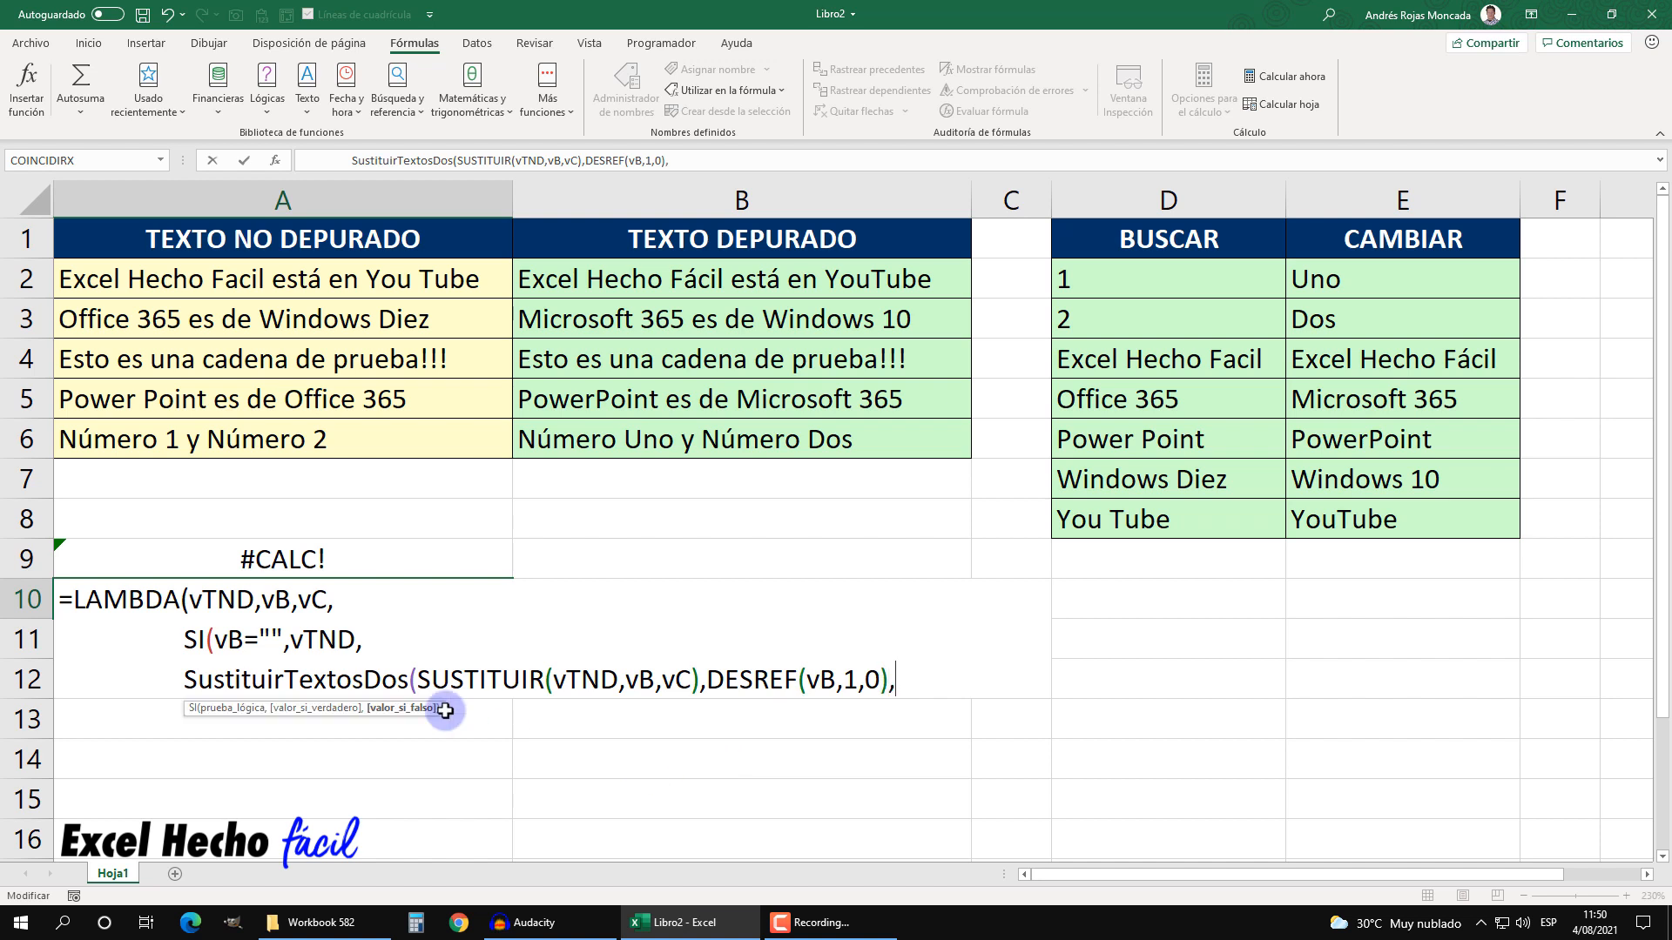
# - Add DESREF(vC,1,0) as the third argument of SustituirTextosDos in A10 and close all open parentheses
pyautogui.write('des')
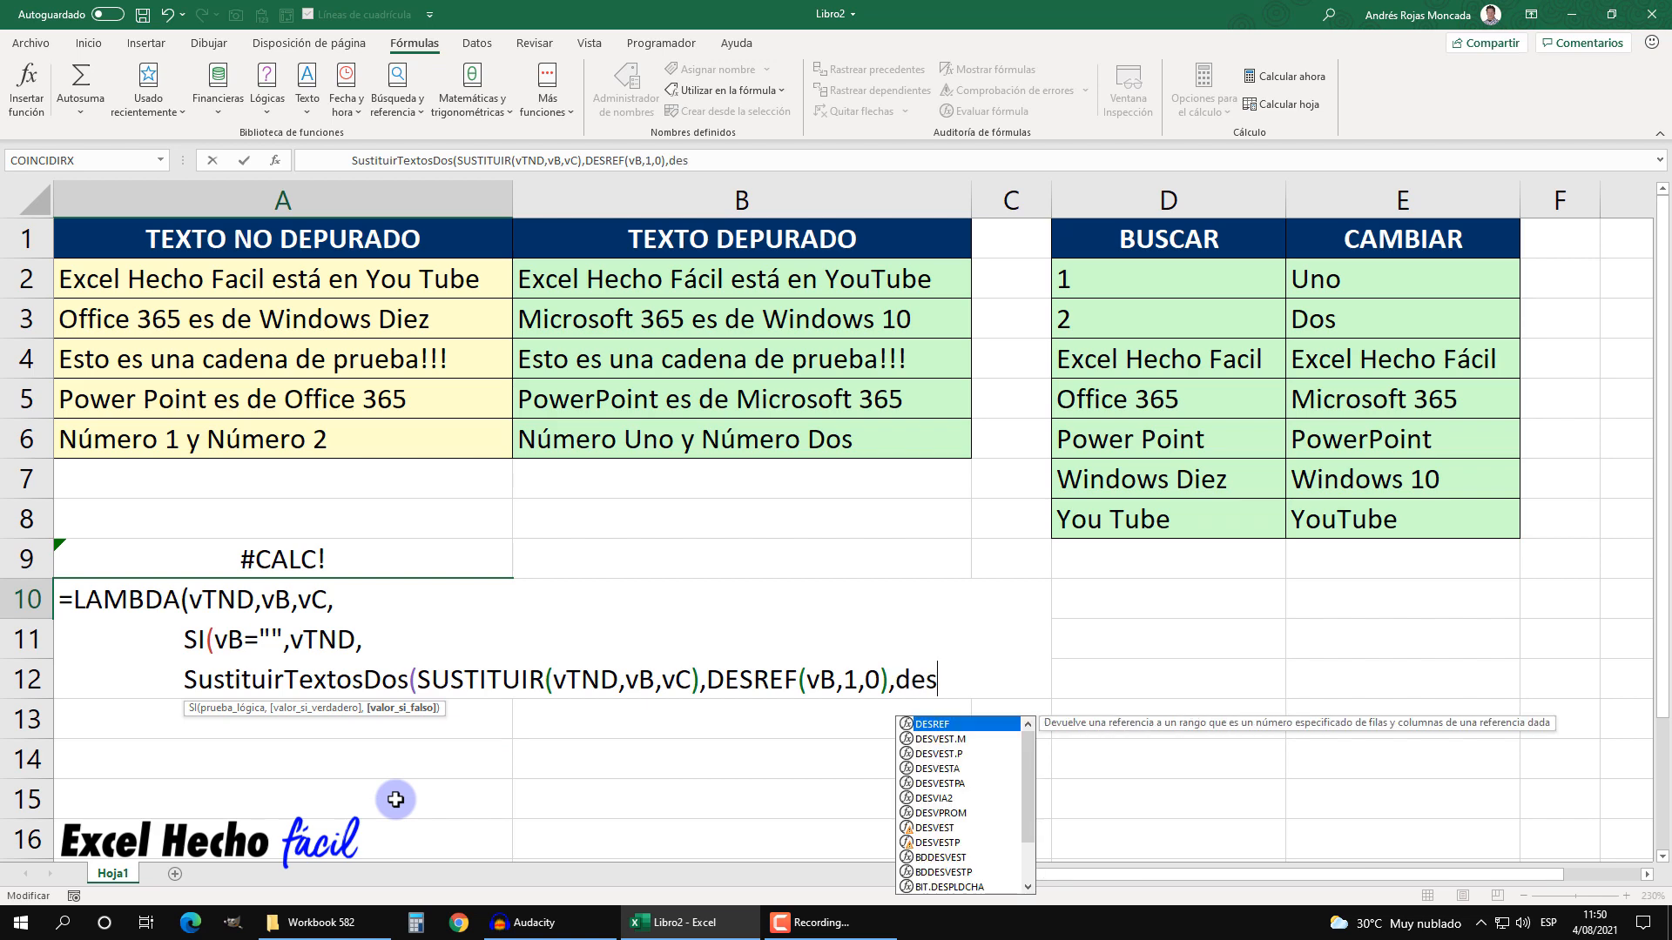
pyautogui.press('Tab')
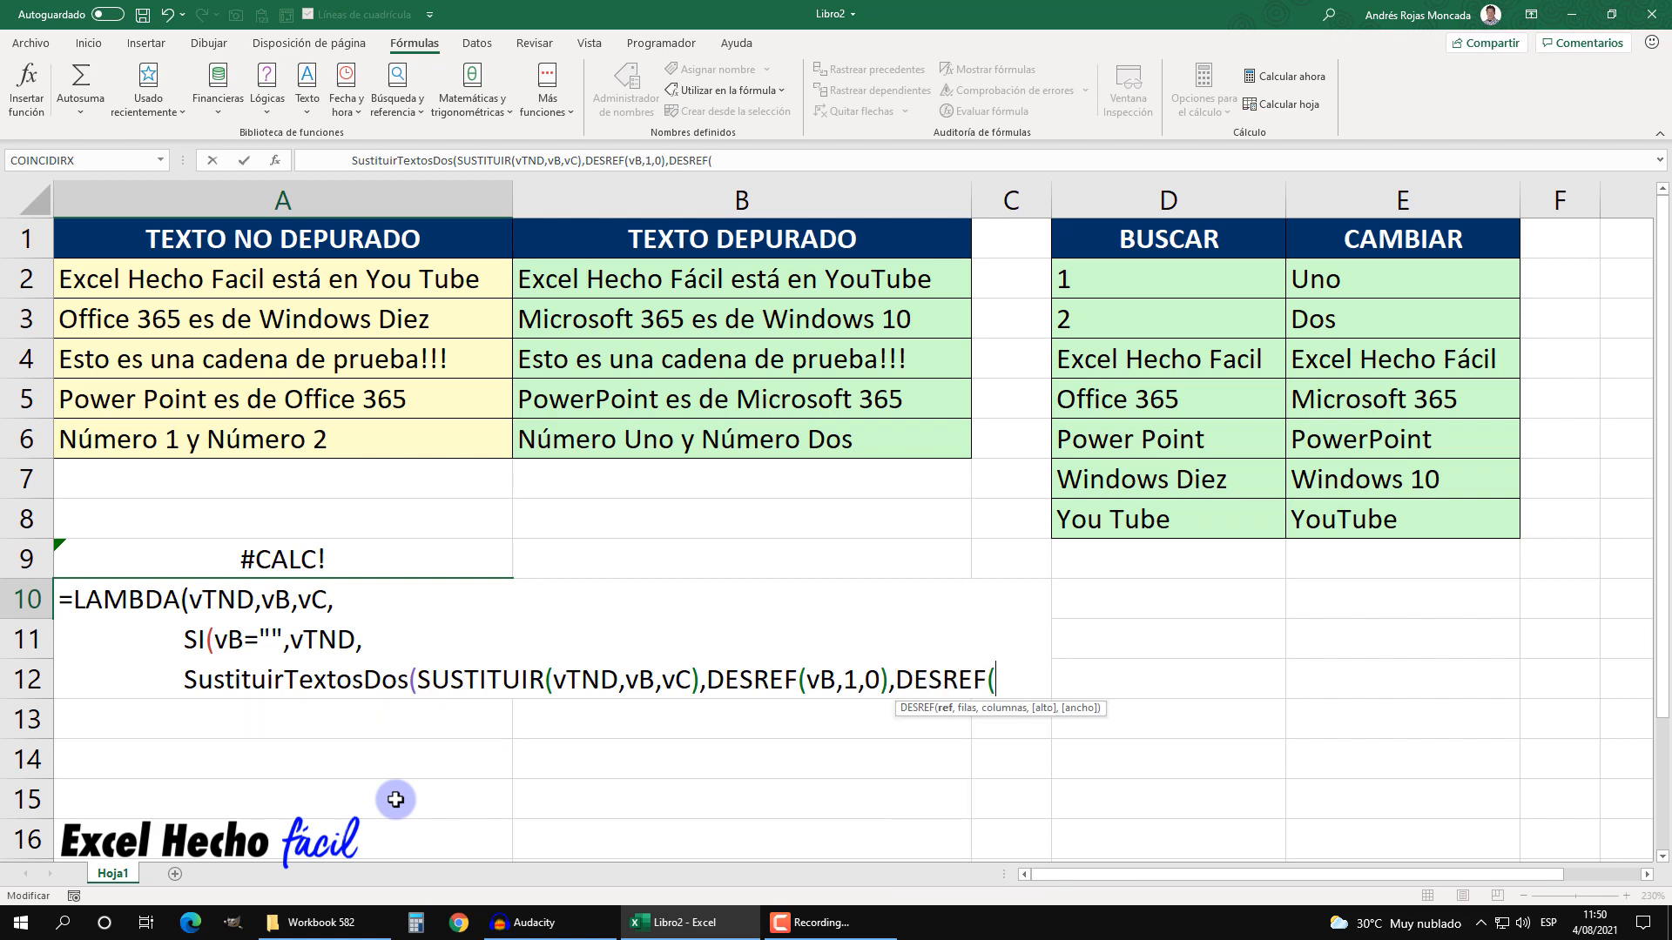
pyautogui.write('vC,1,')
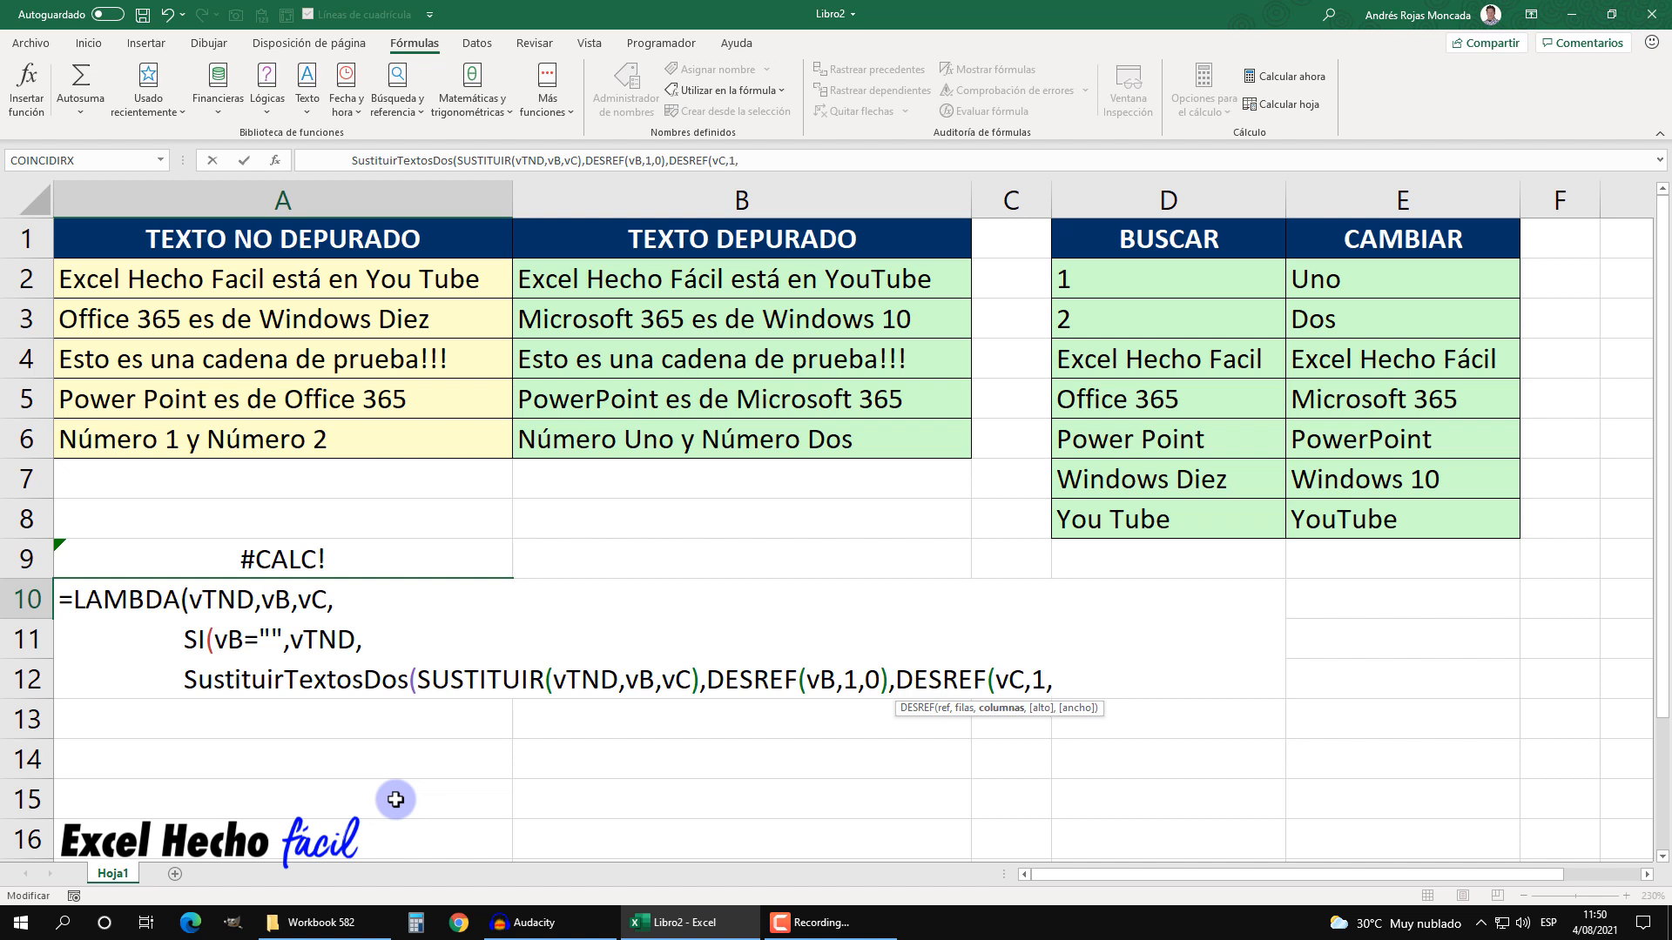
pyautogui.write('0))))')
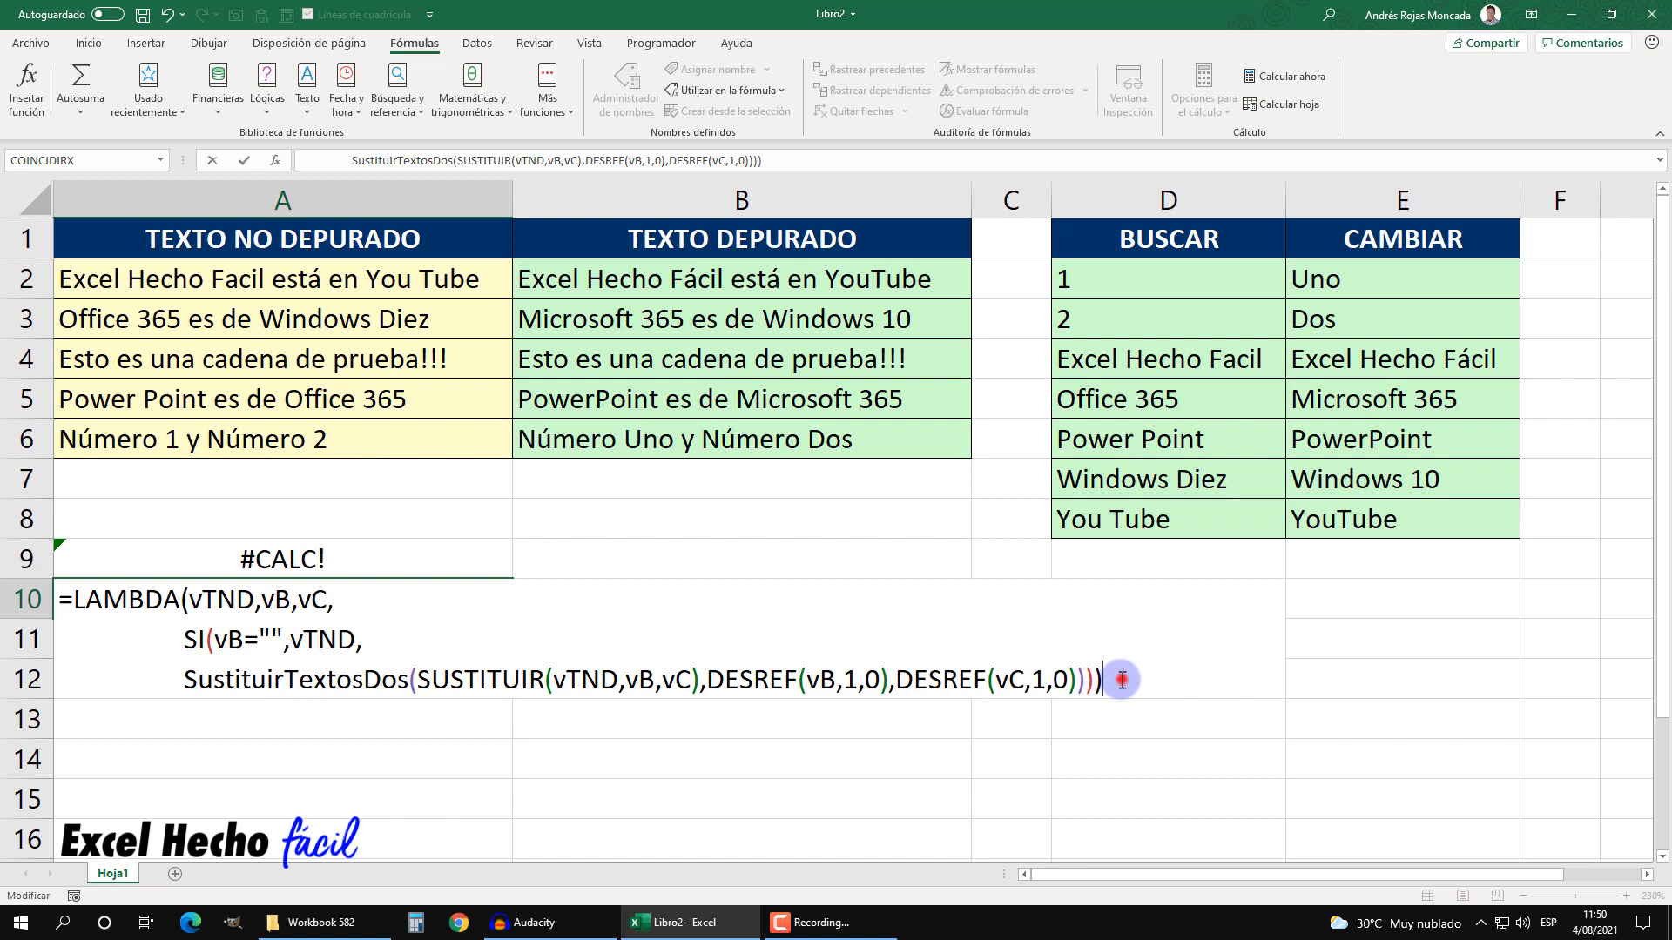
# - Copy the full text of the LAMBDA formula in A10 and commit the cell
pyautogui.moveTo(1106, 679); pyautogui.dragTo(58, 599)
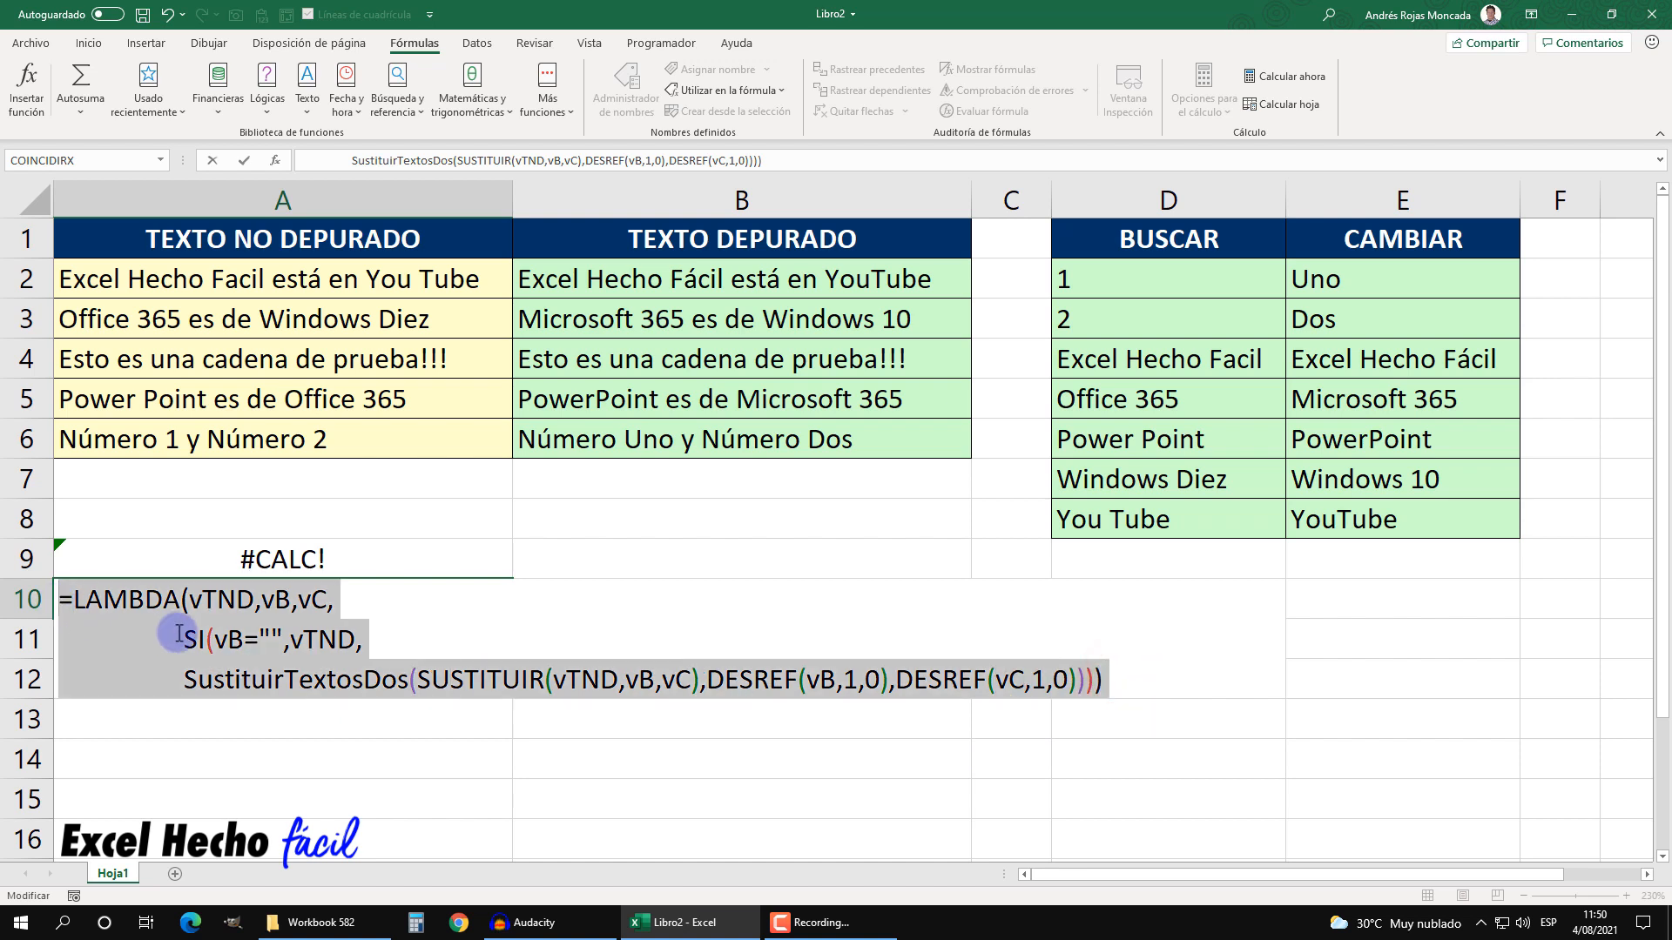
pyautogui.hotkey('ctrl', 'c')
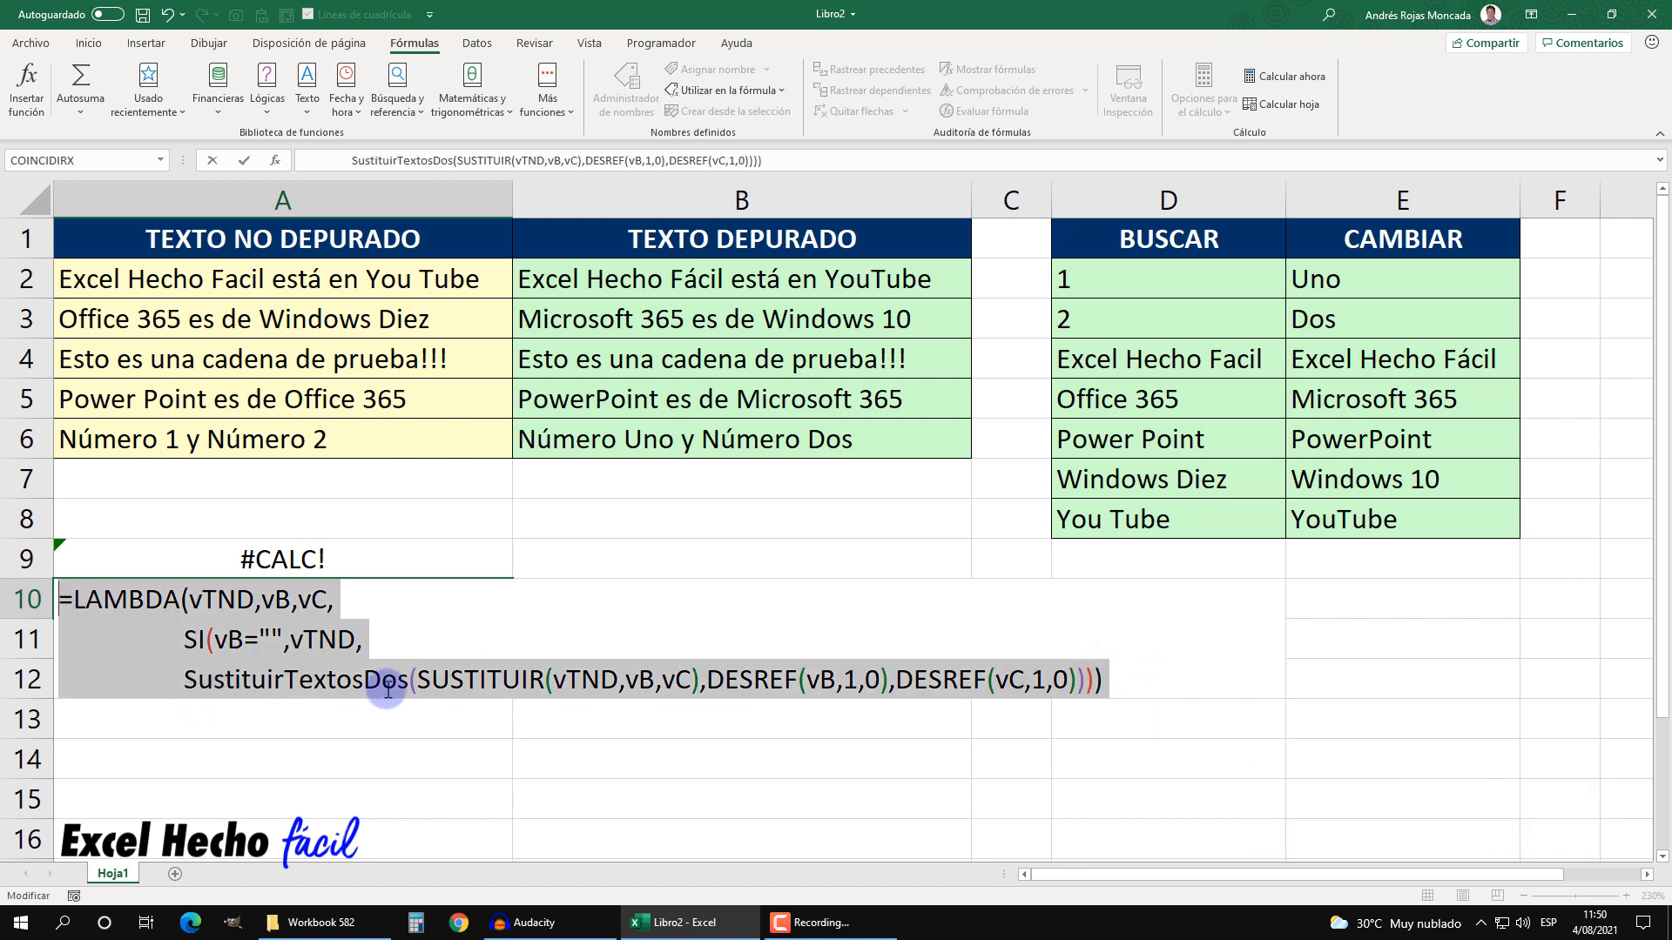
pyautogui.click(1110, 679)
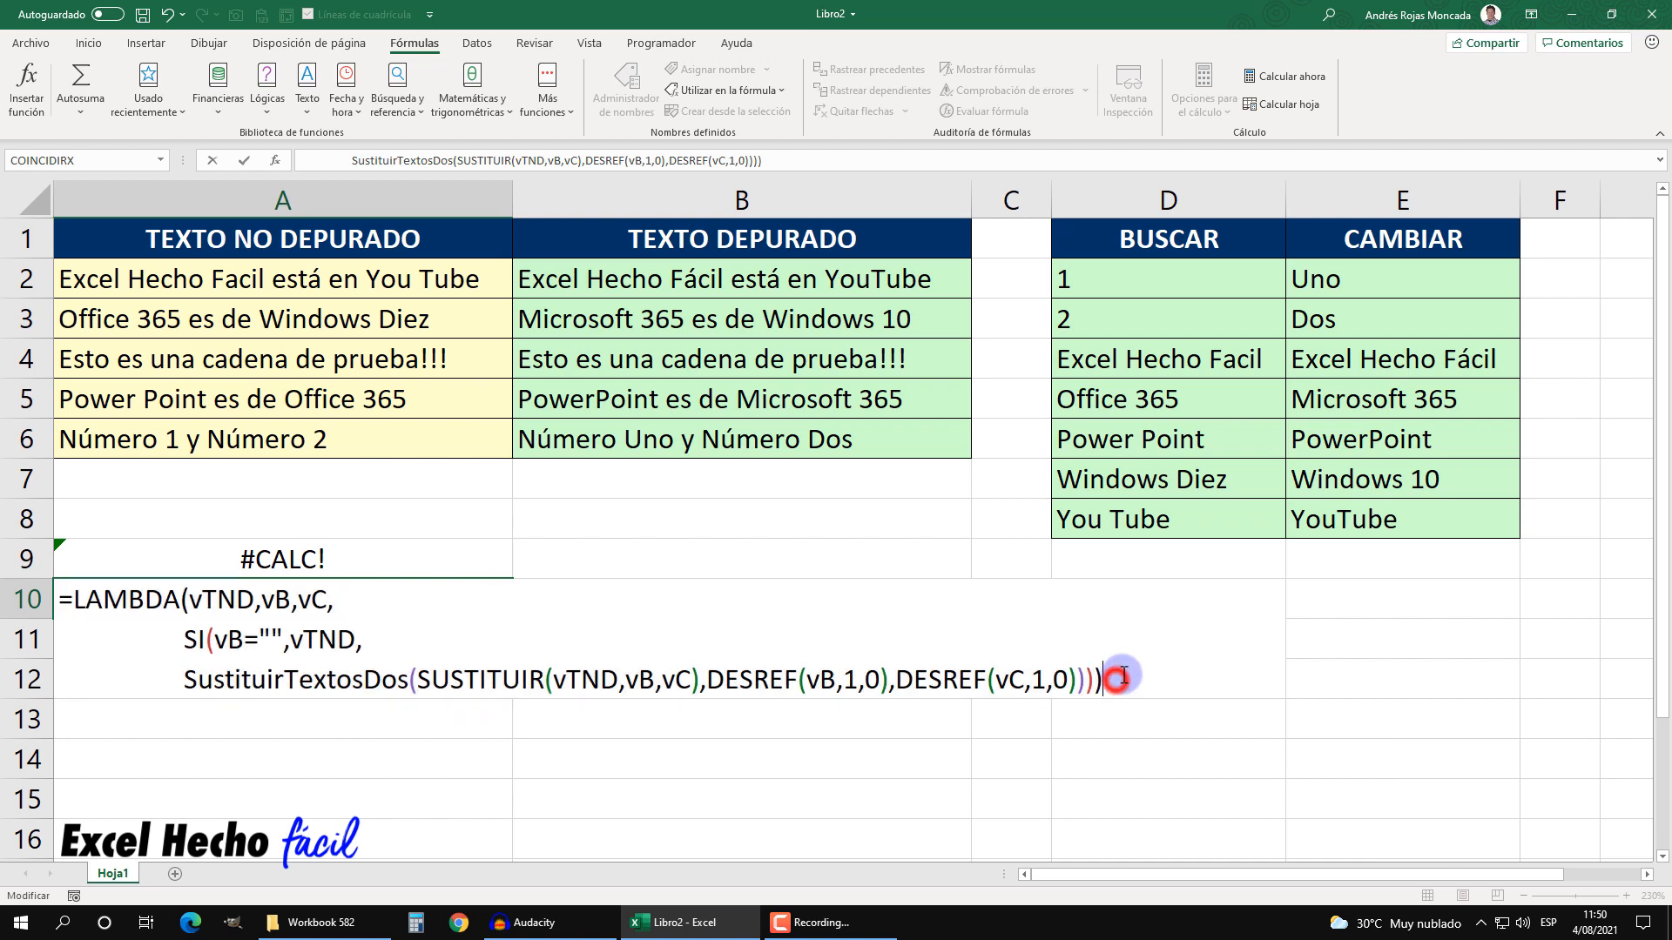
pyautogui.press('Return')
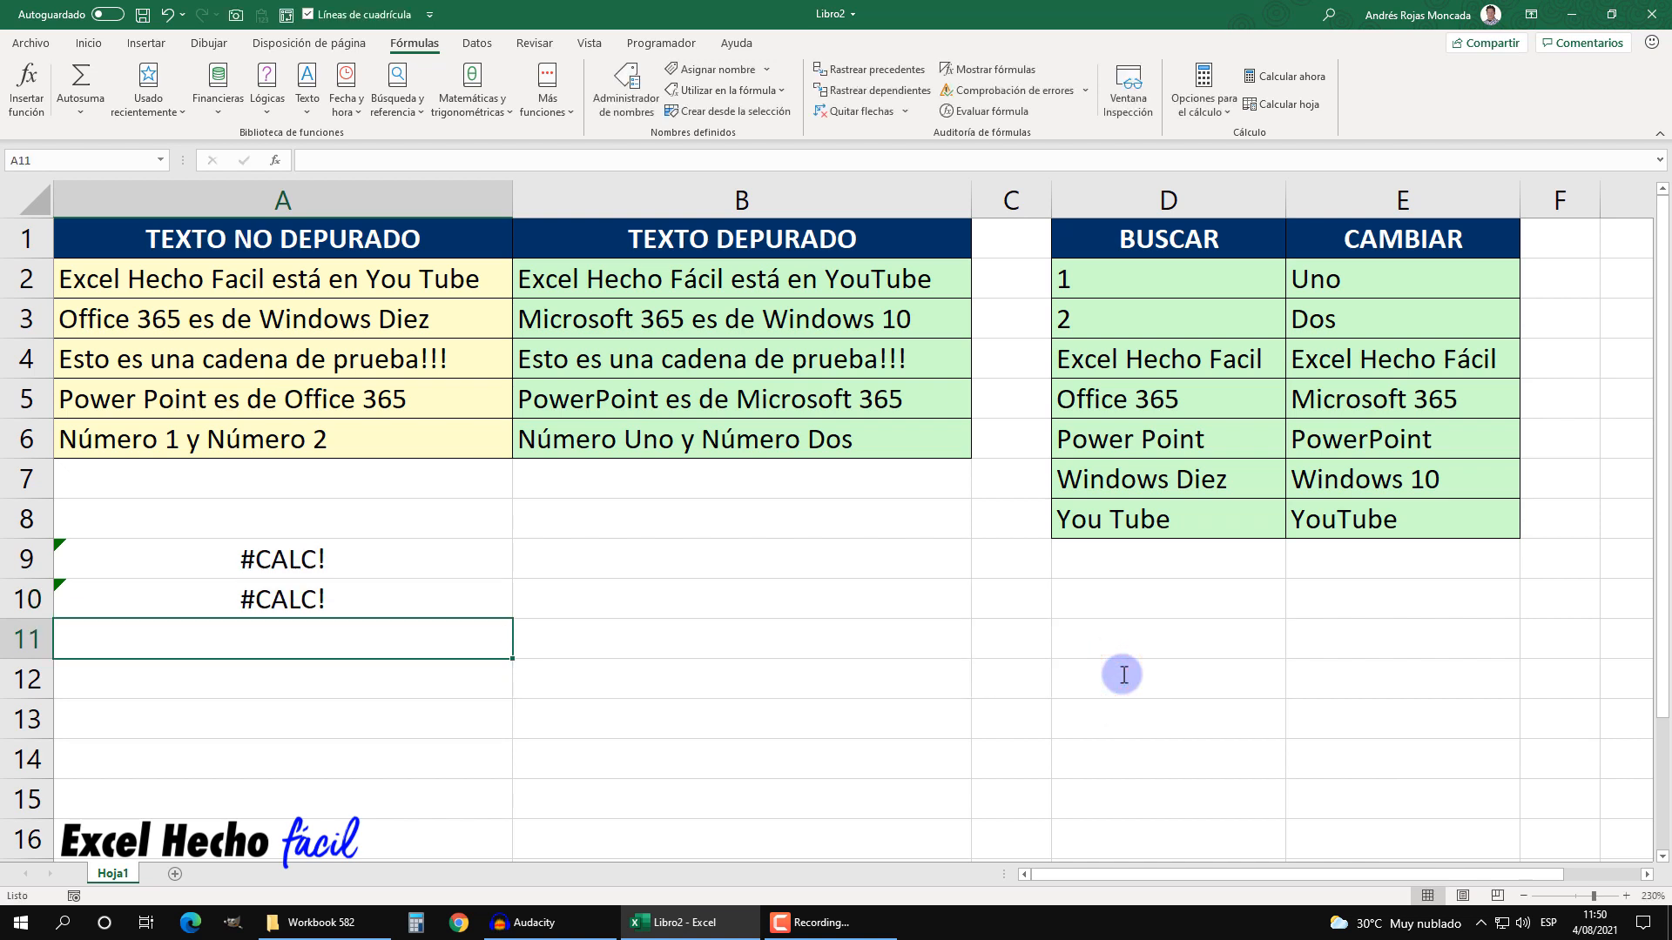
# - Define the workbook name SustituirTextosDos, replacing its reference with the copied LAMBDA formula
pyautogui.click(712, 64)
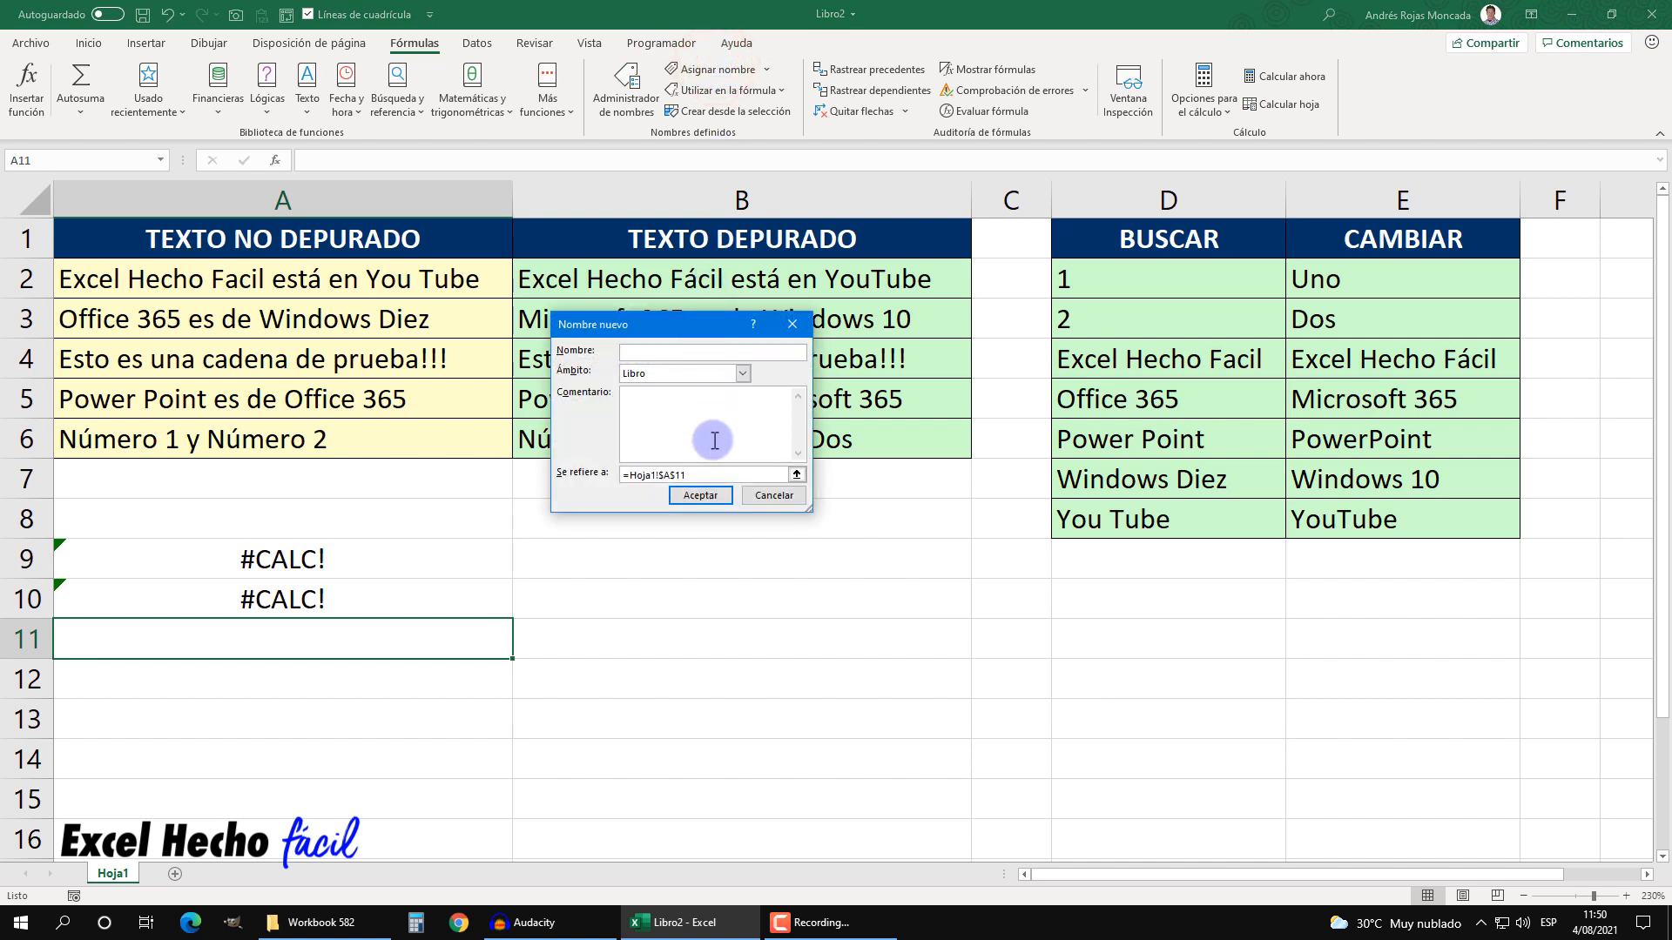
pyautogui.write('SustituirTextosDos')
pyautogui.moveTo(690, 477); pyautogui.dragTo(450, 475)
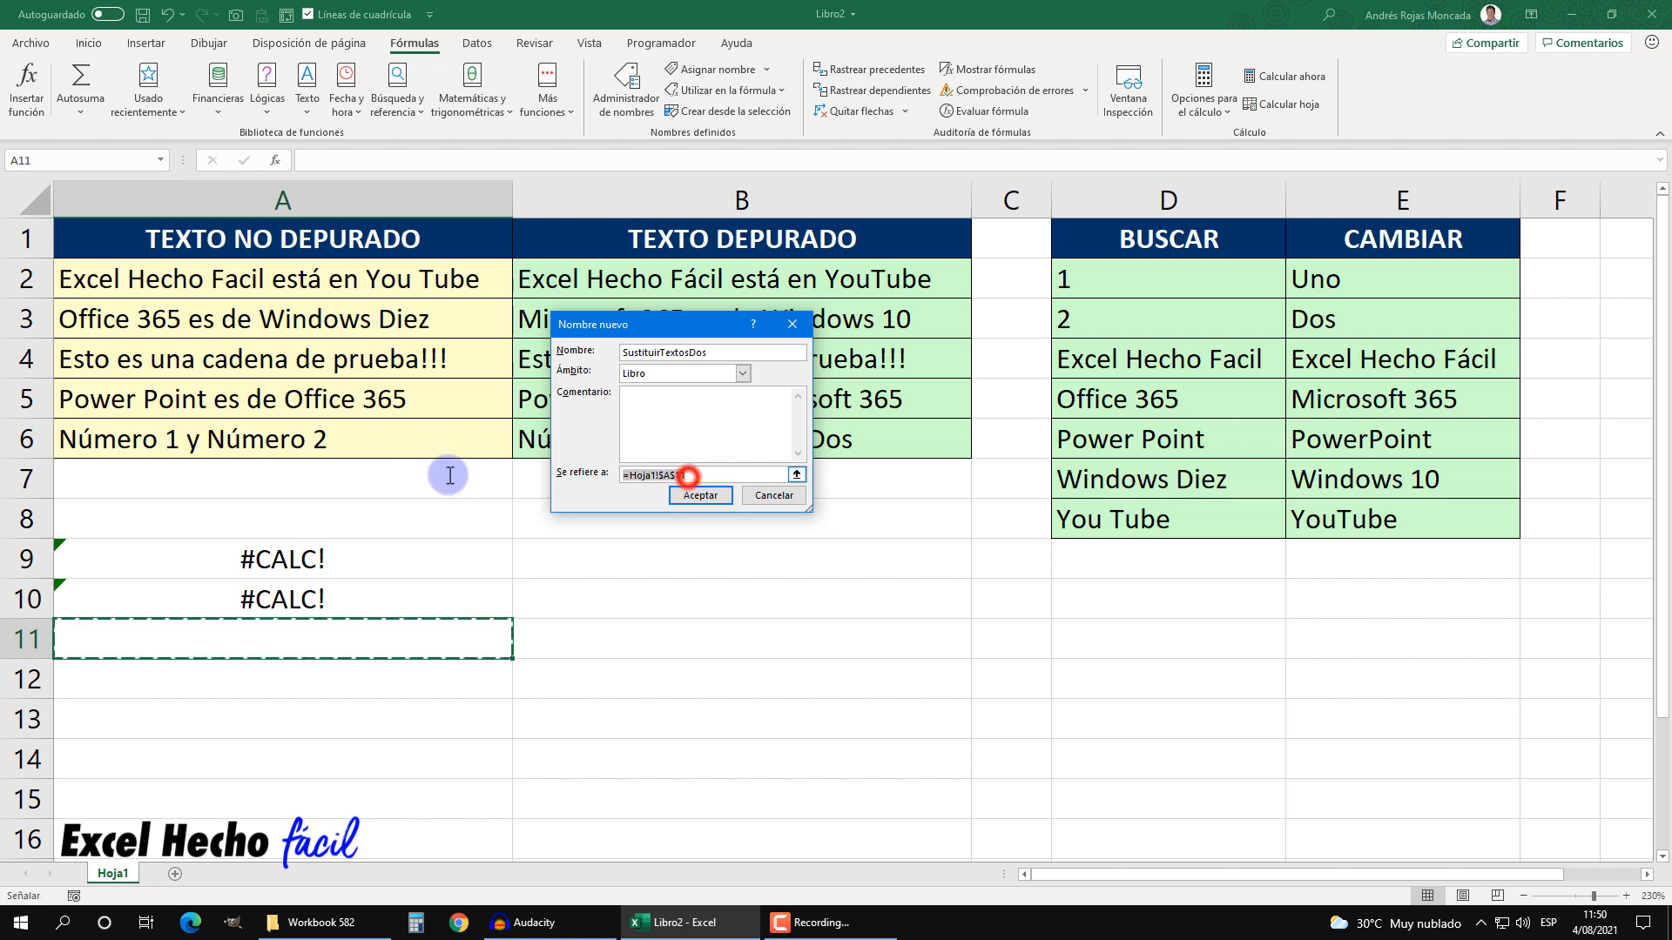
pyautogui.press('Delete')
pyautogui.hotkey('ctrl', 'v')
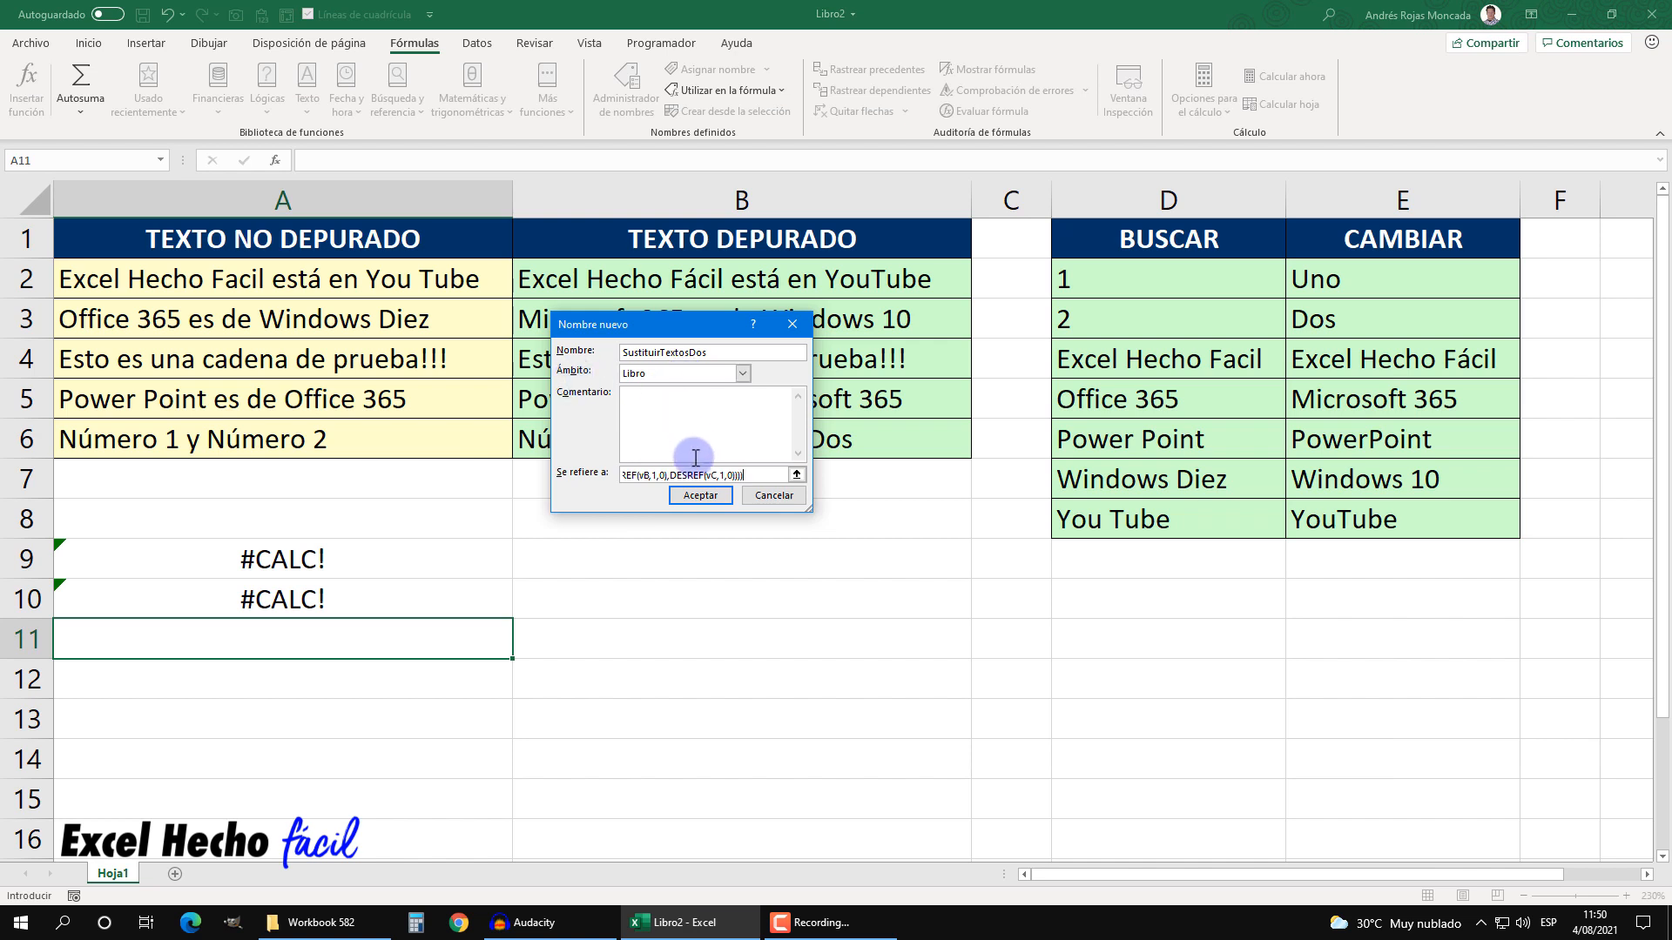
pyautogui.click(699, 496)
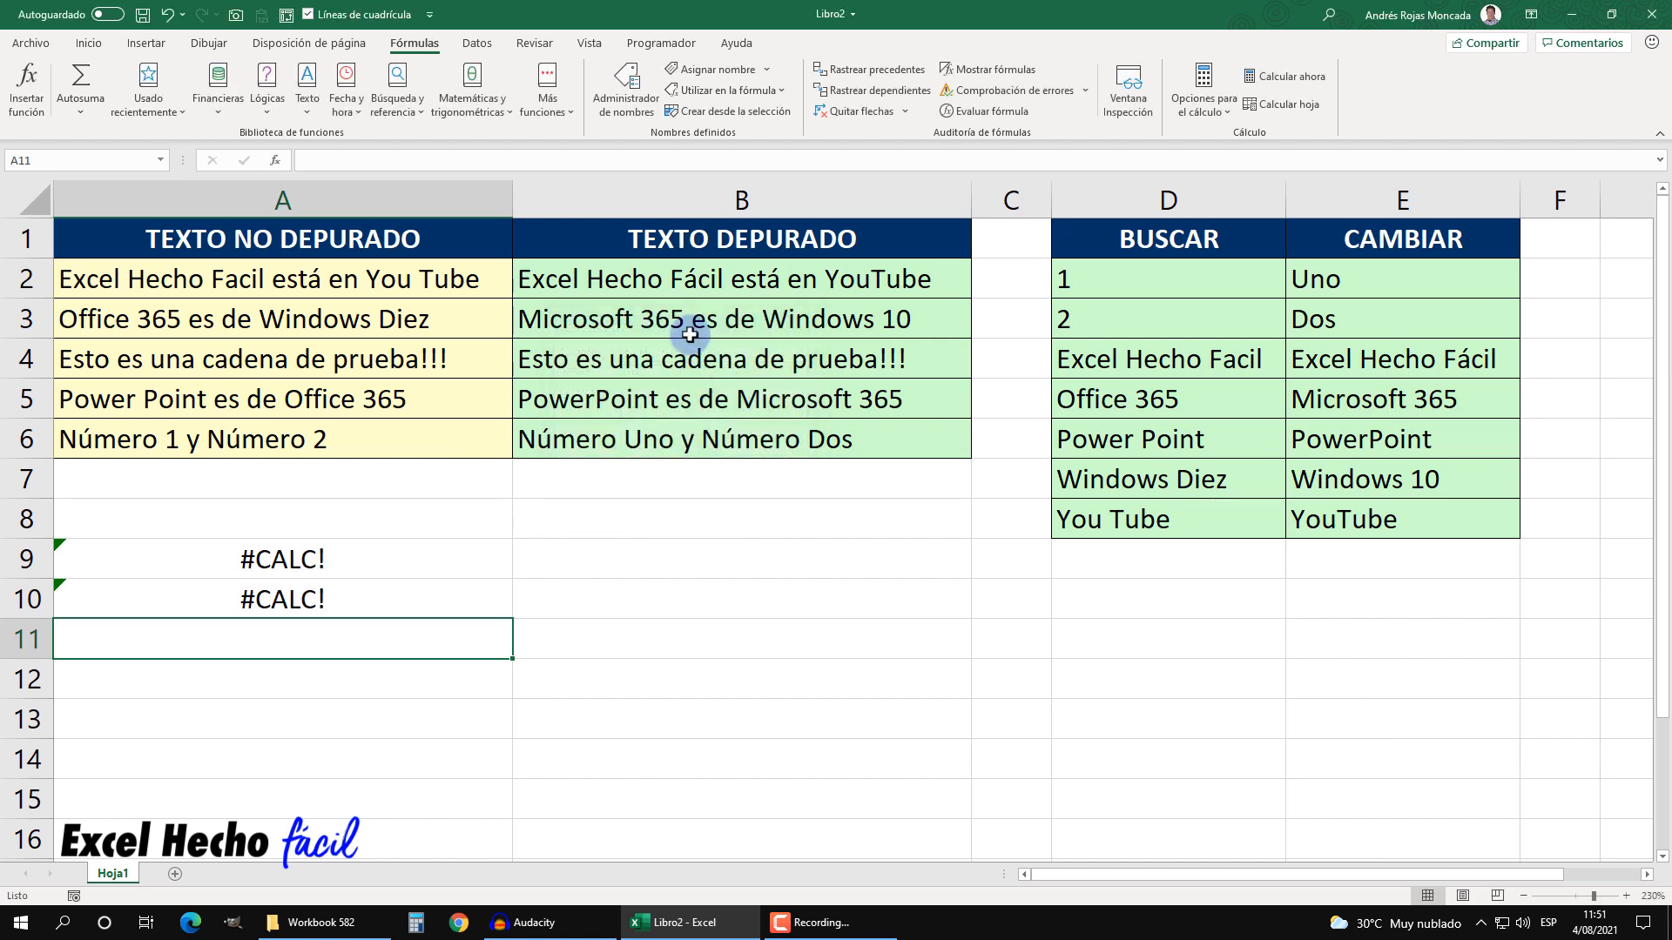
# - Clear the results in B2:B6 and begin a =SustituirTextosDos( formula in B2
pyautogui.moveTo(689, 286); pyautogui.dragTo(688, 441)
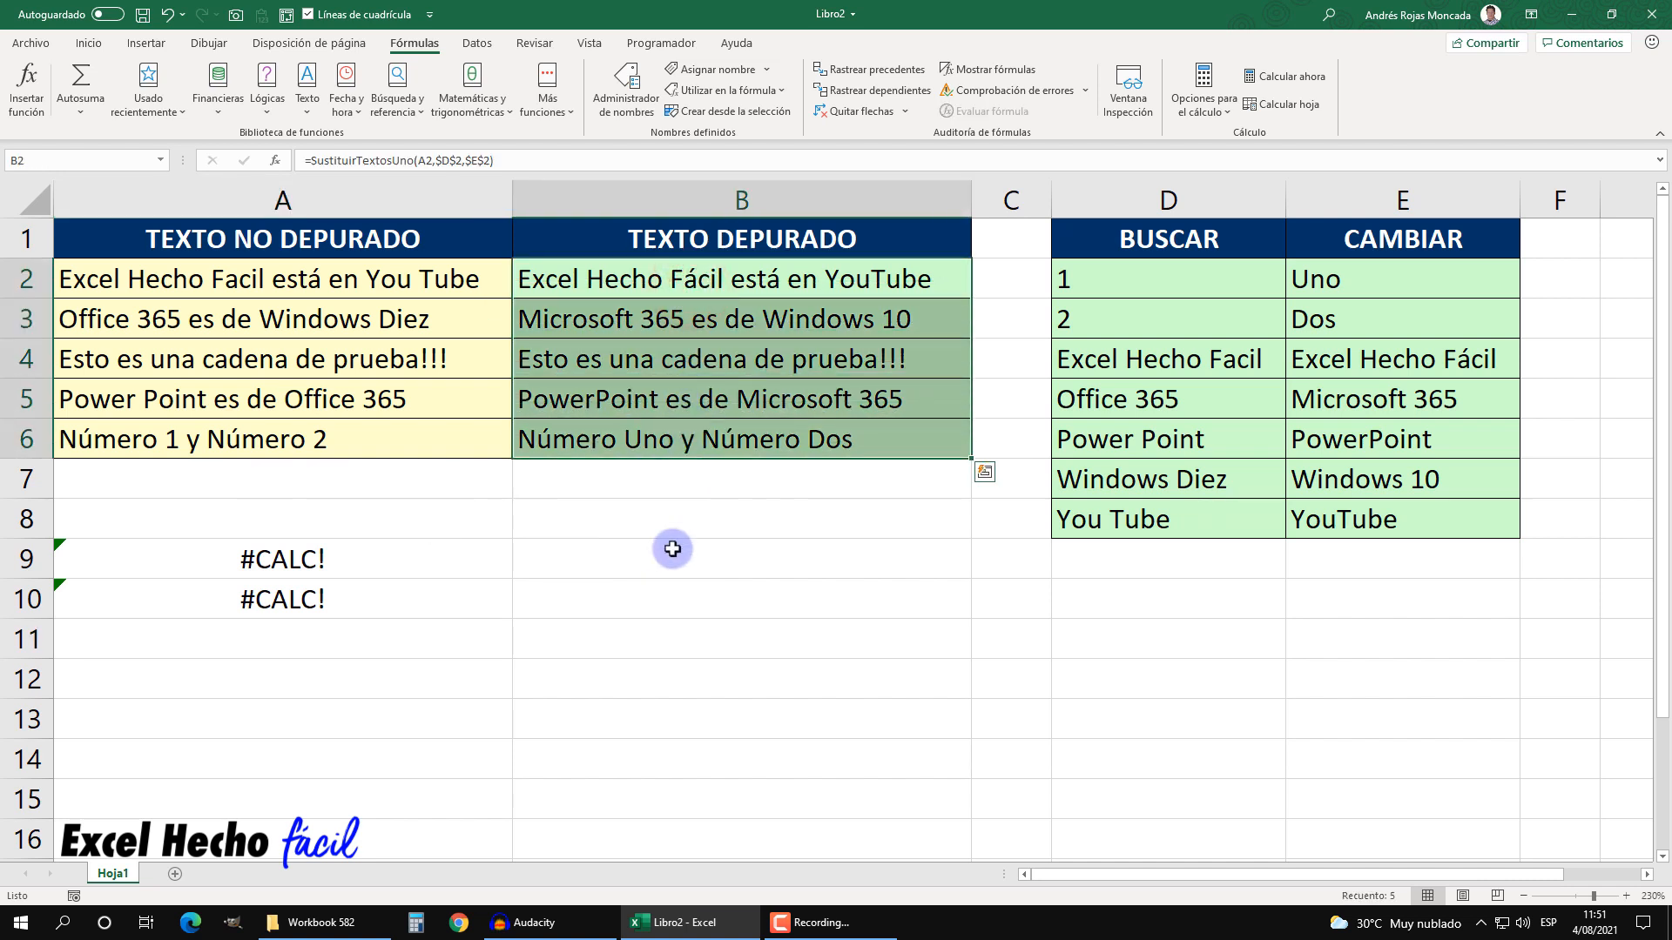
pyautogui.press('Delete')
pyautogui.click(690, 266)
pyautogui.write('=')
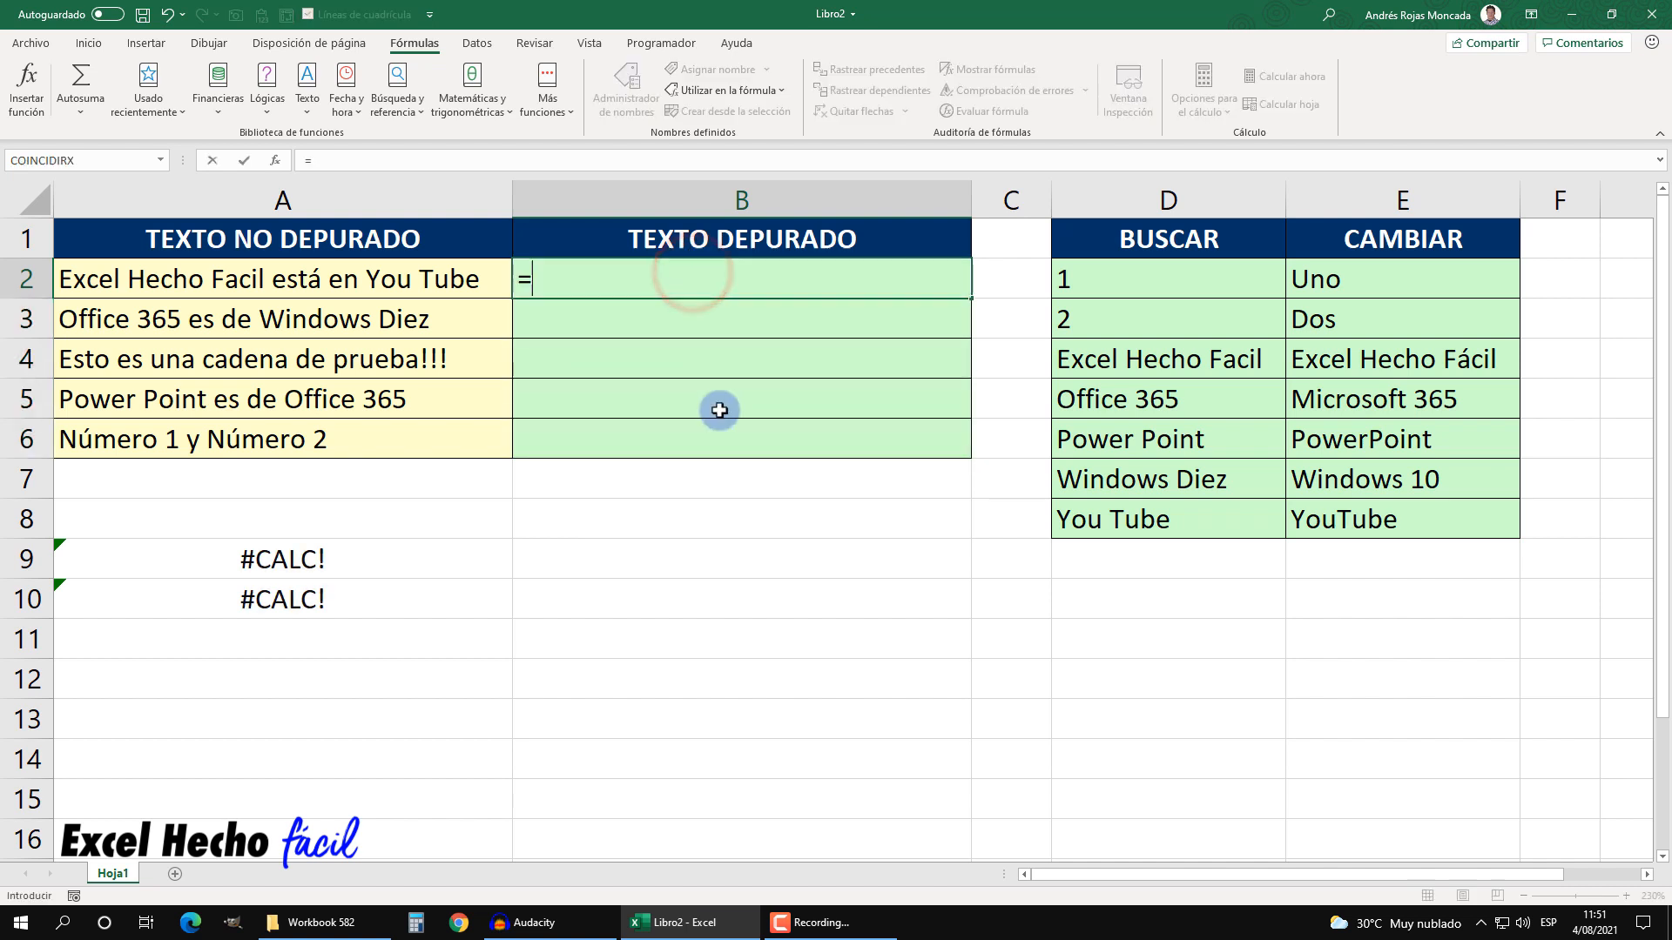
pyautogui.write('sus')
pyautogui.press('Down')
pyautogui.press('Down')
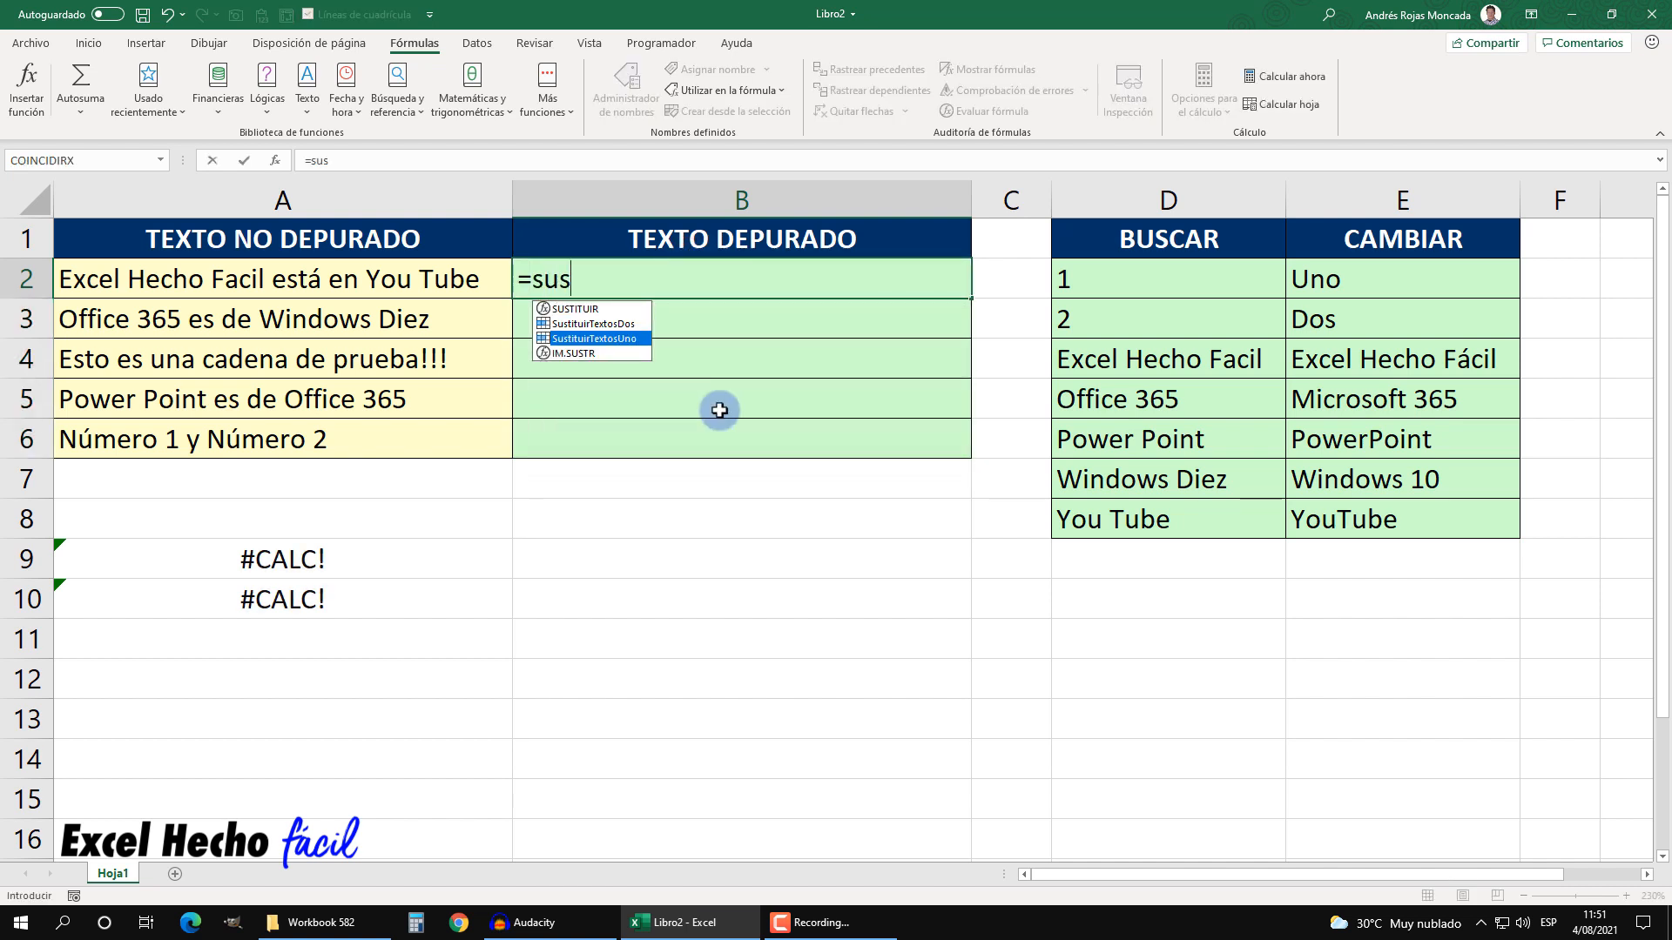
pyautogui.press('Up')
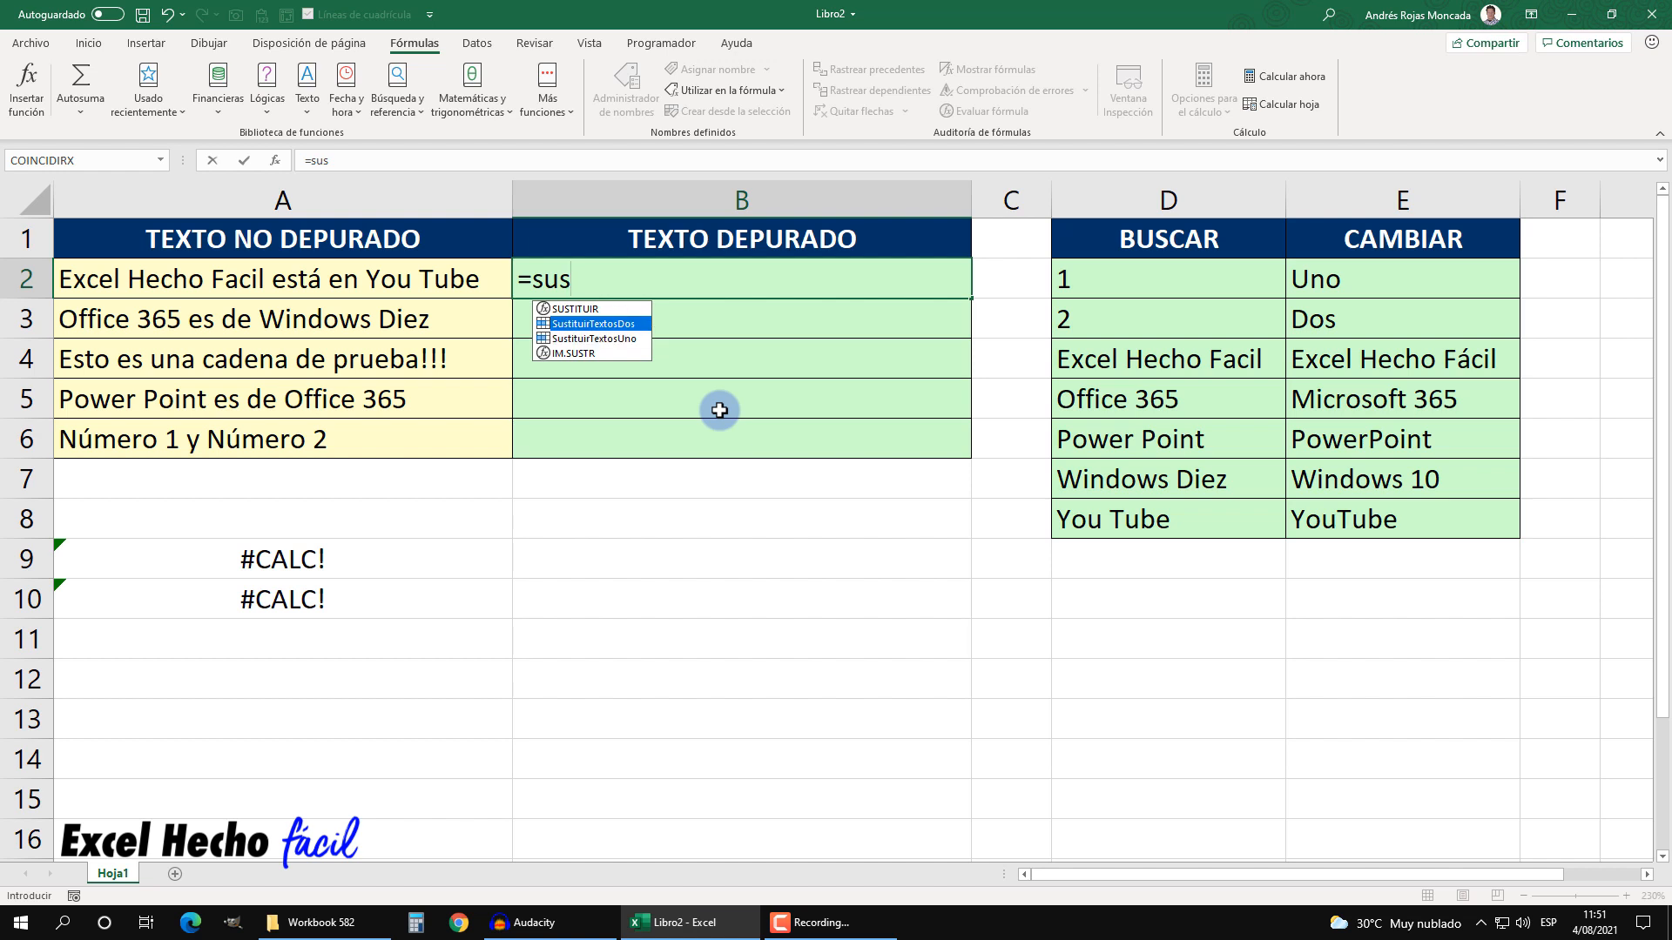
pyautogui.press('Tab')
pyautogui.write('(')
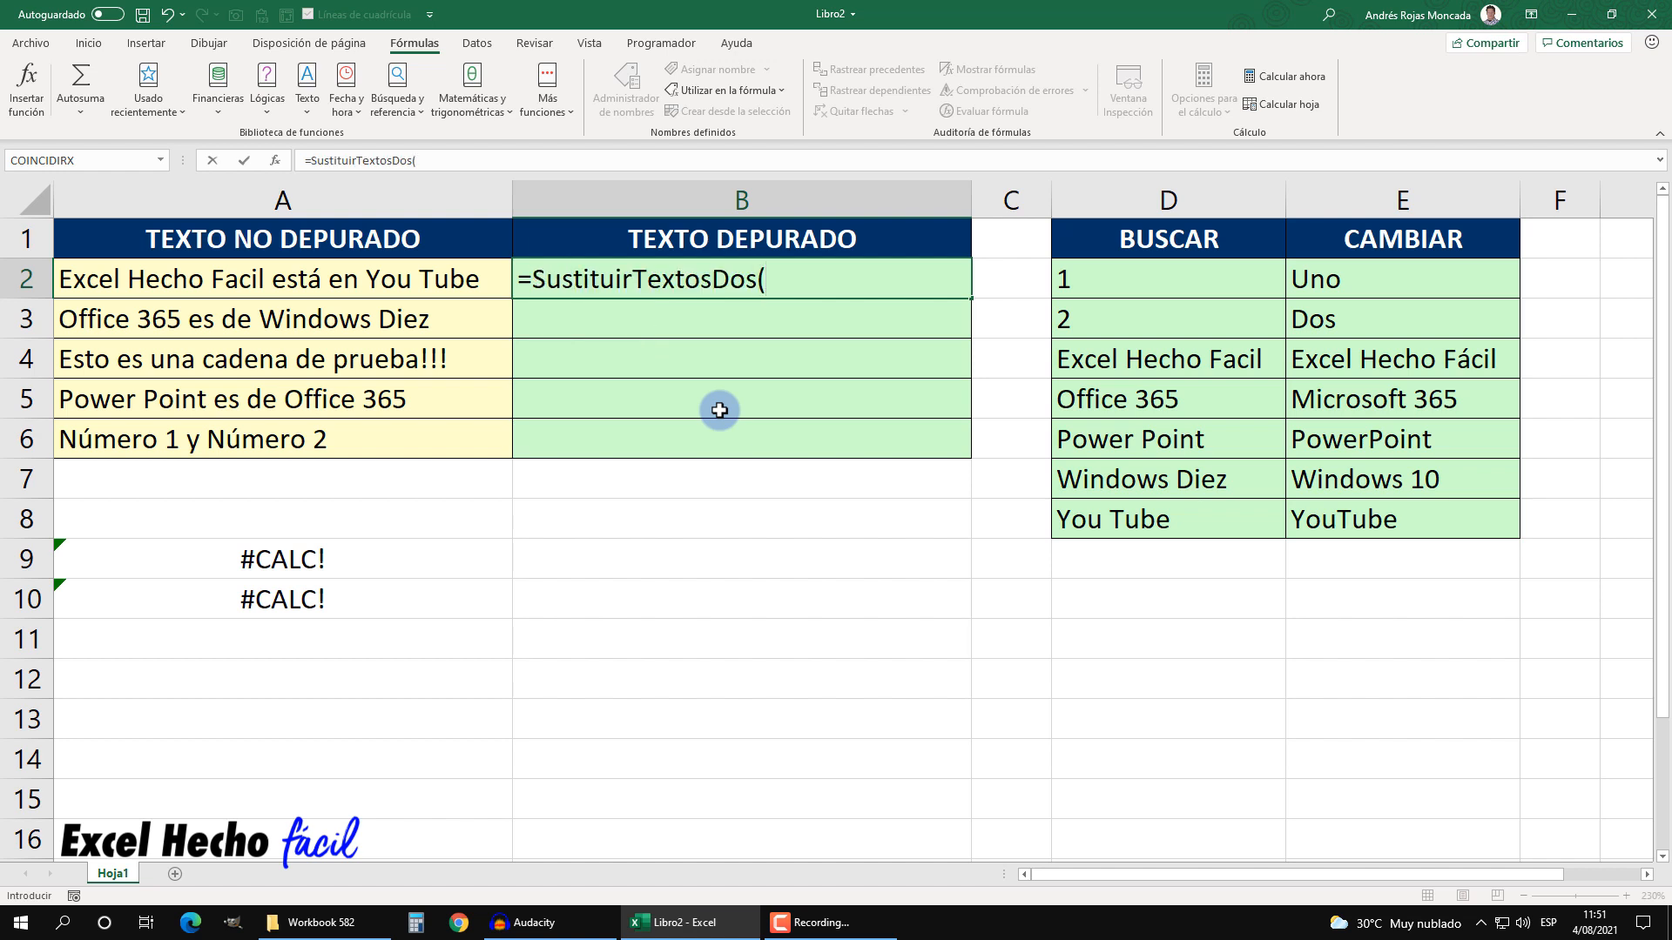
# - Complete the SustituirTextosDos formula in B2 with arguments A2, $D$2 and $E$2, and enter it
pyautogui.click(350, 284)
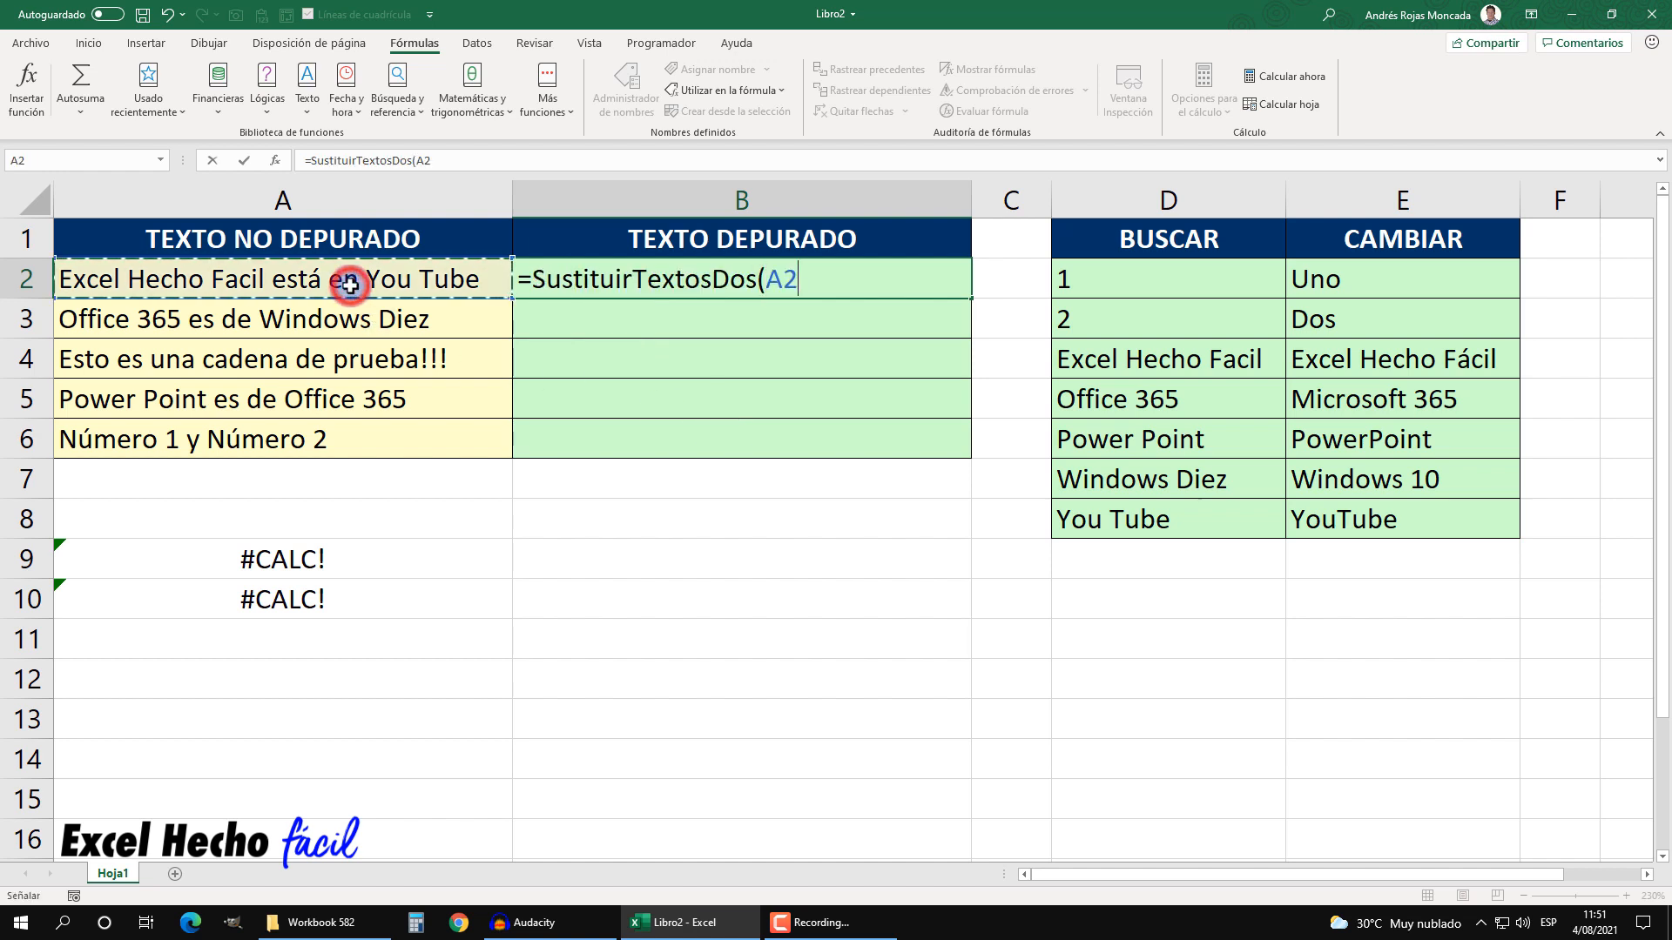
pyautogui.write(',')
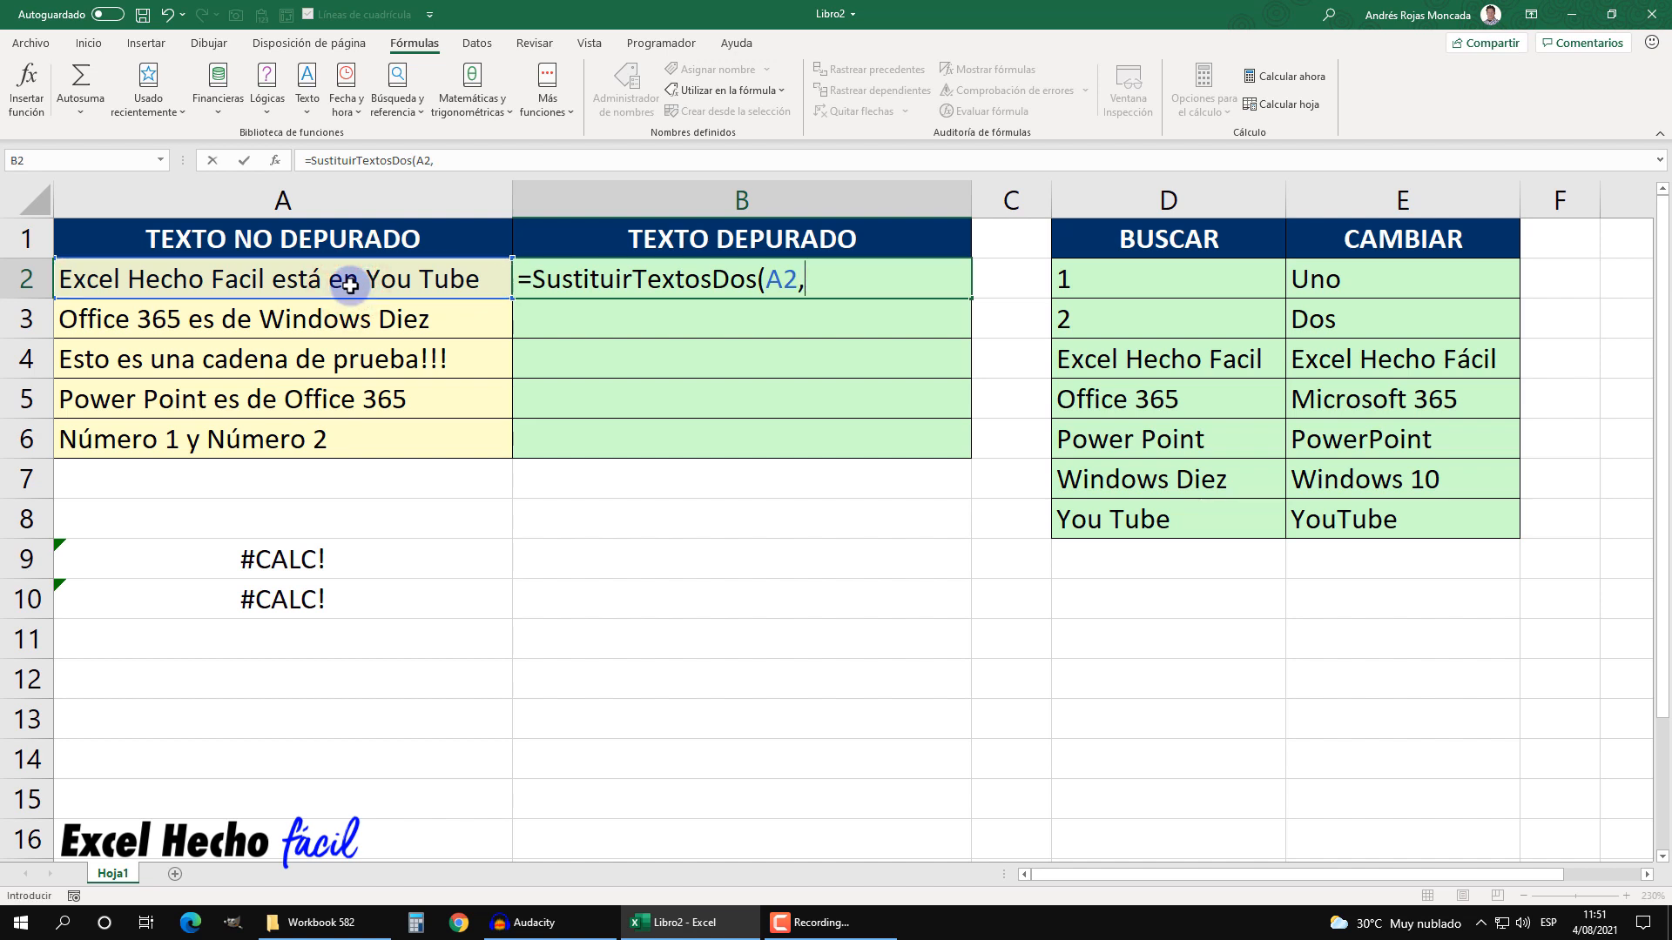
pyautogui.click(1173, 283)
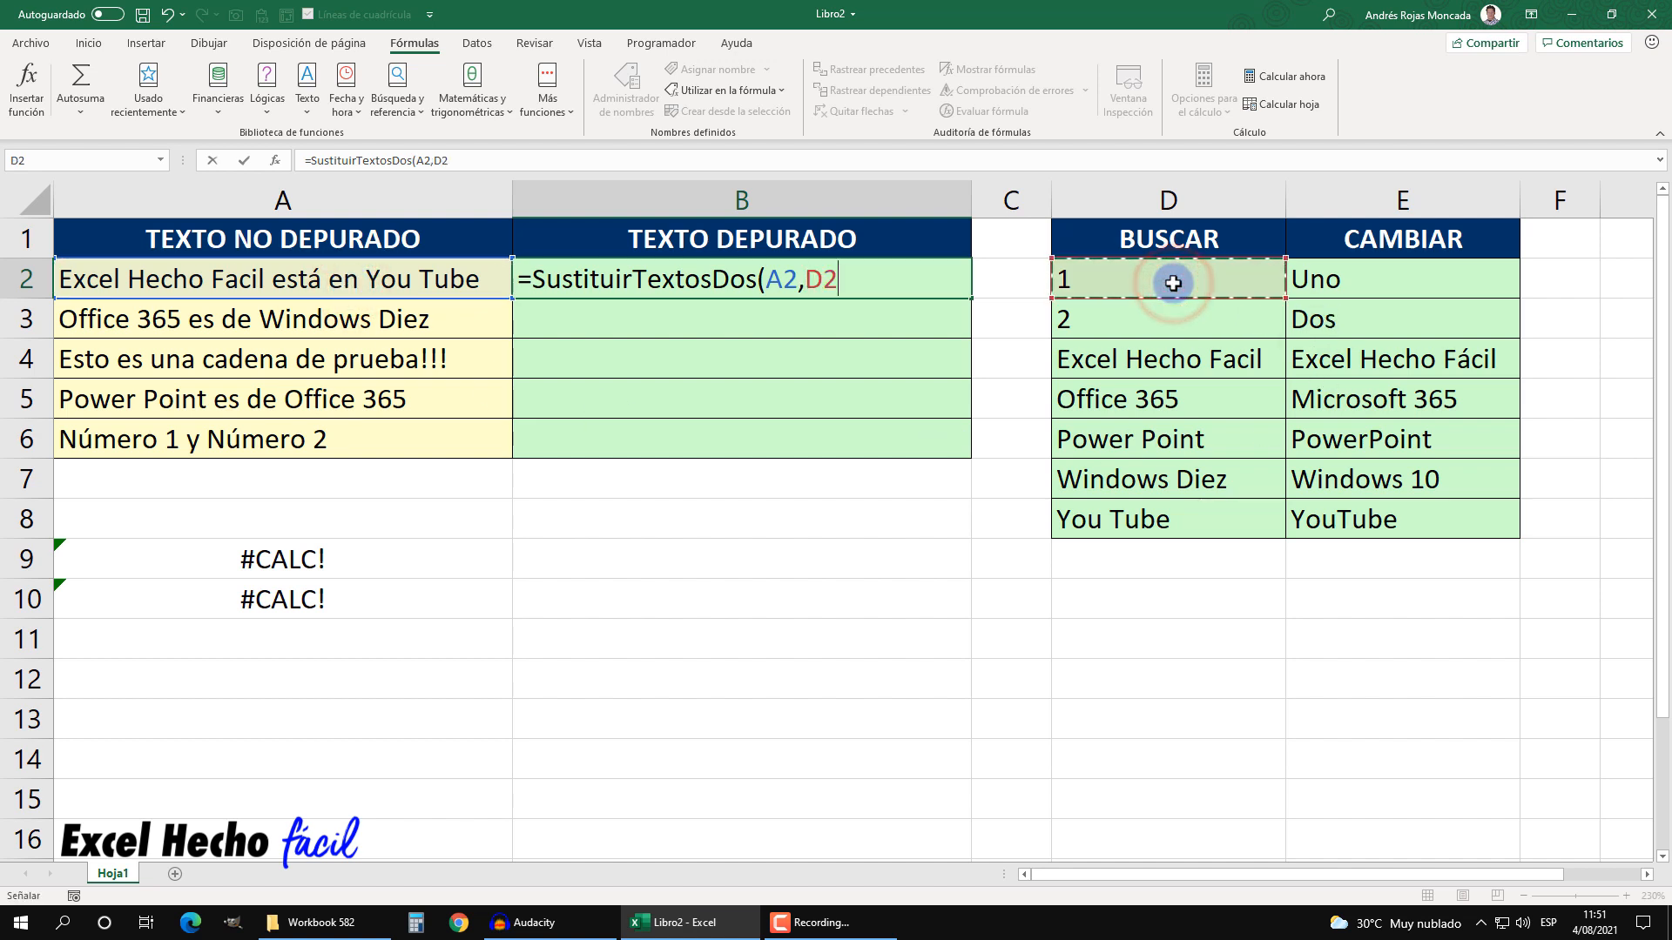
pyautogui.press('F4')
pyautogui.write(',')
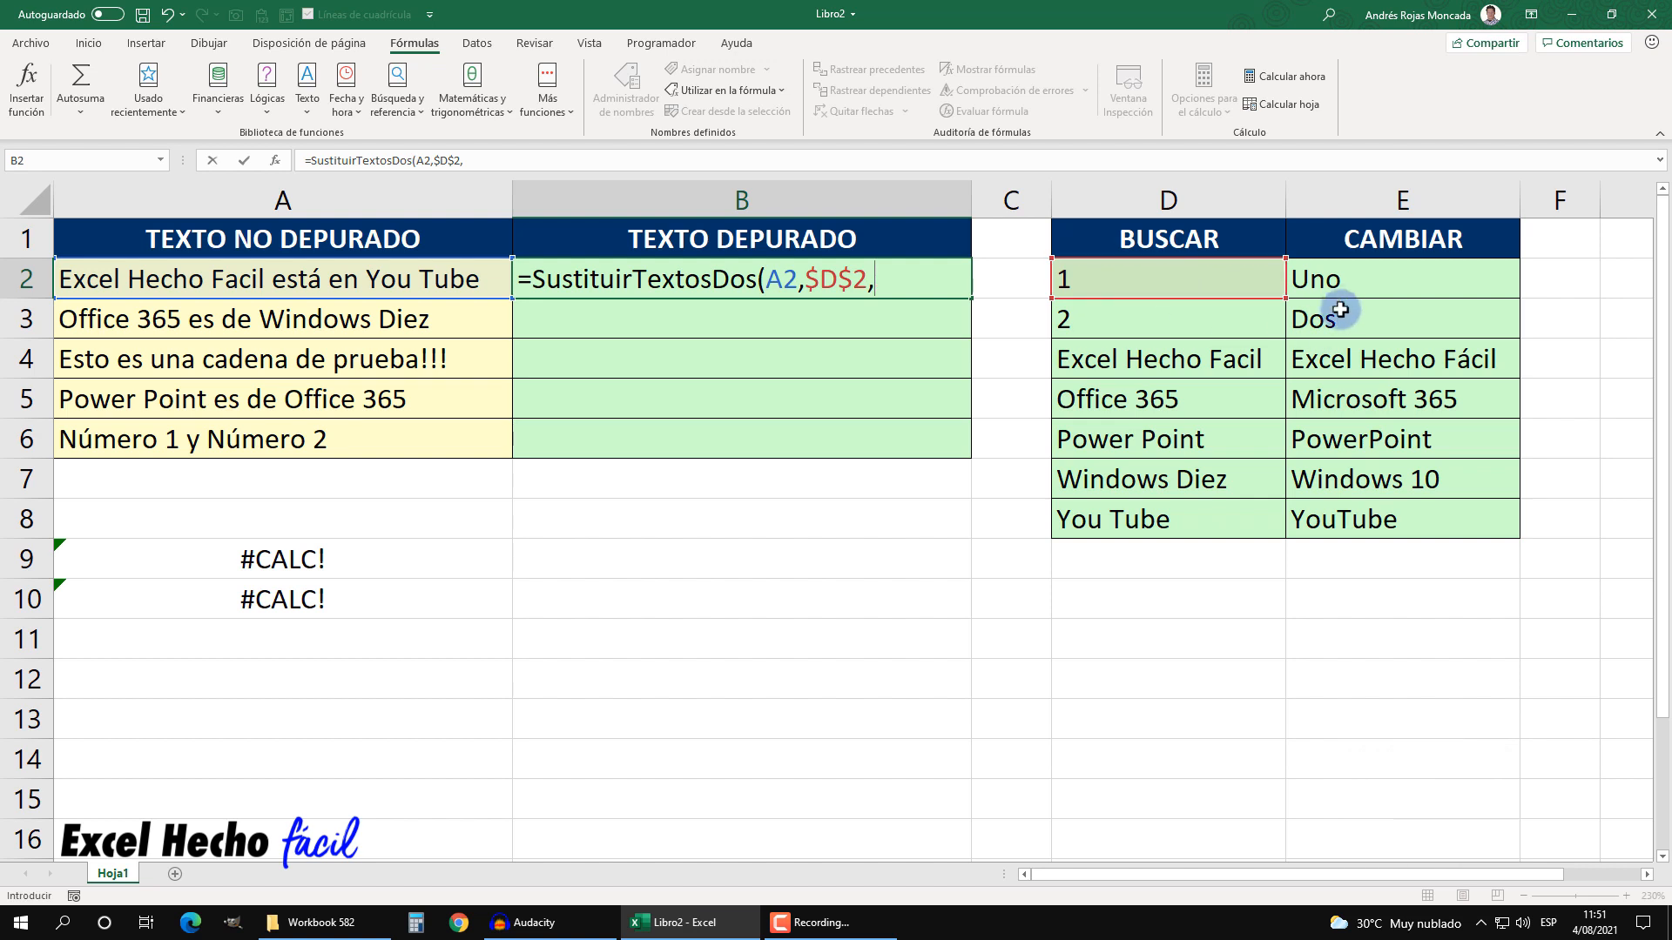
pyautogui.click(1334, 280)
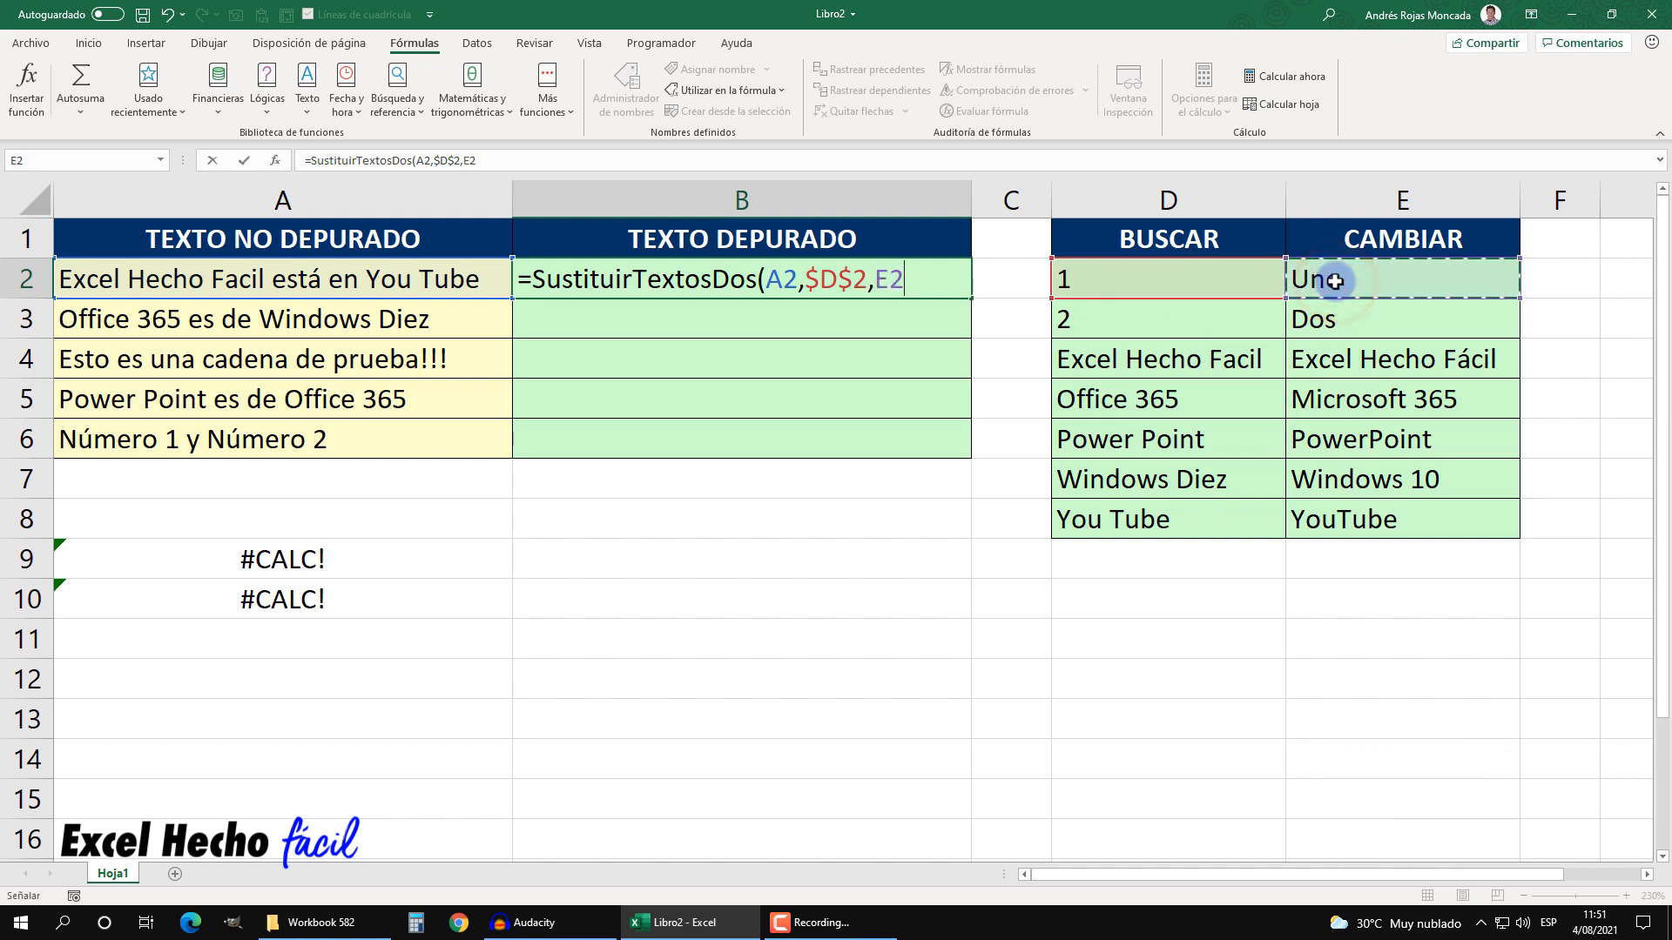
pyautogui.press('F4')
pyautogui.press('Return')
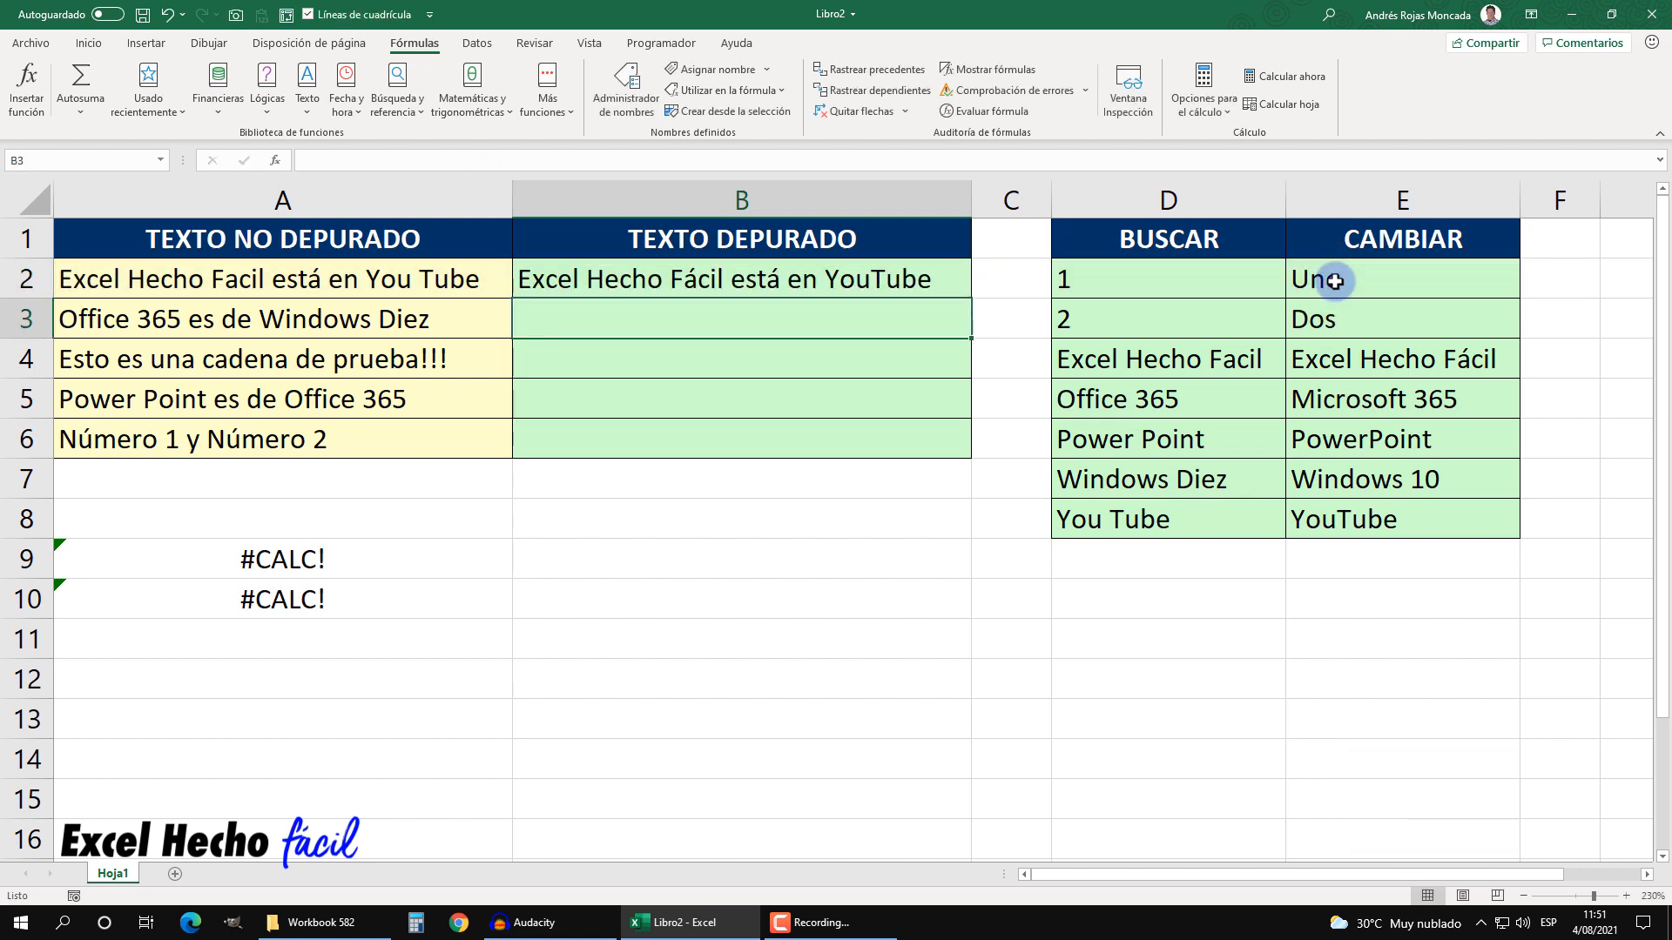
# - Compare B2 with the original text in A2 and fill the B2 formula down to B6
pyautogui.click(622, 279)
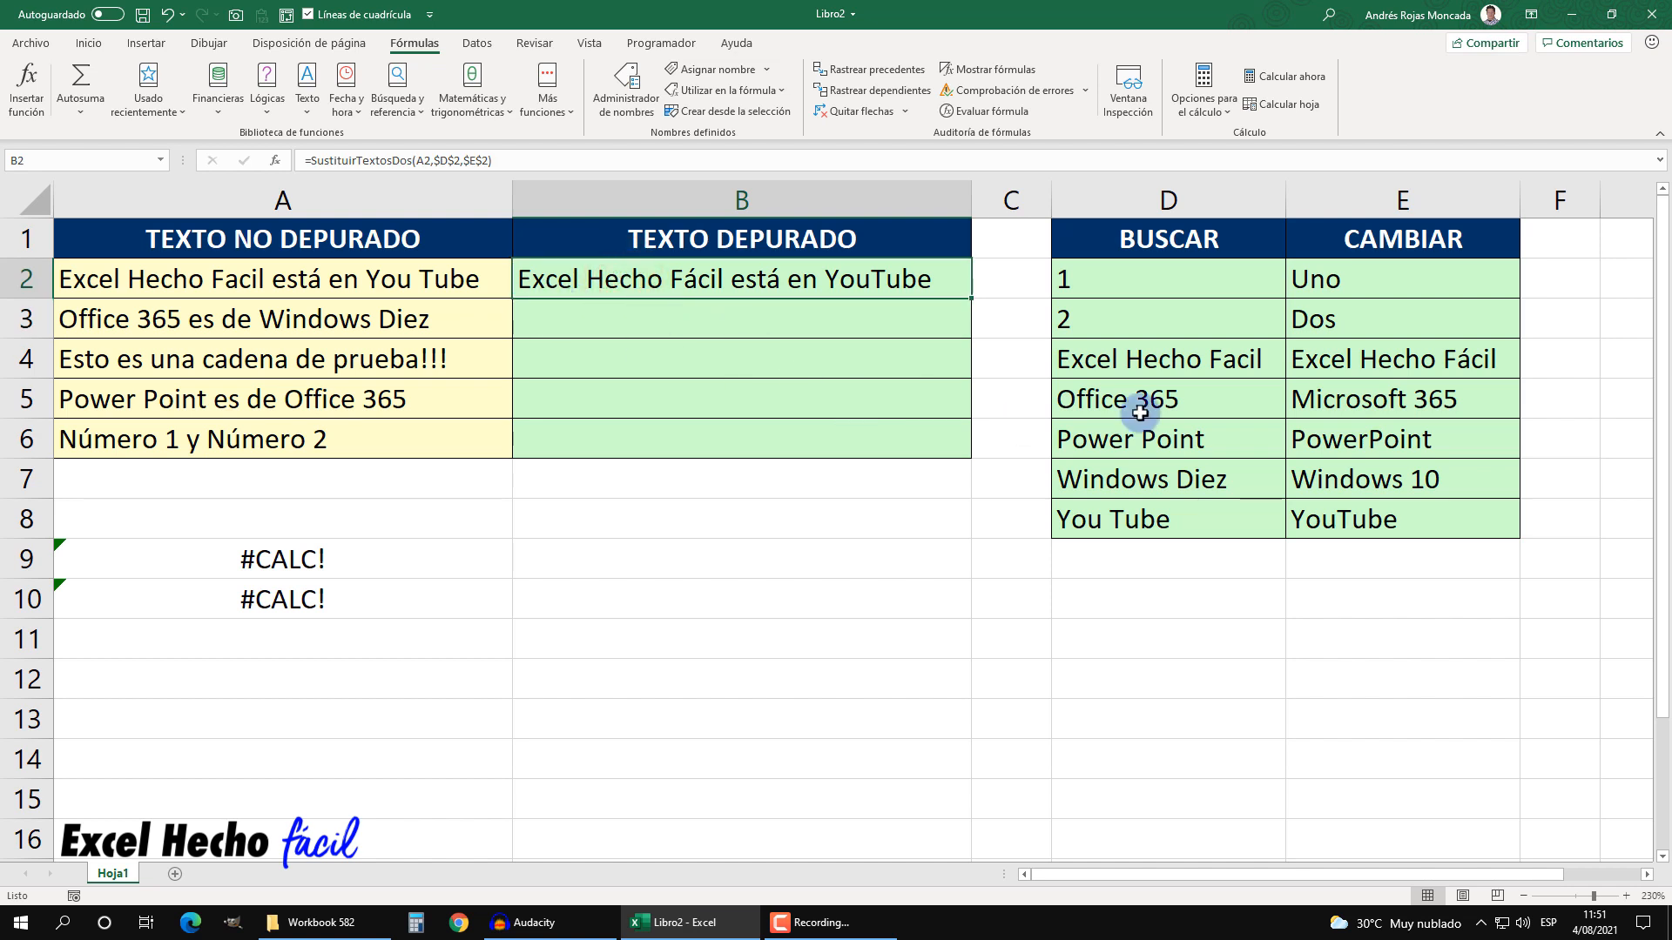
pyautogui.click(411, 286)
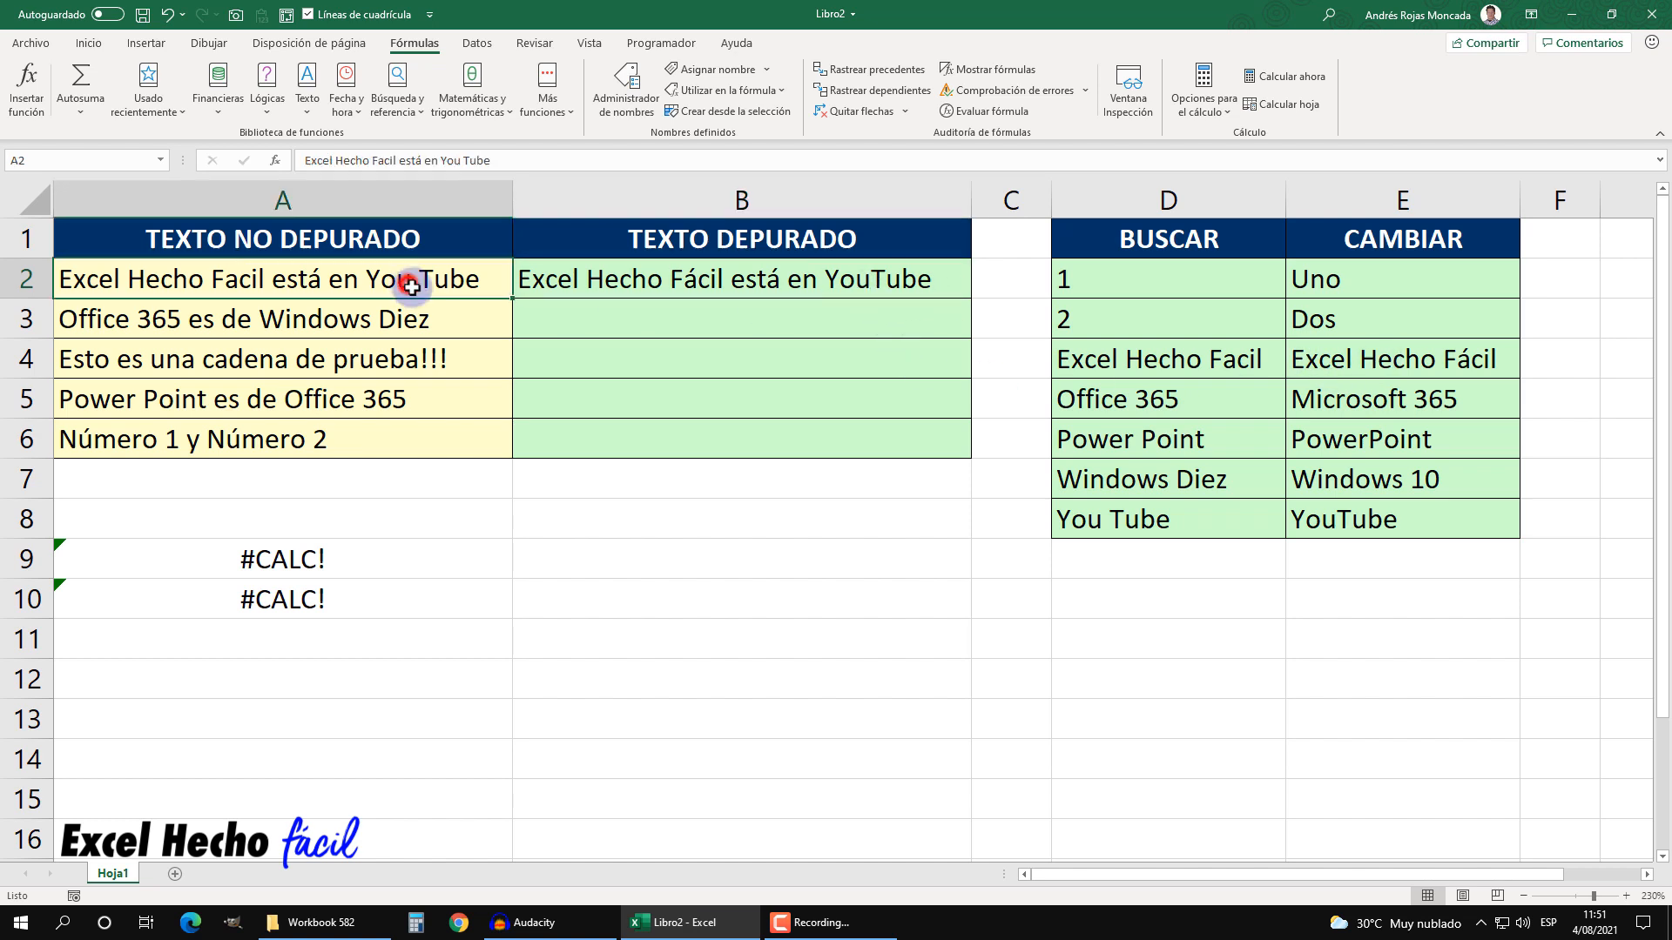
pyautogui.click(881, 280)
pyautogui.moveTo(969, 298); pyautogui.dragTo(967, 453)
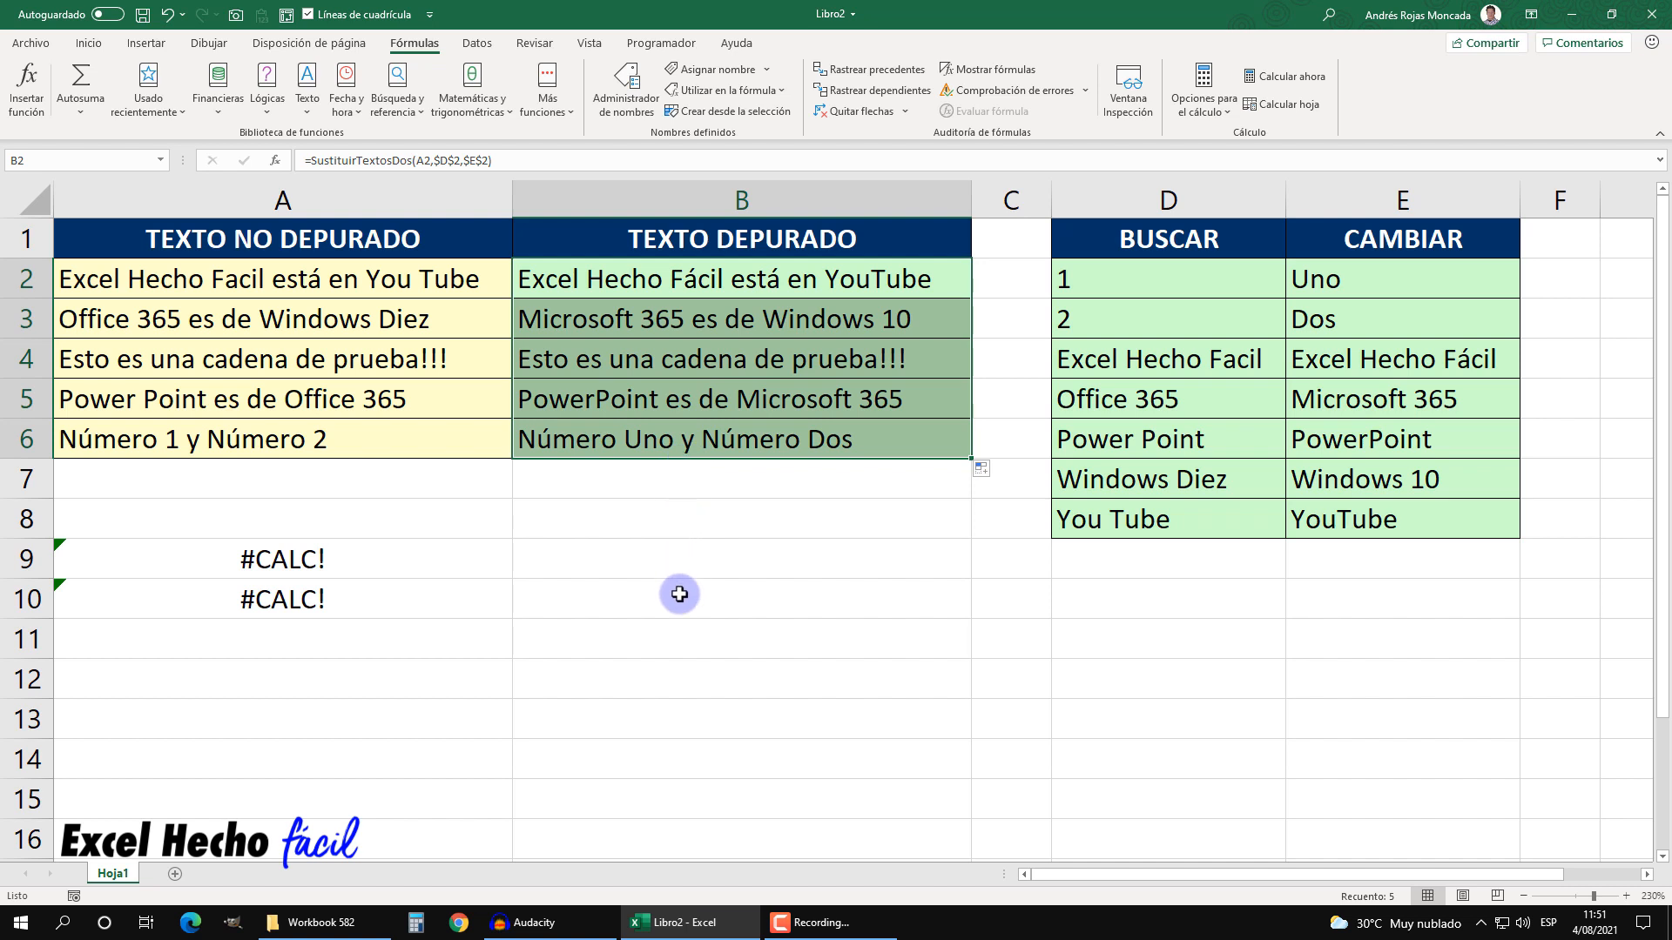
pyautogui.click(688, 524)
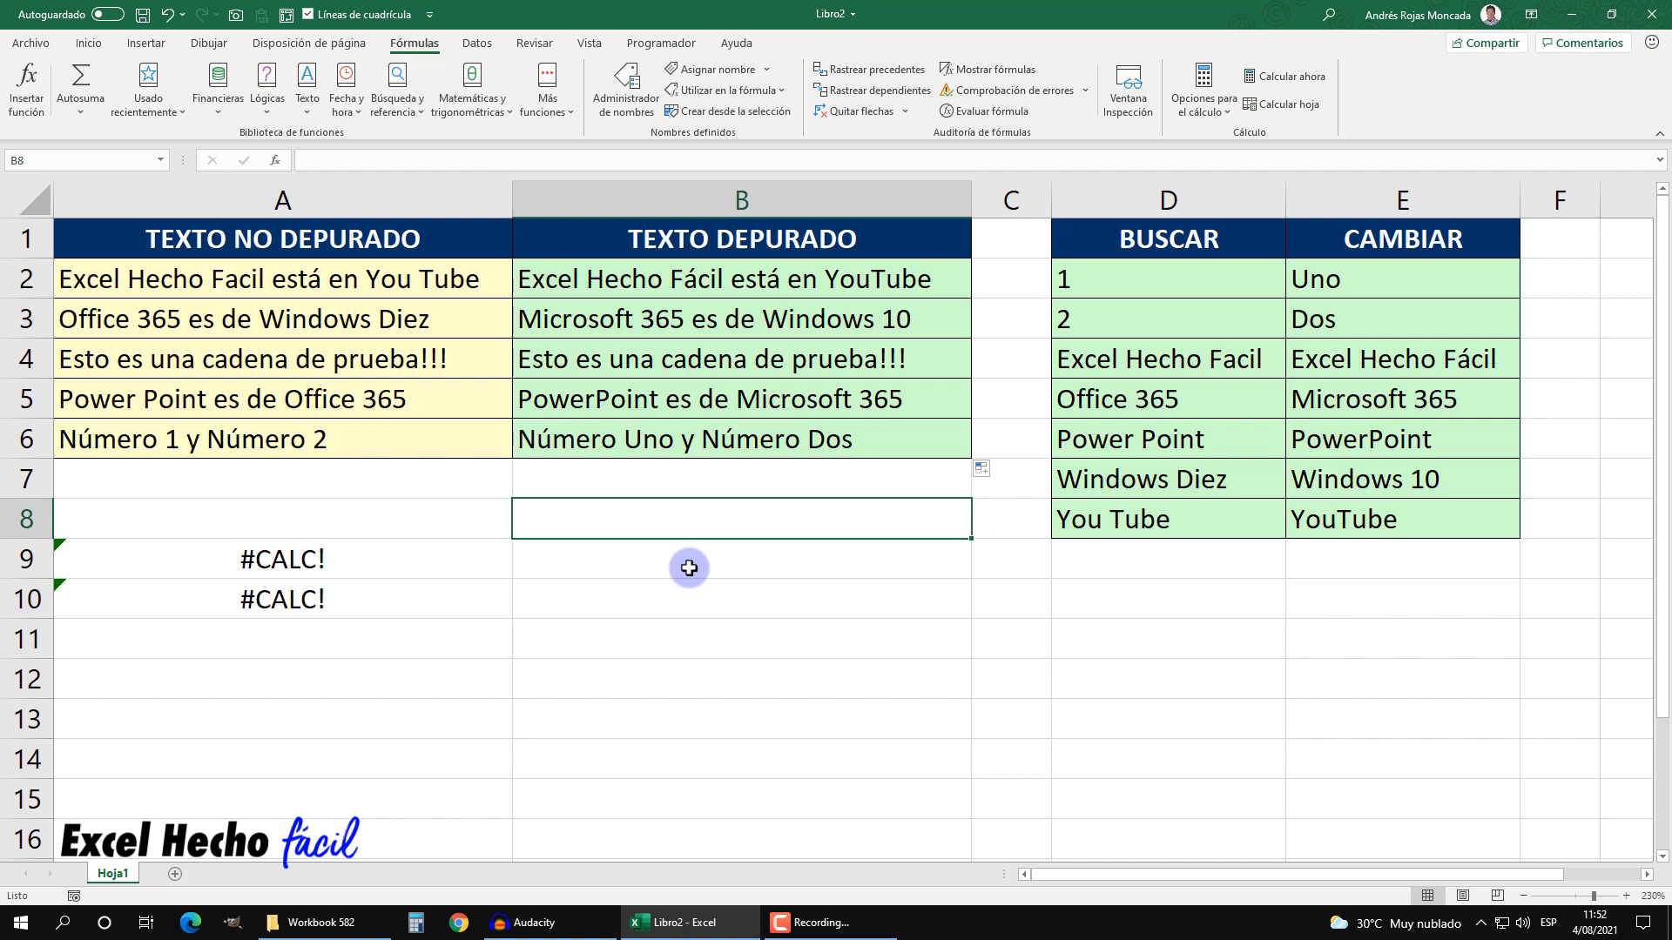
# - Open the LAMBDA formula in A9 to review the SustituirTextosUno version with LET
pyautogui.click(488, 555)
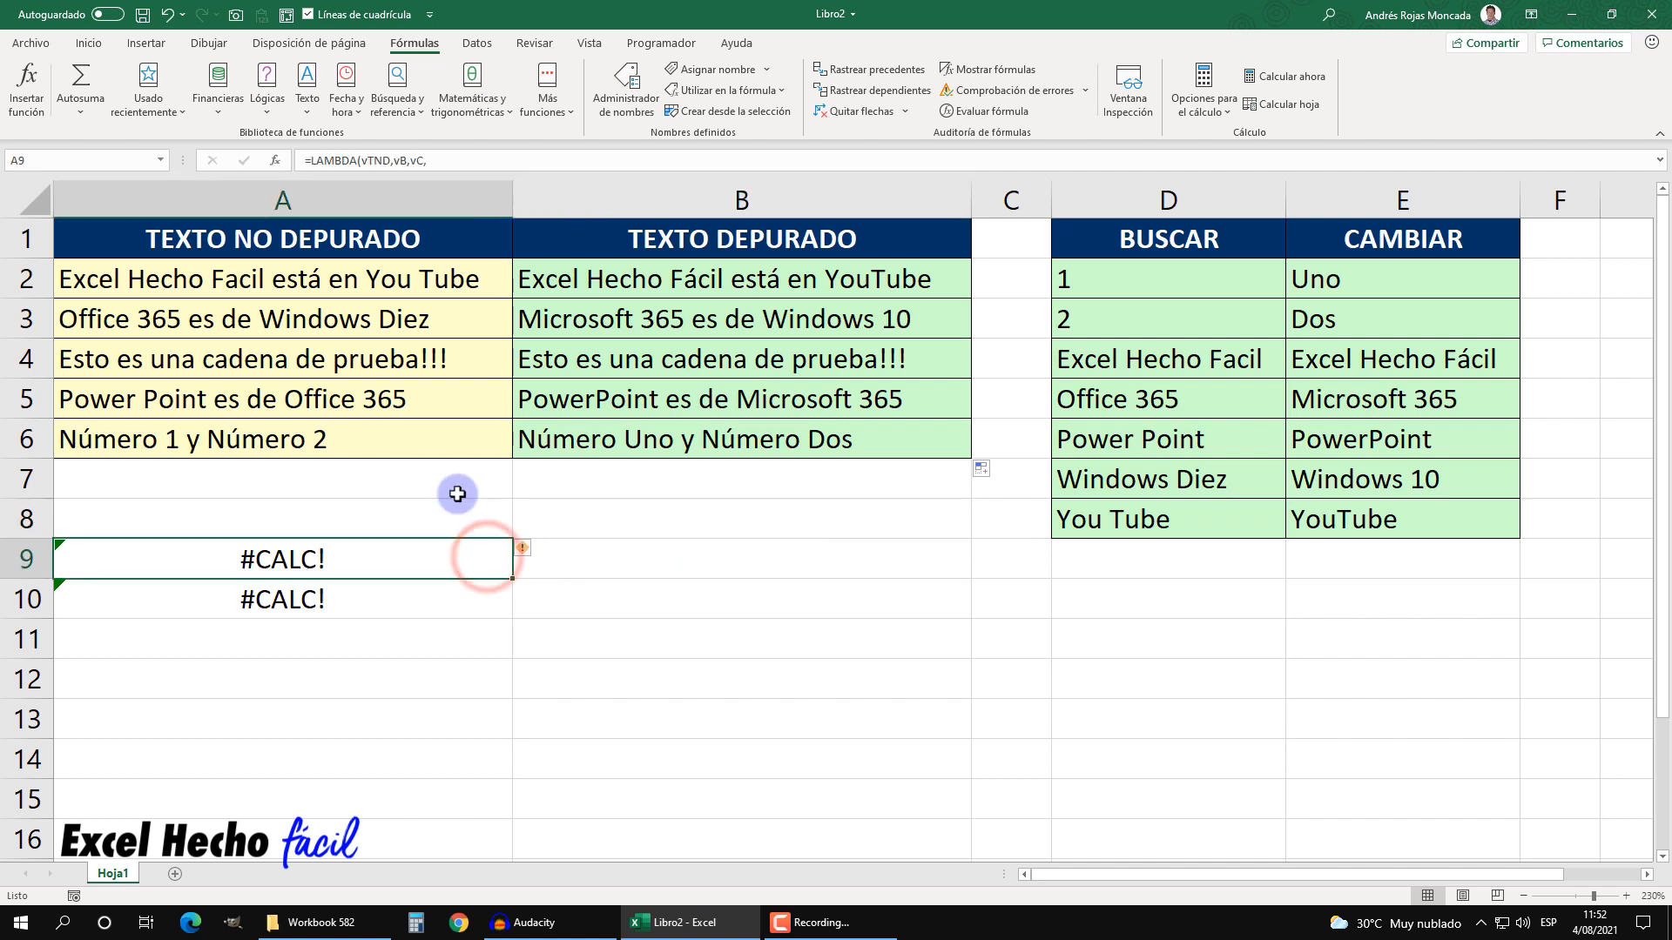
pyautogui.press('F2')
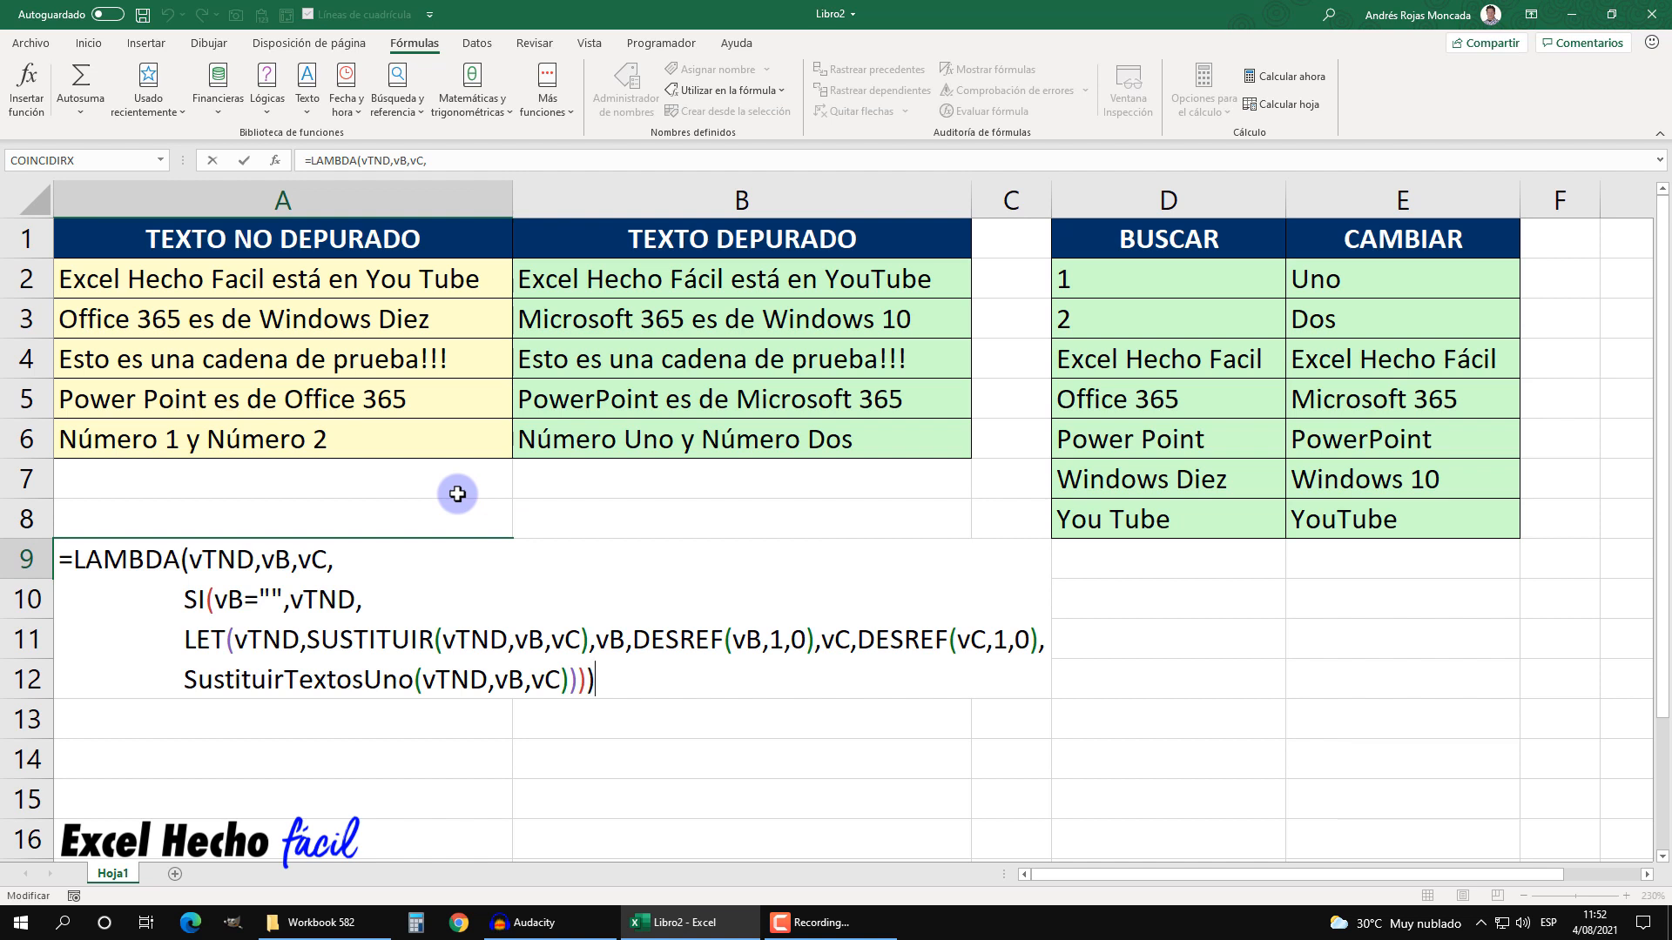